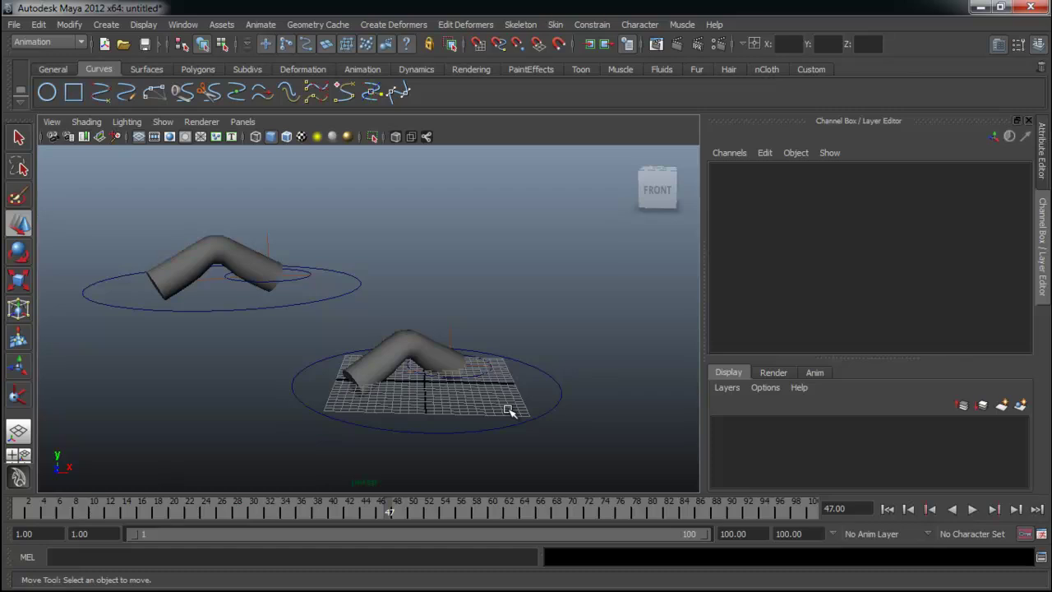
# Step: Start a new scene without saving changes to the current untitled one
pyautogui.hotkey('ctrl', 'n')
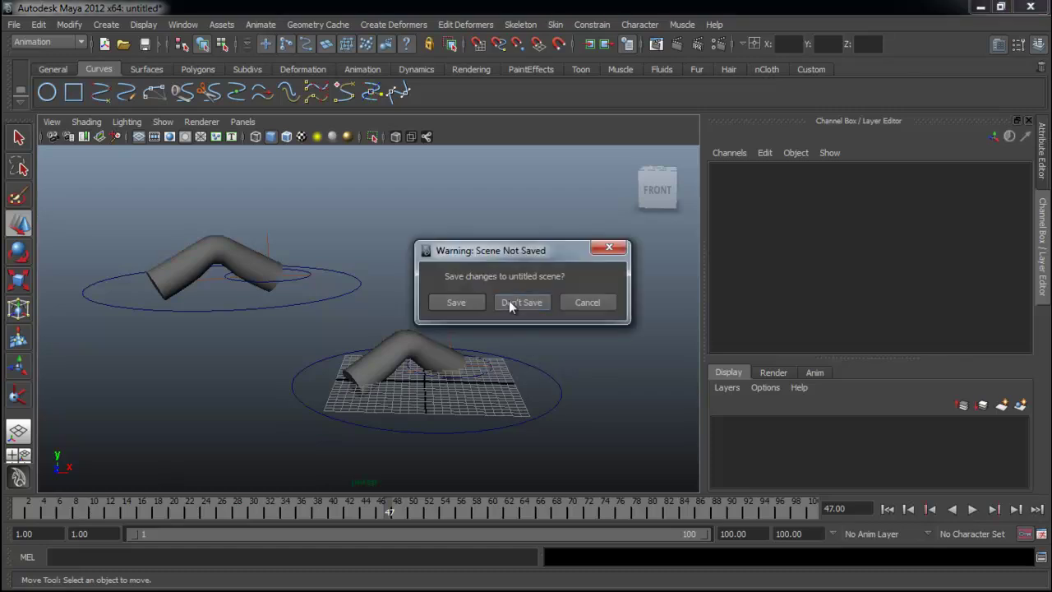
pyautogui.click(521, 303)
pyautogui.keyDown('alt'); pyautogui.moveTo(359, 258); pyautogui.dragTo(327, 297, button='right'); pyautogui.keyUp('alt')
# Step: Create a polygon cylinder at the origin and set its X rotation to 90
pyautogui.click(197, 69)
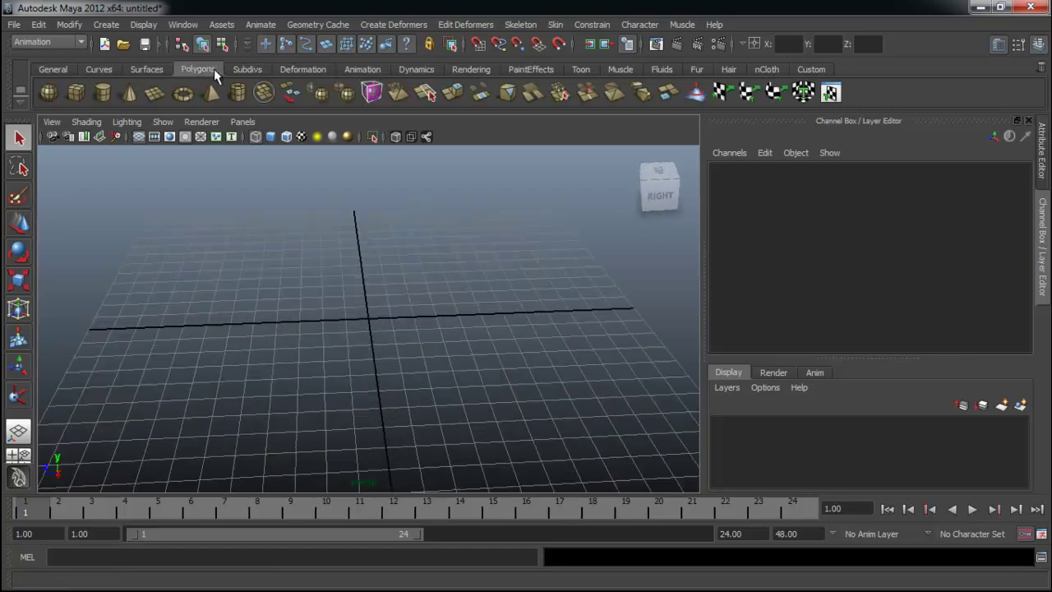
pyautogui.click(102, 92)
pyautogui.press('e')
pyautogui.moveTo(375, 261); pyautogui.dragTo(596, 293)
pyautogui.doubleClick(985, 220)
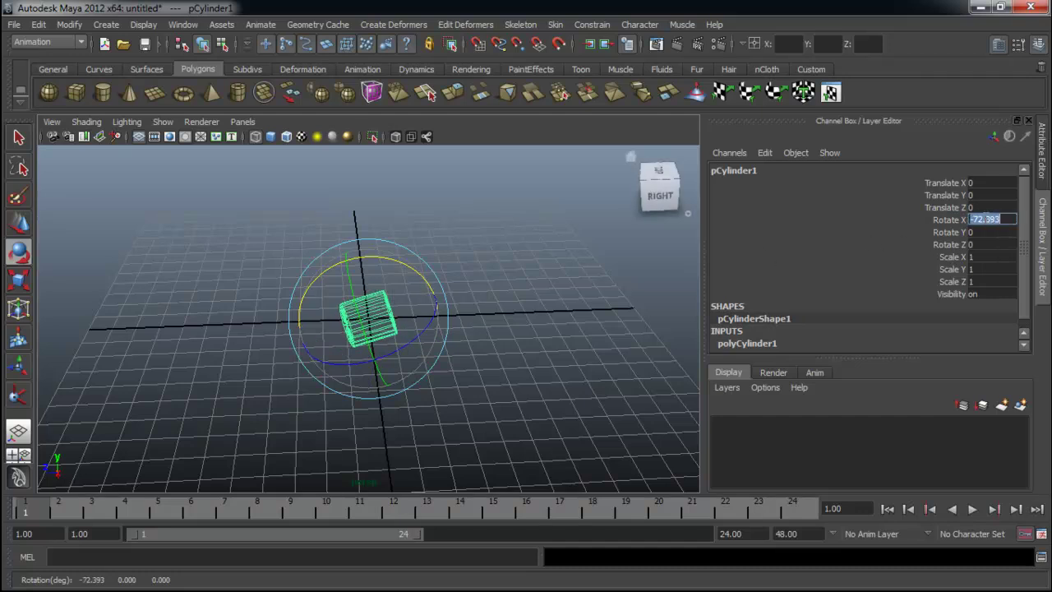
pyautogui.write('90')
pyautogui.press('Return')
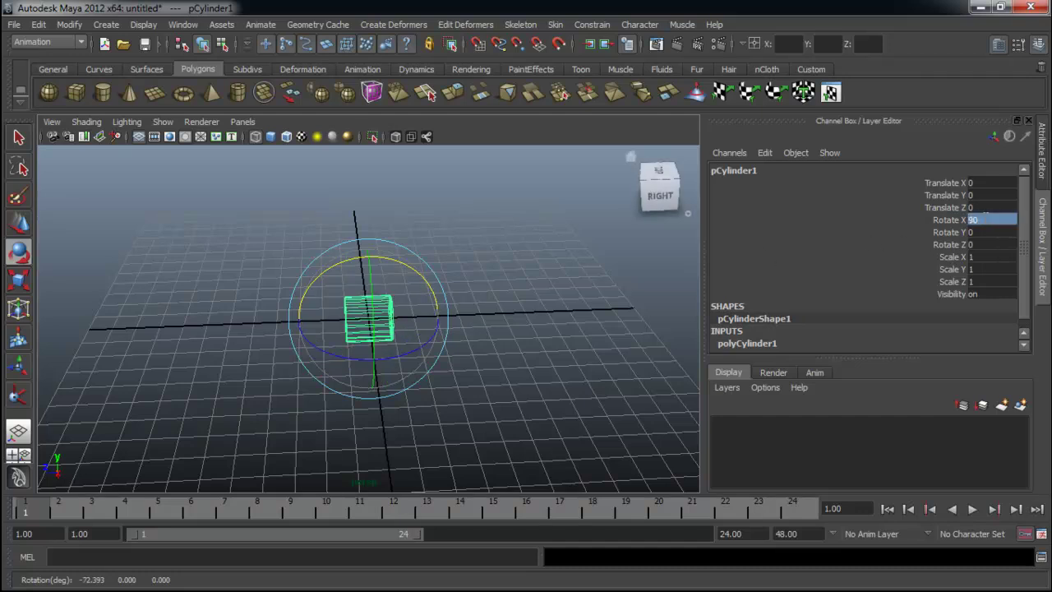
# Step: Scale the cylinder into a long tube, about 0.372 in X, 5.854 in Y and 1.424 in Z
pyautogui.keyDown('alt'); pyautogui.moveTo(633, 329); pyautogui.dragTo(540, 307); pyautogui.keyUp('alt')
pyautogui.press('r')
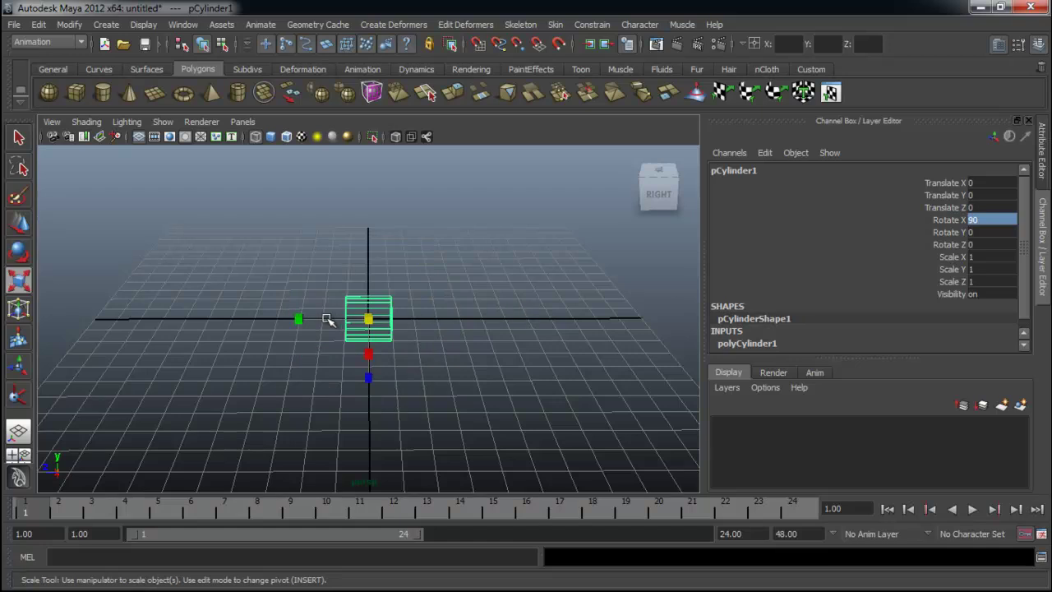
pyautogui.moveTo(299, 318); pyautogui.dragTo(82, 319)
pyautogui.keyDown('alt'); pyautogui.moveTo(221, 350); pyautogui.dragTo(408, 354, button='right'); pyautogui.keyUp('alt')
pyautogui.keyDown('alt'); pyautogui.moveTo(408, 355); pyautogui.dragTo(352, 317); pyautogui.keyUp('alt')
pyautogui.keyDown('alt'); pyautogui.moveTo(343, 359); pyautogui.dragTo(521, 324); pyautogui.keyUp('alt')
# Step: Set the cylinder's Subdivisions Height to 10
pyautogui.scroll(-1, 863, 331)
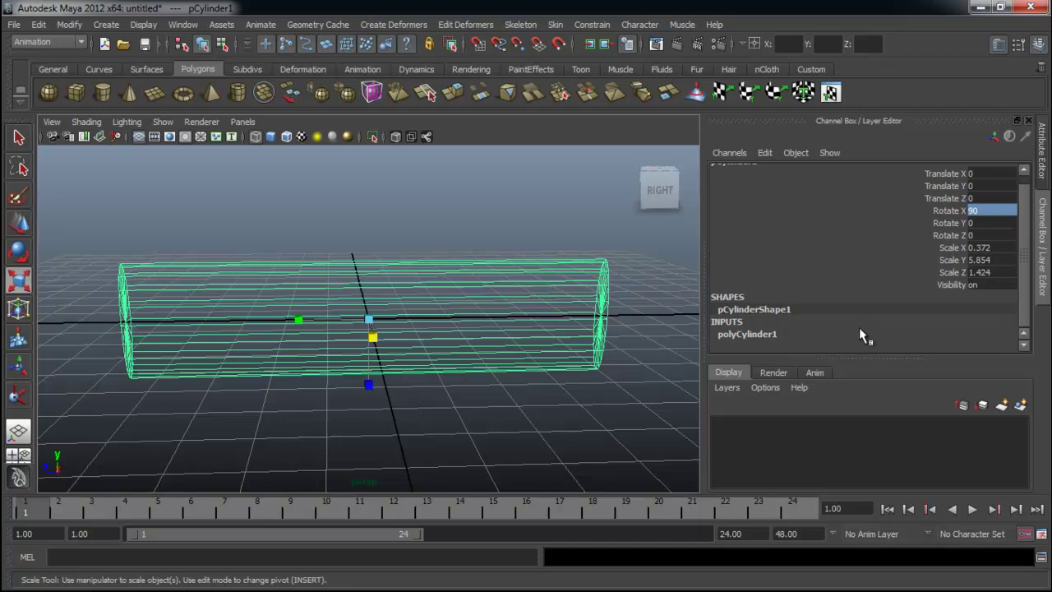
pyautogui.click(794, 335)
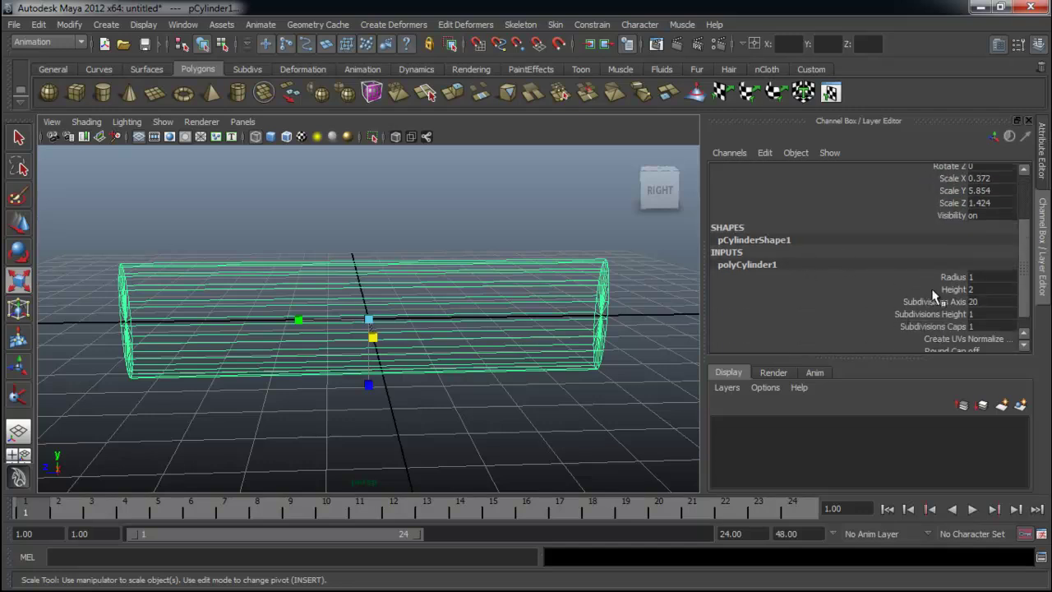
pyautogui.click(907, 320)
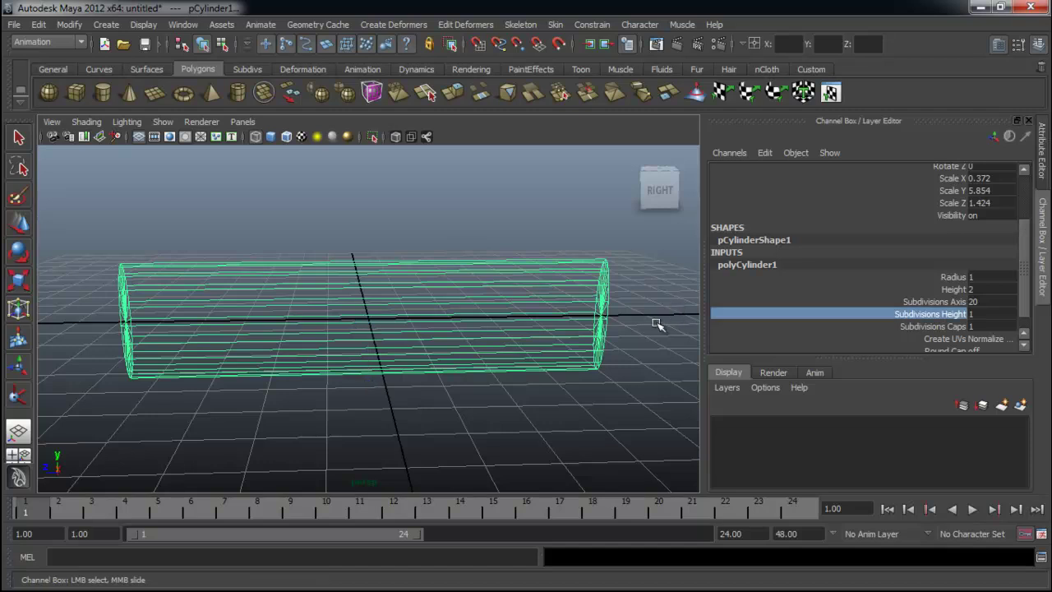
pyautogui.moveTo(657, 324); pyautogui.dragTo(695, 322, button='middle')
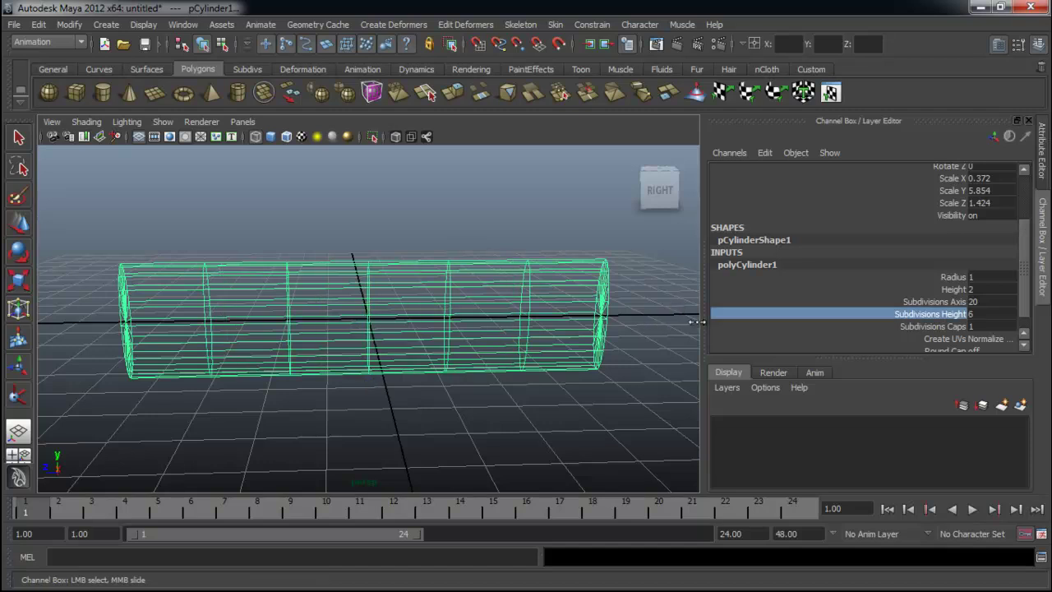
pyautogui.click(990, 313)
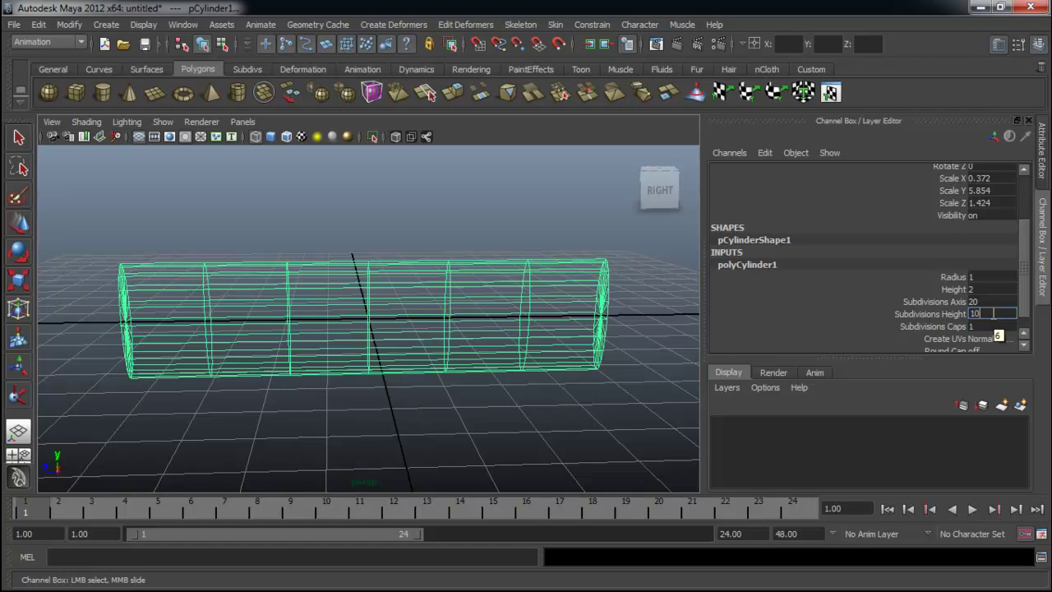
pyautogui.click(993, 315)
pyautogui.click(993, 316)
pyautogui.press('Return')
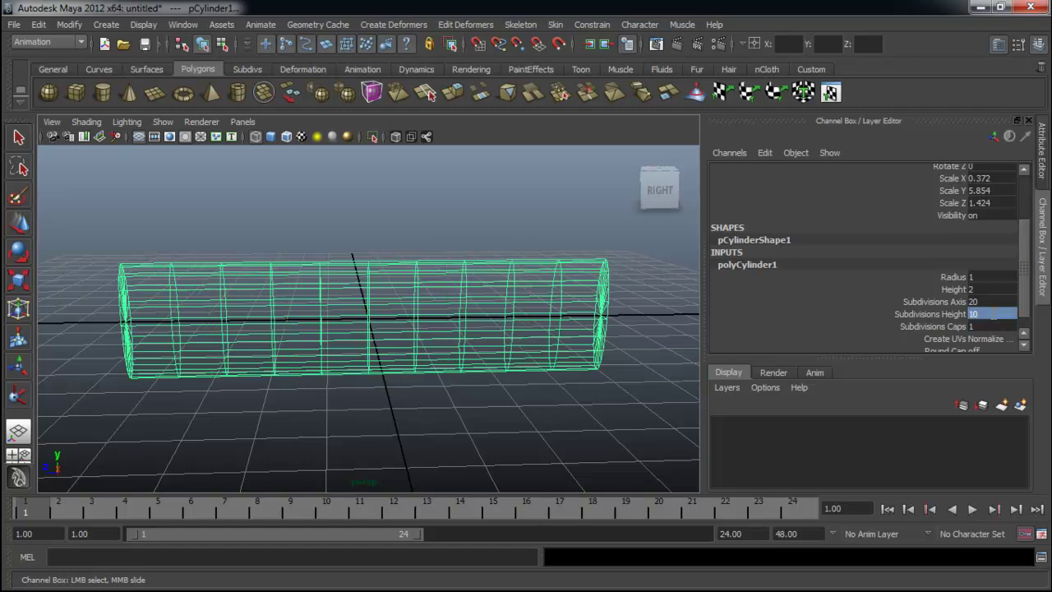
# Step: Switch to a full-size side view framed on the cylinder and select the cylinder
pyautogui.keyDown('alt'); pyautogui.moveTo(453, 411); pyautogui.dragTo(292, 276); pyautogui.keyUp('alt')
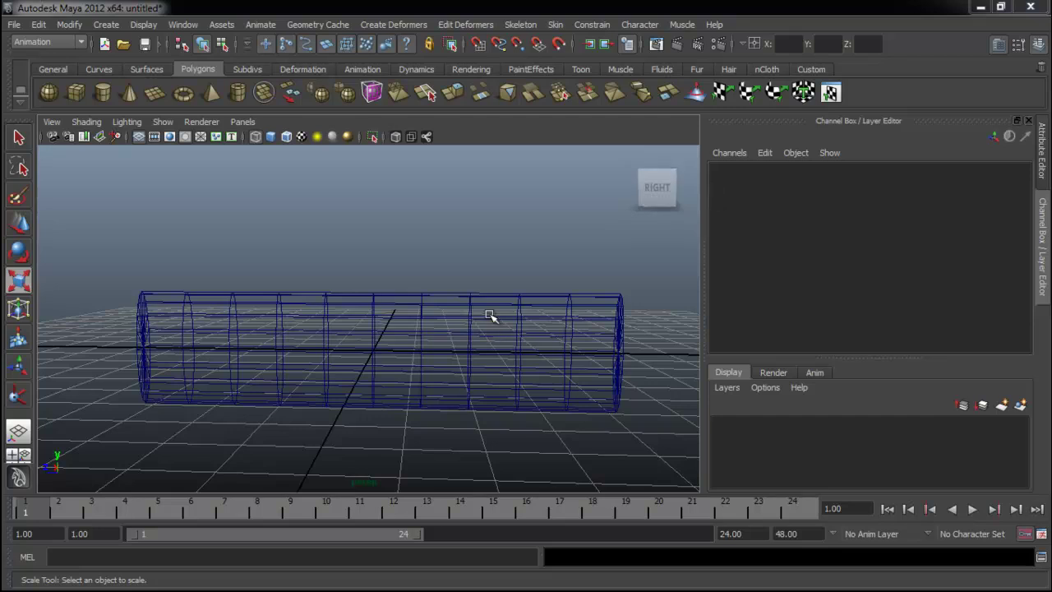
pyautogui.moveTo(444, 228)
pyautogui.keyDown('alt'); pyautogui.mouseDown()
pyautogui.moveTo(432, 235)
pyautogui.moveTo(444, 239)
pyautogui.mouseUp(); pyautogui.keyUp('alt')
pyautogui.press('space')
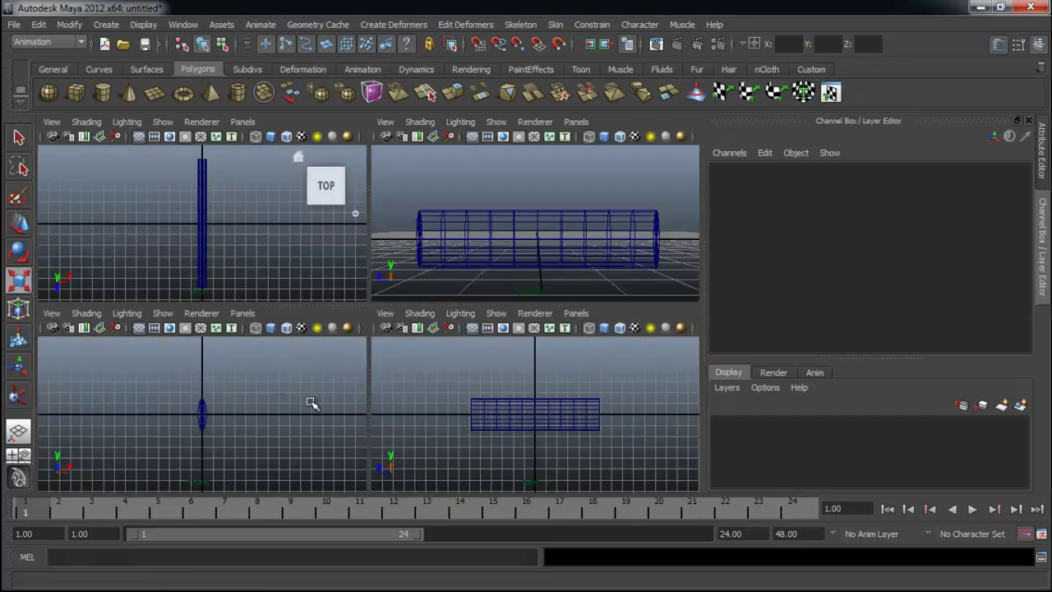
pyautogui.press('space')
pyautogui.keyDown('alt'); pyautogui.moveTo(342, 379); pyautogui.dragTo(600, 387, button='right'); pyautogui.keyUp('alt')
pyautogui.moveTo(254, 383); pyautogui.dragTo(288, 242)
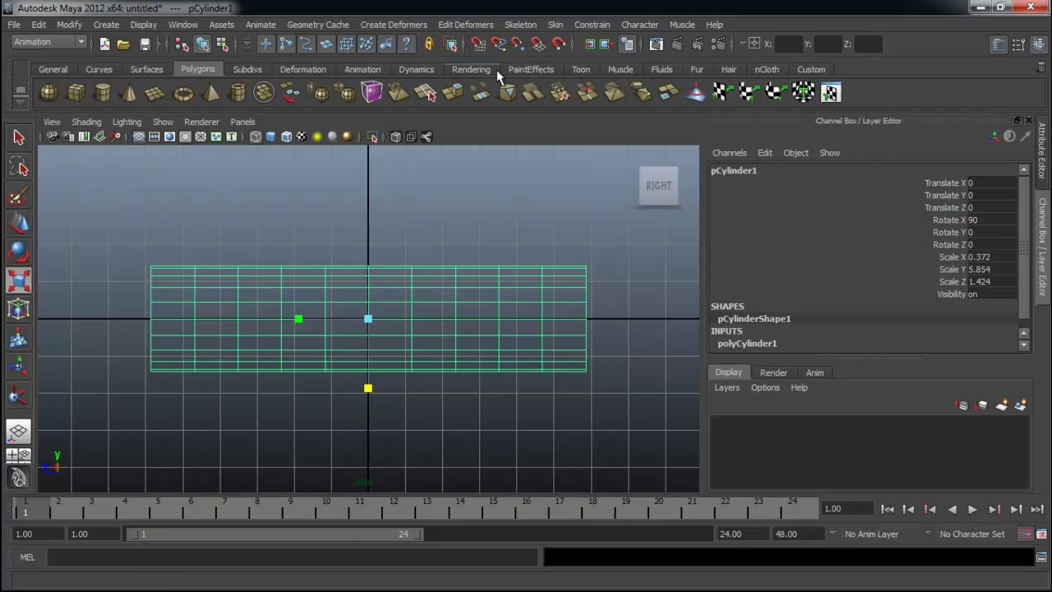
# Step: Place the first joint with the Joint Tool inside the cylinder's left end, snapped to the grid at Z 5
pyautogui.click(362, 69)
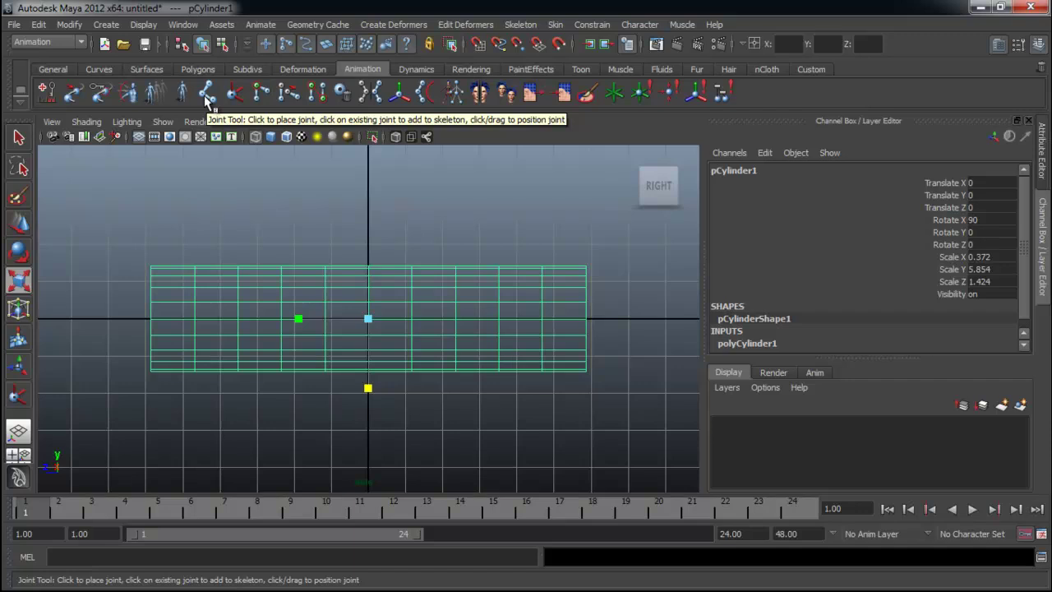
pyautogui.click(207, 95)
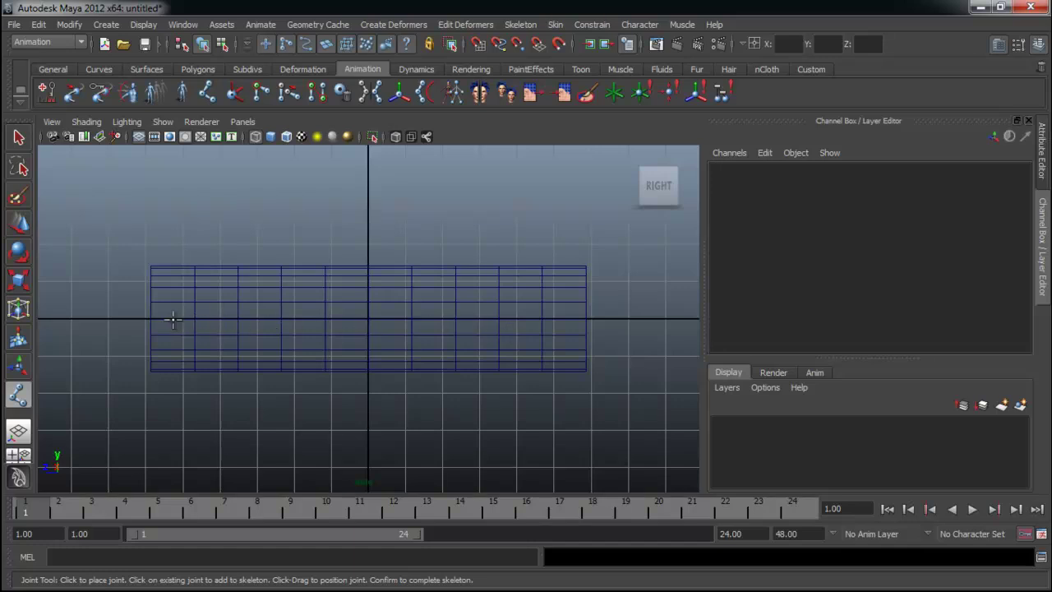
pyautogui.press('x')
pyautogui.click(185, 319)
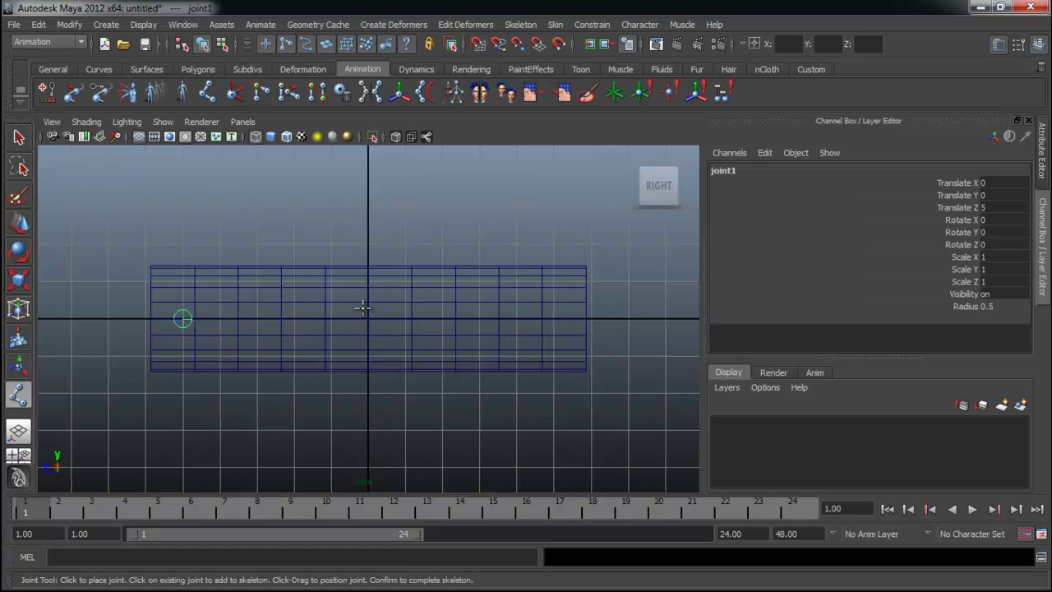
pyautogui.press('x')
pyautogui.click(367, 304)
pyautogui.hotkey('ctrl', 'z')
pyautogui.moveTo(367, 302)
pyautogui.mouseDown()
pyautogui.moveTo(367, 313)
pyautogui.moveTo(372, 285)
pyautogui.moveTo(369, 317)
pyautogui.moveTo(369, 282)
pyautogui.moveTo(367, 318)
pyautogui.moveTo(370, 309)
pyautogui.mouseUp()
pyautogui.hotkey('ctrl', 'z')
# Step: Add a second joint slightly above the cylinder's centre at about Y 0.27 and a third near its right end, and finish the chain
pyautogui.click(369, 307)
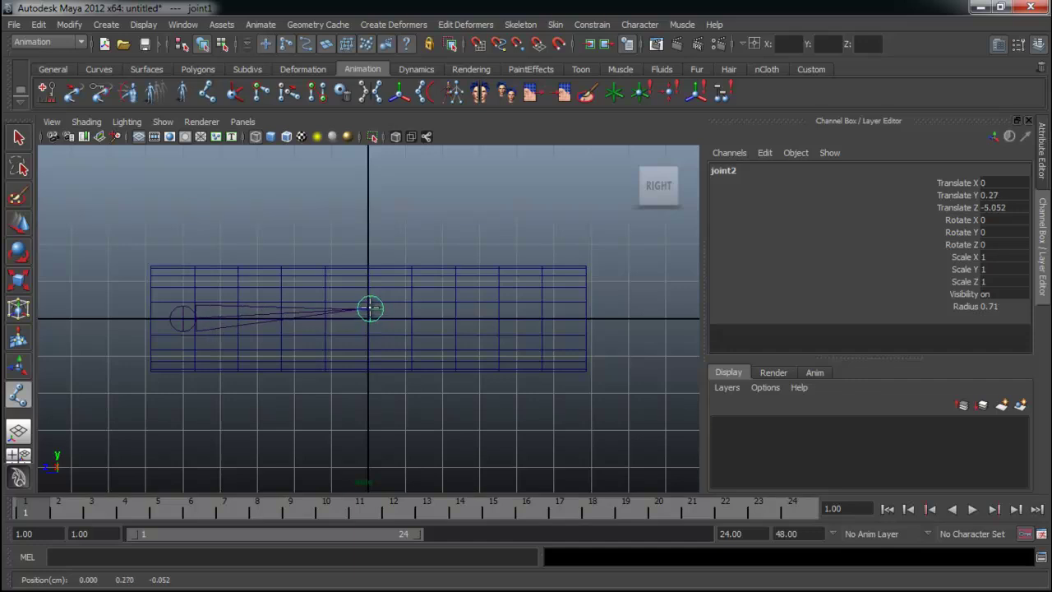
pyautogui.moveTo(558, 312); pyautogui.dragTo(556, 318)
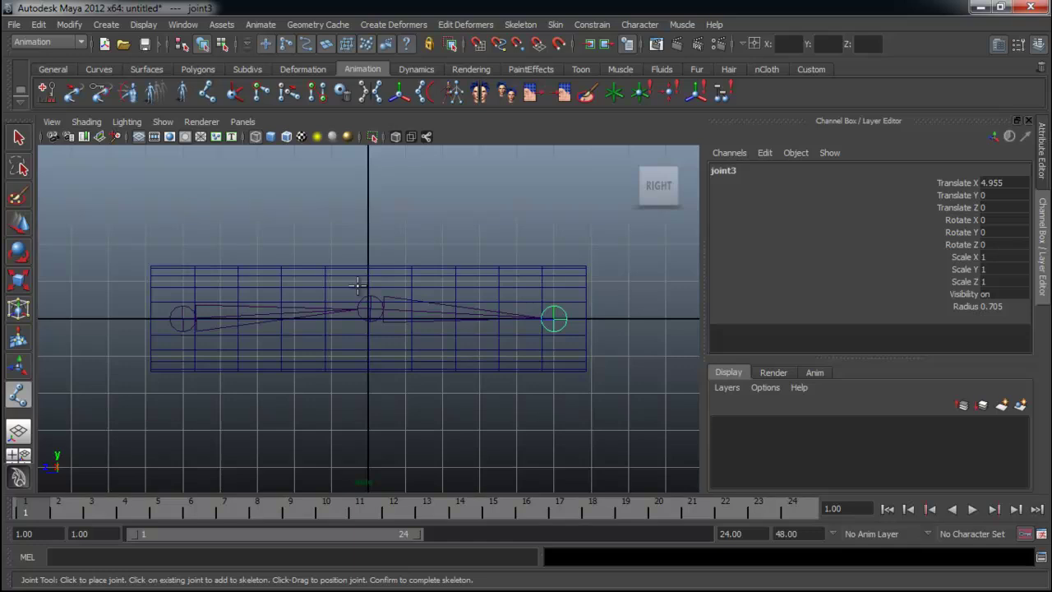
pyautogui.press('r')
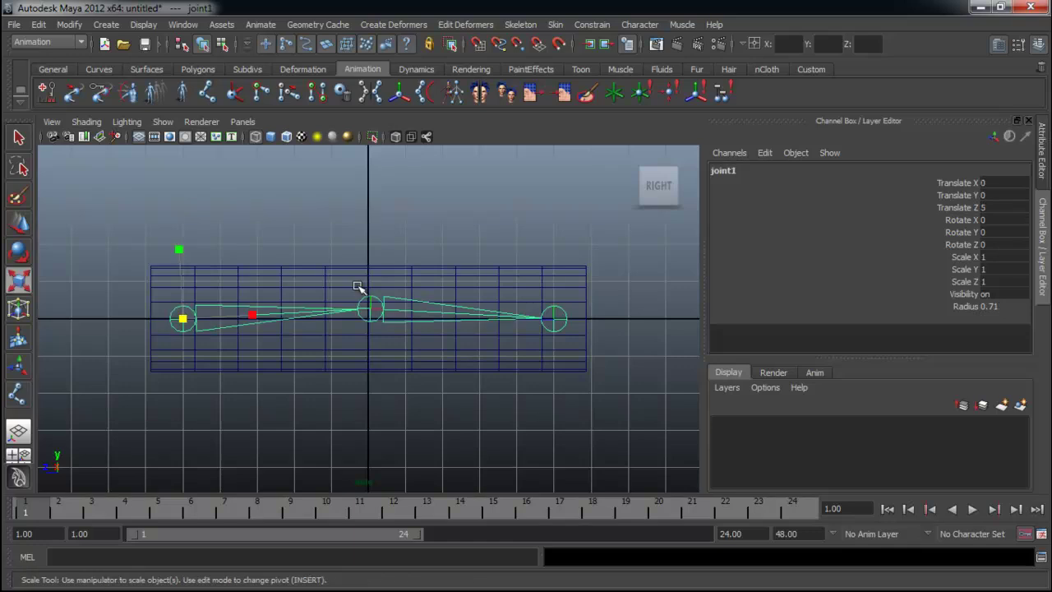
pyautogui.click(394, 227)
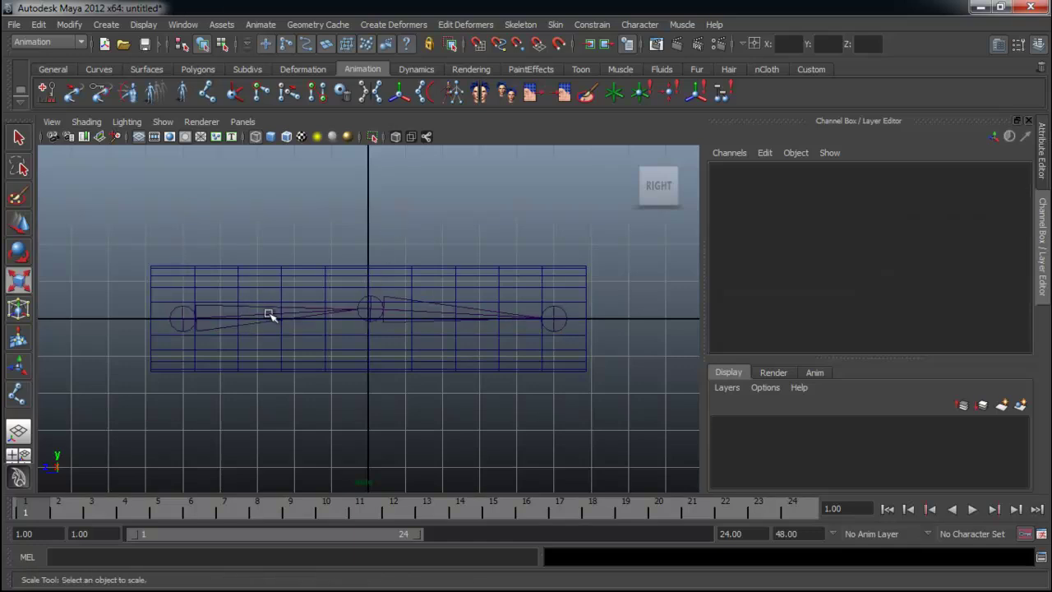
# Step: Inspect the joint chain by selecting the middle, first and end joints in turn
pyautogui.click(372, 308)
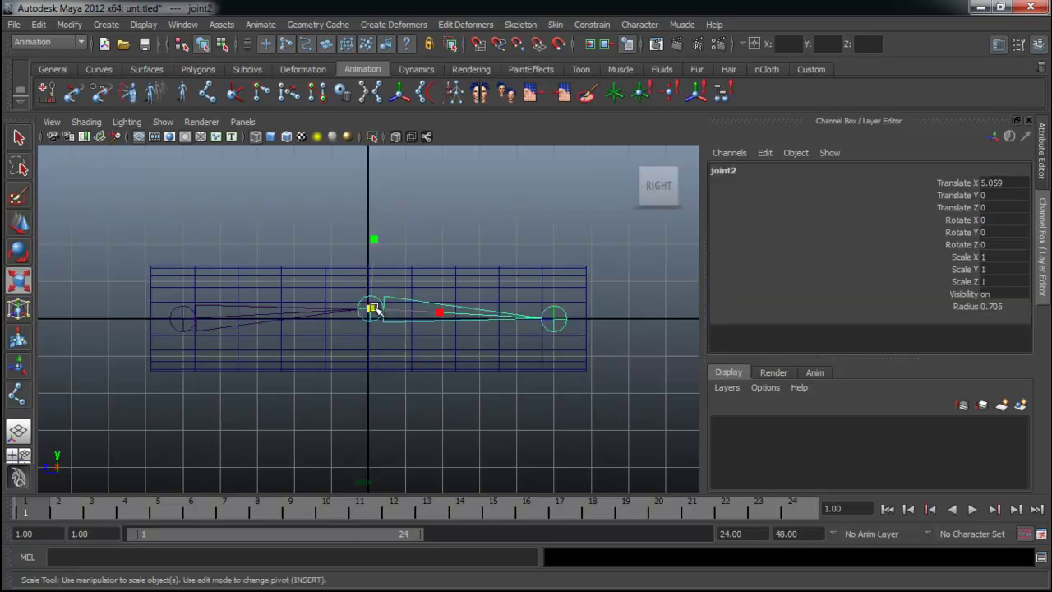
pyautogui.click(187, 317)
pyautogui.click(556, 317)
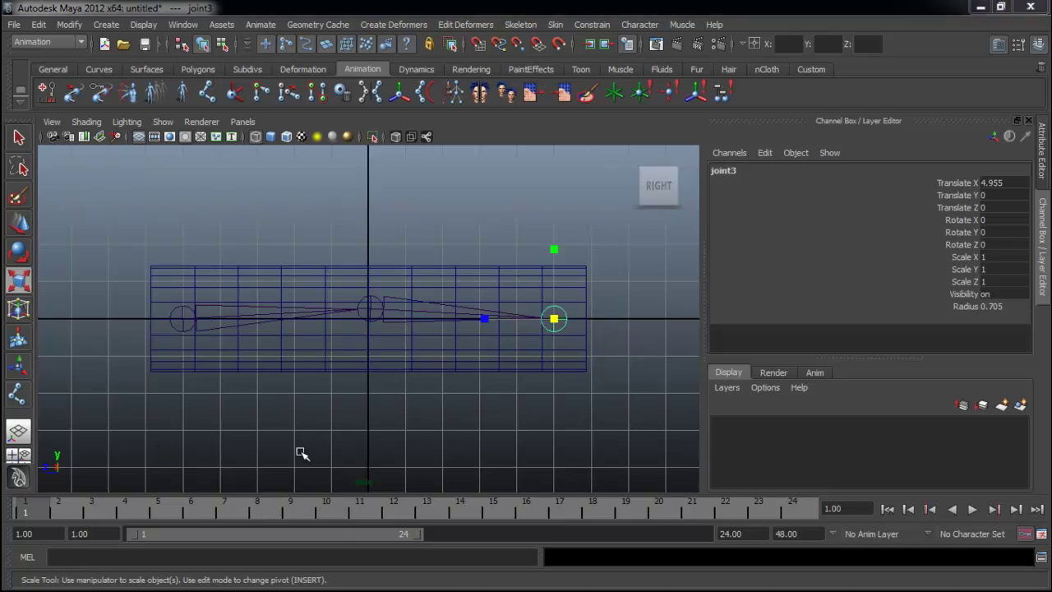
pyautogui.click(535, 383)
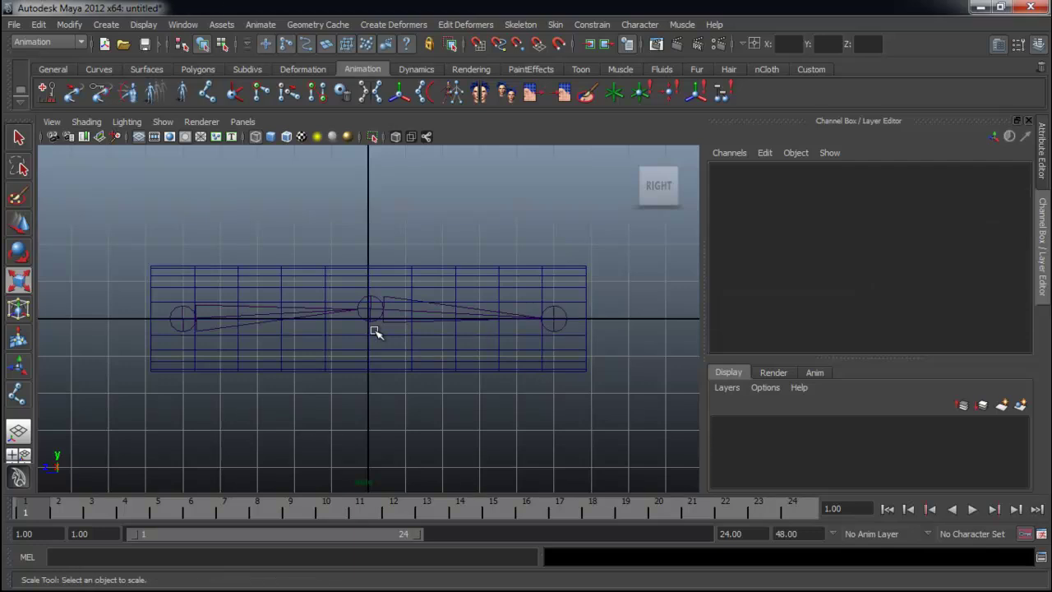
pyautogui.click(193, 316)
pyautogui.click(414, 419)
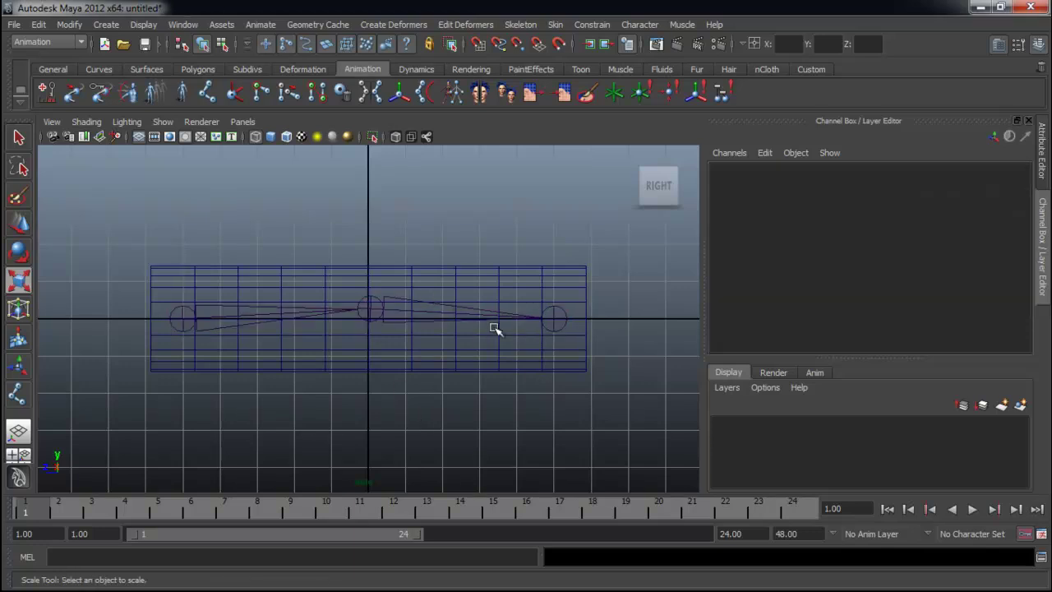
# Step: Create an IK handle from the first joint to the end joint using the ikRPsolver
pyautogui.doubleClick(235, 95)
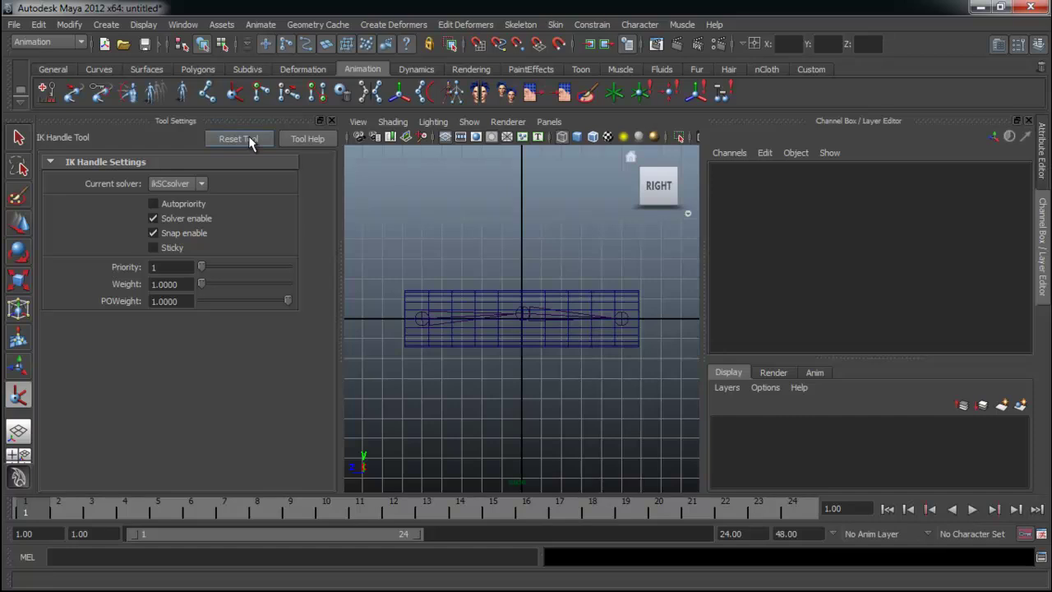
pyautogui.click(194, 185)
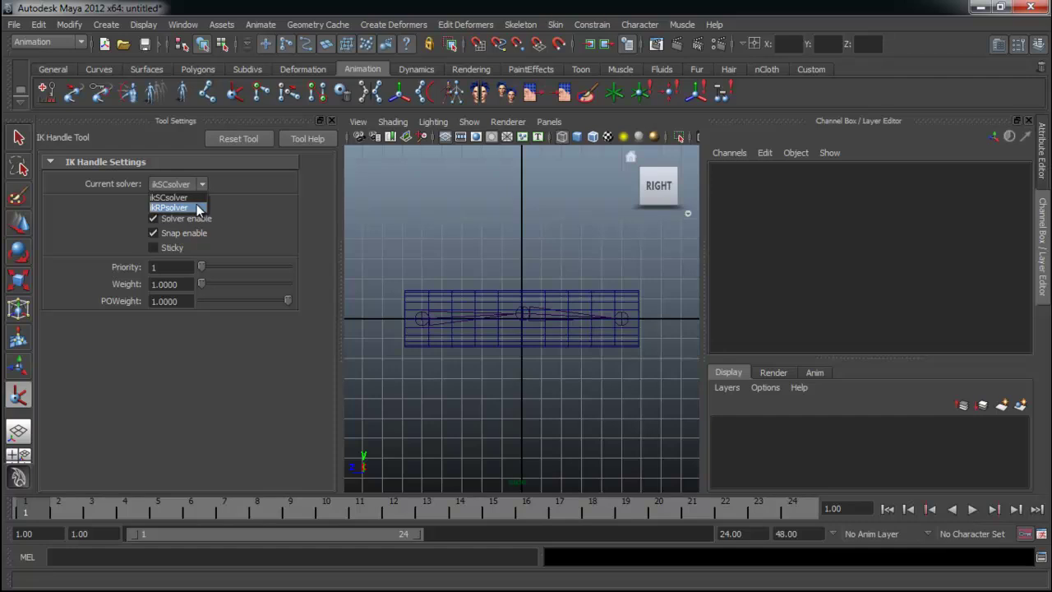
pyautogui.click(196, 205)
pyautogui.click(332, 121)
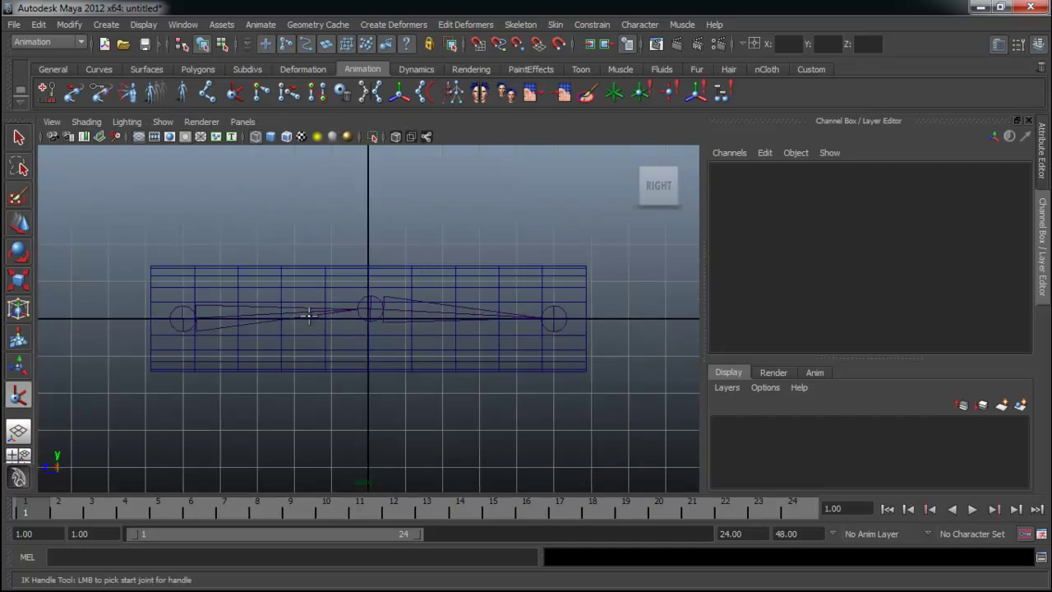
pyautogui.click(180, 309)
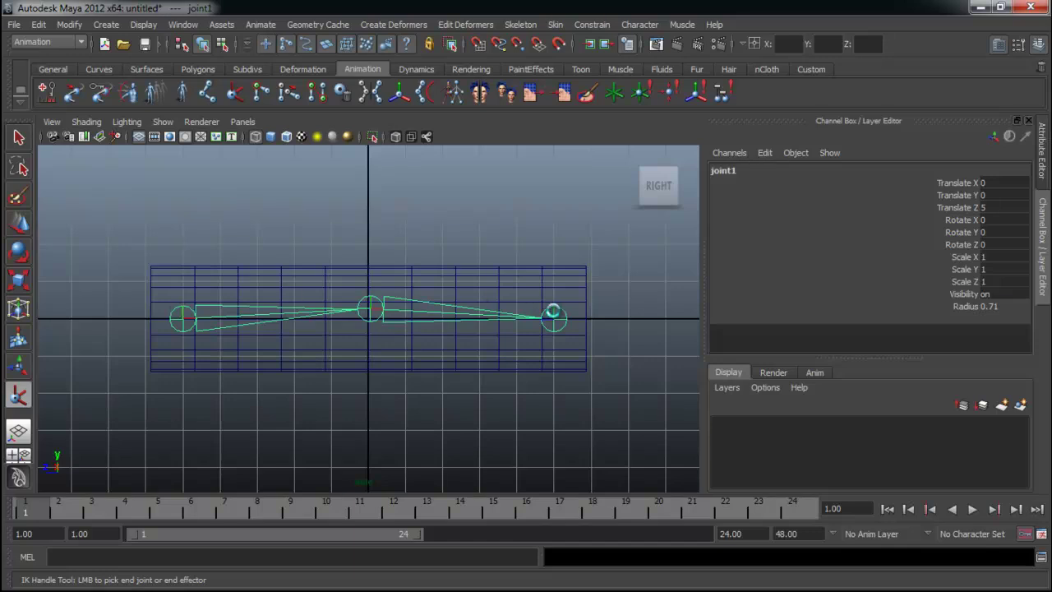
pyautogui.click(553, 311)
pyautogui.click(608, 305)
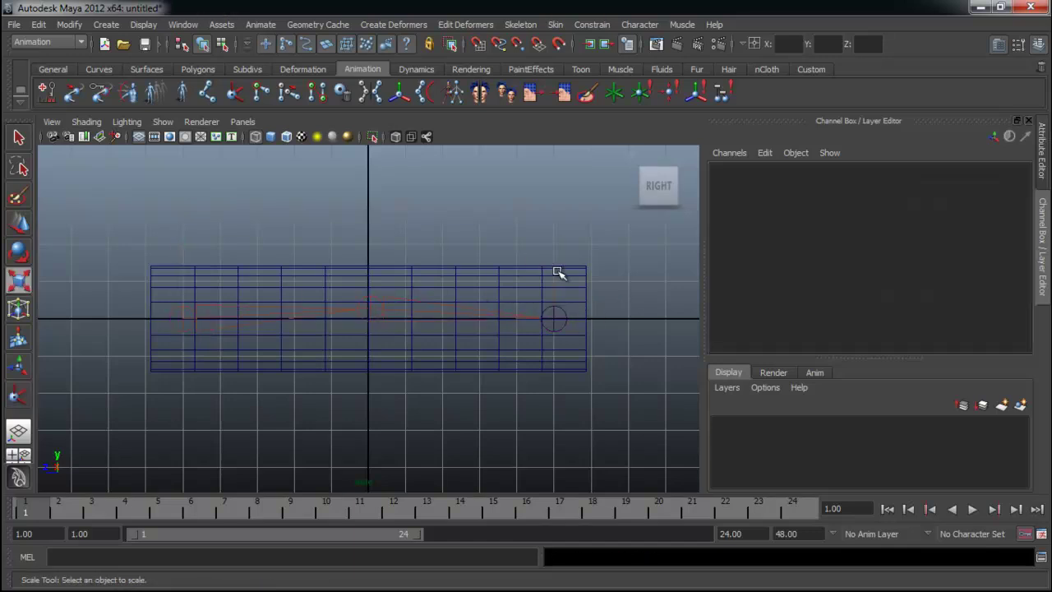
# Step: Test the joint chain by moving the IK handle inward and slightly down, and undo the move
pyautogui.click(558, 300)
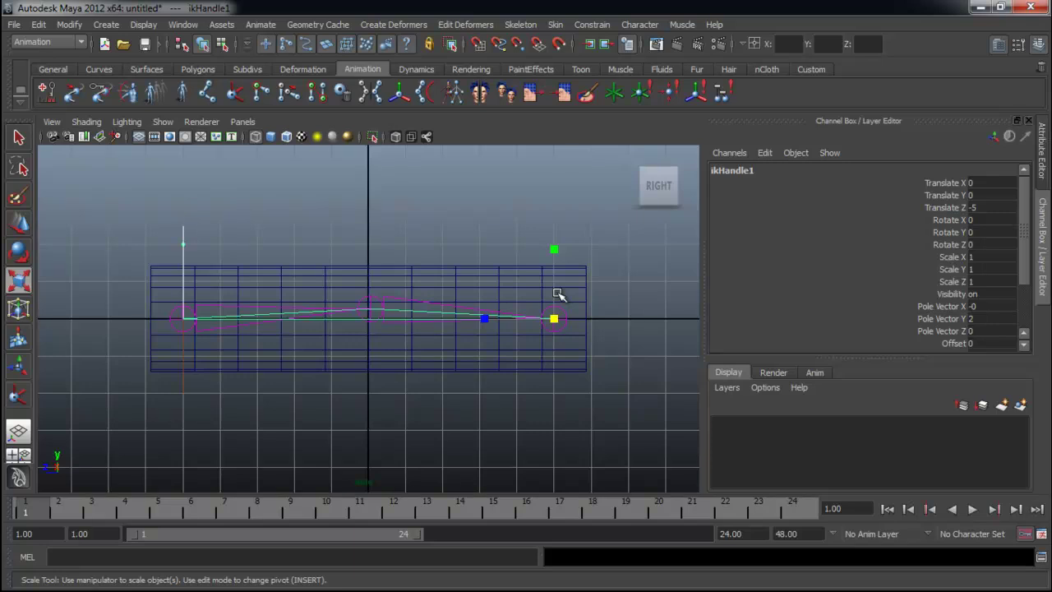
pyautogui.press('w')
pyautogui.moveTo(555, 319); pyautogui.dragTo(526, 338)
pyautogui.hotkey('ctrl', 'z')
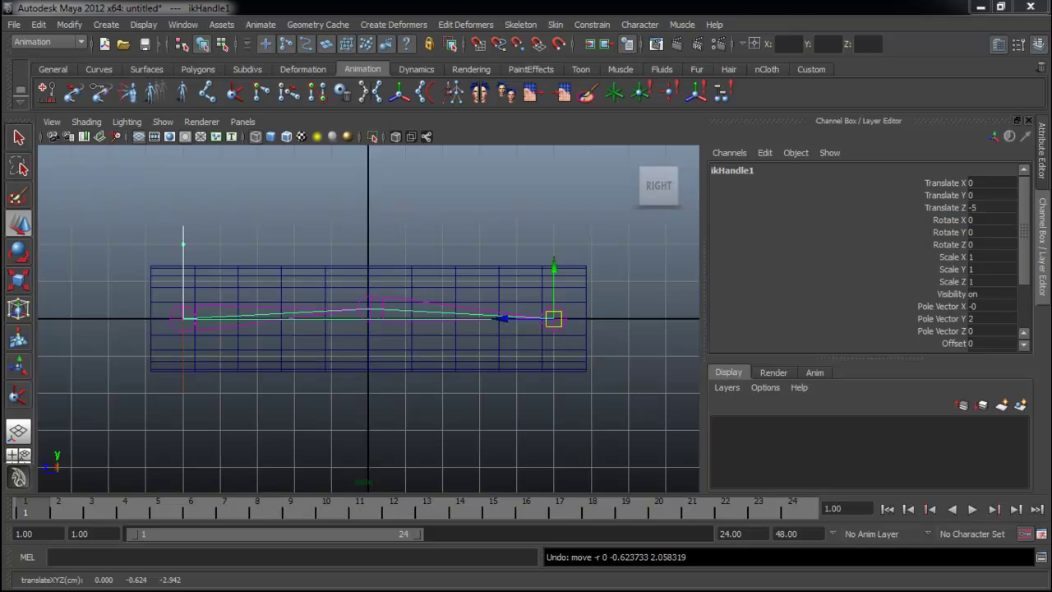
pyautogui.click(585, 227)
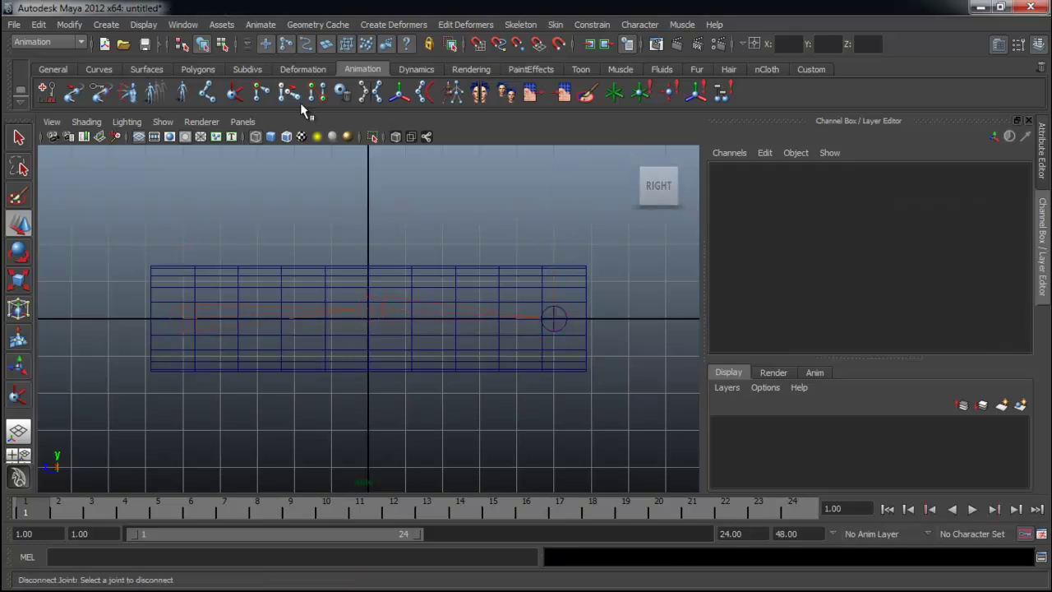
# Step: Review the current solver choice in the IK Handle Tool settings, keeping ikRPsolver
pyautogui.doubleClick(234, 95)
pyautogui.click(175, 183)
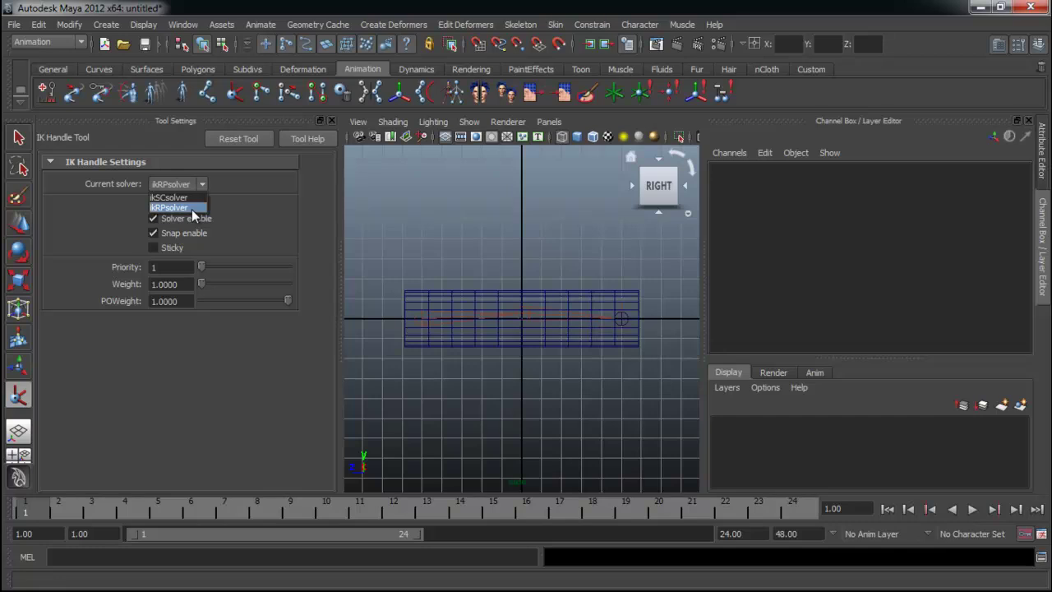
pyautogui.click(191, 209)
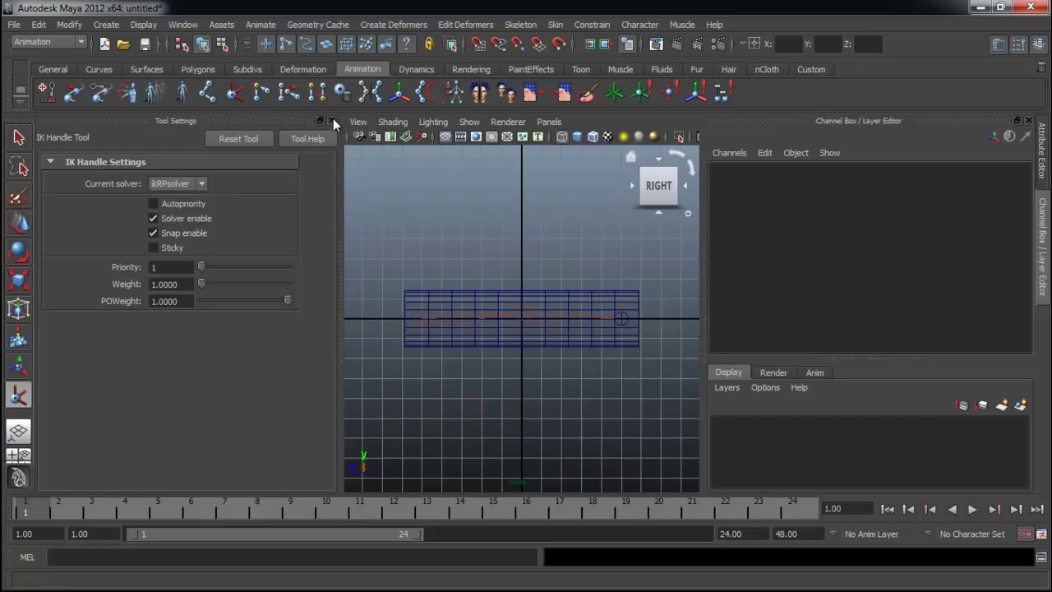
# Step: Select the full joint hierarchy starting from the first joint, and add the cylinder to the selection
pyautogui.click(332, 121)
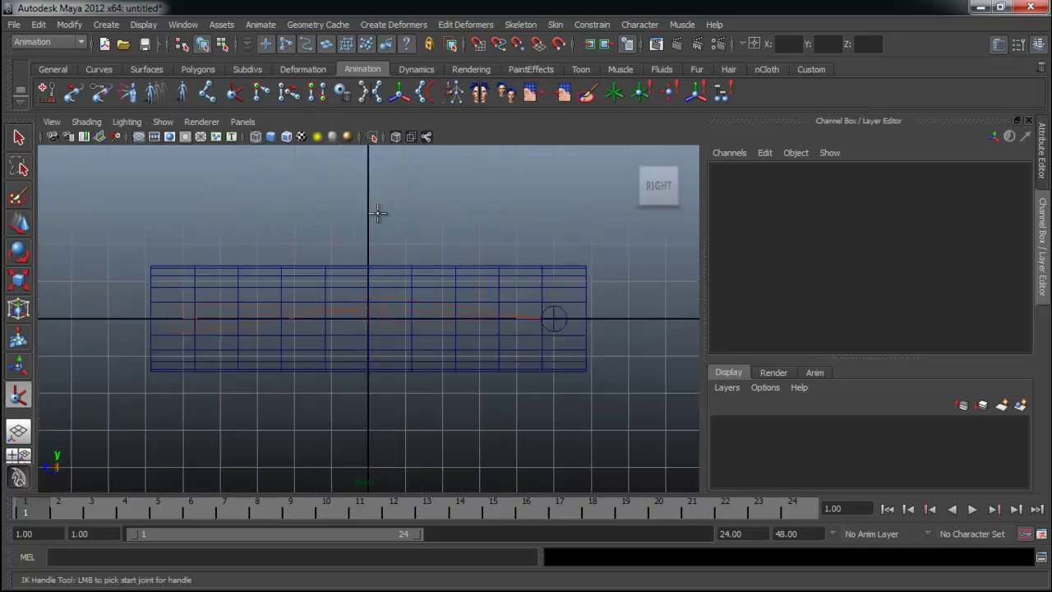
pyautogui.press('q')
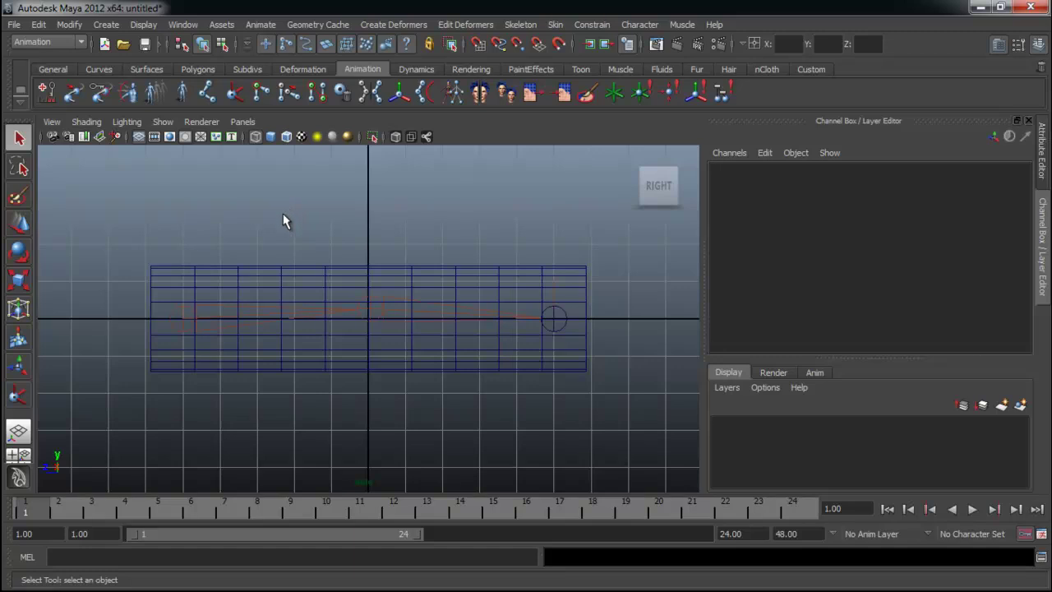
pyautogui.click(199, 310)
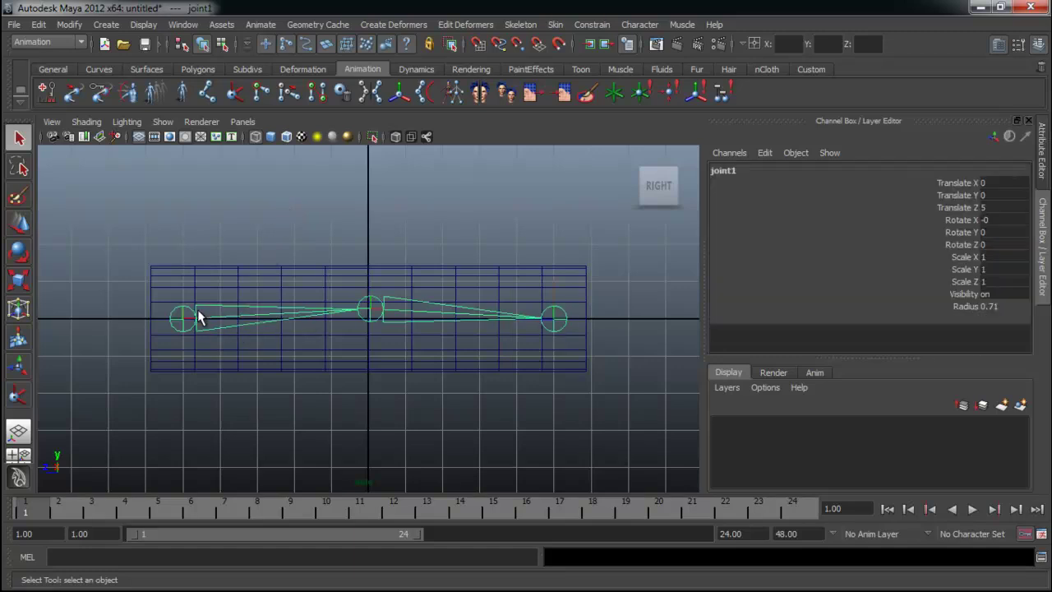
pyautogui.click(38, 23)
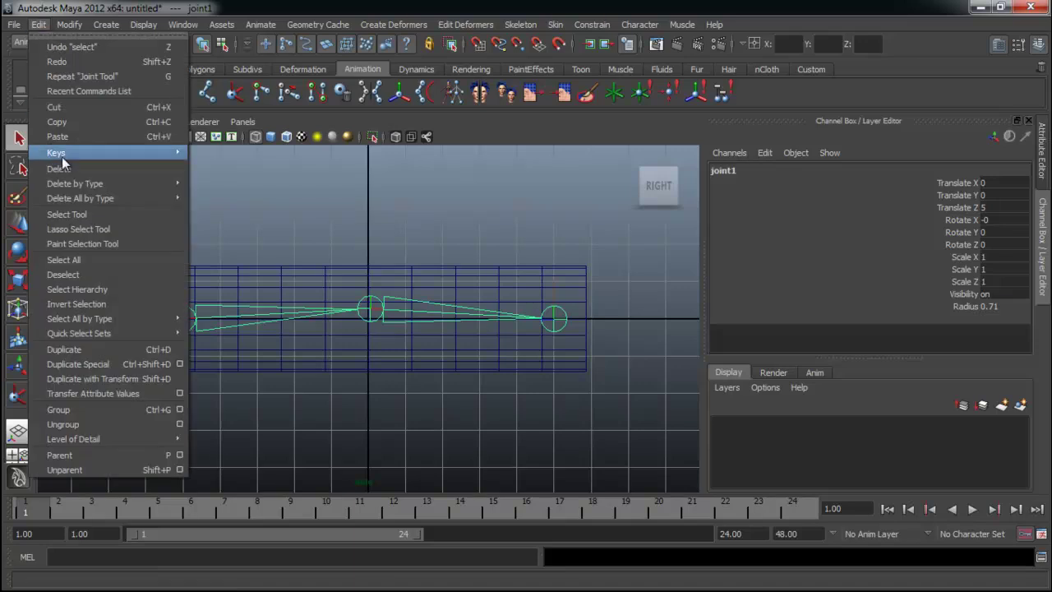
pyautogui.click(95, 289)
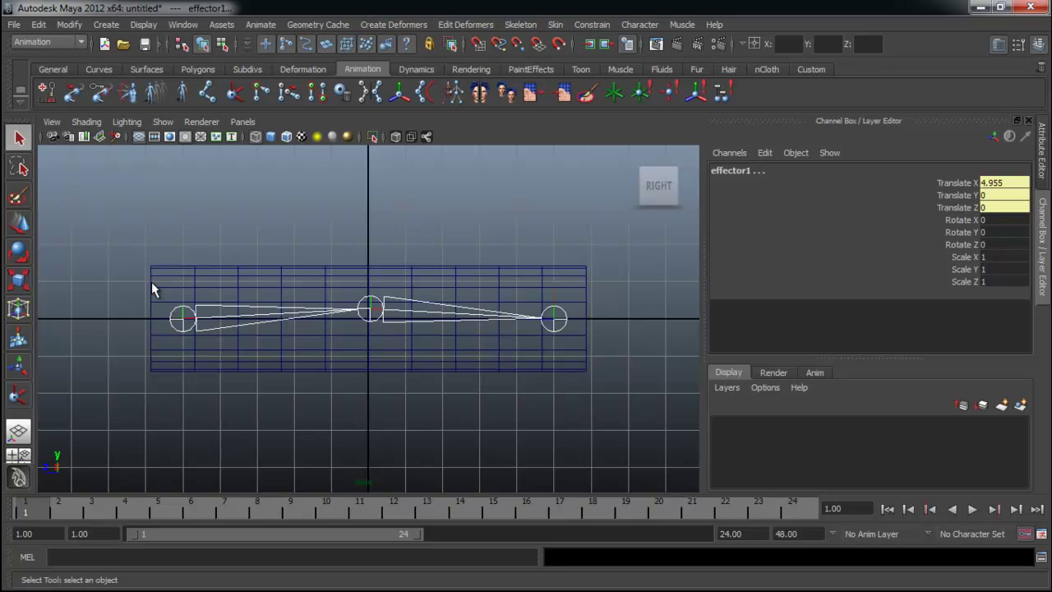
pyautogui.click(335, 273)
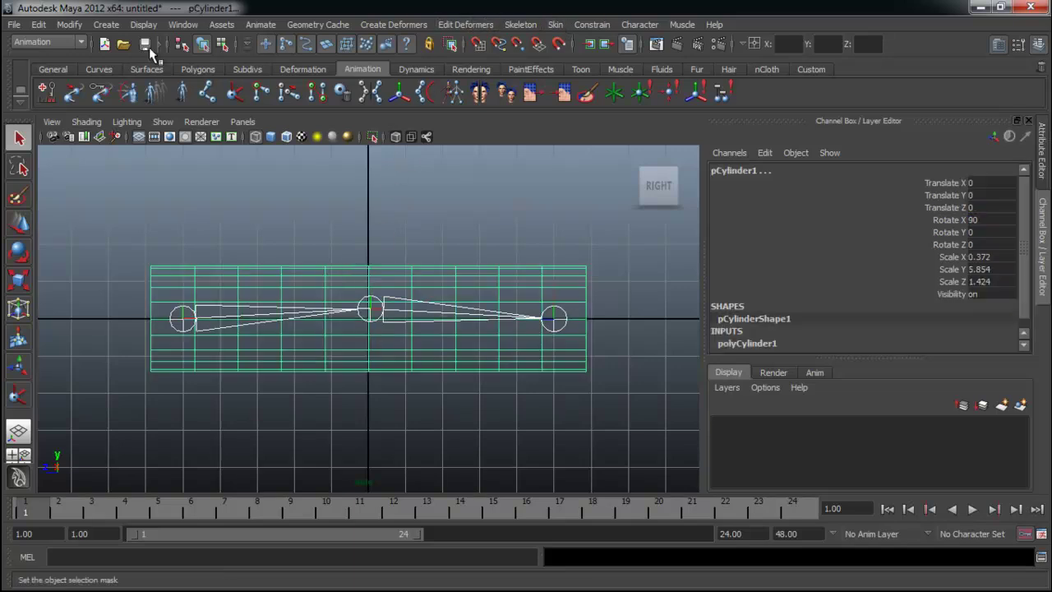
# Step: Open the Smooth Bind options for the selected joints and cylinder and reset them to the default settings
pyautogui.click(47, 42)
pyautogui.click(50, 56)
pyautogui.click(554, 25)
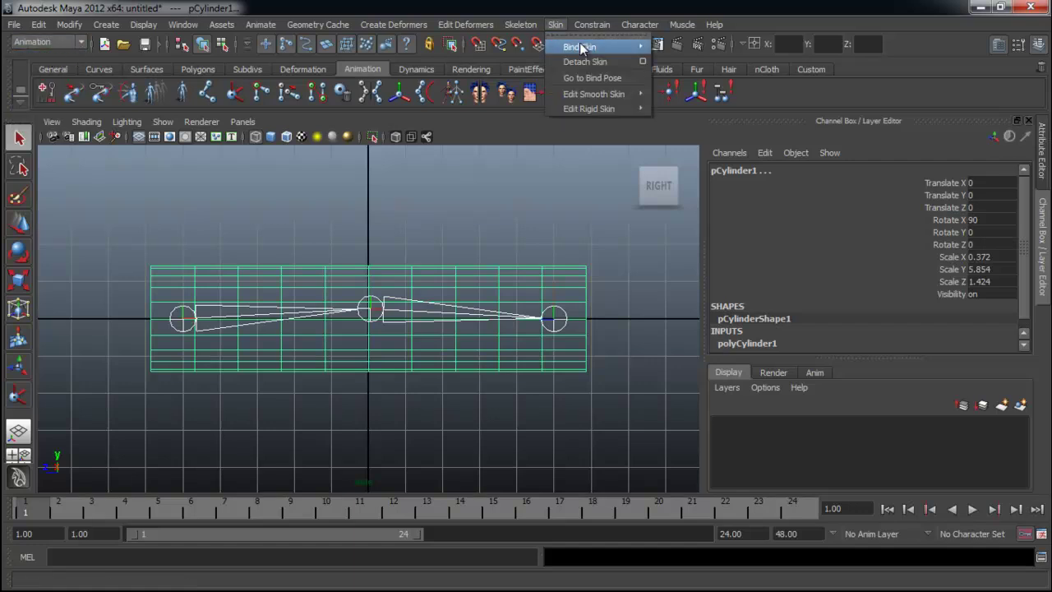
pyautogui.moveTo(634, 49)
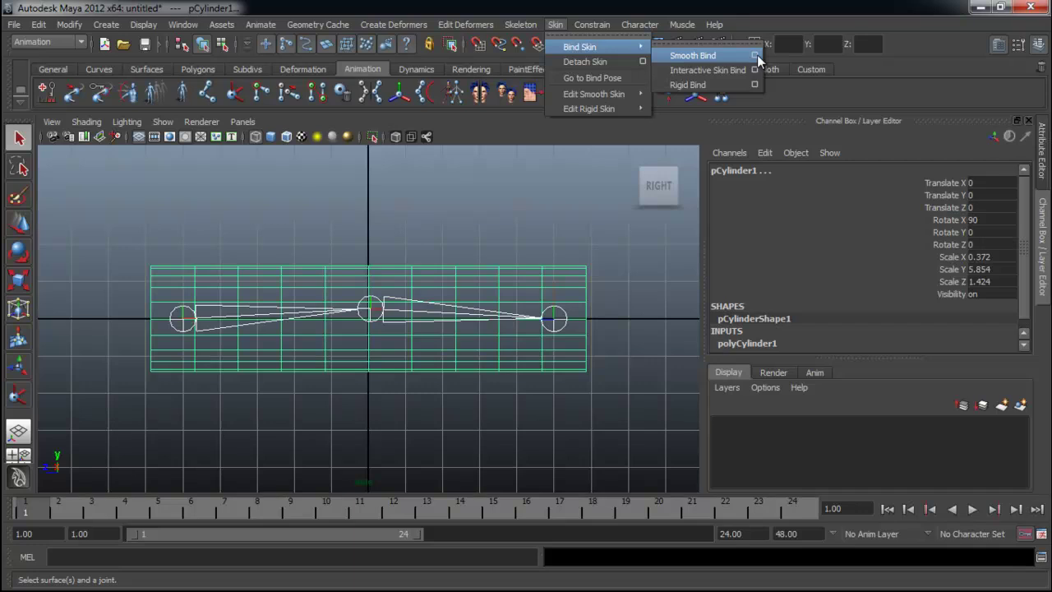
pyautogui.click(755, 55)
pyautogui.moveTo(468, 215); pyautogui.dragTo(802, 165)
pyautogui.click(546, 181)
pyautogui.click(565, 212)
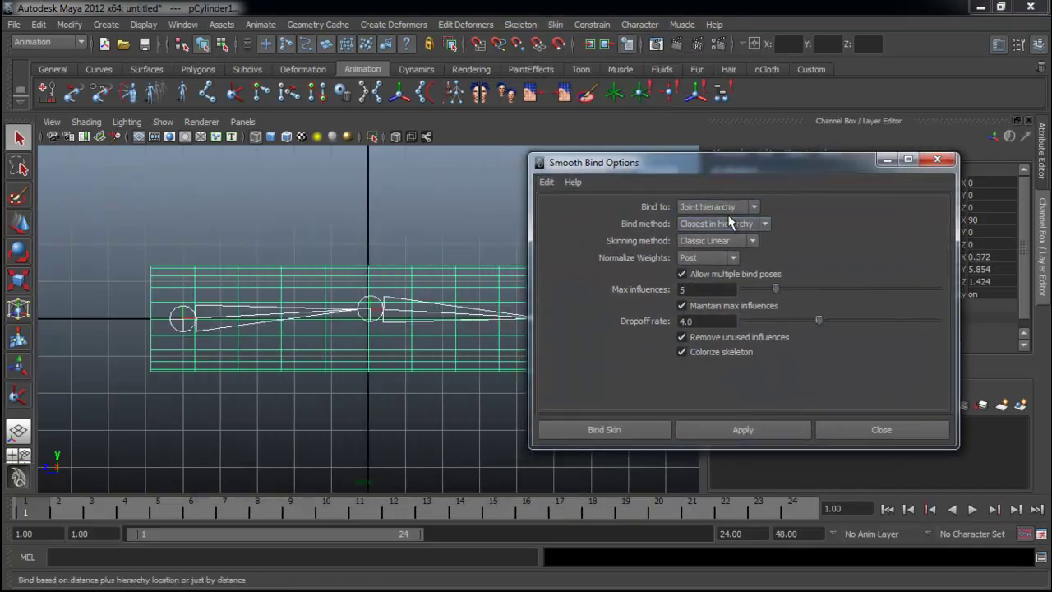
# Step: Smooth-bind the cylinder to the skeleton with the bind target set to Selected joints
pyautogui.click(732, 206)
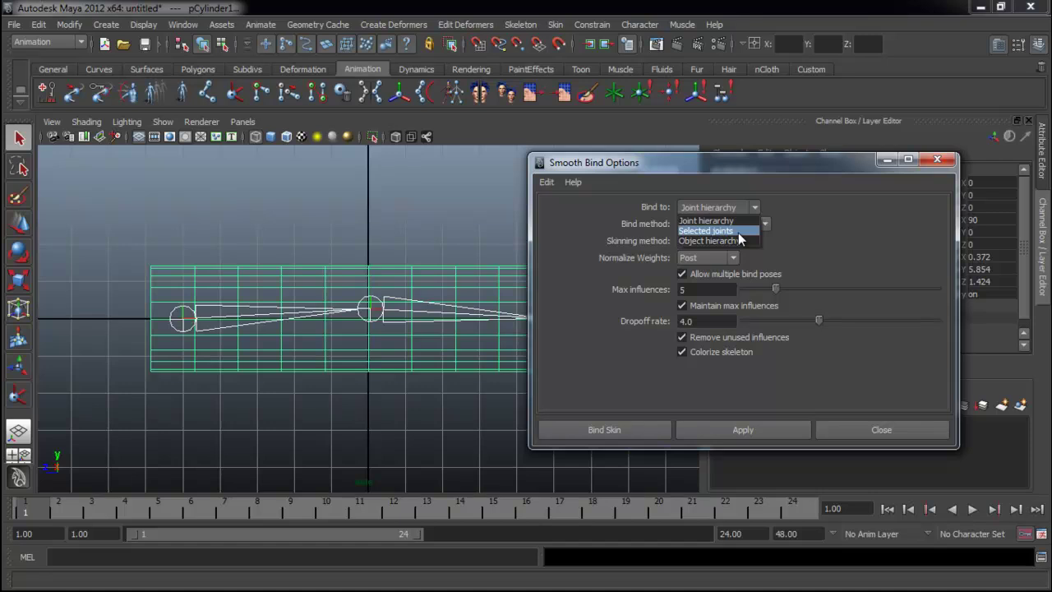
pyautogui.click(723, 230)
pyautogui.click(655, 432)
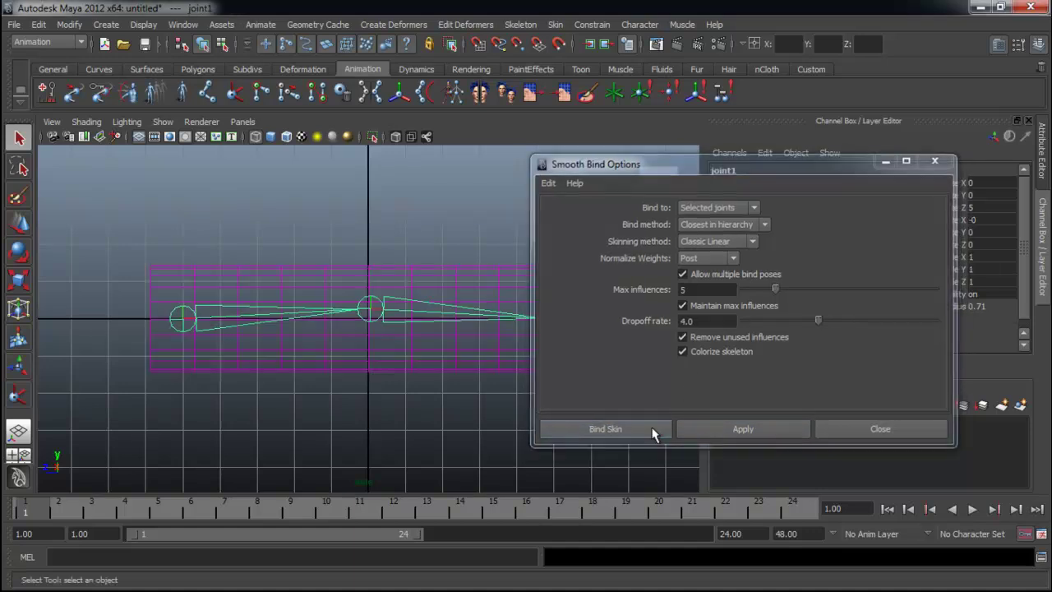
pyautogui.click(593, 419)
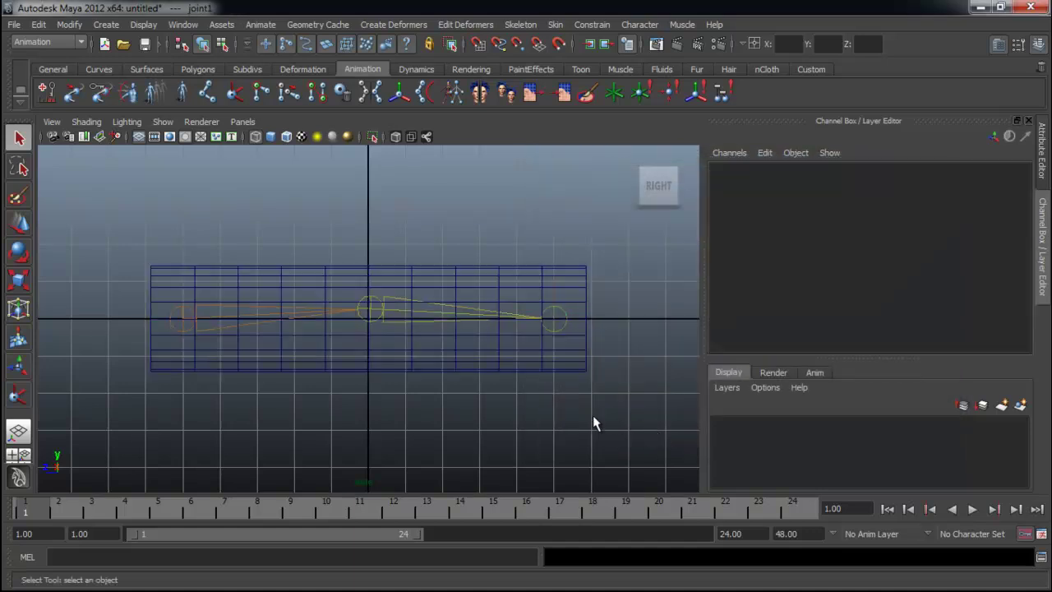
# Step: Select the IK handle at the end joint and test the skinned cylinder by moving the handle along its length
pyautogui.click(553, 300)
pyautogui.click(572, 305)
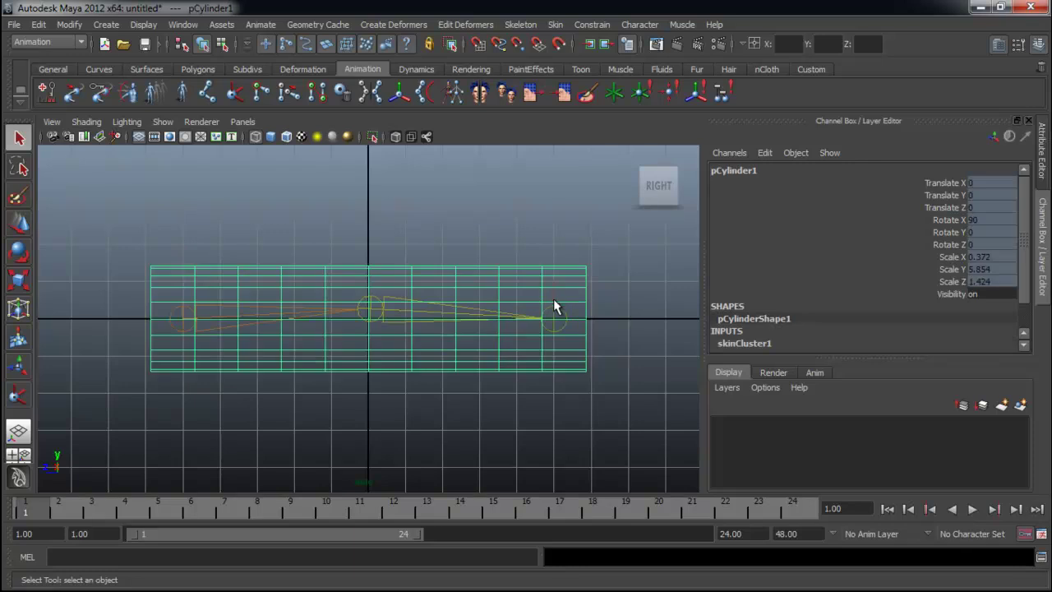
pyautogui.click(552, 299)
pyautogui.press('f')
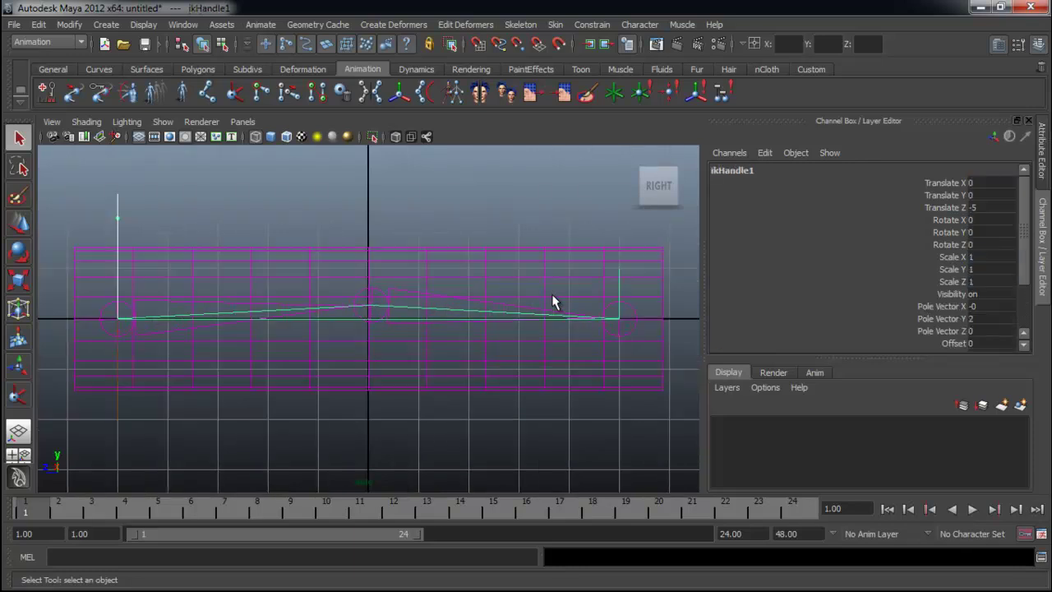
pyautogui.click(662, 289)
pyautogui.click(658, 282)
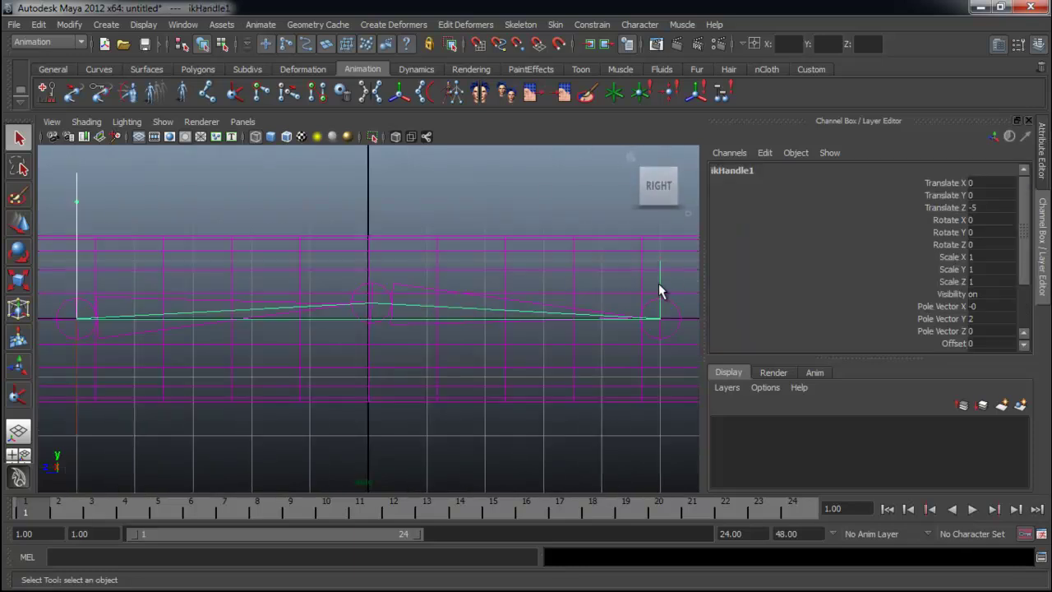
pyautogui.press('f')
pyautogui.click(621, 284)
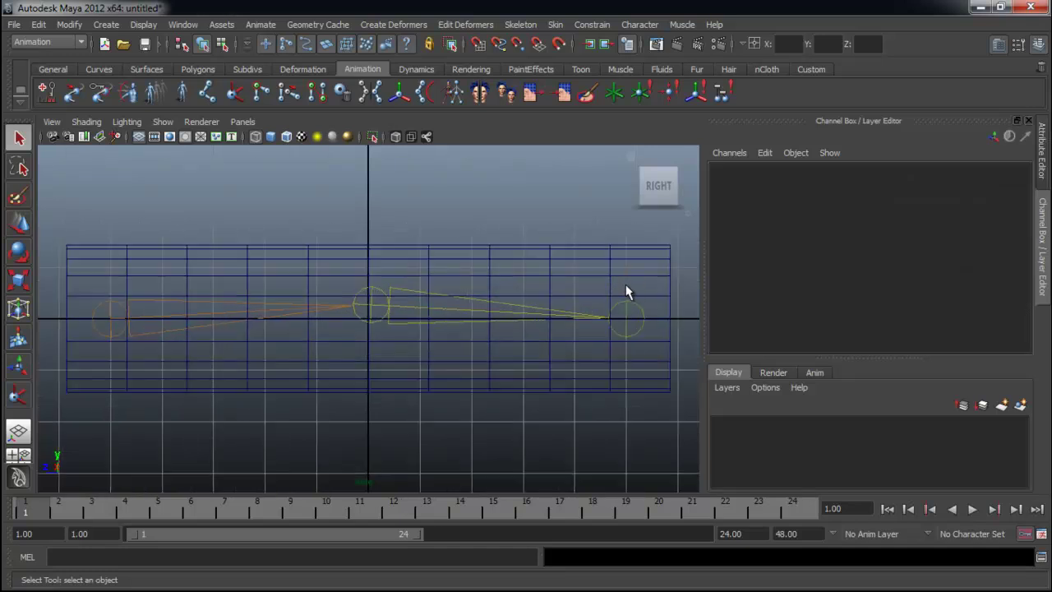
pyautogui.click(625, 286)
pyautogui.press('w')
pyautogui.keyDown('alt'); pyautogui.moveTo(642, 312); pyautogui.dragTo(551, 307, button='right'); pyautogui.keyUp('alt')
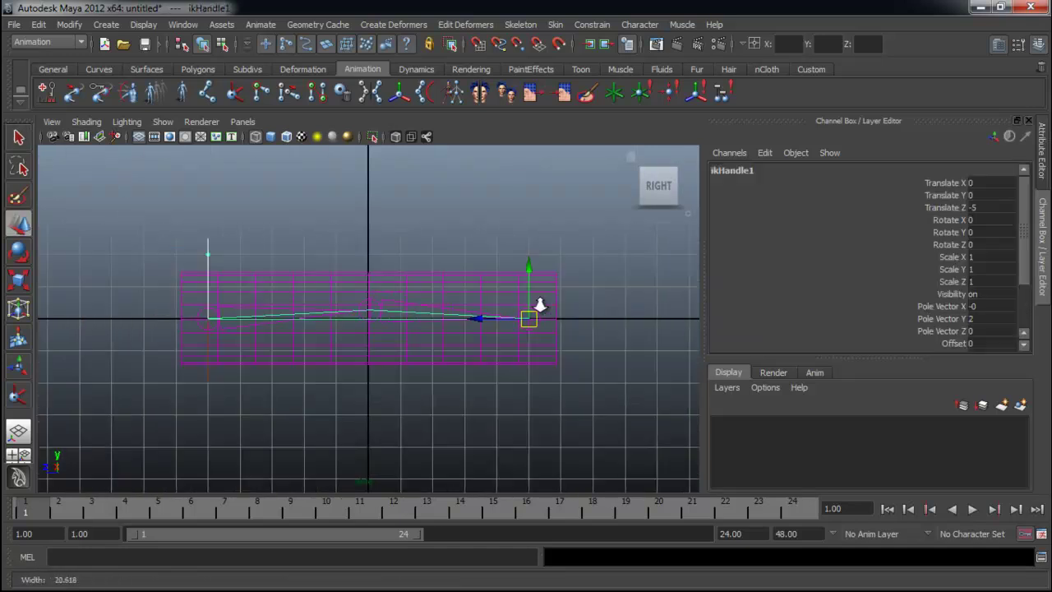
pyautogui.scroll(-3, 550, 306)
pyautogui.moveTo(504, 316); pyautogui.dragTo(611, 317)
pyautogui.click(610, 317)
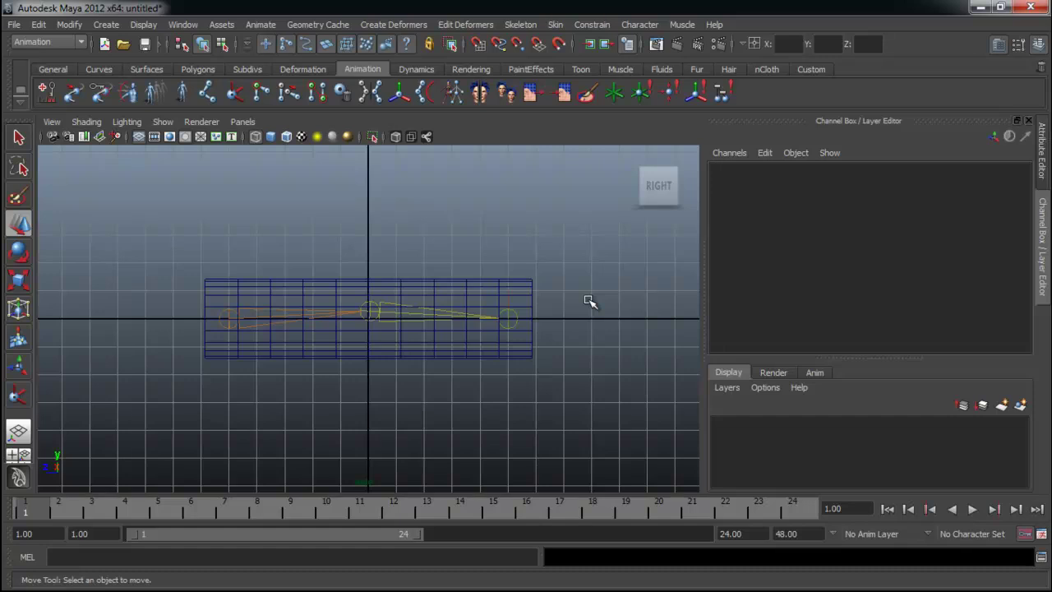
# Step: Create a NURBS circle in the perspective view and scale it uniformly to about 2.677
pyautogui.press('space')
pyautogui.press('space')
pyautogui.keyDown('alt'); pyautogui.moveTo(576, 223); pyautogui.dragTo(356, 277); pyautogui.keyUp('alt')
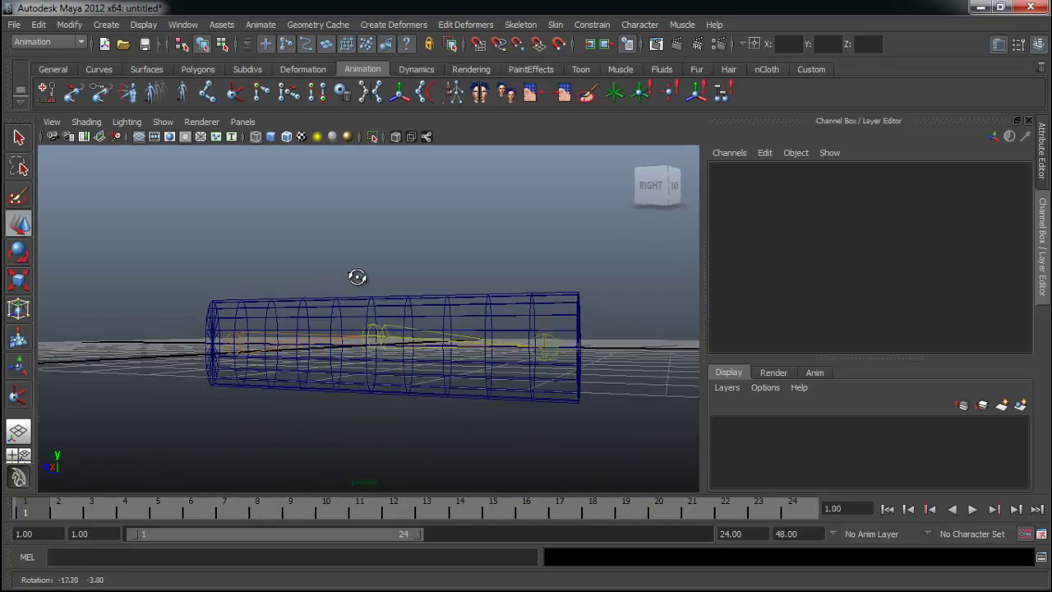
pyautogui.keyDown('alt'); pyautogui.moveTo(354, 274); pyautogui.dragTo(319, 295); pyautogui.keyUp('alt')
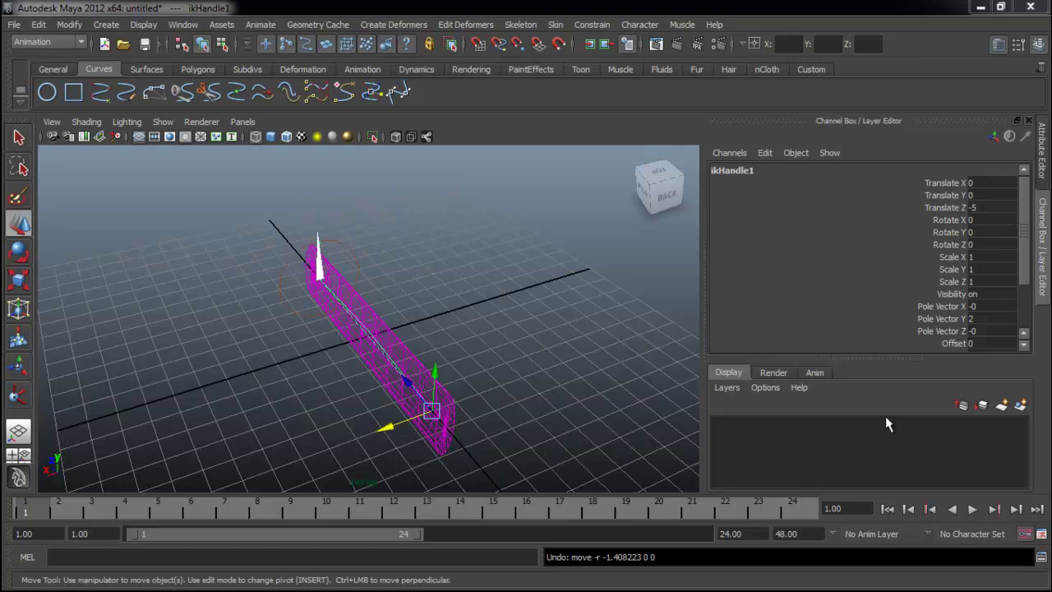
pyautogui.click(364, 70)
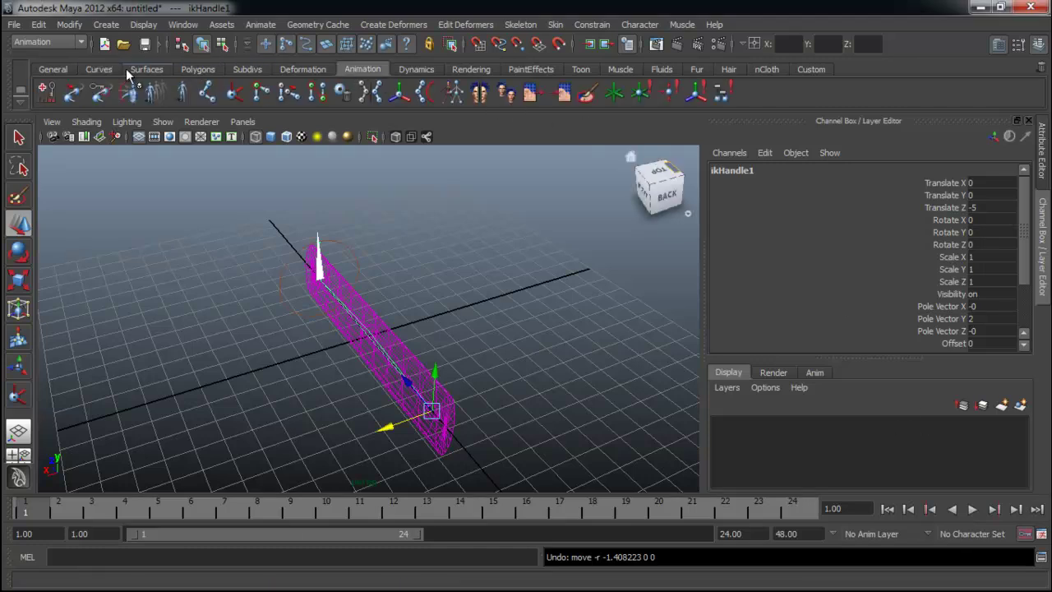
pyautogui.click(98, 69)
pyautogui.keyDown('alt'); pyautogui.moveTo(424, 343); pyautogui.dragTo(517, 338); pyautogui.keyUp('alt')
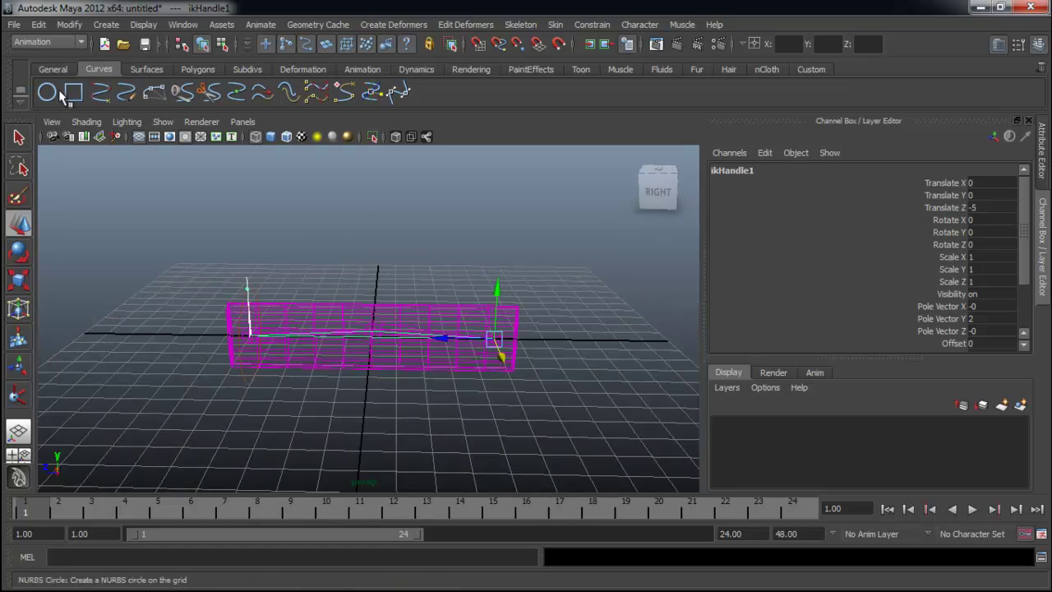
pyautogui.click(47, 92)
pyautogui.press('r')
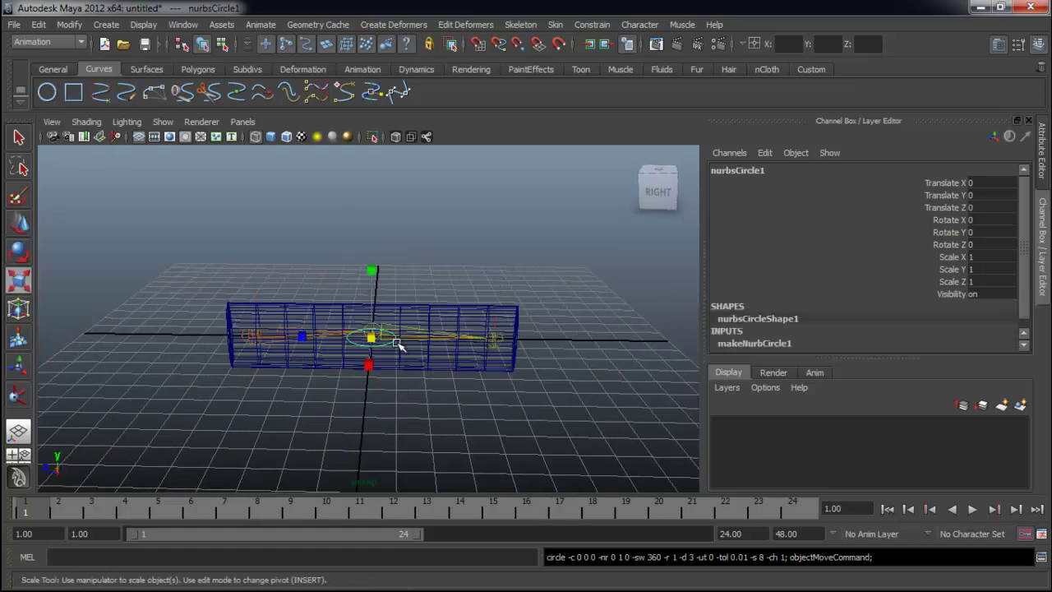
pyautogui.click(451, 324)
pyautogui.hotkey('ctrl', 'z')
pyautogui.moveTo(374, 337); pyautogui.dragTo(444, 326)
# Step: Move the circle along Z to the end joint, at about -5.011
pyautogui.press('w')
pyautogui.click(415, 340)
pyautogui.hotkey('ctrl', 'z')
pyautogui.moveTo(327, 339); pyautogui.dragTo(459, 342)
pyautogui.keyDown('alt'); pyautogui.moveTo(458, 342); pyautogui.dragTo(594, 386, button='right'); pyautogui.keyUp('alt')
pyautogui.keyDown('alt'); pyautogui.moveTo(568, 378); pyautogui.dragTo(491, 357); pyautogui.keyUp('alt')
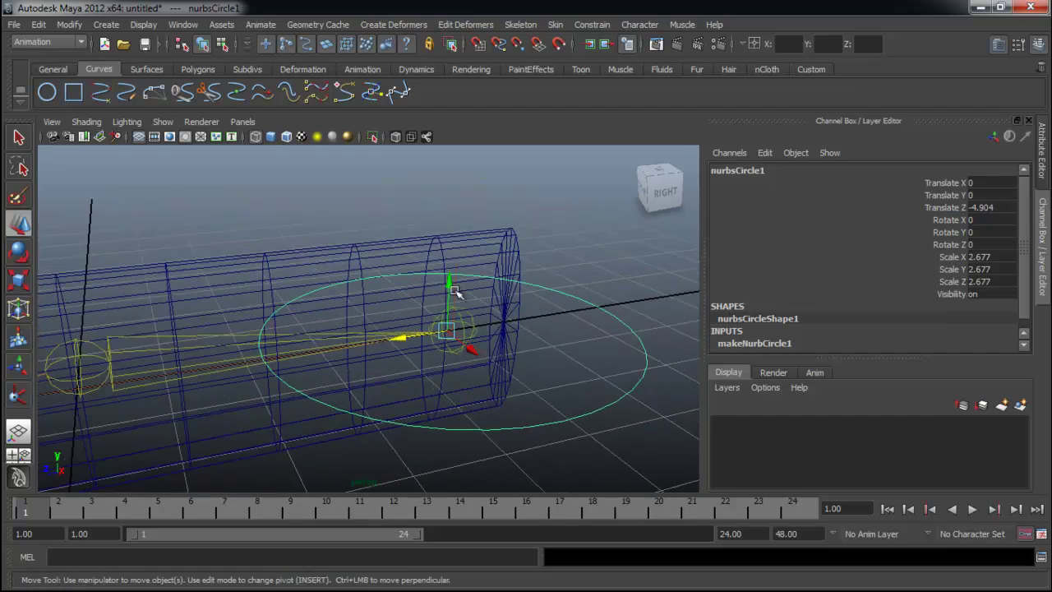
pyautogui.moveTo(412, 336); pyautogui.dragTo(445, 359)
# Step: Duplicate the end circle and place the copy above the middle joint, at about Y 3.519 and Z 0.59
pyautogui.keyDown('alt'); pyautogui.moveTo(510, 394); pyautogui.dragTo(514, 370, button='middle'); pyautogui.keyUp('alt')
pyautogui.hotkey('ctrl', 'd')
pyautogui.moveTo(501, 302); pyautogui.dragTo(247, 273)
pyautogui.keyDown('alt'); pyautogui.moveTo(319, 313); pyautogui.dragTo(441, 298); pyautogui.keyUp('alt')
# Step: Create another NURBS circle at the origin and scale it uniformly to about 8.116 so it surrounds the cylinder
pyautogui.click(46, 92)
pyautogui.press('r')
pyautogui.moveTo(320, 359); pyautogui.dragTo(711, 246)
pyautogui.keyDown('alt'); pyautogui.moveTo(421, 317); pyautogui.dragTo(391, 381); pyautogui.keyUp('alt')
# Step: Review the control circles by selecting them together, and the end circle and the raised circle individually
pyautogui.keyDown('shift'); pyautogui.moveTo(574, 410); pyautogui.dragTo(599, 432); pyautogui.keyUp('shift')
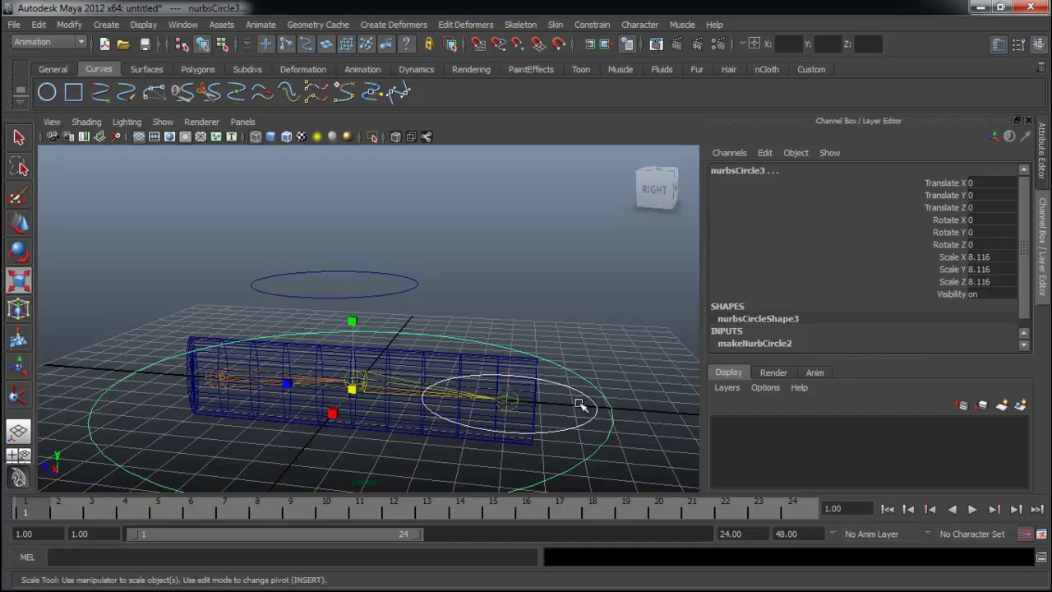
pyautogui.keyDown('shift'); pyautogui.moveTo(386, 284); pyautogui.dragTo(410, 301); pyautogui.keyUp('shift')
pyautogui.click(581, 429)
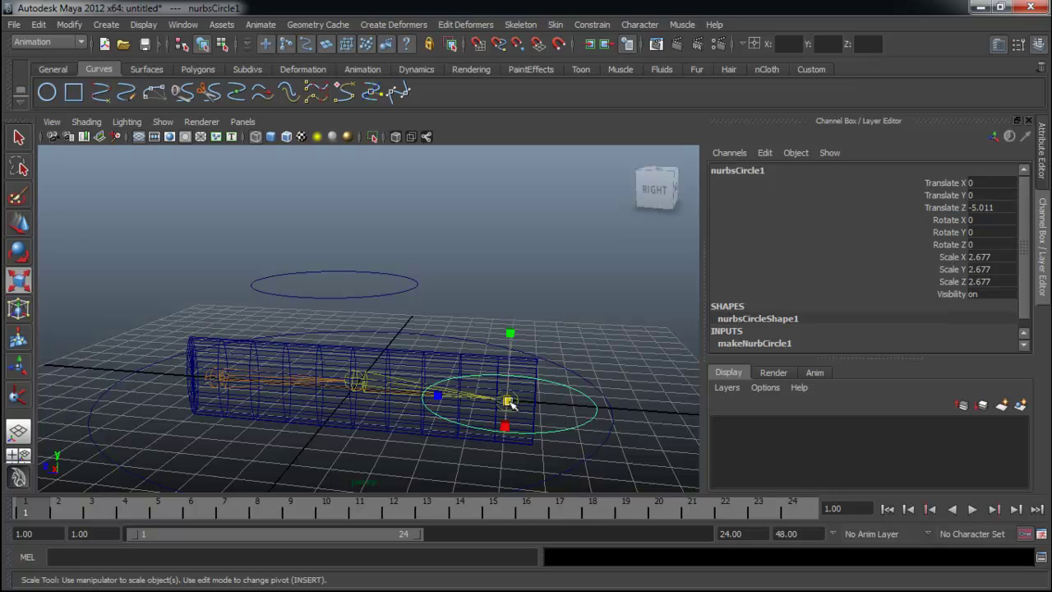
pyautogui.click(341, 284)
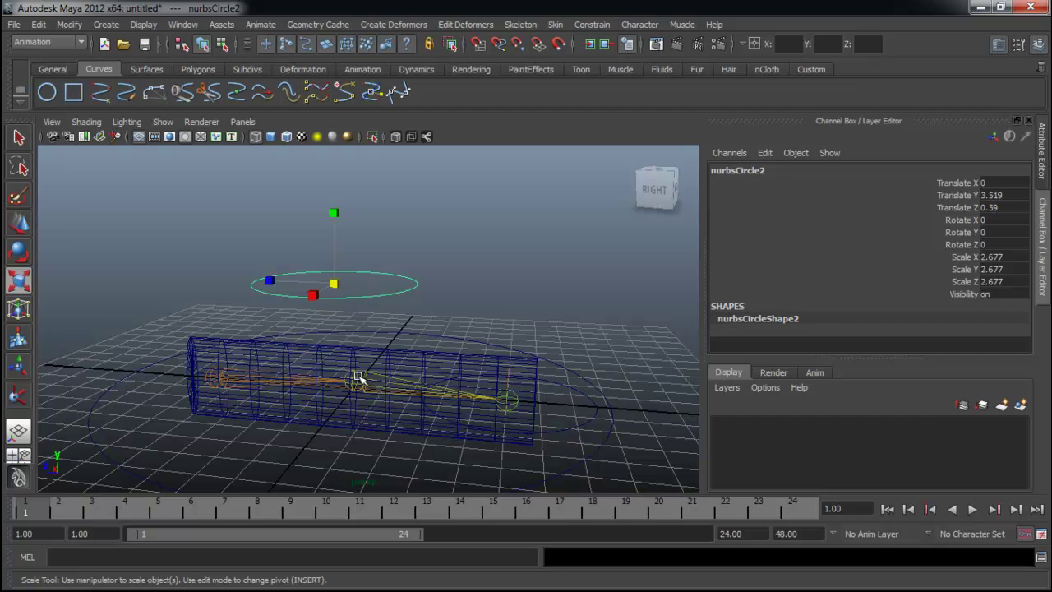
# Step: Scale the large circle around the cylinder down uniformly to about 7.212
pyautogui.click(568, 368)
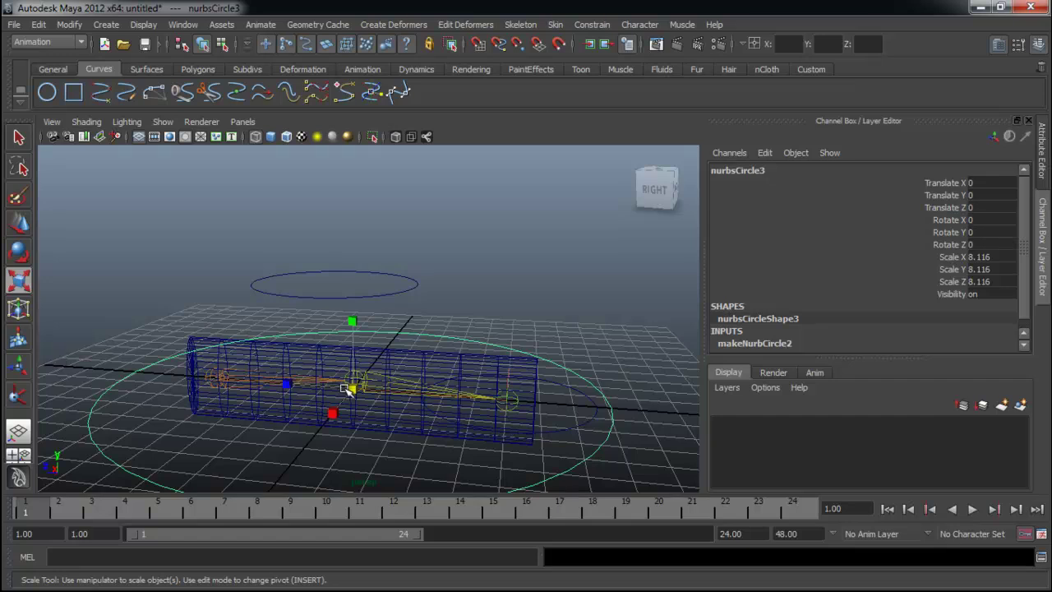
pyautogui.press('w')
pyautogui.keyDown('alt'); pyautogui.moveTo(380, 410); pyautogui.dragTo(429, 417); pyautogui.keyUp('alt')
pyautogui.press('r')
pyautogui.moveTo(375, 390); pyautogui.dragTo(303, 394)
# Step: Shift the raised circle along Z to about 0.392, closer to directly above the middle joint
pyautogui.click(564, 429)
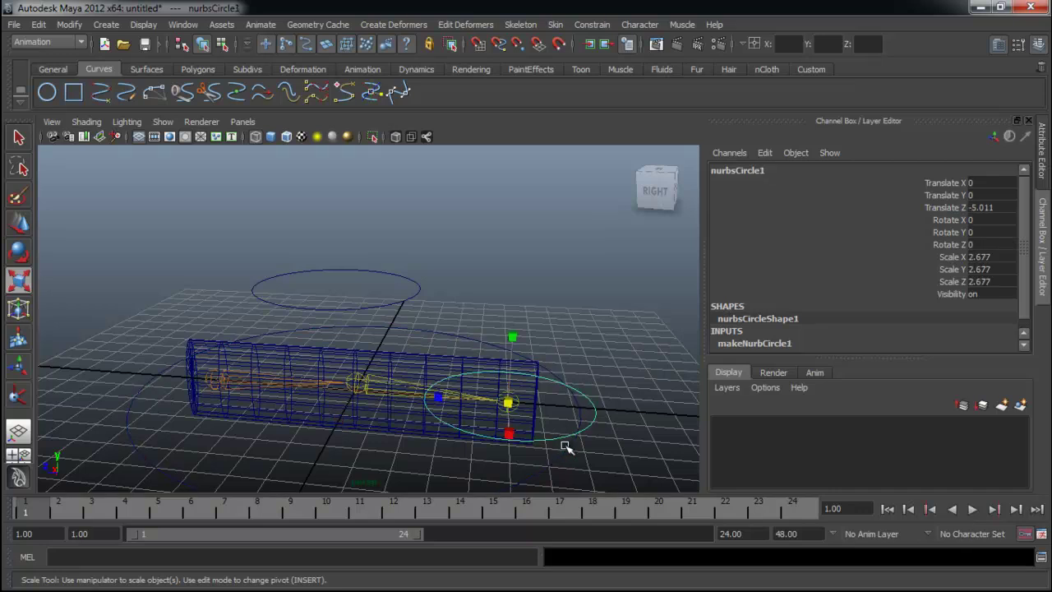
pyautogui.keyDown('alt'); pyautogui.moveTo(566, 444); pyautogui.dragTo(519, 438); pyautogui.keyUp('alt')
pyautogui.keyDown('alt'); pyautogui.moveTo(448, 350); pyautogui.dragTo(445, 346); pyautogui.keyUp('alt')
pyautogui.click(414, 294)
pyautogui.moveTo(414, 294)
pyautogui.keyDown('alt'); pyautogui.mouseDown()
pyautogui.moveTo(442, 299)
pyautogui.moveTo(403, 292)
pyautogui.mouseUp(); pyautogui.keyUp('alt')
pyautogui.press('w')
pyautogui.moveTo(313, 276); pyautogui.dragTo(323, 277)
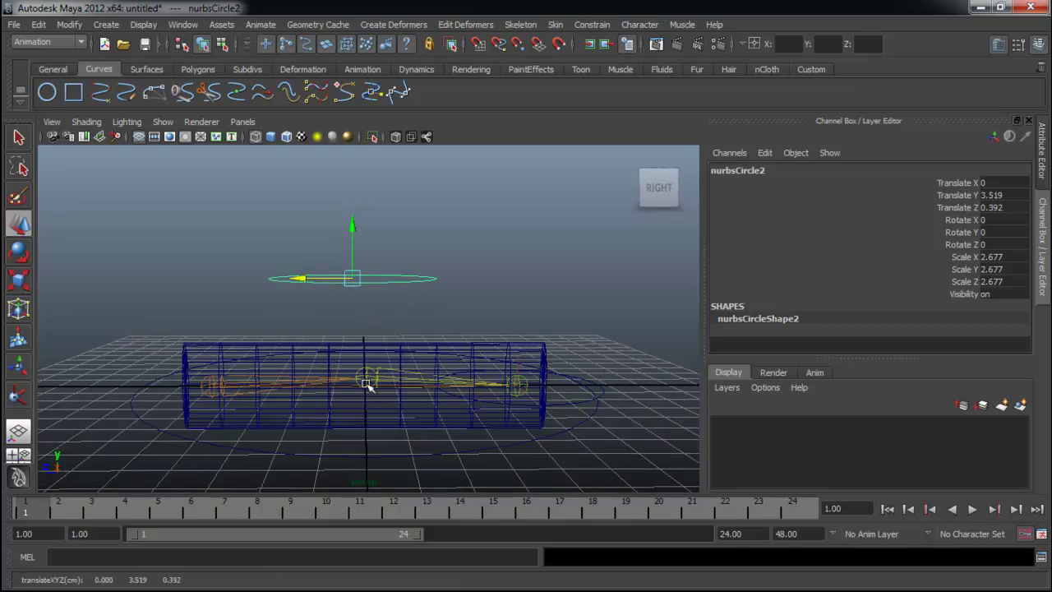
pyautogui.keyDown('alt'); pyautogui.moveTo(370, 371); pyautogui.dragTo(390, 403); pyautogui.keyUp('alt')
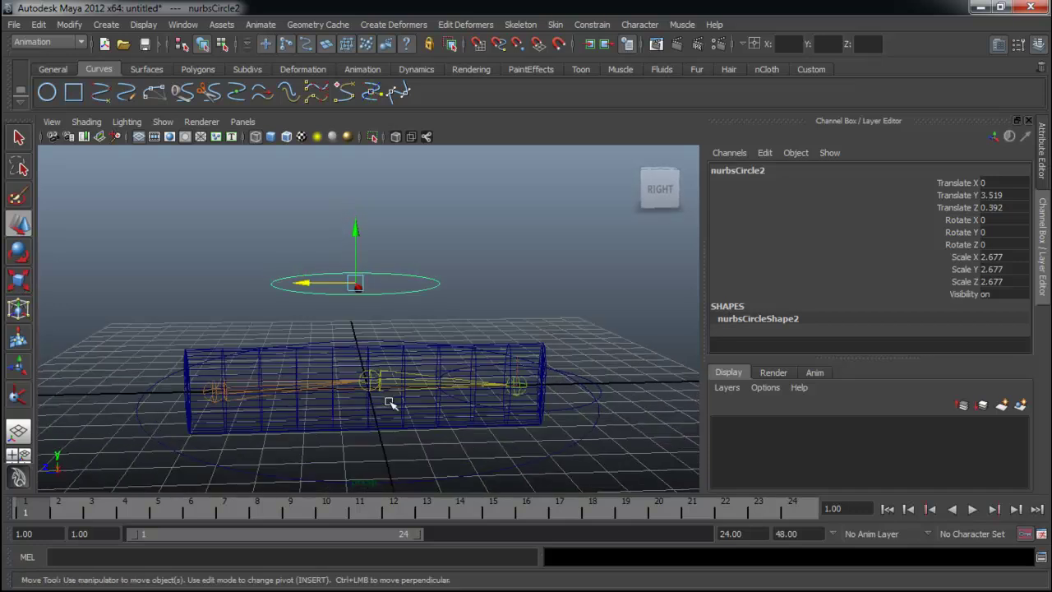
# Step: Examine the cylinder, joint chain and three control circles from several angles, checking the large circle's selection
pyautogui.click(509, 456)
pyautogui.keyDown('alt'); pyautogui.moveTo(555, 447); pyautogui.dragTo(471, 424); pyautogui.keyUp('alt')
pyautogui.moveTo(178, 238); pyautogui.dragTo(559, 471)
pyautogui.click(559, 472)
pyautogui.moveTo(438, 411); pyautogui.dragTo(502, 466)
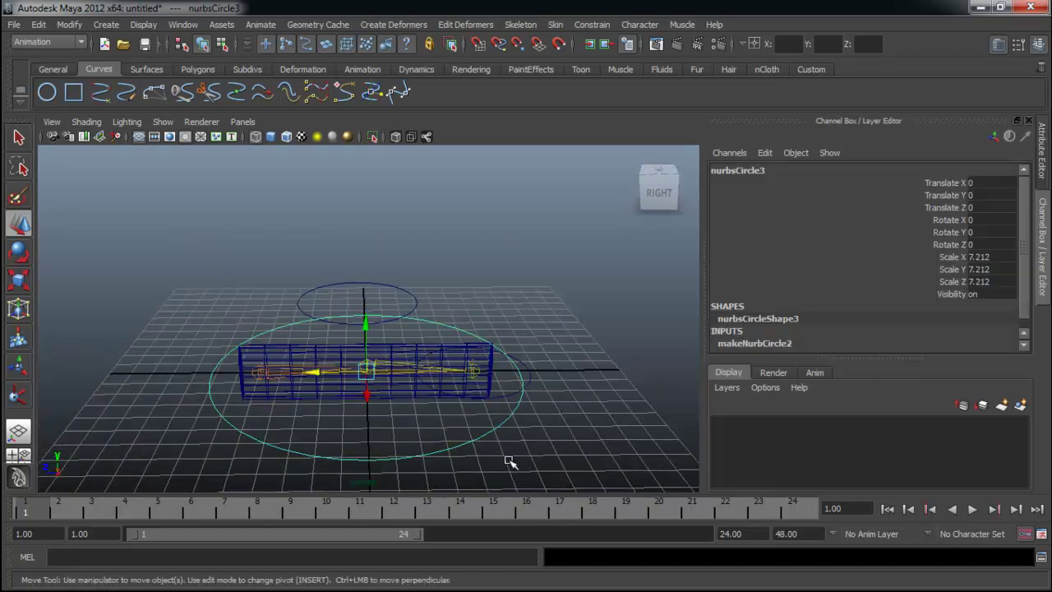
pyautogui.keyDown('alt'); pyautogui.moveTo(458, 396); pyautogui.dragTo(366, 381); pyautogui.keyUp('alt')
pyautogui.keyDown('alt'); pyautogui.moveTo(446, 413); pyautogui.dragTo(348, 313); pyautogui.keyUp('alt')
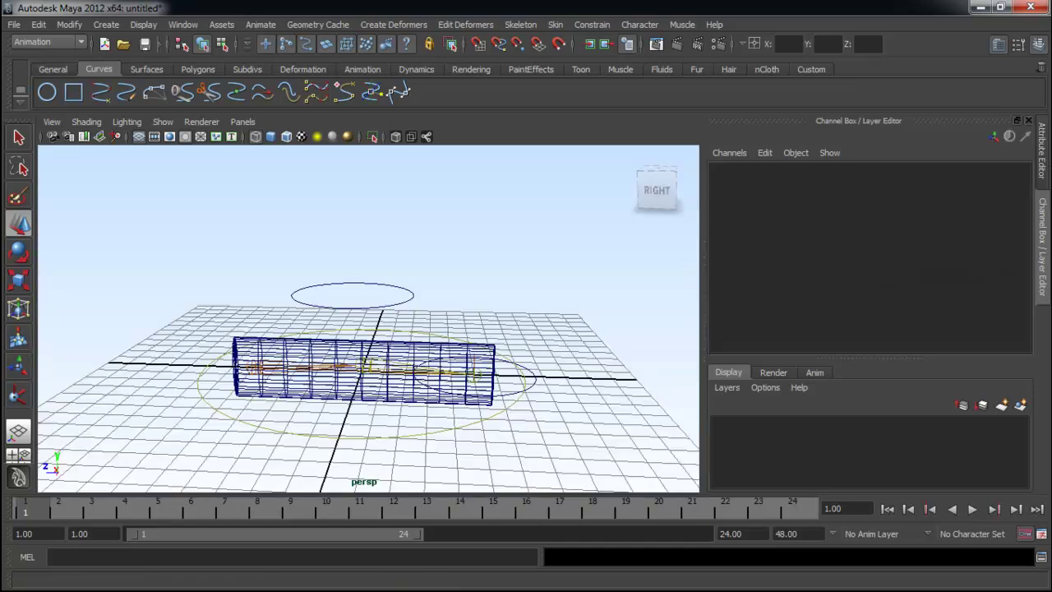
pyautogui.moveTo(453, 293)
pyautogui.keyDown('alt'); pyautogui.mouseDown()
pyautogui.moveTo(384, 271)
pyautogui.moveTo(340, 275)
pyautogui.moveTo(452, 298)
pyautogui.moveTo(432, 291)
pyautogui.mouseUp(); pyautogui.keyUp('alt')
pyautogui.keyDown('alt'); pyautogui.moveTo(433, 291); pyautogui.dragTo(536, 315, button='right'); pyautogui.keyUp('alt')
pyautogui.moveTo(543, 366)
pyautogui.keyDown('alt'); pyautogui.mouseDown()
pyautogui.moveTo(541, 354)
pyautogui.moveTo(548, 374)
pyautogui.mouseUp(); pyautogui.keyUp('alt')
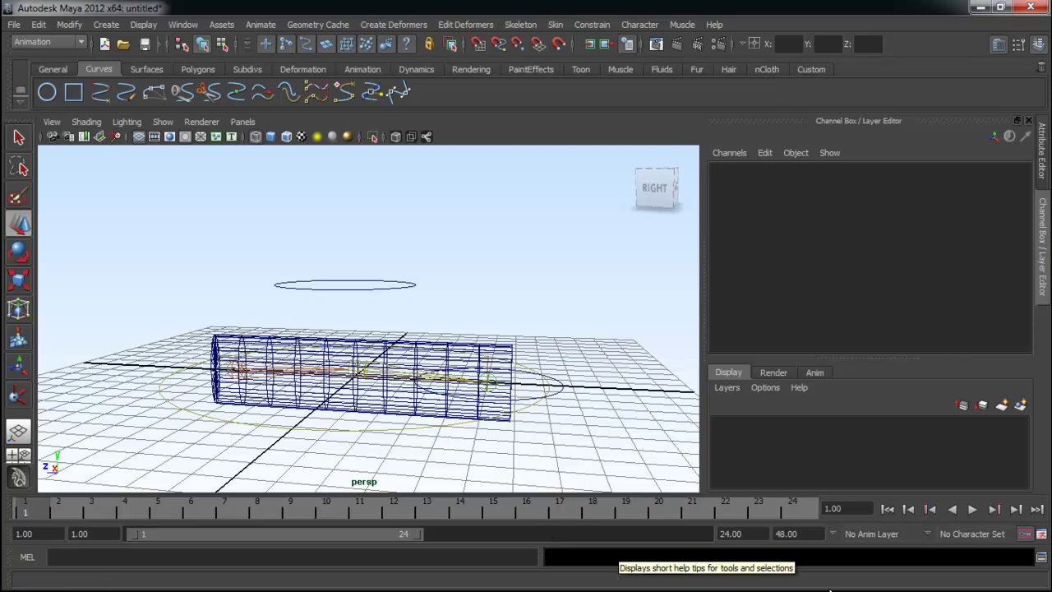
pyautogui.moveTo(513, 293)
pyautogui.keyDown('alt'); pyautogui.mouseDown()
pyautogui.moveTo(524, 307)
pyautogui.moveTo(510, 301)
pyautogui.mouseUp(); pyautogui.keyUp('alt')
pyautogui.keyDown('alt'); pyautogui.moveTo(509, 301); pyautogui.dragTo(556, 383, button='right'); pyautogui.keyUp('alt')
pyautogui.keyDown('alt'); pyautogui.moveTo(537, 366); pyautogui.dragTo(513, 333, button='middle'); pyautogui.keyUp('alt')
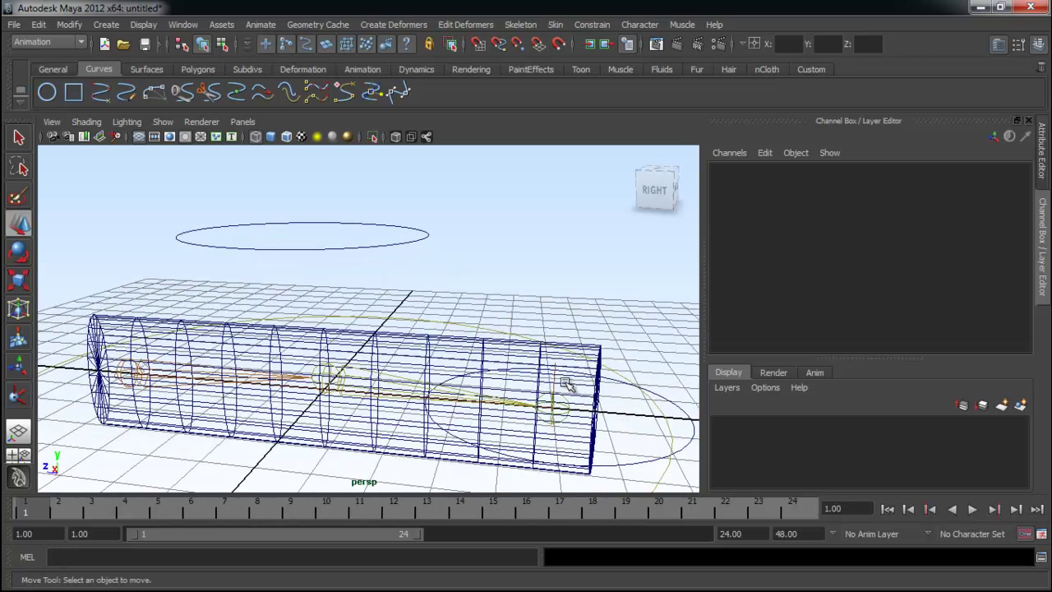
# Step: Examine the end joint up close and check that the IK handle there can be picked on its own
pyautogui.scroll(2, 564, 388)
pyautogui.keyDown('alt'); pyautogui.moveTo(597, 415); pyautogui.dragTo(664, 429, button='right'); pyautogui.keyUp('alt')
pyautogui.click(600, 389)
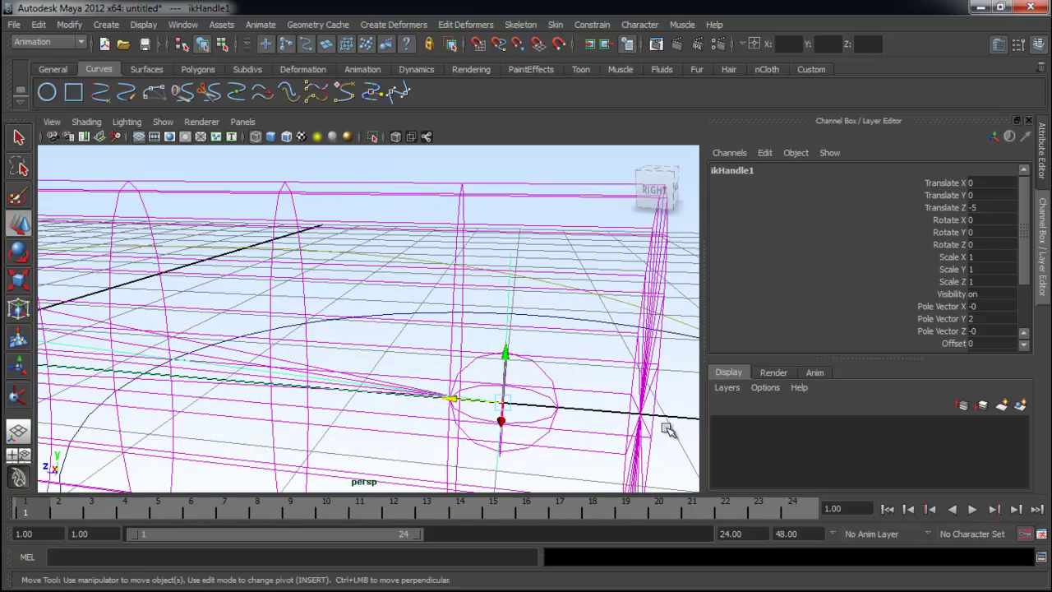
pyautogui.click(526, 326)
pyautogui.click(504, 335)
pyautogui.click(535, 333)
pyautogui.keyDown('alt'); pyautogui.moveTo(550, 345); pyautogui.dragTo(504, 328); pyautogui.keyUp('alt')
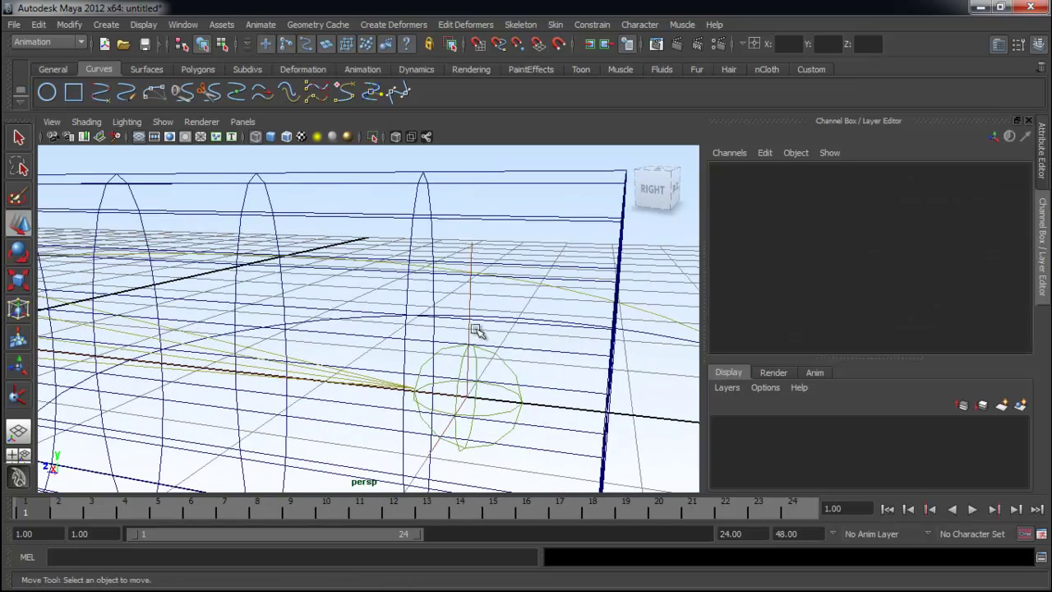
# Step: Parent the IK handle to the control circle at the cylinder's end joint
pyautogui.click(465, 333)
pyautogui.keyDown('alt'); pyautogui.moveTo(615, 381); pyautogui.dragTo(550, 381); pyautogui.keyUp('alt')
pyautogui.scroll(1, 550, 381)
pyautogui.scroll(1, 556, 387)
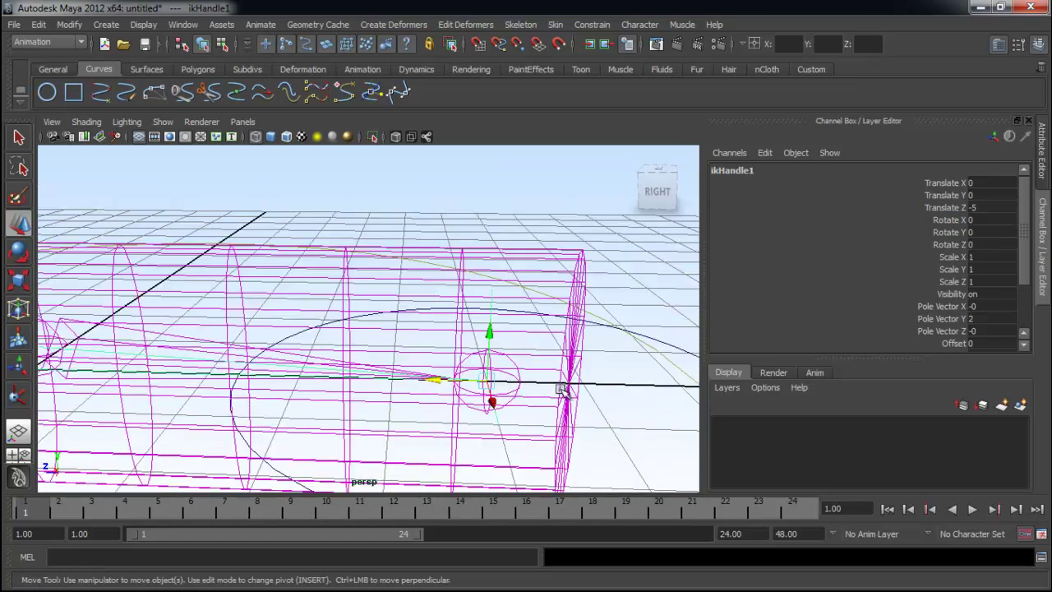
pyautogui.scroll(1, 584, 392)
pyautogui.scroll(-2, 499, 387)
pyautogui.scroll(-1, 585, 403)
pyautogui.scroll(-1, 575, 403)
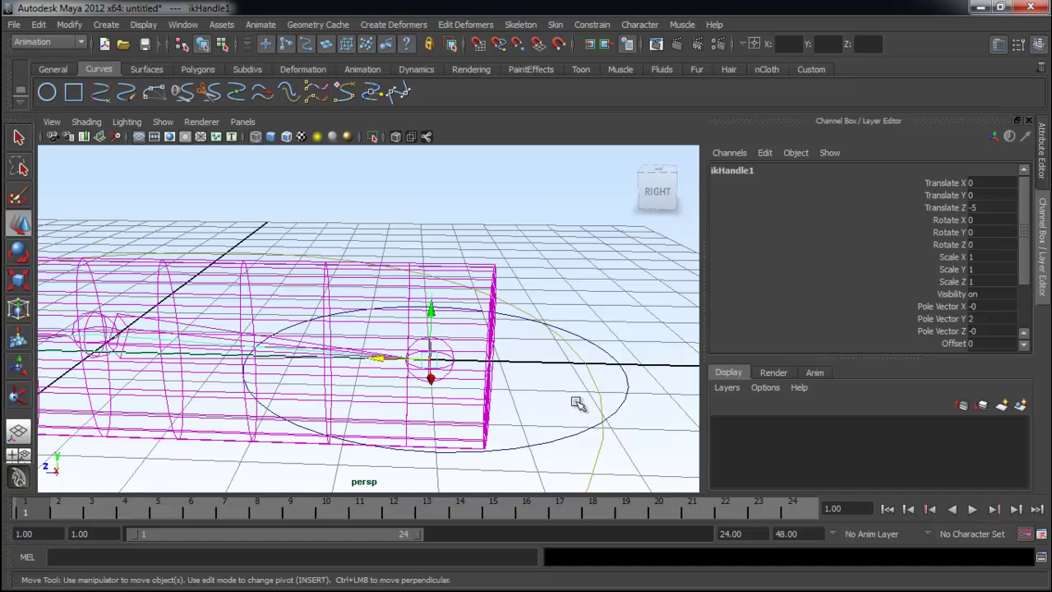
pyautogui.click(630, 387)
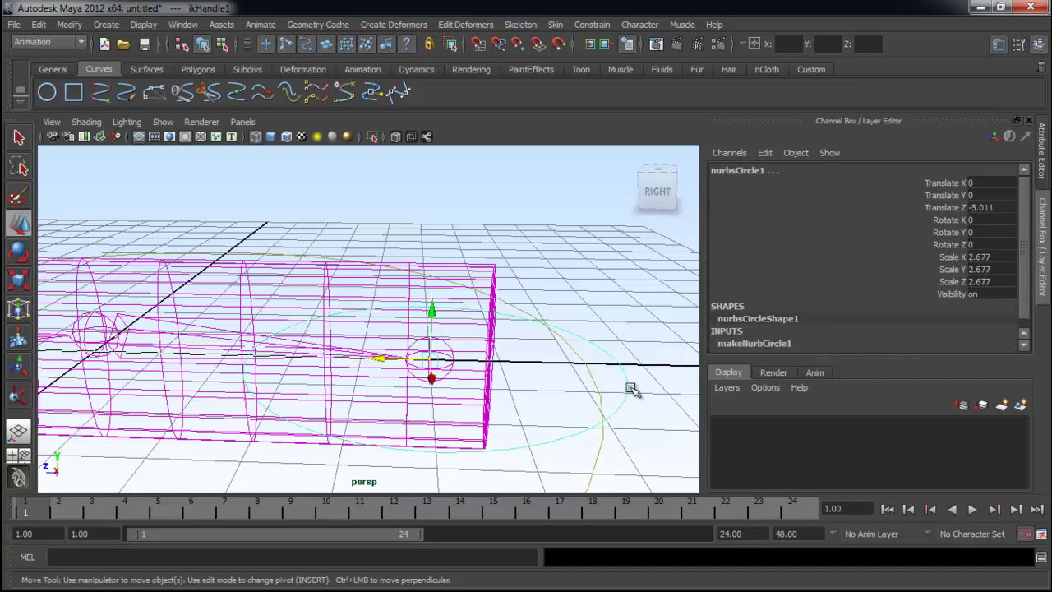
pyautogui.click(629, 387)
pyautogui.click(630, 383)
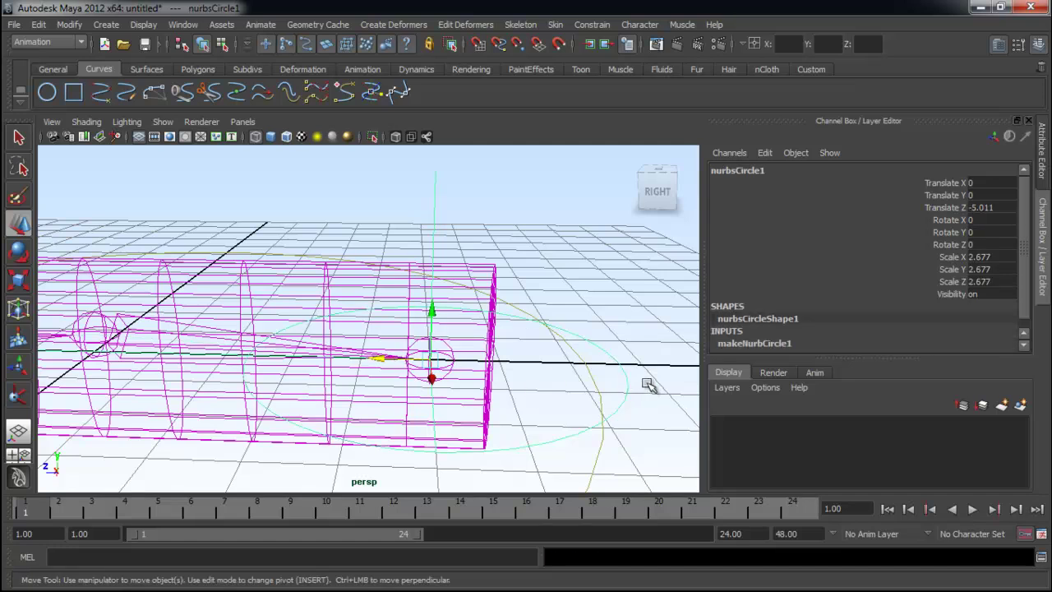
# Step: Test-move the end circle together with its child IK handle, and undo the move
pyautogui.click(618, 365)
pyautogui.click(627, 383)
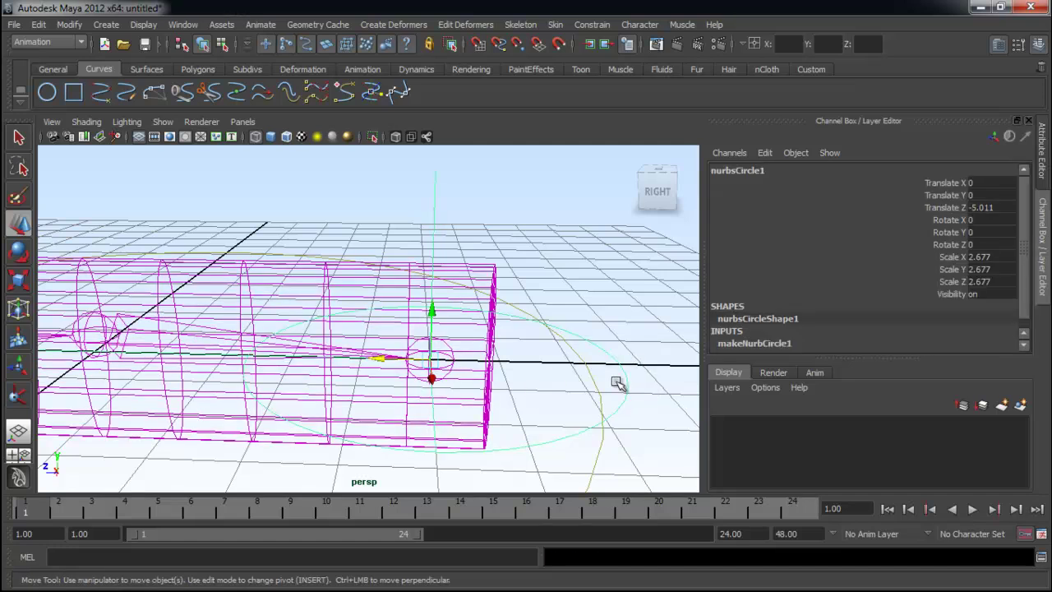
pyautogui.moveTo(432, 357); pyautogui.dragTo(372, 343)
pyautogui.hotkey('ctrl', 'z')
pyautogui.keyDown('alt'); pyautogui.moveTo(500, 351); pyautogui.dragTo(479, 361); pyautogui.keyUp('alt')
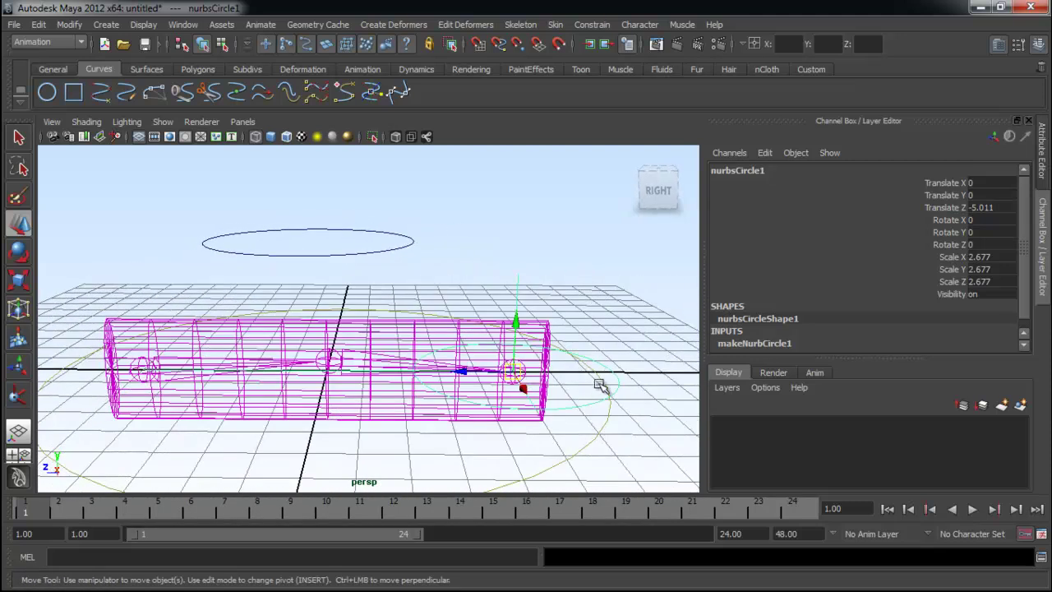
# Step: Check selecting the IK handle and its parent circle separately, and try another move of the circle, undoing it
pyautogui.click(640, 362)
pyautogui.click(628, 383)
pyautogui.click(427, 369)
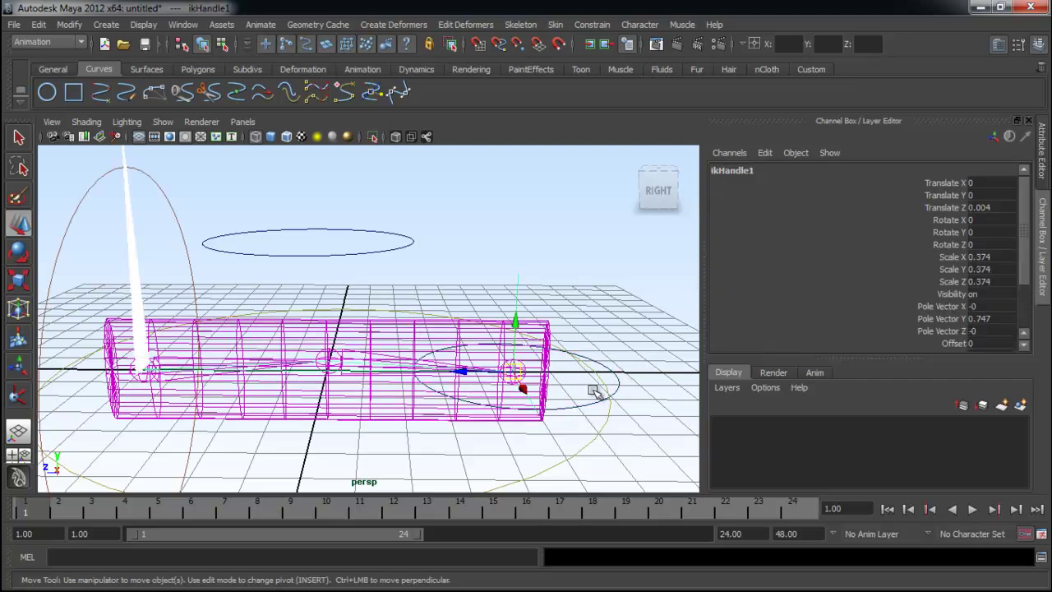
pyautogui.click(628, 379)
pyautogui.click(613, 376)
pyautogui.moveTo(498, 368); pyautogui.dragTo(462, 386)
pyautogui.hotkey('ctrl', 'z')
# Step: Add a Pole Vector constraint from the raised circle above the cylinder to the IK handle
pyautogui.click(580, 321)
pyautogui.keyDown('alt'); pyautogui.moveTo(580, 321); pyautogui.dragTo(538, 340); pyautogui.keyUp('alt')
pyautogui.moveTo(468, 261); pyautogui.dragTo(526, 312)
pyautogui.click(505, 306)
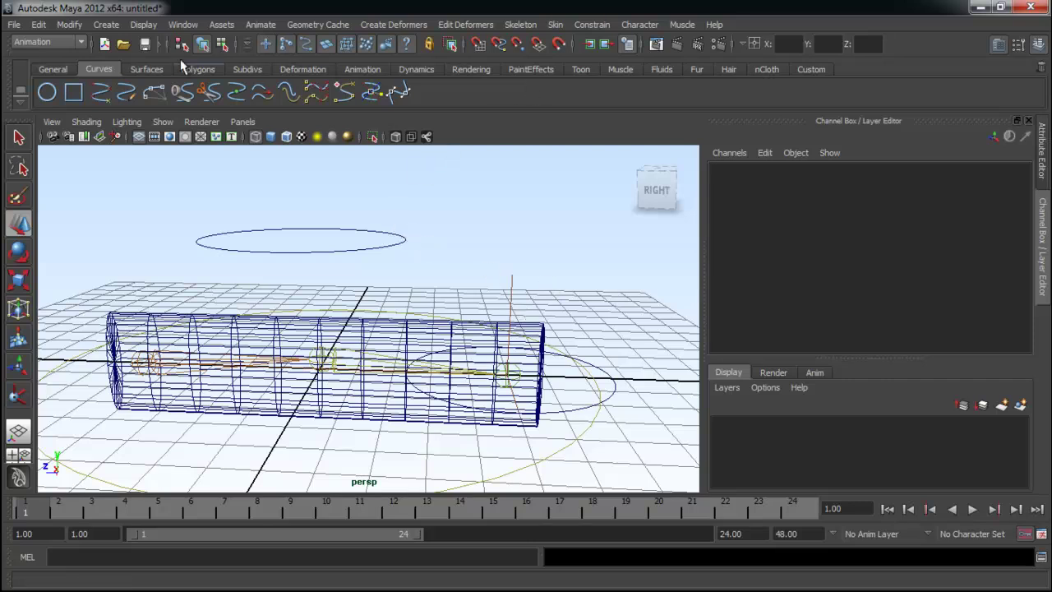
pyautogui.click(62, 45)
pyautogui.click(64, 54)
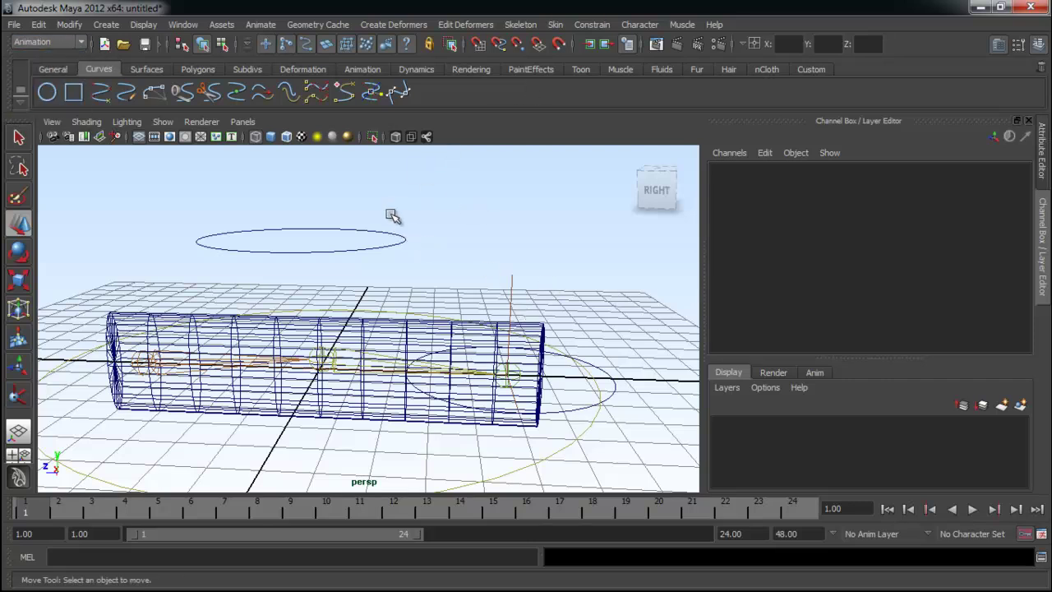
pyautogui.click(367, 231)
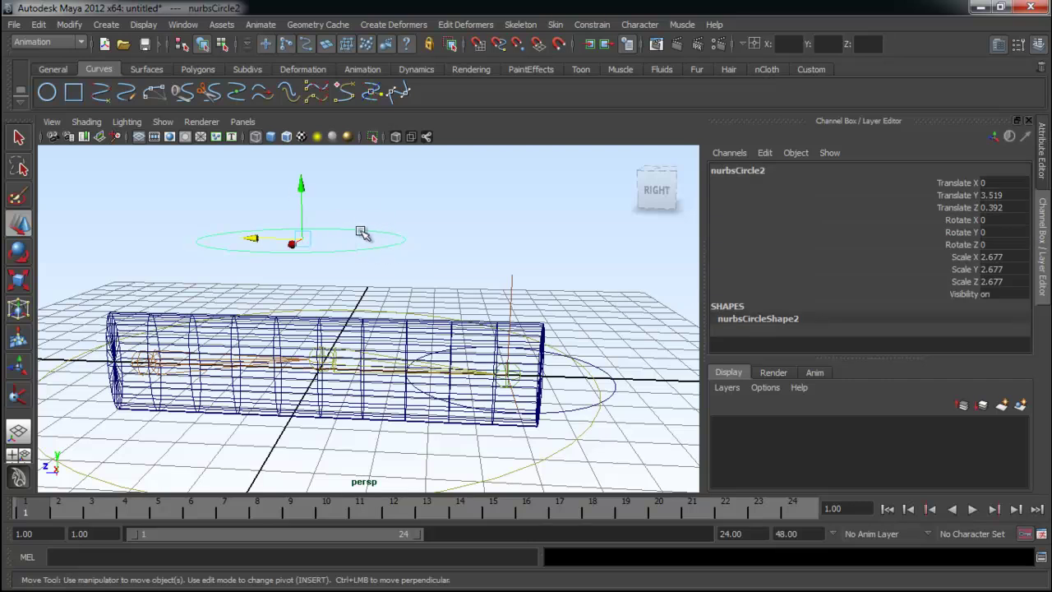
pyautogui.click(511, 292)
pyautogui.click(364, 248)
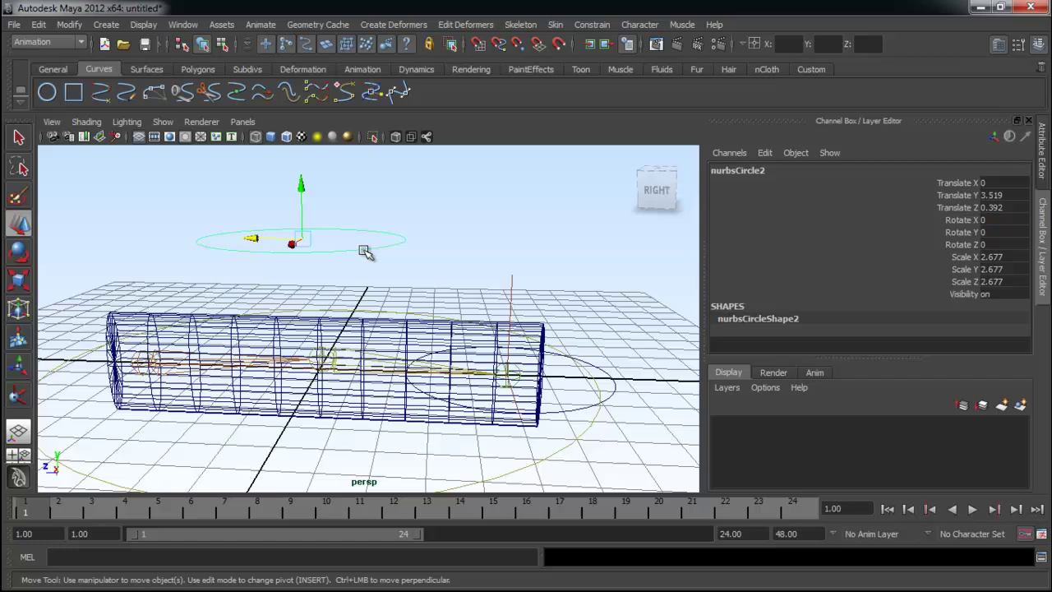
pyautogui.click(511, 287)
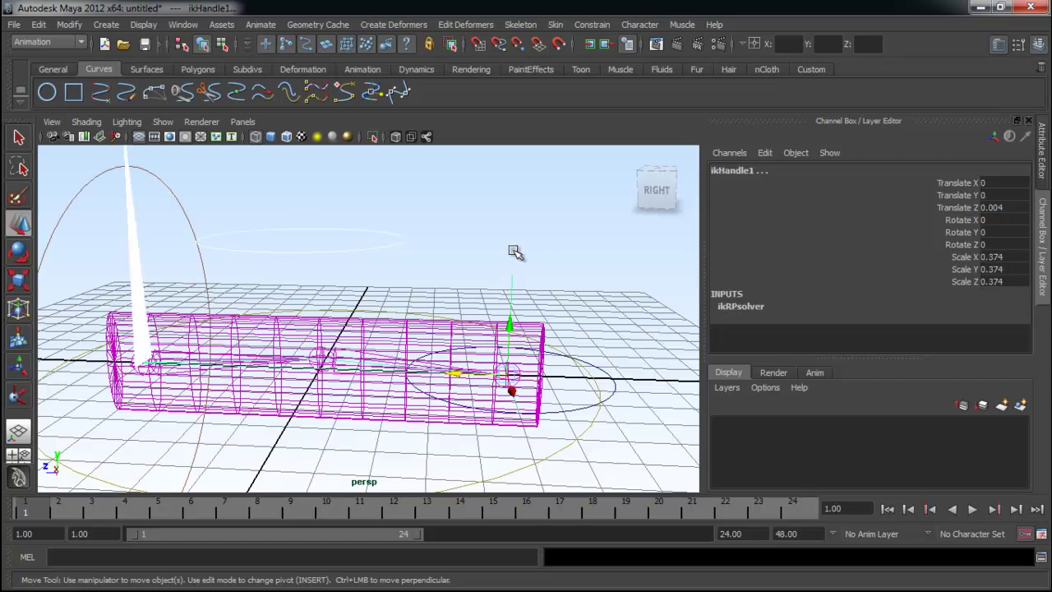
pyautogui.click(608, 26)
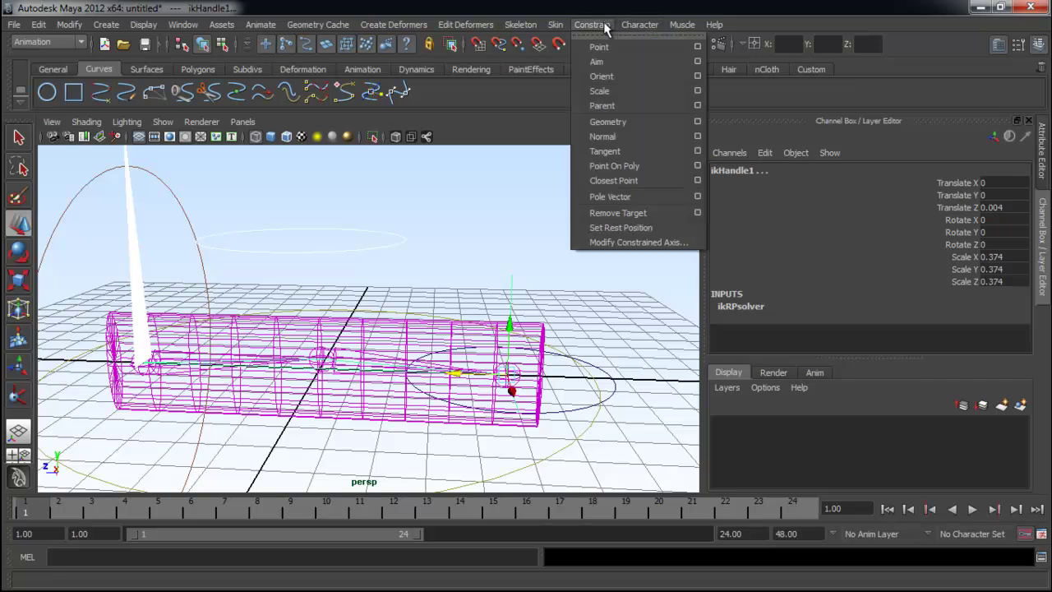
pyautogui.click(638, 198)
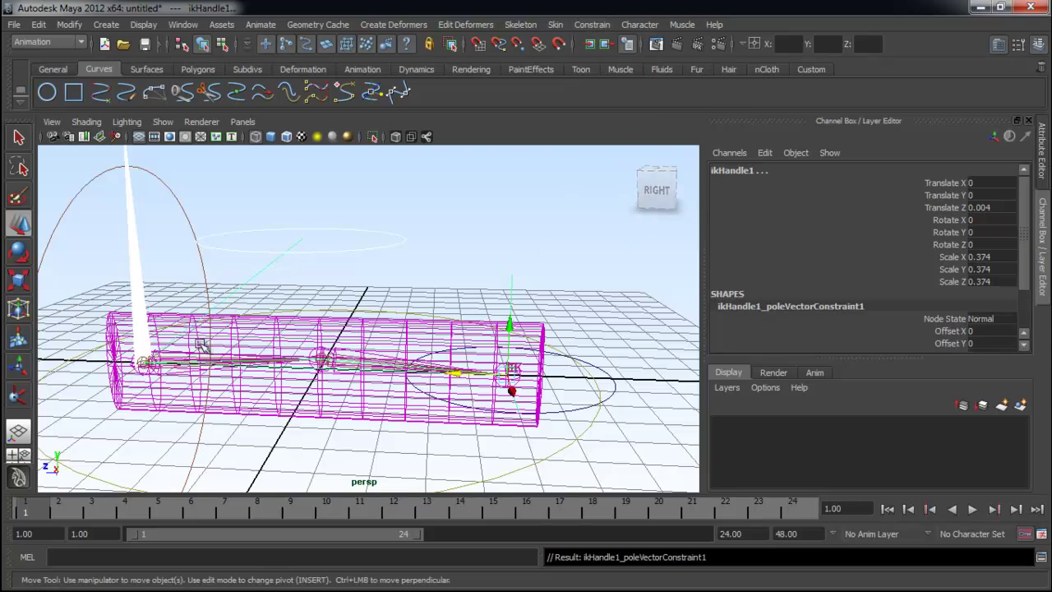
# Step: Test the pole vector by moving the raised circle sideways along X to about -2.403, undoing each trial move
pyautogui.click(333, 273)
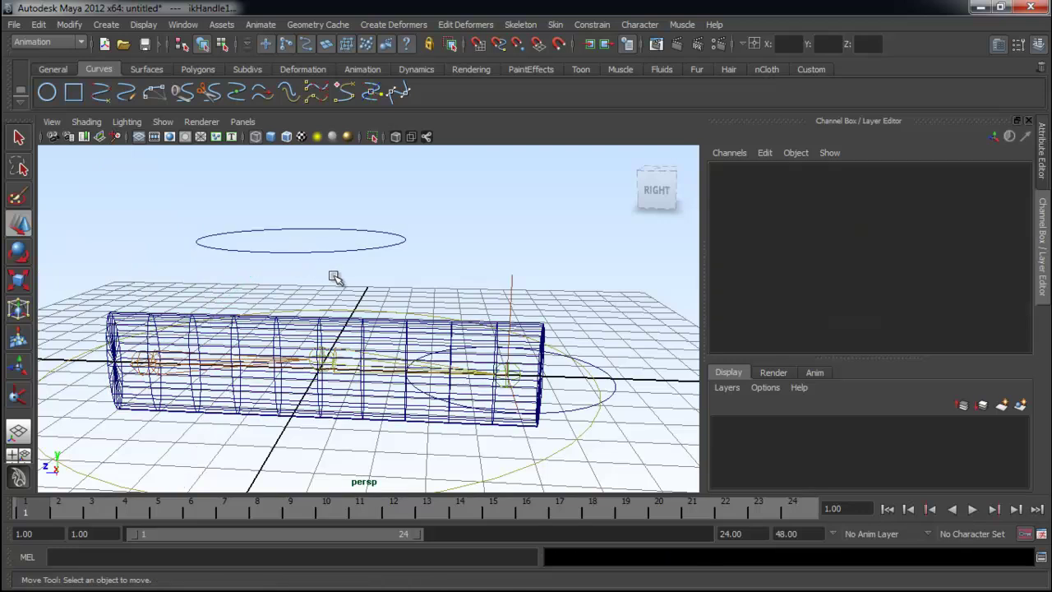
pyautogui.click(340, 247)
pyautogui.moveTo(301, 251); pyautogui.dragTo(274, 312)
pyautogui.hotkey('ctrl', 'z')
pyautogui.moveTo(317, 270)
pyautogui.keyDown('alt'); pyautogui.mouseDown()
pyautogui.moveTo(259, 270)
pyautogui.moveTo(320, 247)
pyautogui.moveTo(123, 272)
pyautogui.moveTo(313, 260)
pyautogui.mouseUp(); pyautogui.keyUp('alt')
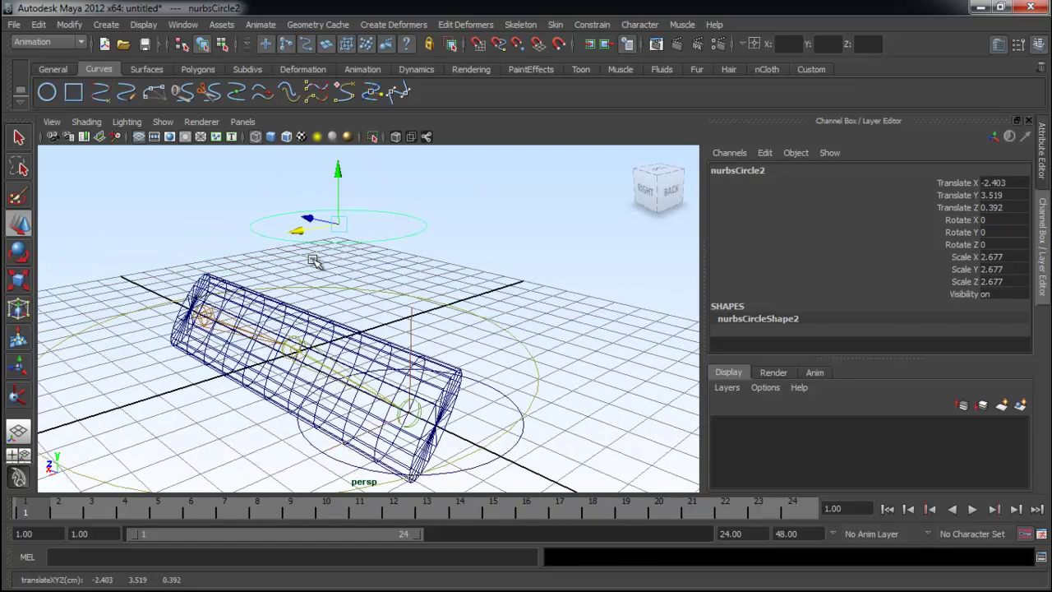
pyautogui.hotkey('ctrl', 'z')
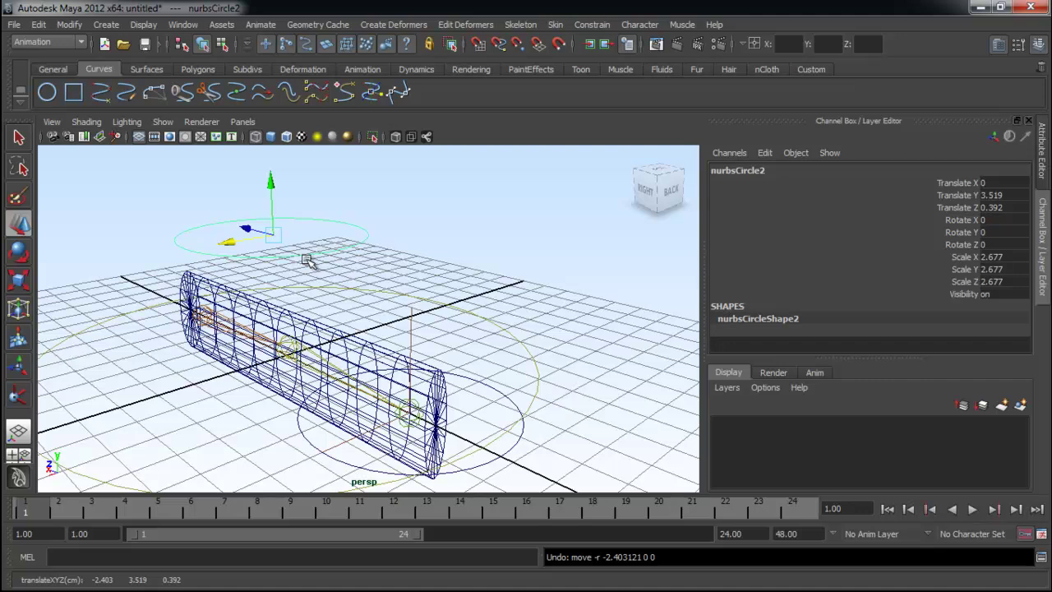
pyautogui.moveTo(234, 244); pyautogui.dragTo(284, 287)
pyautogui.hotkey('ctrl', 'z')
# Step: Move the end circle along Z to about -3.646 to bend the cylinder
pyautogui.keyDown('alt'); pyautogui.moveTo(506, 400); pyautogui.dragTo(470, 417); pyautogui.keyUp('alt')
pyautogui.click(538, 372)
pyautogui.moveTo(416, 392); pyautogui.dragTo(365, 381)
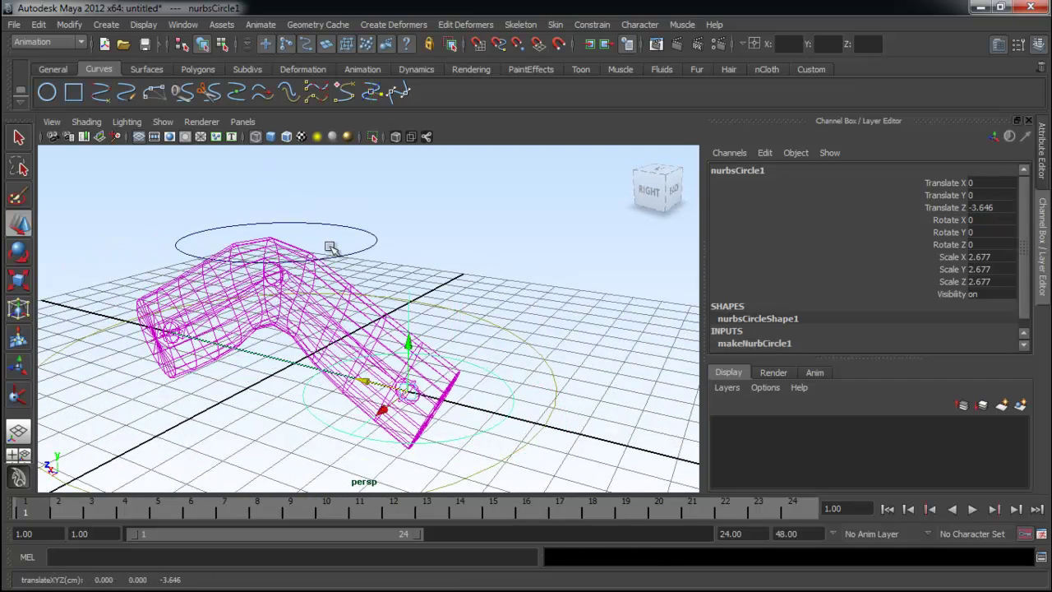
# Step: Try moving the raised circle with the cylinder bent, to about -2.483 in X and 4.527 in Y
pyautogui.click(344, 252)
pyautogui.click(220, 256)
pyautogui.hotkey('ctrl', 'z')
pyautogui.moveTo(250, 246)
pyautogui.mouseDown()
pyautogui.moveTo(219, 255)
pyautogui.moveTo(265, 235)
pyautogui.moveTo(253, 245)
pyautogui.mouseUp()
pyautogui.hotkey('ctrl', 'z')
pyautogui.moveTo(278, 186); pyautogui.dragTo(275, 146)
pyautogui.keyDown('alt'); pyautogui.moveTo(386, 250); pyautogui.dragTo(383, 282); pyautogui.keyUp('alt')
# Step: Undo the trial moves of the raised circle and the end circle to restore the straight cylinder
pyautogui.hotkey('ctrl', 'z')
pyautogui.hotkey('ctrl', 'z')
pyautogui.hotkey('ctrl', 'z')
pyautogui.hotkey('ctrl', 'z')
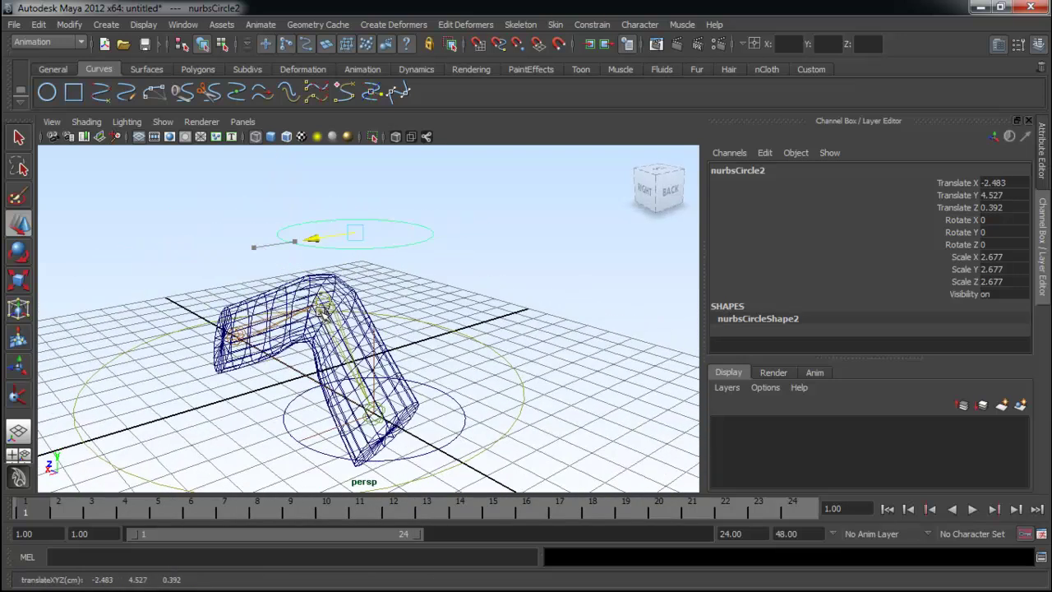
pyautogui.hotkey('ctrl', 'z')
pyautogui.hotkey('ctrl', 'z')
pyautogui.hotkey('ctrl', 'z')
pyautogui.hotkey('ctrl', 'z')
pyautogui.hotkey('ctrl', 'z')
pyautogui.hotkey('ctrl', 'z')
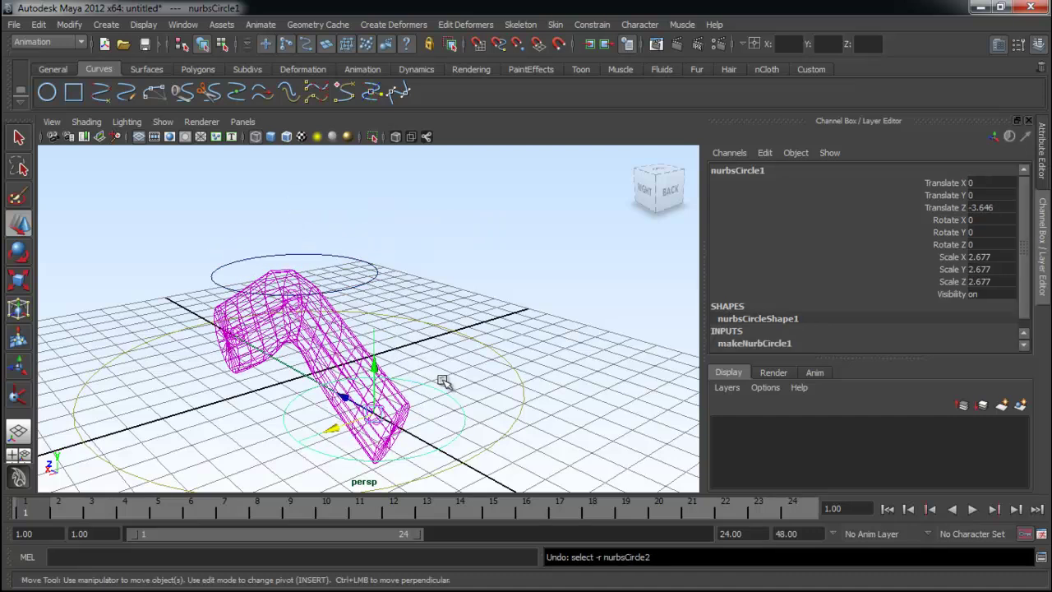
pyautogui.keyDown('alt'); pyautogui.moveTo(524, 389); pyautogui.dragTo(557, 335, button='middle'); pyautogui.keyUp('alt')
pyautogui.keyDown('alt'); pyautogui.moveTo(557, 336); pyautogui.dragTo(430, 312, button='right'); pyautogui.keyUp('alt')
pyautogui.keyDown('alt'); pyautogui.moveTo(430, 312); pyautogui.dragTo(438, 312); pyautogui.keyUp('alt')
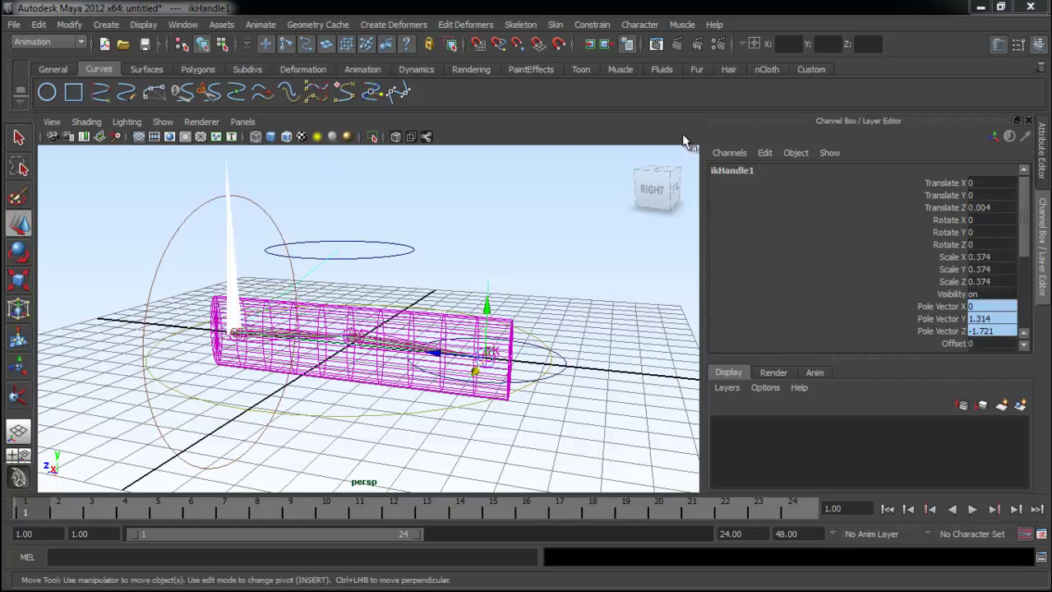
# Step: Review the pole vector setup by selecting the raised circle with the IK handle and viewing the available constraint types
pyautogui.click(537, 254)
pyautogui.moveTo(433, 265); pyautogui.dragTo(509, 299)
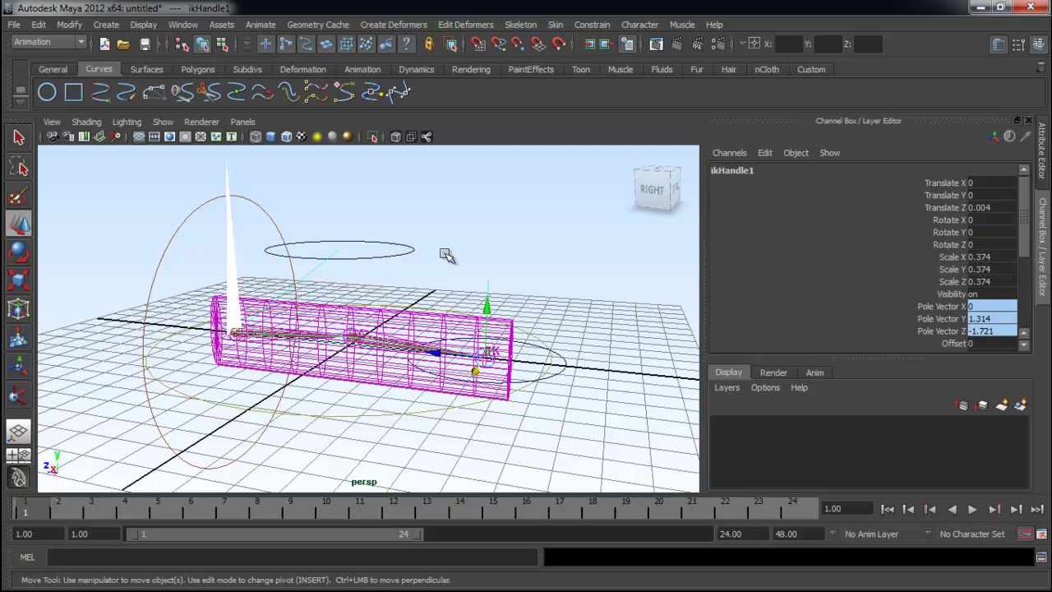
pyautogui.click(413, 250)
pyautogui.click(510, 196)
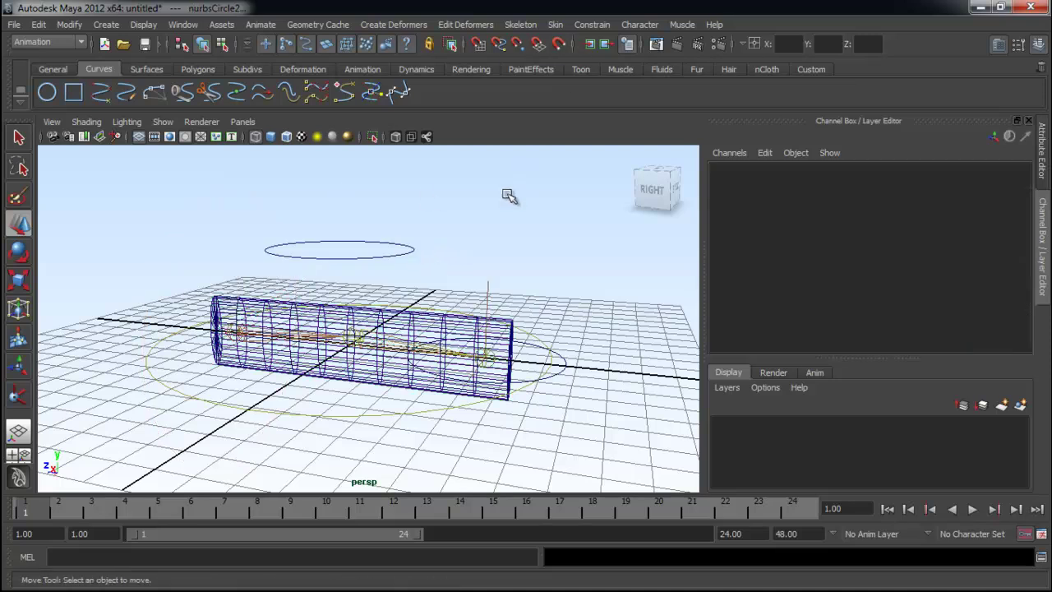
pyautogui.click(412, 253)
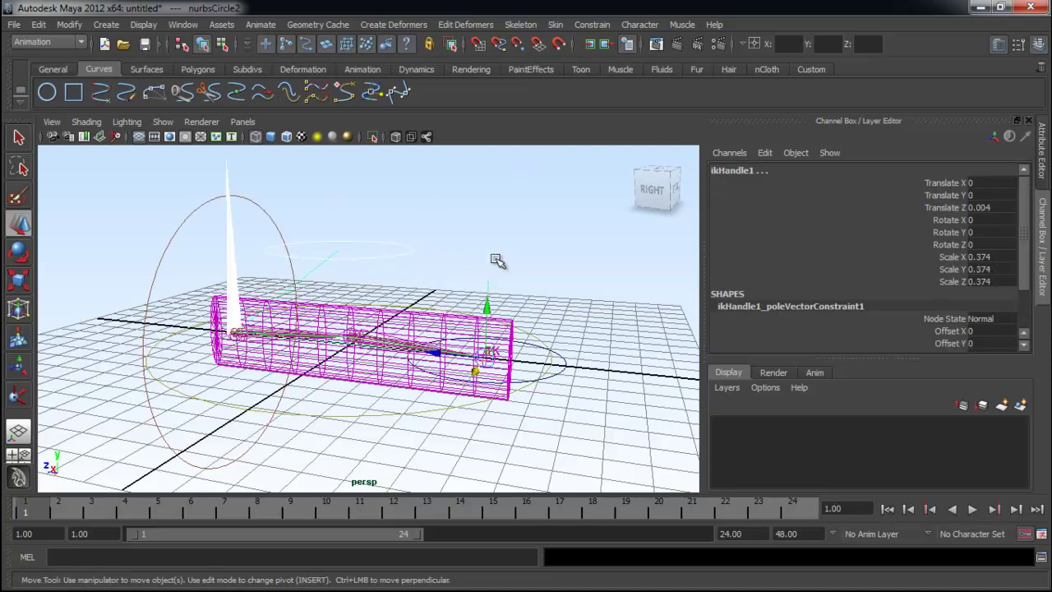
pyautogui.click(607, 25)
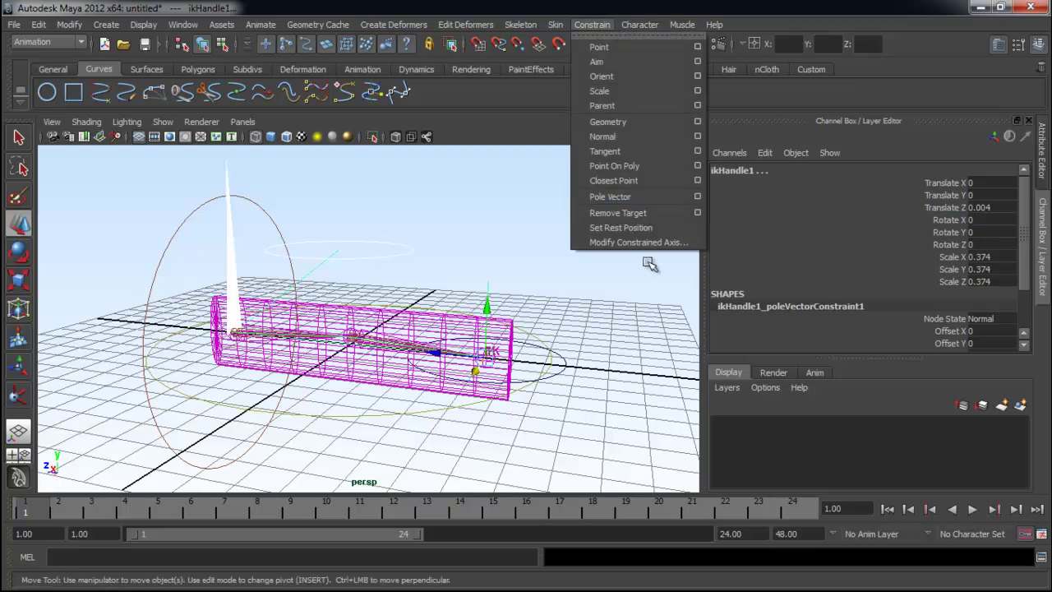
pyautogui.click(665, 321)
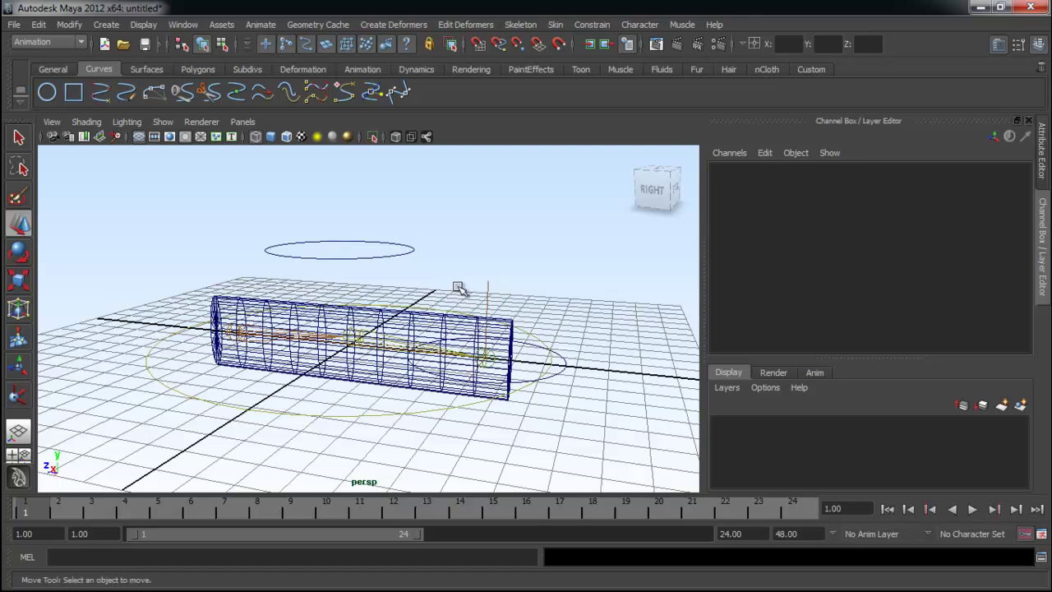
pyautogui.moveTo(454, 269); pyautogui.dragTo(496, 272)
pyautogui.click(501, 290)
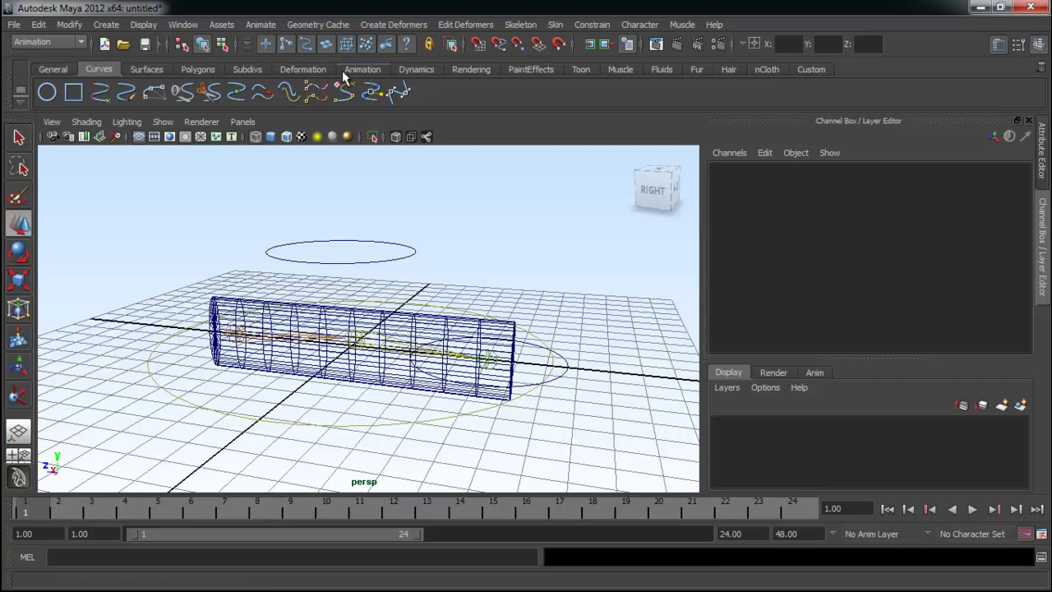
# Step: Open the IK Handle Tool's settings and choose ikRPsolver as the current solver
pyautogui.click(363, 69)
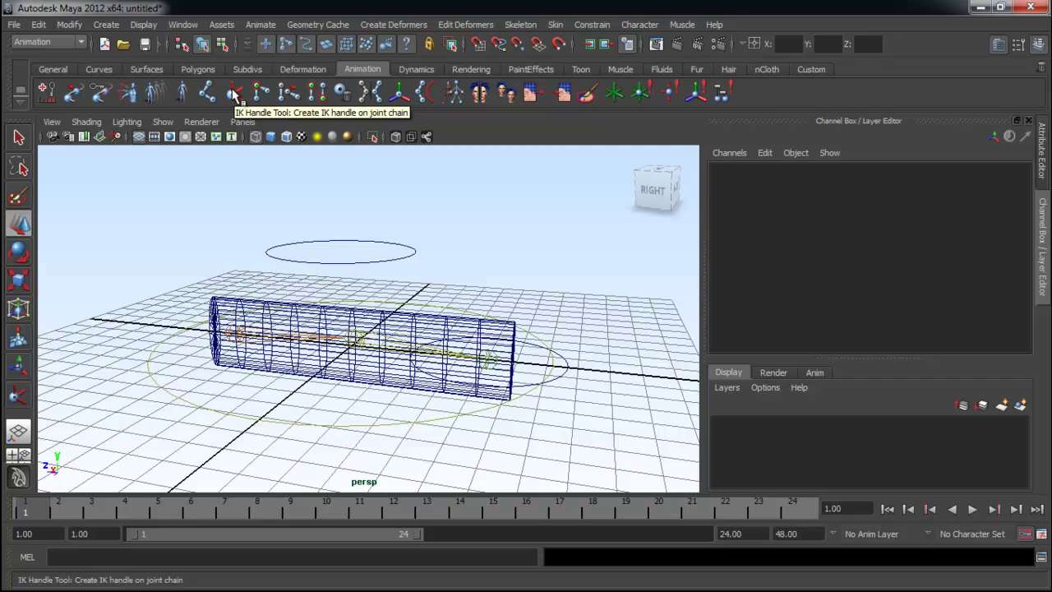
pyautogui.click(235, 92)
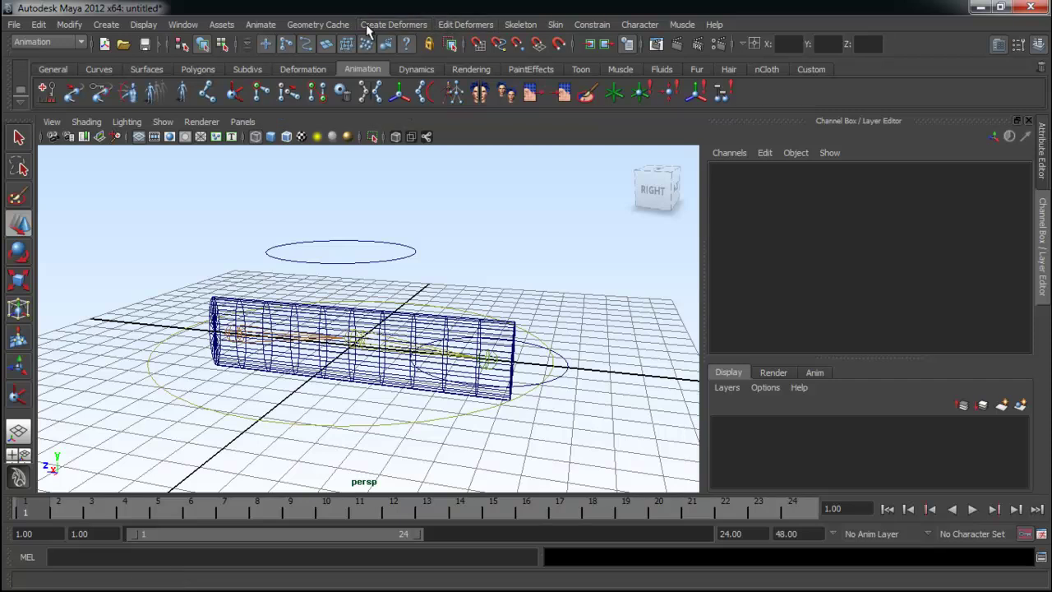
pyautogui.click(529, 24)
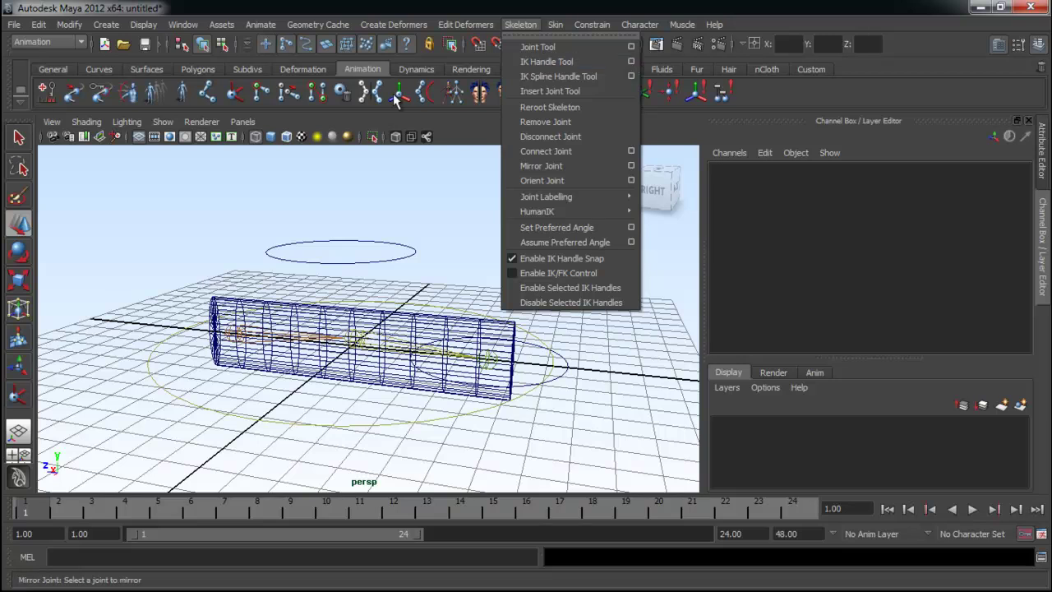
pyautogui.click(239, 92)
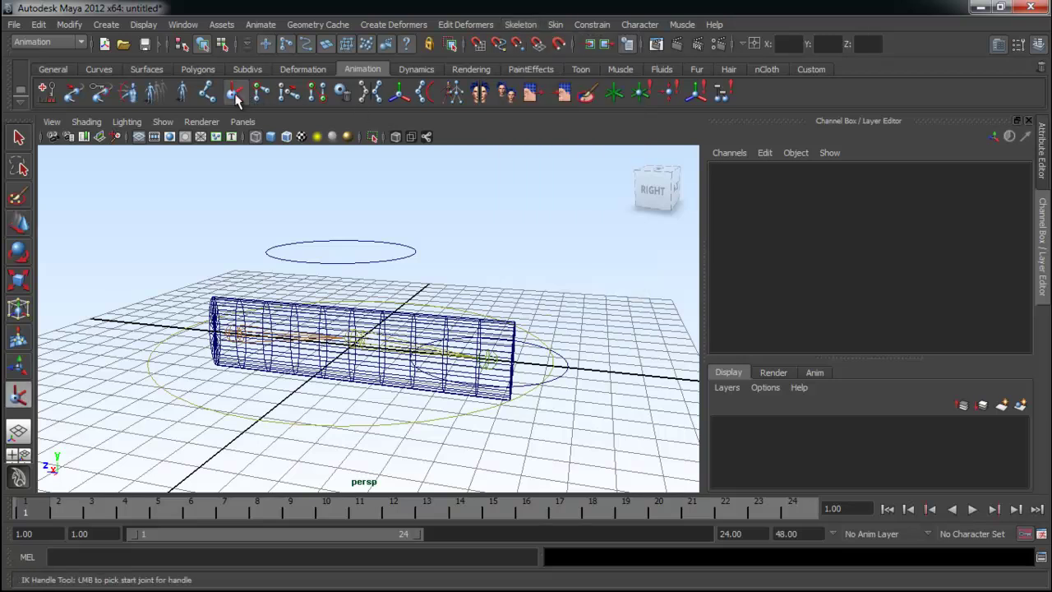
pyautogui.doubleClick(239, 96)
pyautogui.click(192, 187)
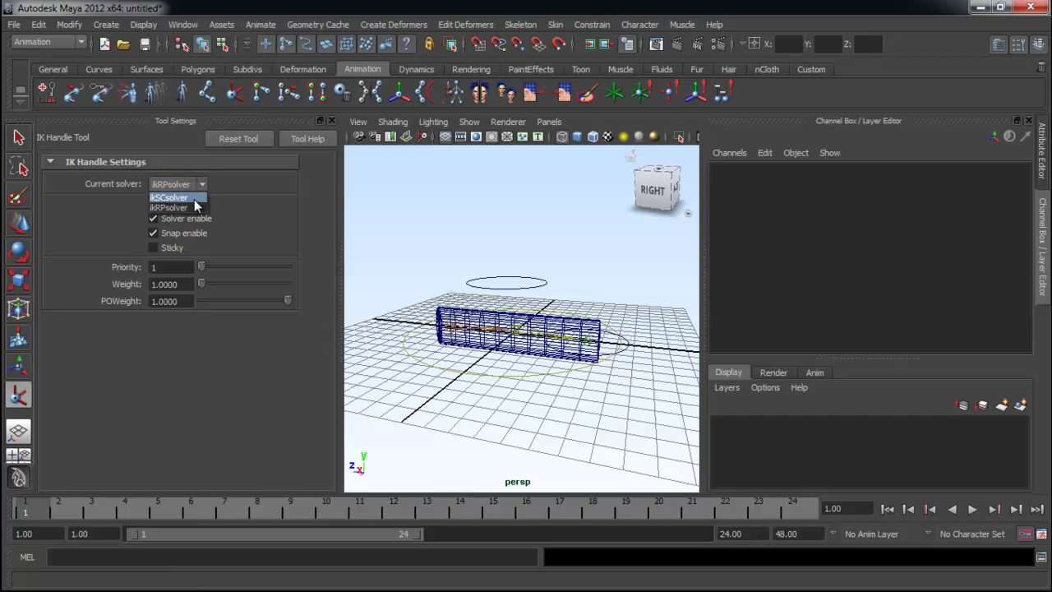
pyautogui.click(174, 207)
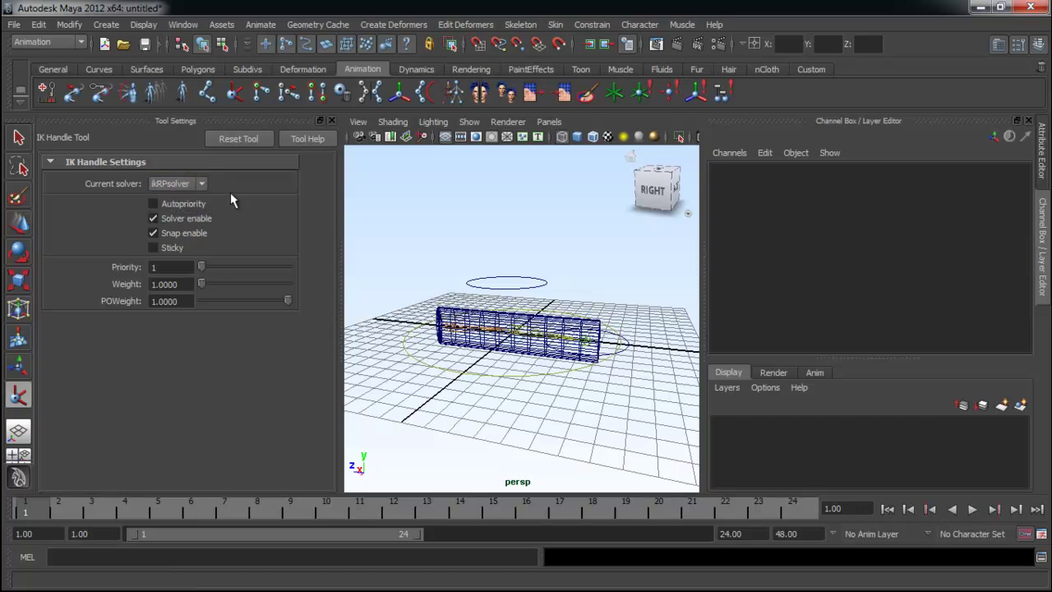
# Step: Create an IK handle with the ikSCsolver from the first joint to the end joint of the cylinder's chain
pyautogui.click(251, 139)
pyautogui.click(201, 184)
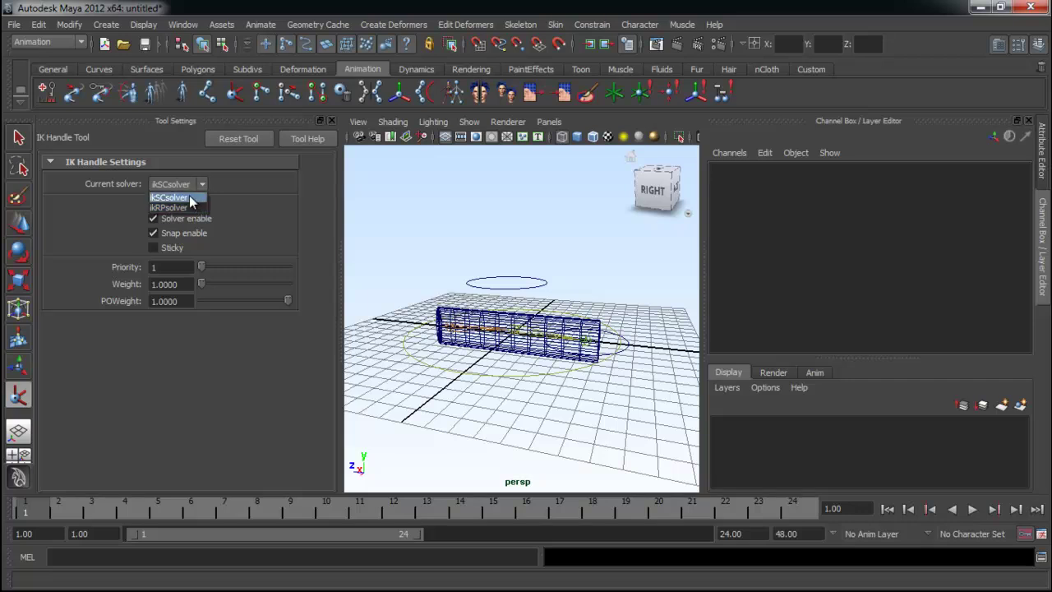
pyautogui.click(189, 197)
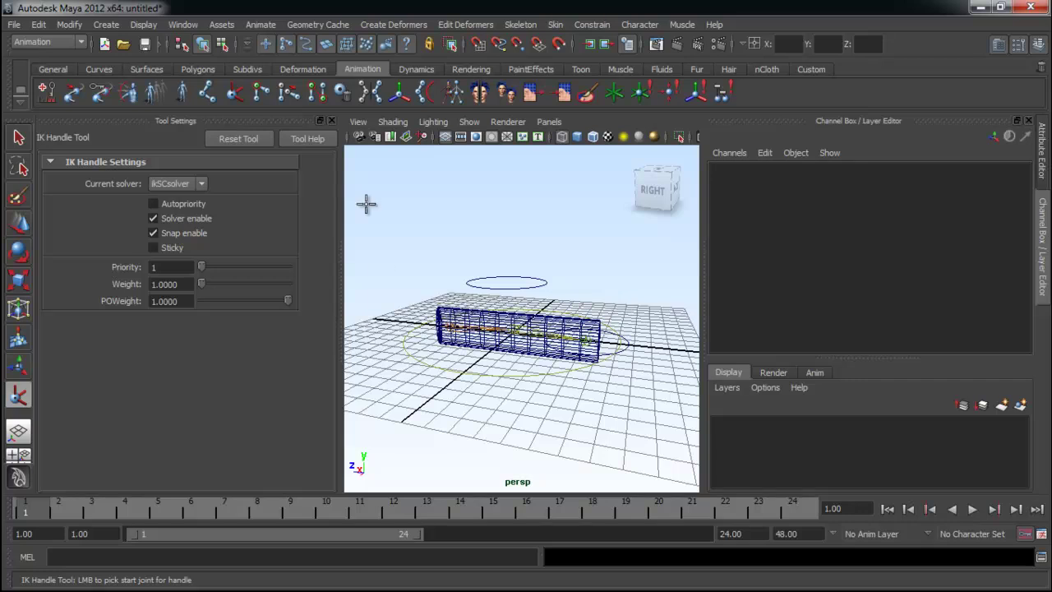
pyautogui.click(331, 120)
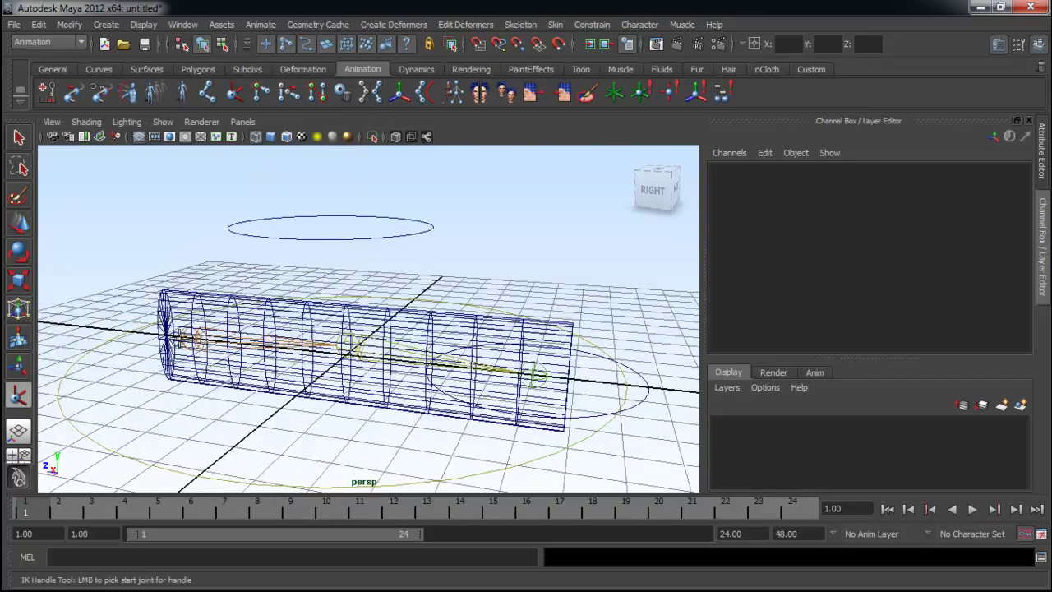
pyautogui.click(191, 338)
pyautogui.click(534, 374)
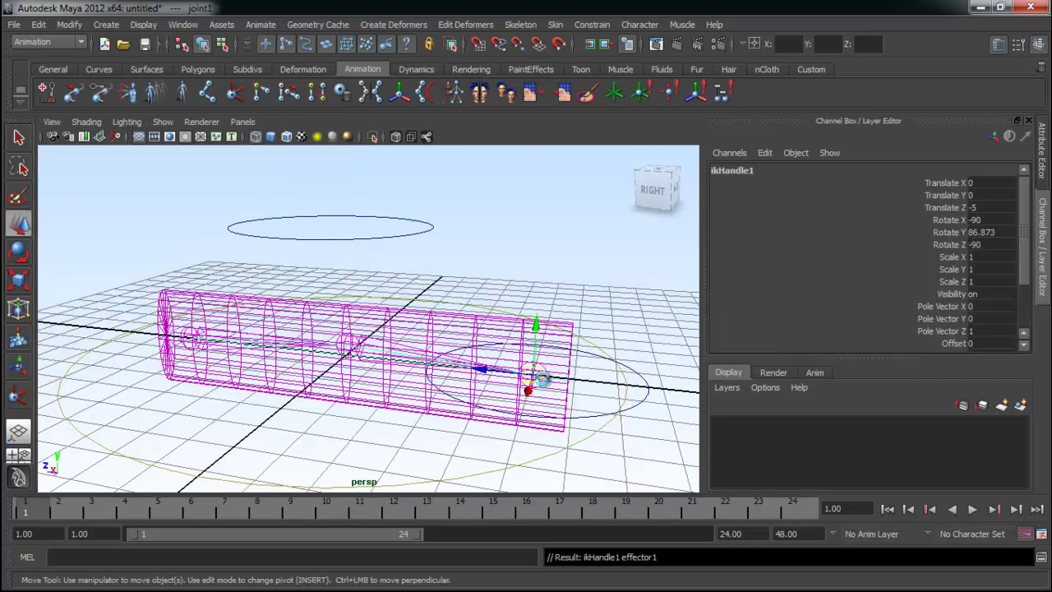
# Step: Examine the single-chain IK handle and the control circle around the cylinder's end joint
pyautogui.click(604, 290)
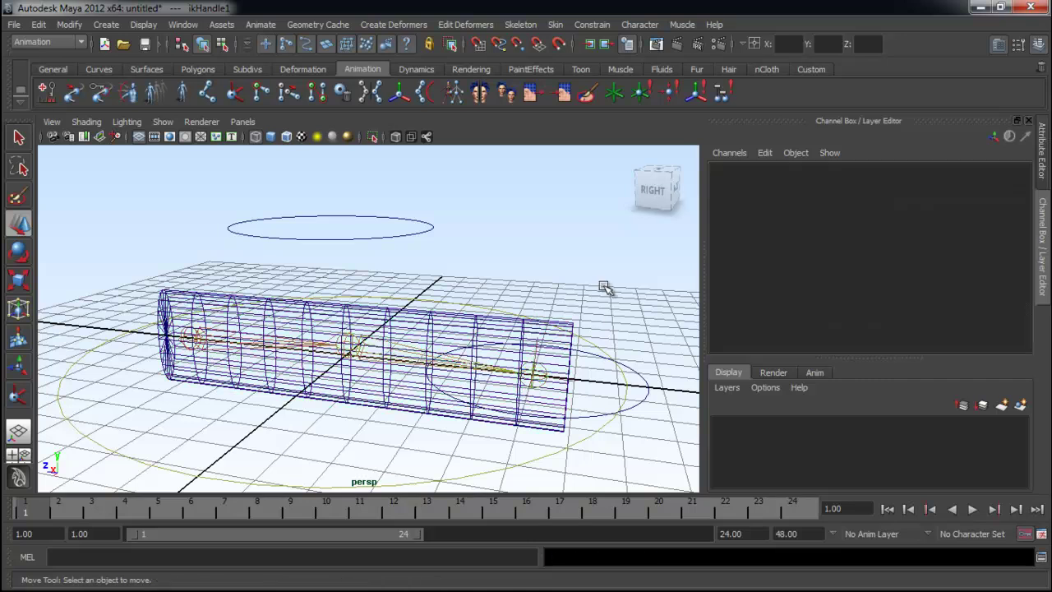
pyautogui.click(541, 349)
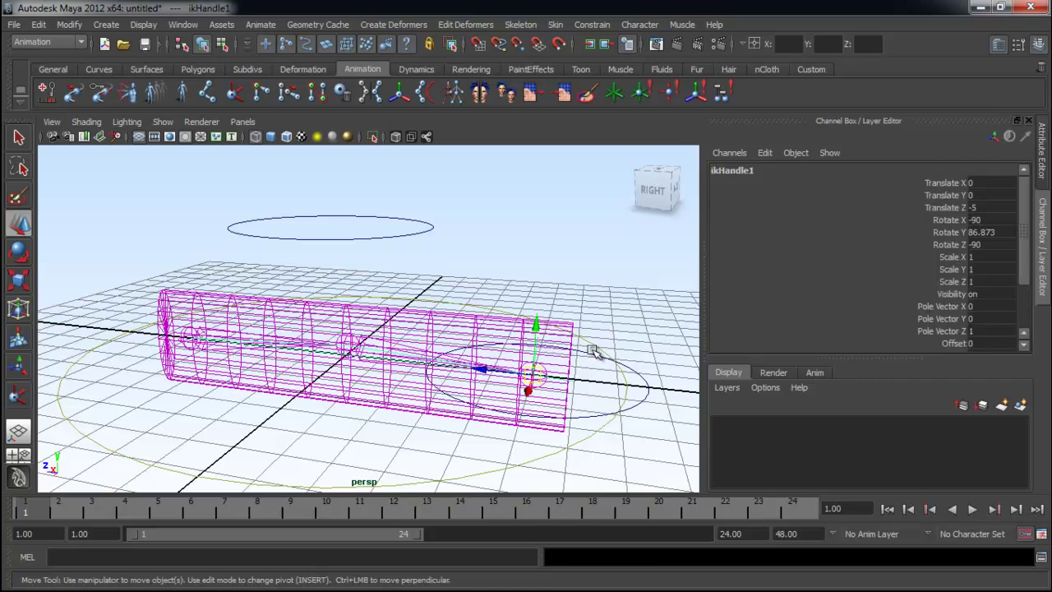
pyautogui.keyDown('alt'); pyautogui.moveTo(591, 345); pyautogui.dragTo(597, 342); pyautogui.keyUp('alt')
pyautogui.keyDown('alt'); pyautogui.moveTo(597, 341); pyautogui.dragTo(708, 365, button='right'); pyautogui.keyUp('alt')
pyautogui.keyDown('alt'); pyautogui.moveTo(512, 325); pyautogui.dragTo(572, 377, button='middle'); pyautogui.keyUp('alt')
pyautogui.click(598, 381)
pyautogui.keyDown('alt'); pyautogui.moveTo(436, 375); pyautogui.dragTo(366, 379, button='right'); pyautogui.keyUp('alt')
pyautogui.keyDown('alt'); pyautogui.moveTo(367, 379); pyautogui.dragTo(375, 399); pyautogui.keyUp('alt')
pyautogui.keyDown('alt'); pyautogui.moveTo(375, 399); pyautogui.dragTo(633, 422, button='right'); pyautogui.keyUp('alt')
pyautogui.scroll(-5, 635, 422)
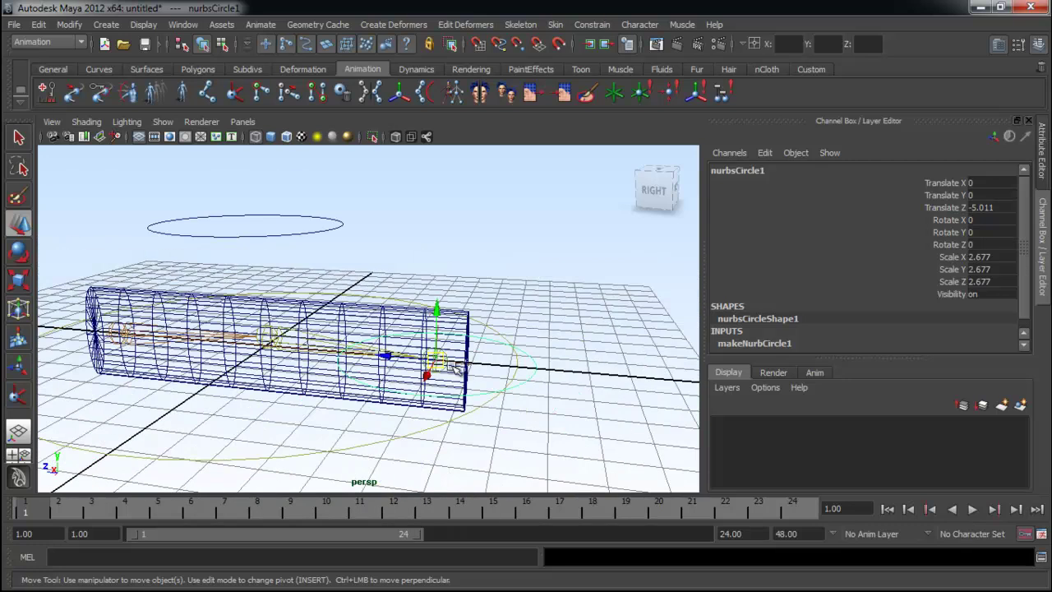
pyautogui.scroll(8, 443, 366)
pyautogui.scroll(-6, 575, 425)
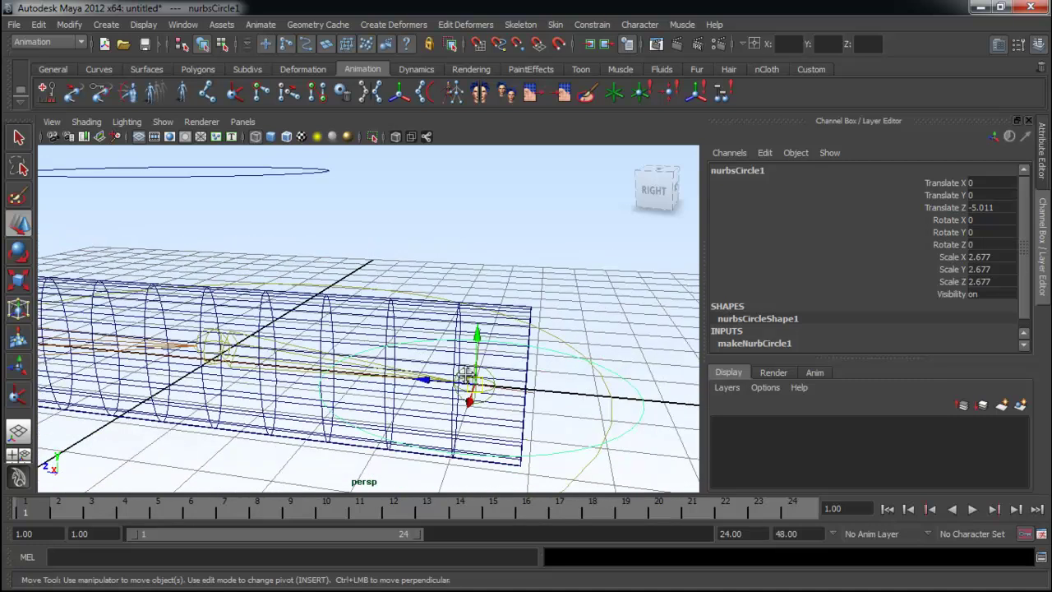
pyautogui.keyDown('alt'); pyautogui.moveTo(466, 376); pyautogui.dragTo(429, 356, button='middle'); pyautogui.keyUp('alt')
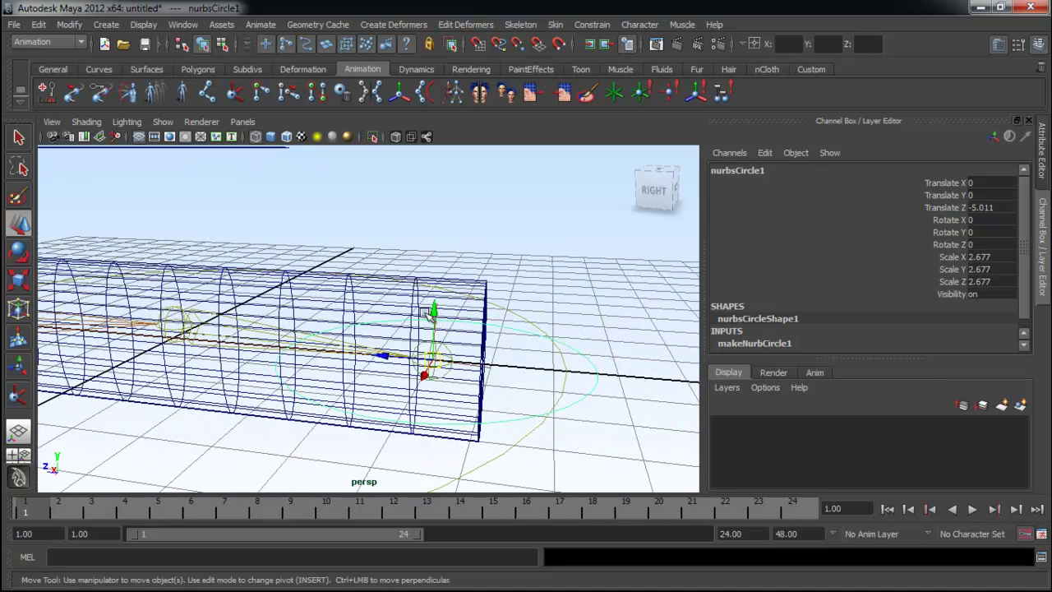
# Step: Parent the single-chain IK handle to the control circle around the cylinder's end joint
pyautogui.click(556, 380)
pyautogui.click(493, 369)
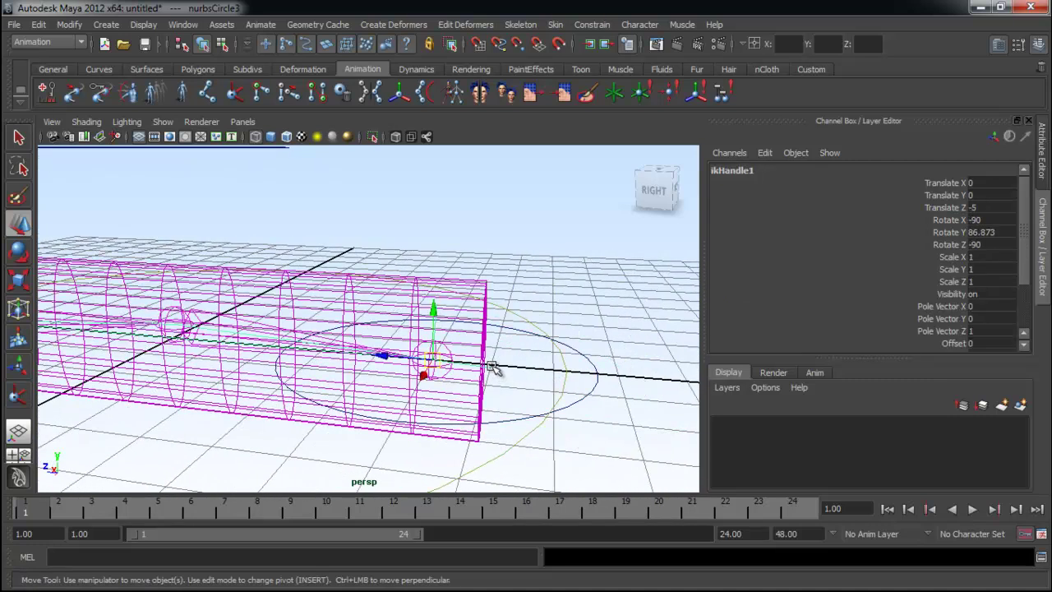
pyautogui.click(564, 380)
pyautogui.click(481, 369)
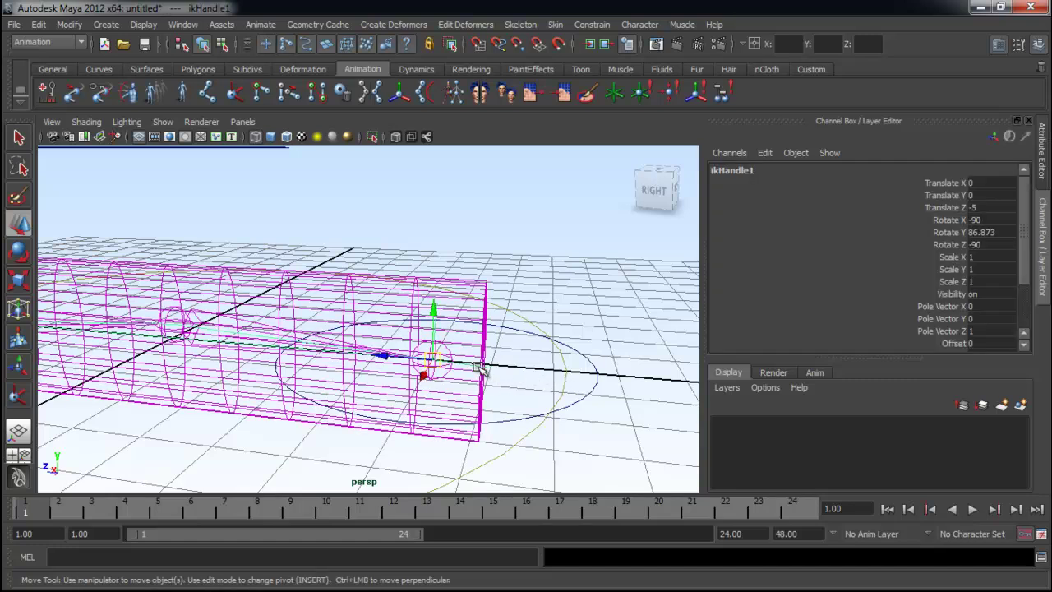
pyautogui.click(591, 363)
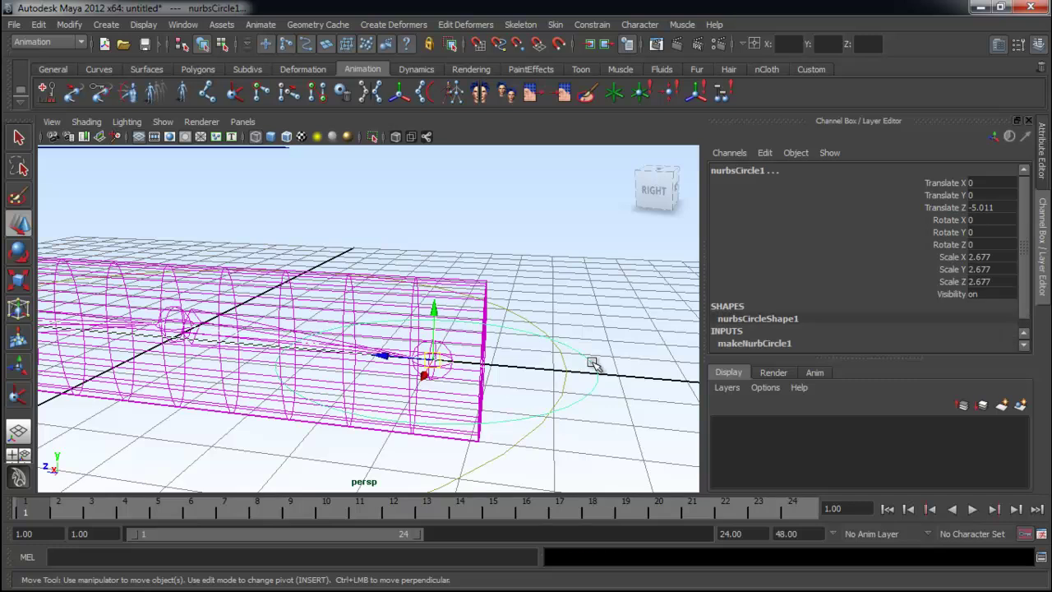
pyautogui.click(586, 363)
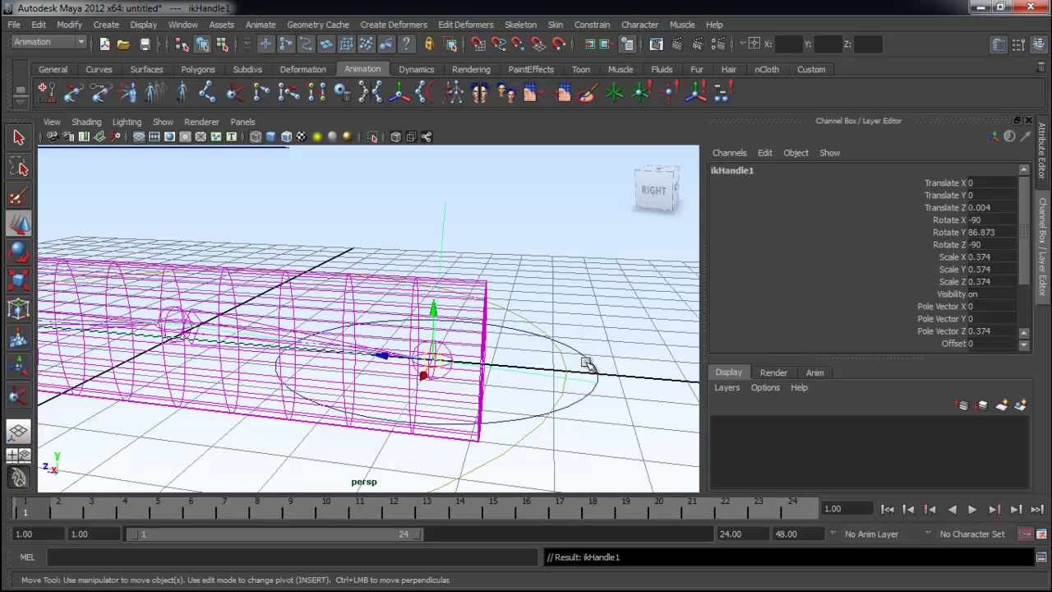
pyautogui.click(587, 360)
# Step: Try moving the end circle with the single-chain IK handle attached, and undo the move
pyautogui.keyDown('alt'); pyautogui.moveTo(588, 361); pyautogui.dragTo(471, 363, button='right'); pyautogui.keyUp('alt')
pyautogui.keyDown('alt'); pyautogui.moveTo(493, 368); pyautogui.dragTo(566, 406, button='middle'); pyautogui.keyUp('alt')
pyautogui.moveTo(484, 381); pyautogui.dragTo(419, 399)
pyautogui.press('z')
pyautogui.click(449, 288)
# Step: Try to apply a Pole Vector constraint between the raised circle and the single-chain IK handle
pyautogui.keyDown('alt'); pyautogui.moveTo(320, 275); pyautogui.dragTo(317, 271); pyautogui.keyUp('alt')
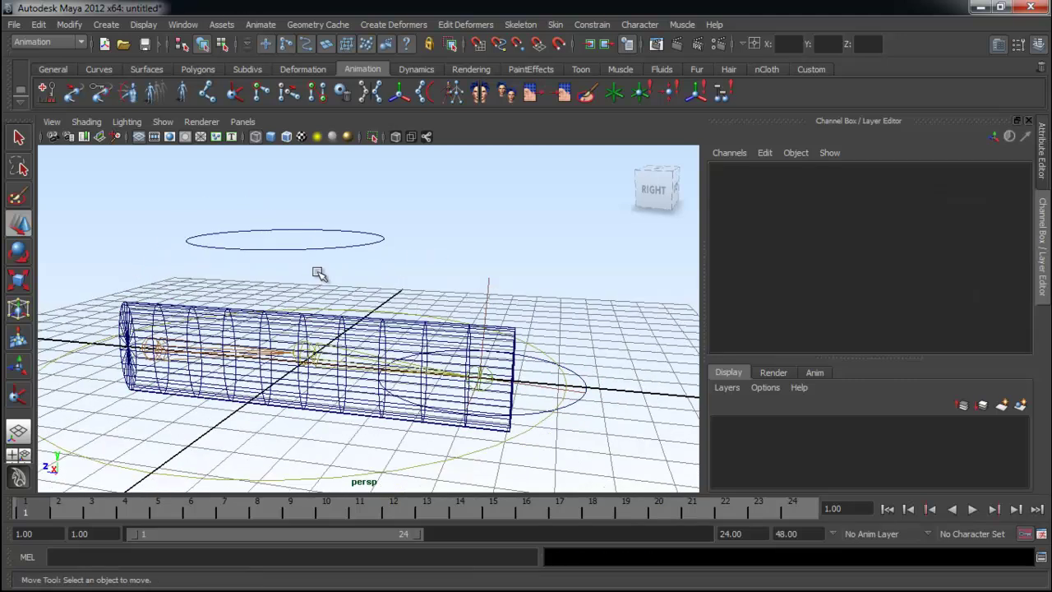
pyautogui.scroll(3, 271, 215)
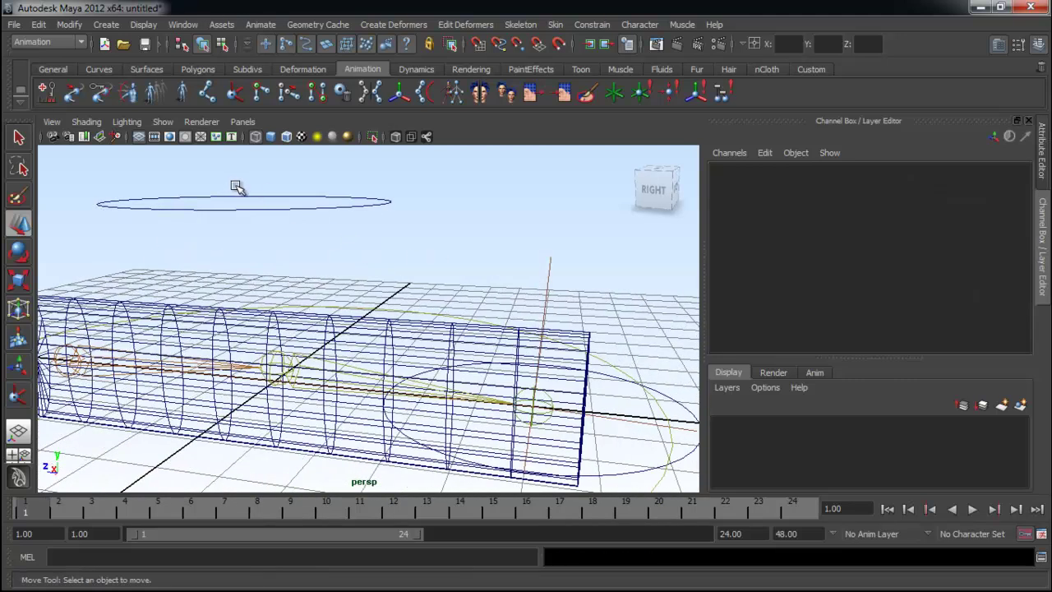
pyautogui.click(292, 207)
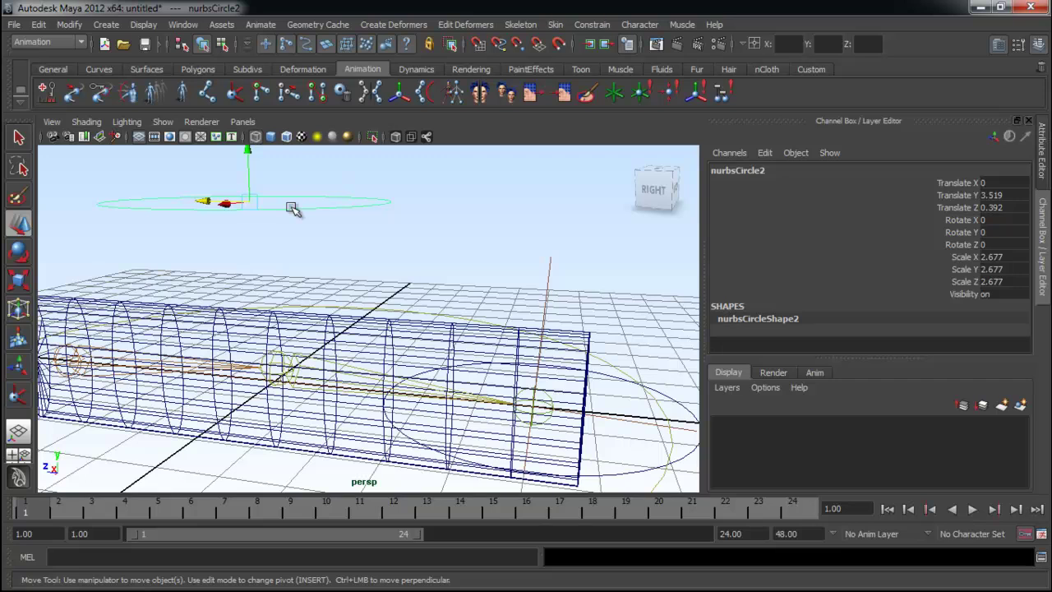
pyautogui.click(551, 269)
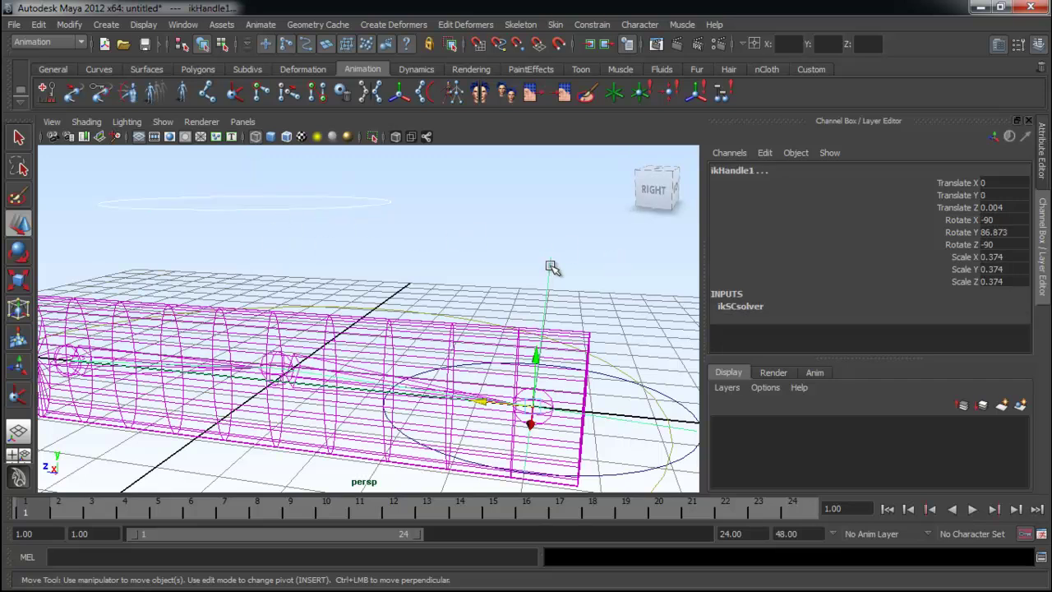
pyautogui.click(591, 25)
pyautogui.click(632, 226)
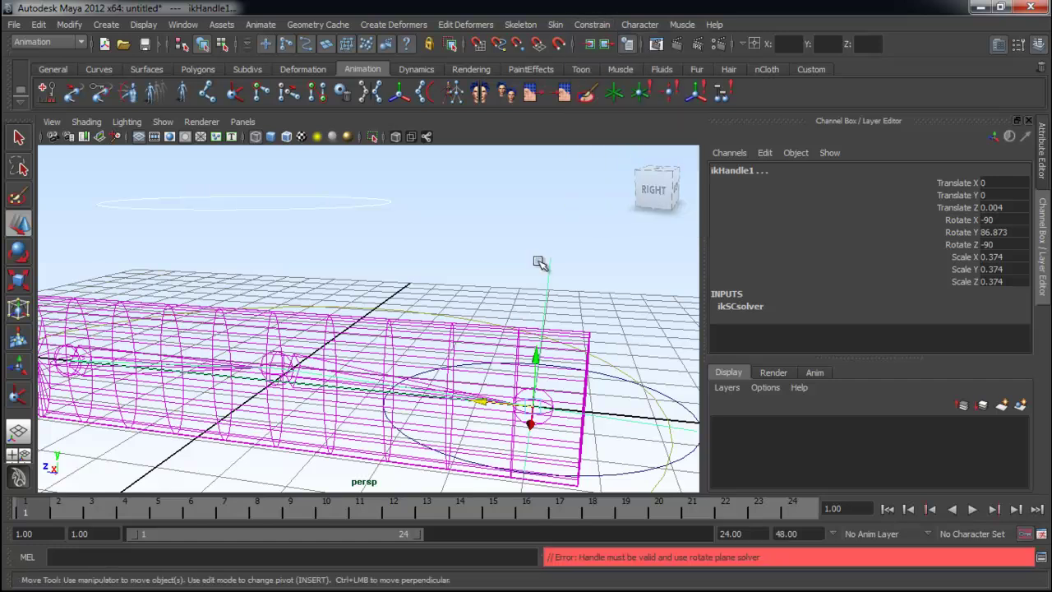
pyautogui.click(556, 237)
# Step: Delete the raised circle above the cylinder
pyautogui.click(393, 201)
pyautogui.keyDown('alt'); pyautogui.moveTo(393, 248); pyautogui.dragTo(340, 237); pyautogui.keyUp('alt')
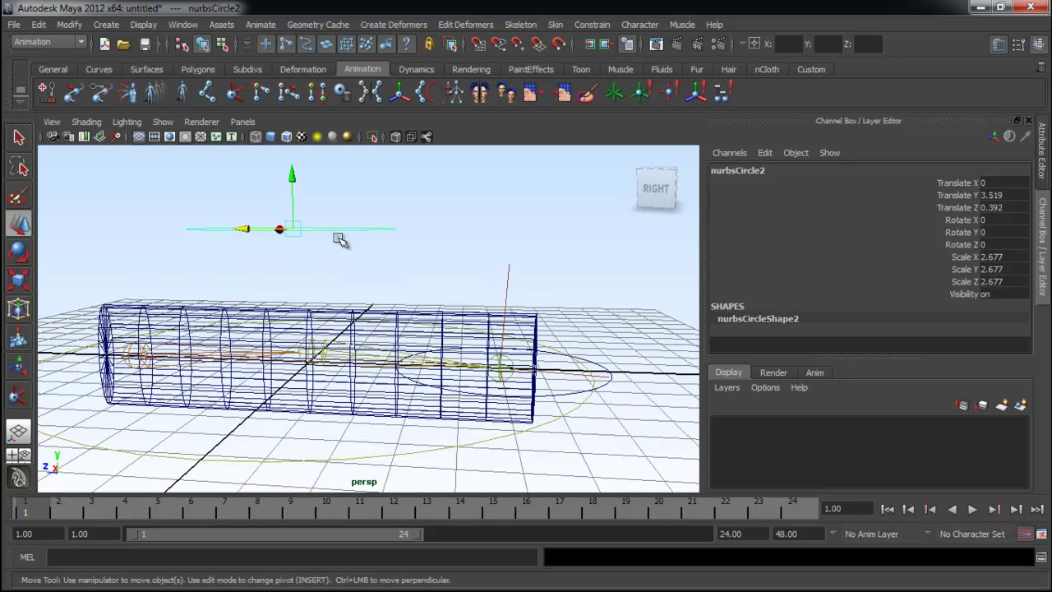
pyautogui.click(338, 238)
# Step: Create a NURBS circle, enlarge it, raise it above the middle of the cylinder, and freeze its transformations
pyautogui.click(99, 69)
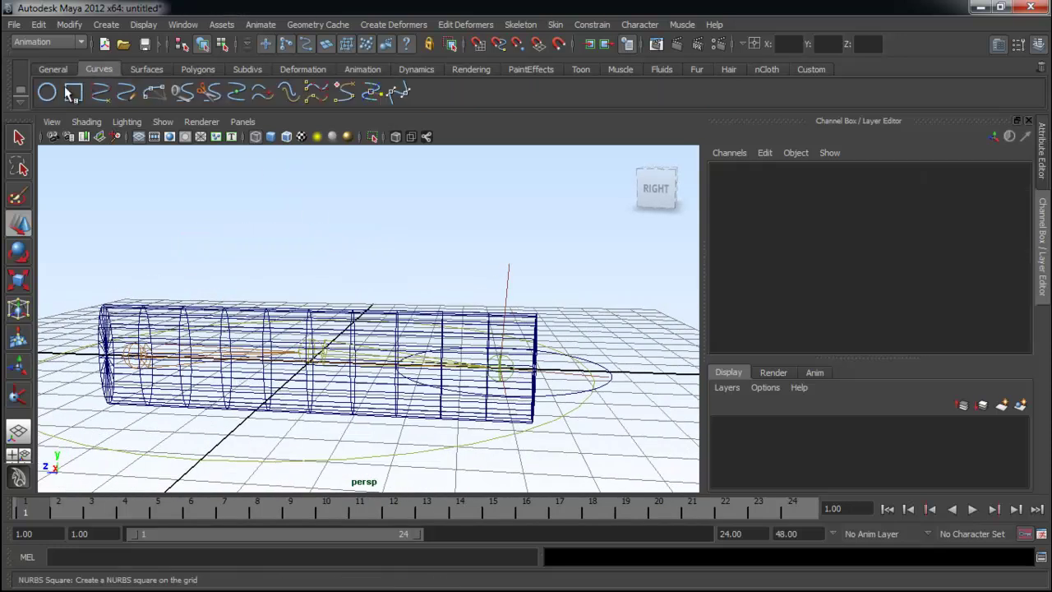
pyautogui.click(47, 92)
pyautogui.press('r')
pyautogui.moveTo(309, 361); pyautogui.dragTo(384, 361)
pyautogui.press('w')
pyautogui.moveTo(313, 305); pyautogui.dragTo(391, 253)
pyautogui.click(69, 25)
pyautogui.click(89, 77)
# Step: Try the Pole Vector constraint again using the new raised circle and the single-chain IK handle
pyautogui.click(510, 290)
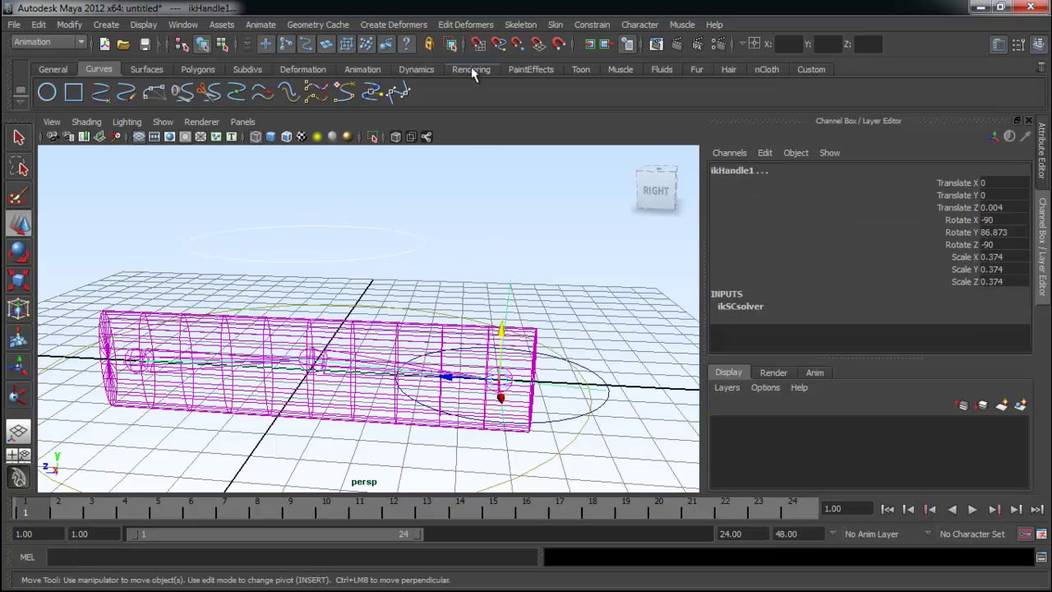
pyautogui.click(588, 24)
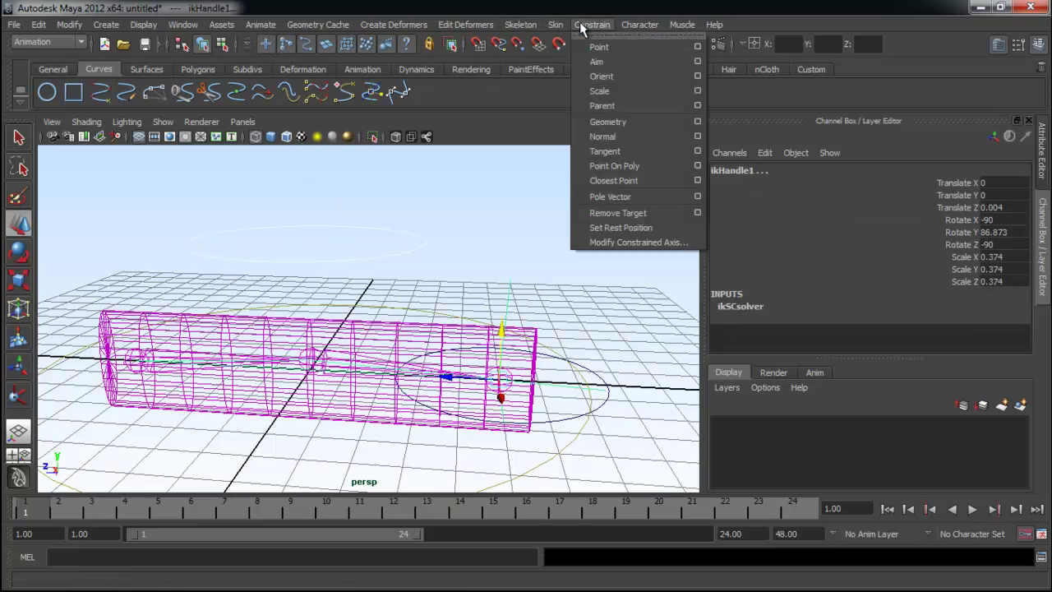
pyautogui.click(612, 196)
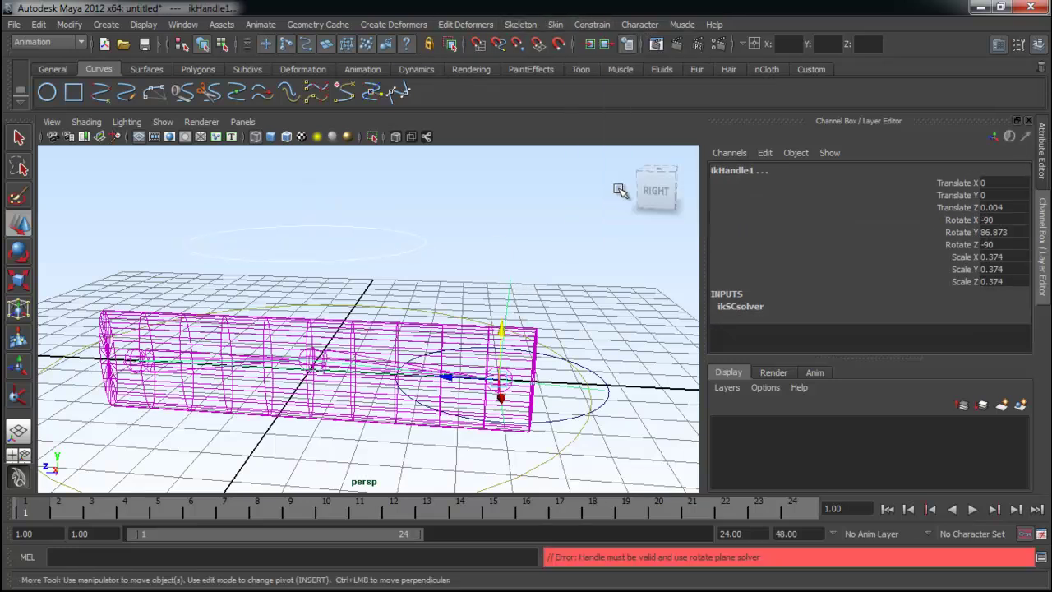
# Step: Delete the single-chain IK handle from the joint chain
pyautogui.keyDown('alt'); pyautogui.moveTo(549, 282); pyautogui.dragTo(545, 272); pyautogui.keyUp('alt')
pyautogui.keyDown('alt'); pyautogui.moveTo(558, 318); pyautogui.dragTo(626, 360, button='right'); pyautogui.keyUp('alt')
pyautogui.keyDown('alt'); pyautogui.moveTo(608, 359); pyautogui.dragTo(521, 340); pyautogui.keyUp('alt')
pyautogui.moveTo(503, 246); pyautogui.dragTo(546, 272)
pyautogui.click(545, 275)
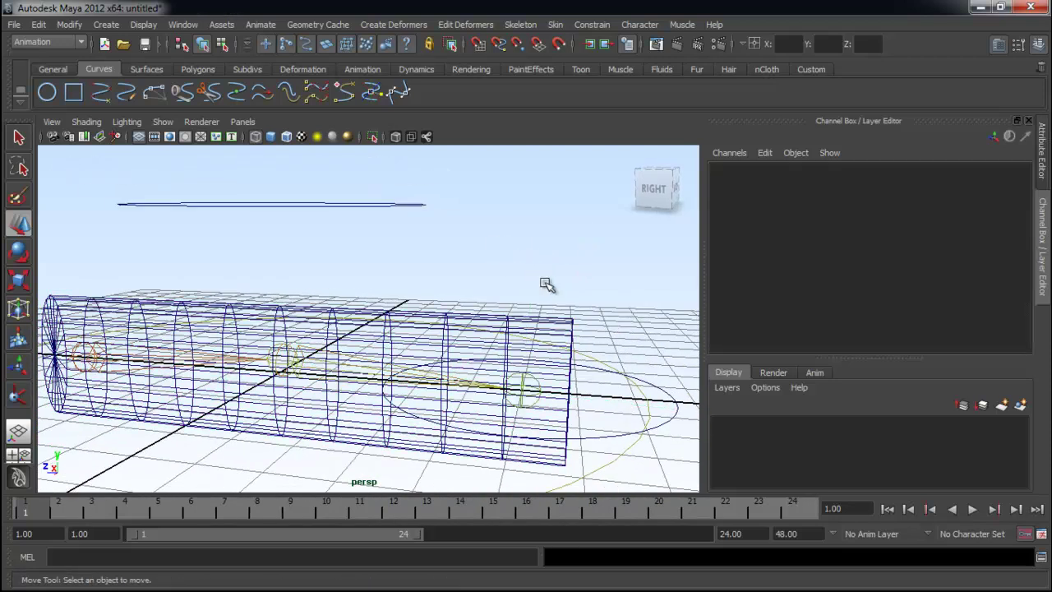
pyautogui.keyDown('alt'); pyautogui.moveTo(495, 293); pyautogui.dragTo(542, 302, button='middle'); pyautogui.keyUp('alt')
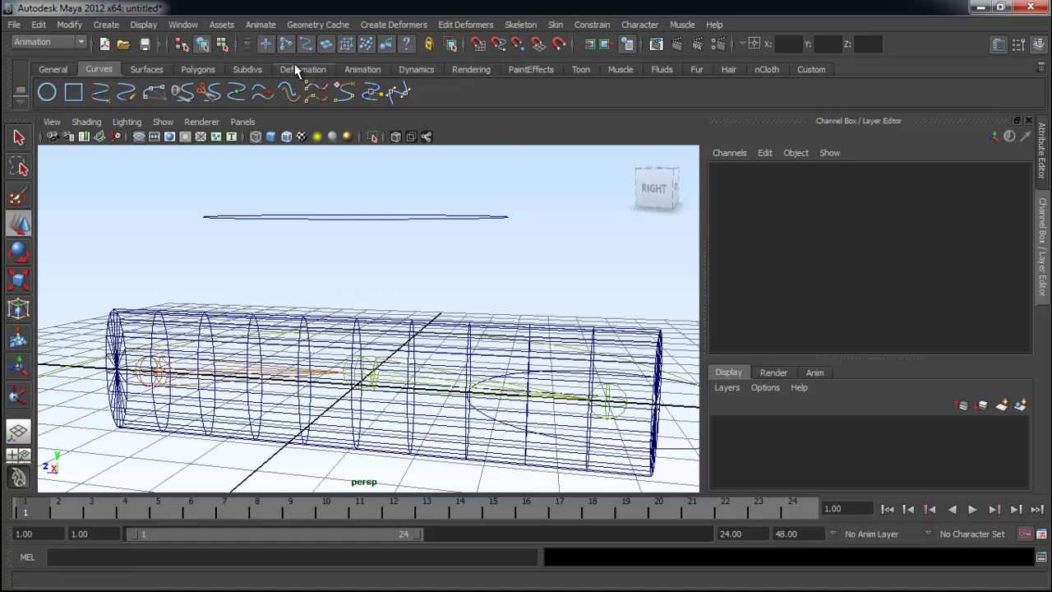
# Step: Create an IK handle with the ikRPsolver from the first joint to the end joint of the cylinder's chain
pyautogui.click(362, 69)
pyautogui.doubleClick(207, 92)
pyautogui.click(170, 184)
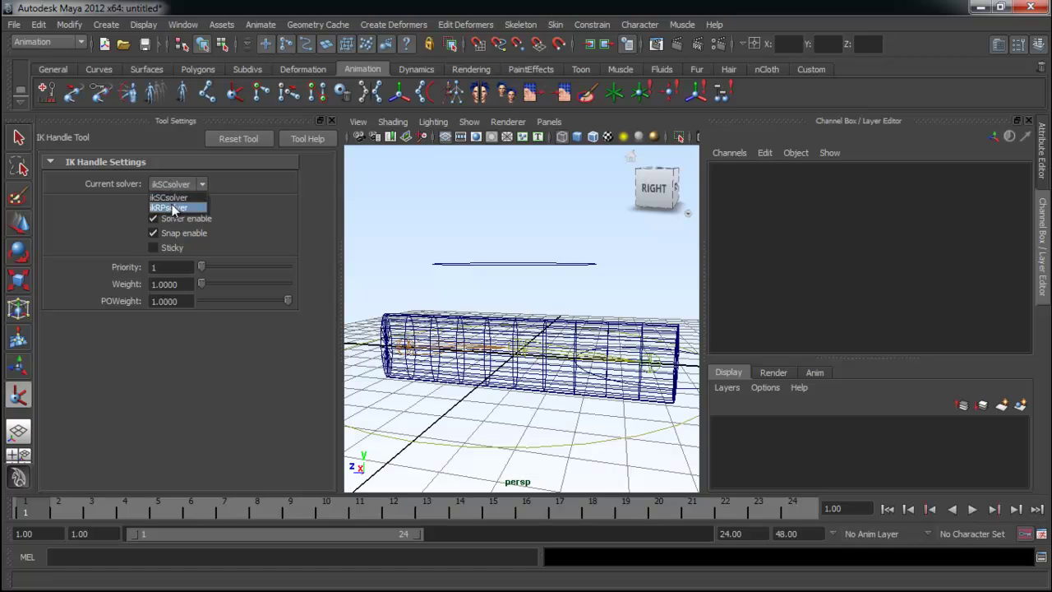
pyautogui.click(172, 208)
pyautogui.click(401, 345)
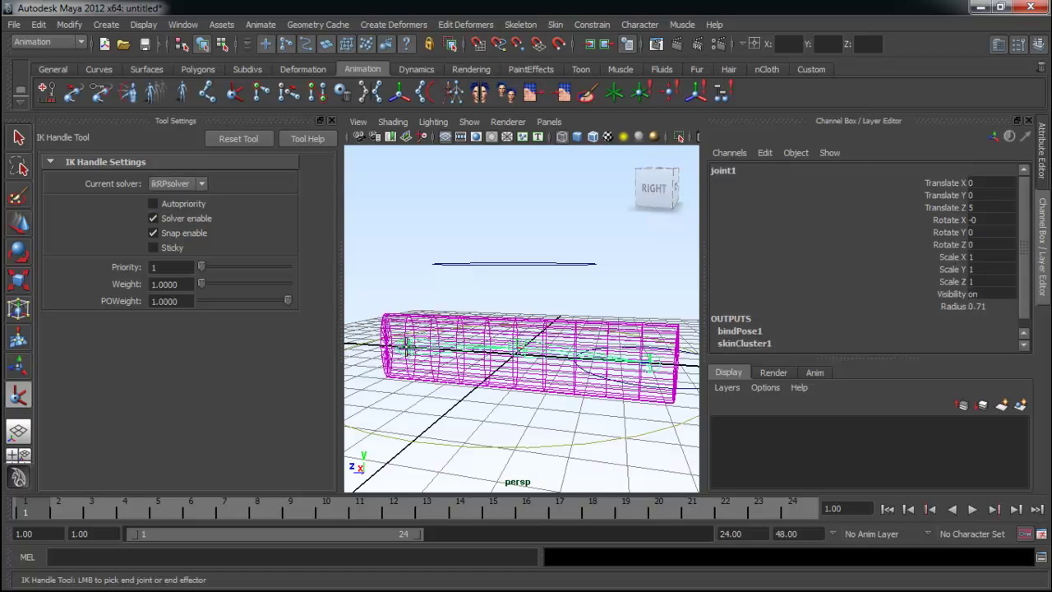
pyautogui.click(651, 361)
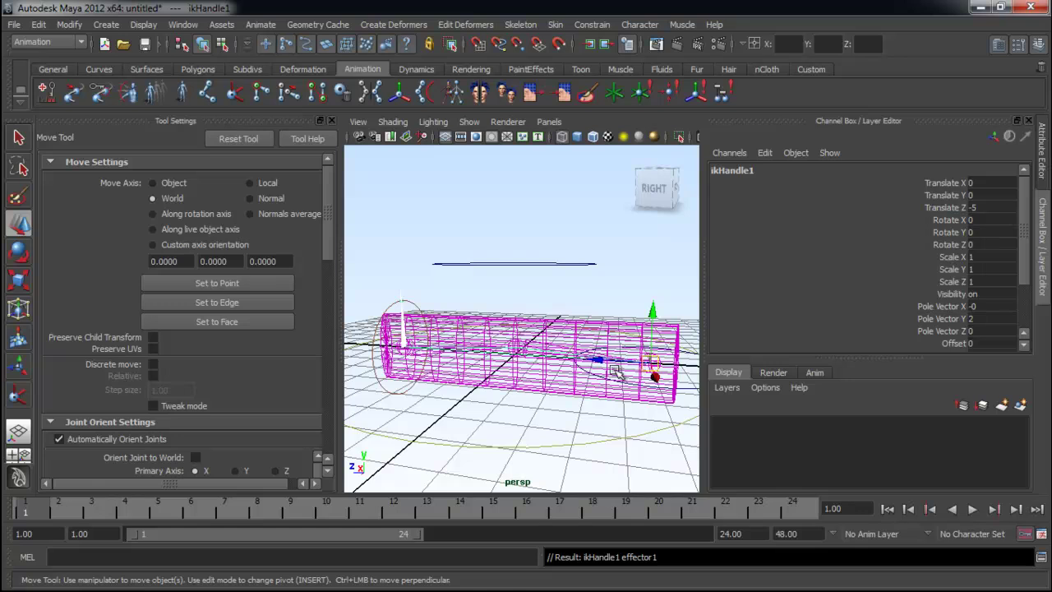
# Step: Close the tool settings and examine the rotate-plane IK handle's pole vector indicator at the first joint
pyautogui.press('q')
pyautogui.scroll(8, 592, 394)
pyautogui.scroll(-6, 558, 389)
pyautogui.keyDown('alt'); pyautogui.moveTo(413, 267); pyautogui.dragTo(457, 235); pyautogui.keyUp('alt')
pyautogui.click(332, 120)
pyautogui.keyDown('alt'); pyautogui.moveTo(369, 164); pyautogui.dragTo(400, 323); pyautogui.keyUp('alt')
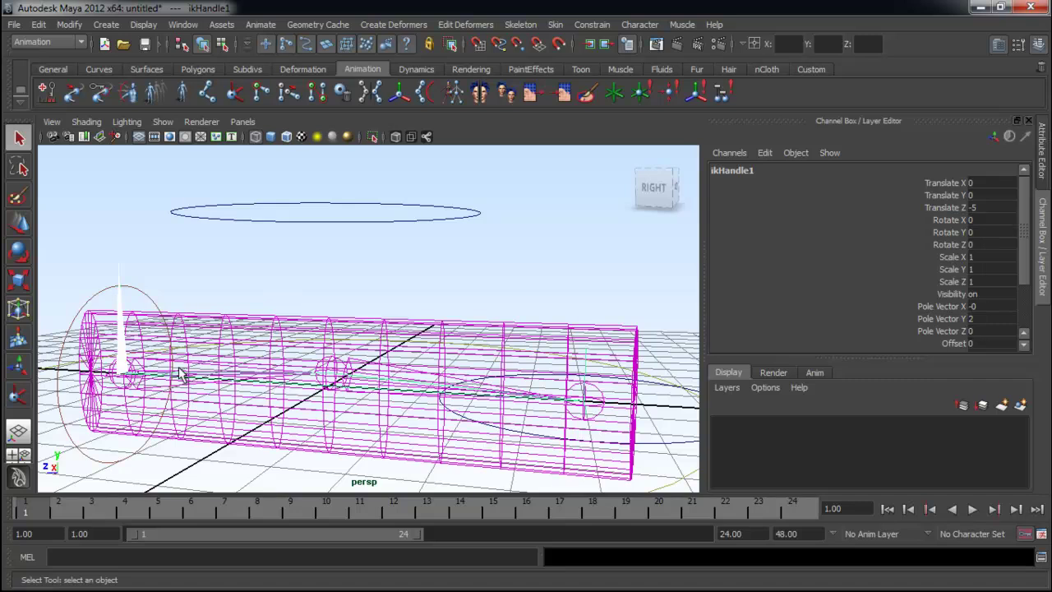
pyautogui.keyDown('alt'); pyautogui.moveTo(180, 374); pyautogui.dragTo(183, 376); pyautogui.keyUp('alt')
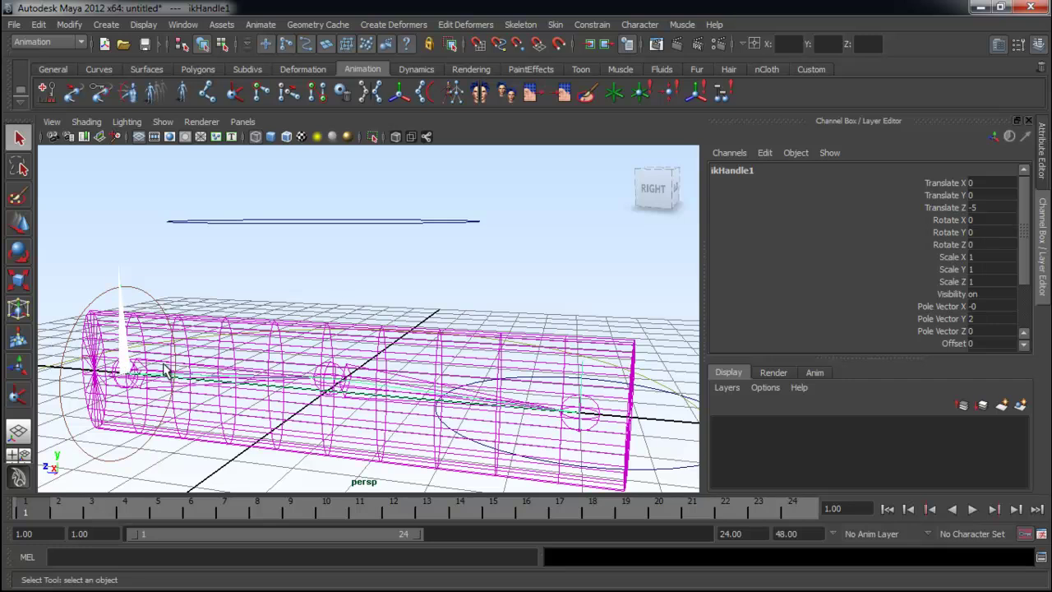
# Step: Parent the rotate-plane IK handle to the control circle around the cylinder's end joint
pyautogui.click(372, 280)
pyautogui.click(583, 374)
pyautogui.keyDown('alt'); pyautogui.moveTo(633, 415); pyautogui.dragTo(629, 394); pyautogui.keyUp('alt')
pyautogui.keyDown('shift'); pyautogui.click(646, 391); pyautogui.keyUp('shift')
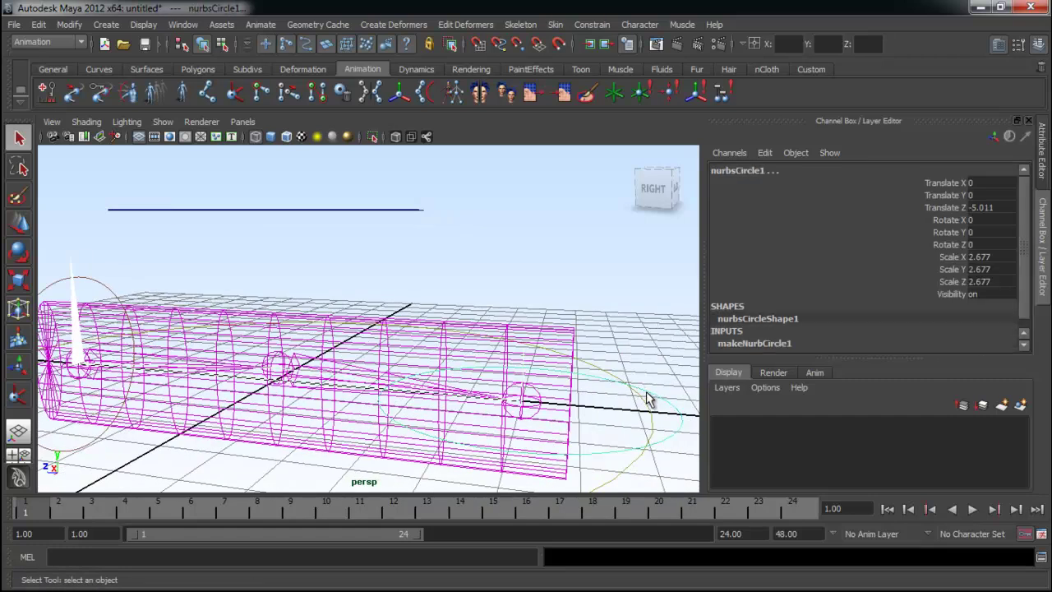
pyautogui.press('p')
# Step: Apply a Pole Vector constraint from the raised circle to the rotate-plane IK handle
pyautogui.moveTo(633, 358); pyautogui.dragTo(667, 427)
pyautogui.moveTo(340, 188); pyautogui.dragTo(403, 249)
pyautogui.moveTo(468, 251); pyautogui.dragTo(488, 285)
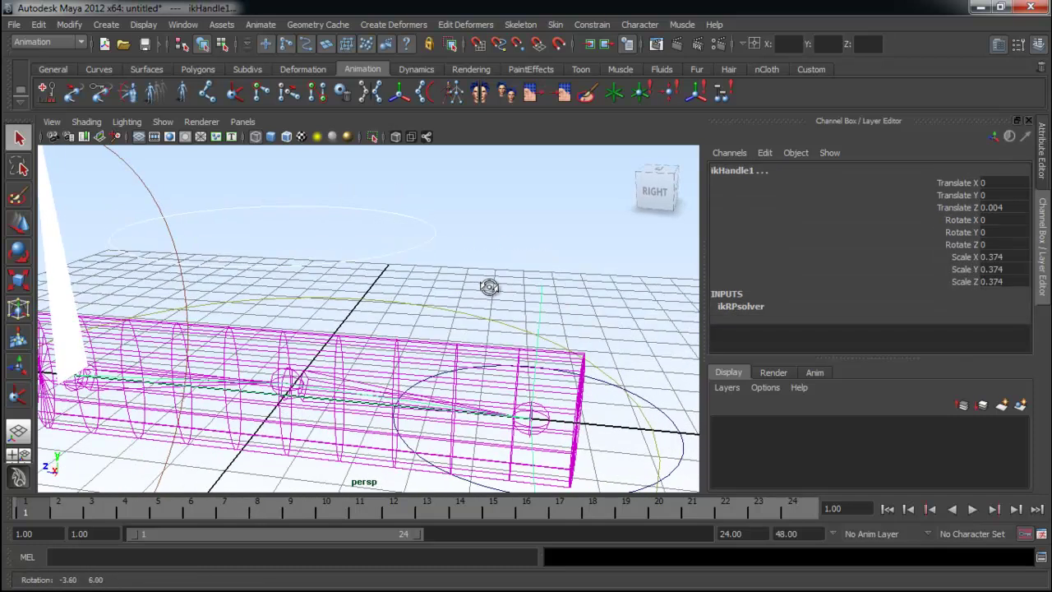
pyautogui.click(604, 27)
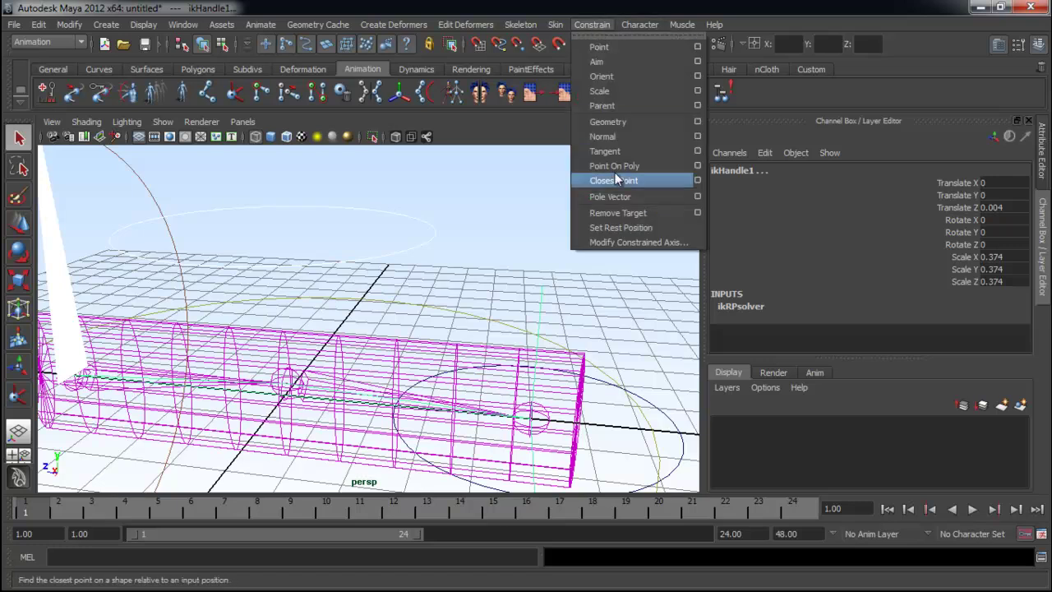
pyautogui.click(622, 197)
# Step: Try moving the raised pole vector circle sideways, and undo the move
pyautogui.keyDown('alt'); pyautogui.moveTo(536, 239); pyautogui.dragTo(401, 238, button='right'); pyautogui.keyUp('alt')
pyautogui.keyDown('alt'); pyautogui.moveTo(400, 238); pyautogui.dragTo(417, 268); pyautogui.keyUp('alt')
pyautogui.click(443, 247)
pyautogui.keyDown('alt'); pyautogui.moveTo(418, 267); pyautogui.dragTo(362, 289); pyautogui.keyUp('alt')
pyautogui.press('w')
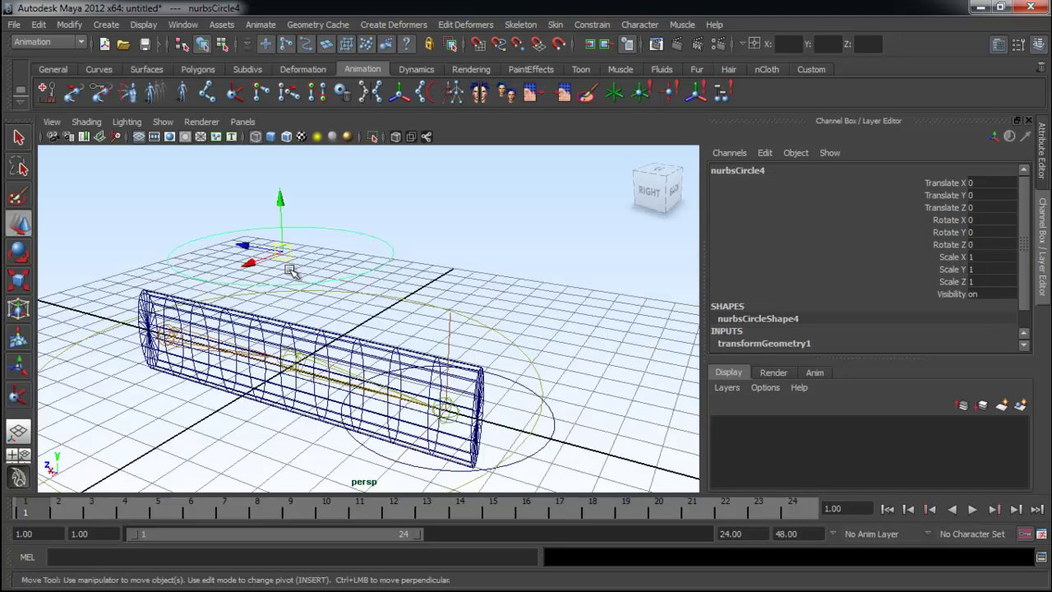
pyautogui.moveTo(251, 260); pyautogui.dragTo(409, 312)
pyautogui.hotkey('ctrl', 'z')
# Step: Try moving the end control circle to bend the cylinder, and undo the move
pyautogui.click(524, 386)
pyautogui.keyDown('alt'); pyautogui.moveTo(517, 410); pyautogui.dragTo(287, 369); pyautogui.keyUp('alt')
pyautogui.hotkey('ctrl', 'z')
pyautogui.keyDown('alt'); pyautogui.moveTo(549, 377); pyautogui.dragTo(566, 353); pyautogui.keyUp('alt')
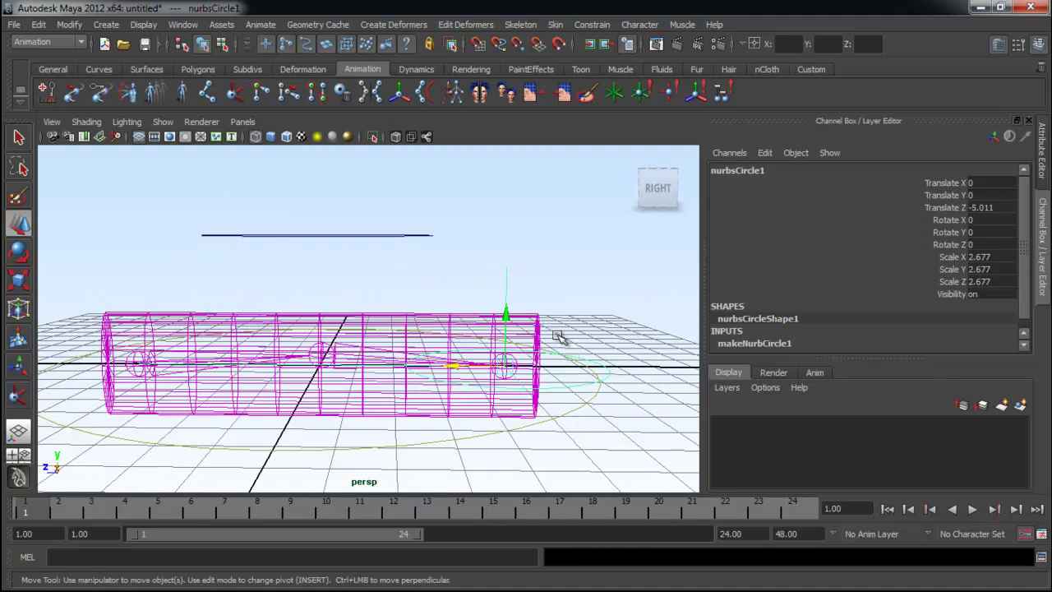
# Step: Parent the raised pole vector circle, the end control circle and the root joint to the large circle around the cylinder
pyautogui.keyDown('alt'); pyautogui.moveTo(532, 329); pyautogui.dragTo(353, 374); pyautogui.keyUp('alt')
pyautogui.click(252, 380)
pyautogui.keyDown('alt'); pyautogui.moveTo(375, 435); pyautogui.dragTo(387, 430); pyautogui.keyUp('alt')
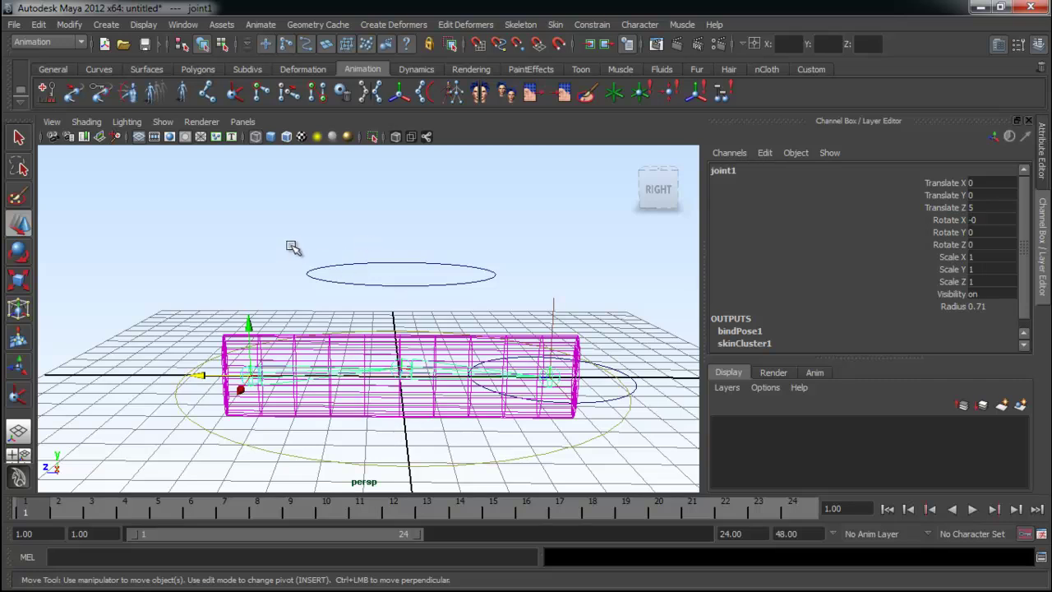
pyautogui.click(339, 282)
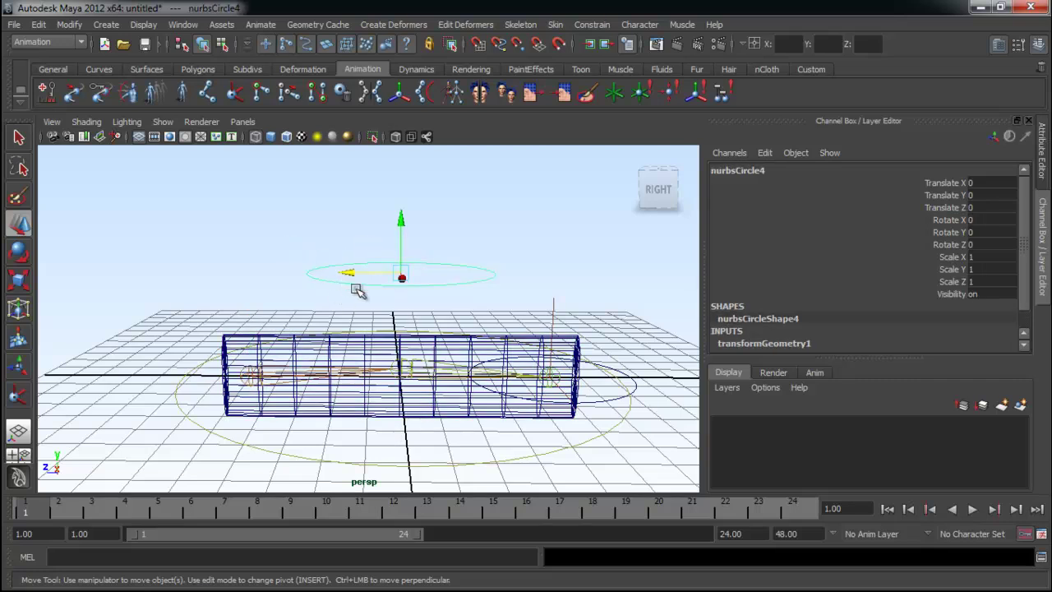
pyautogui.click(604, 401)
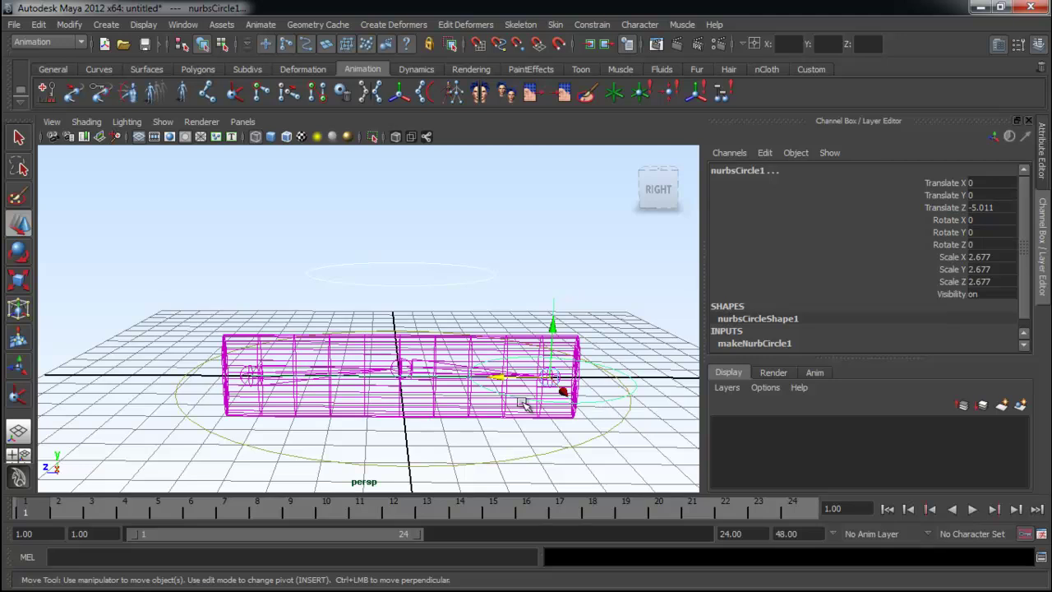
pyautogui.click(248, 371)
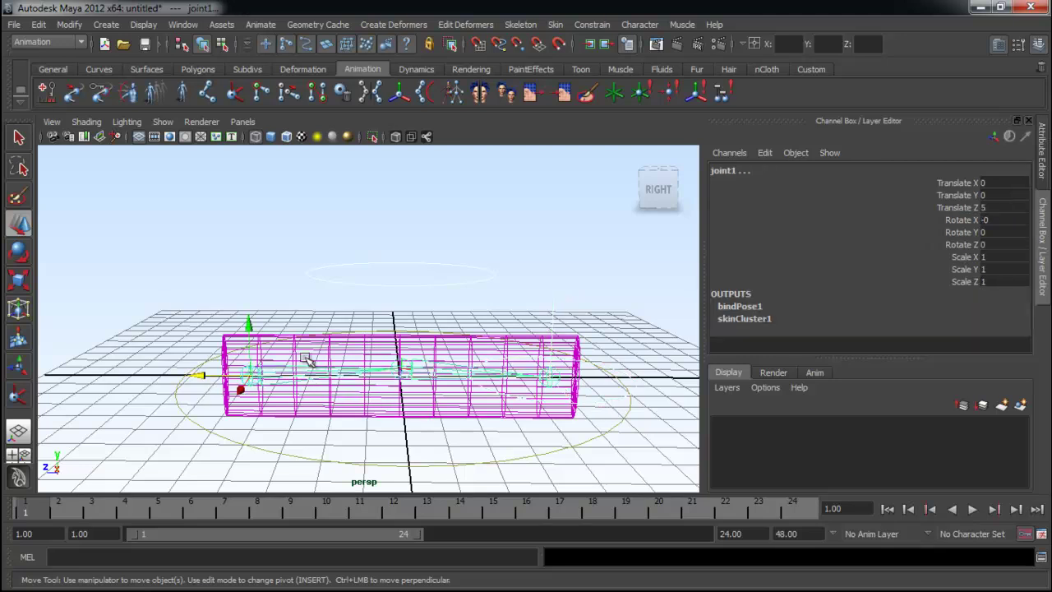
pyautogui.keyDown('alt'); pyautogui.moveTo(308, 363); pyautogui.dragTo(353, 265); pyautogui.keyUp('alt')
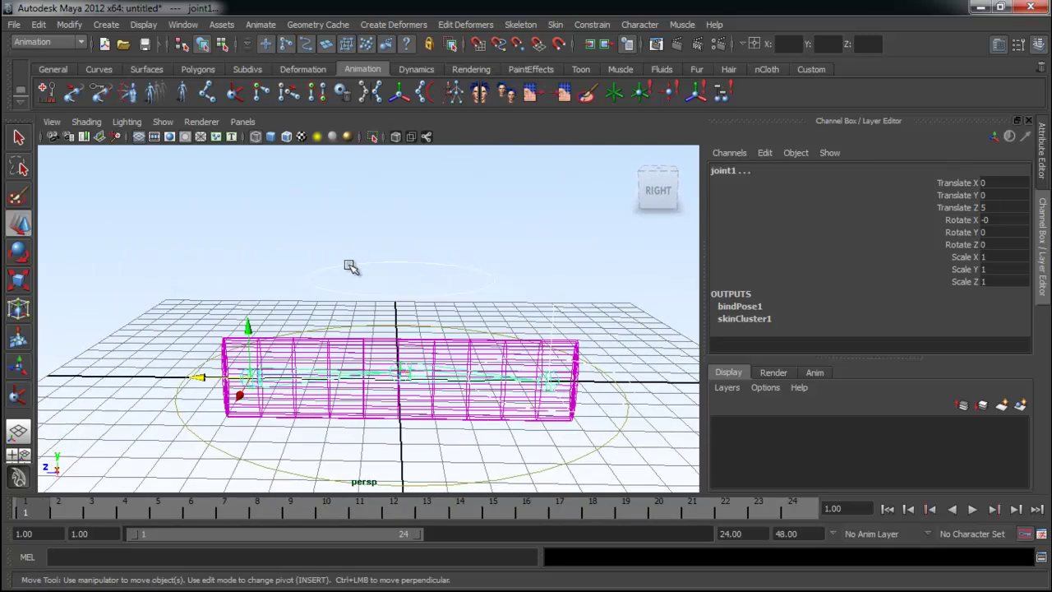
pyautogui.keyDown('alt'); pyautogui.moveTo(404, 304); pyautogui.dragTo(373, 236); pyautogui.keyUp('alt')
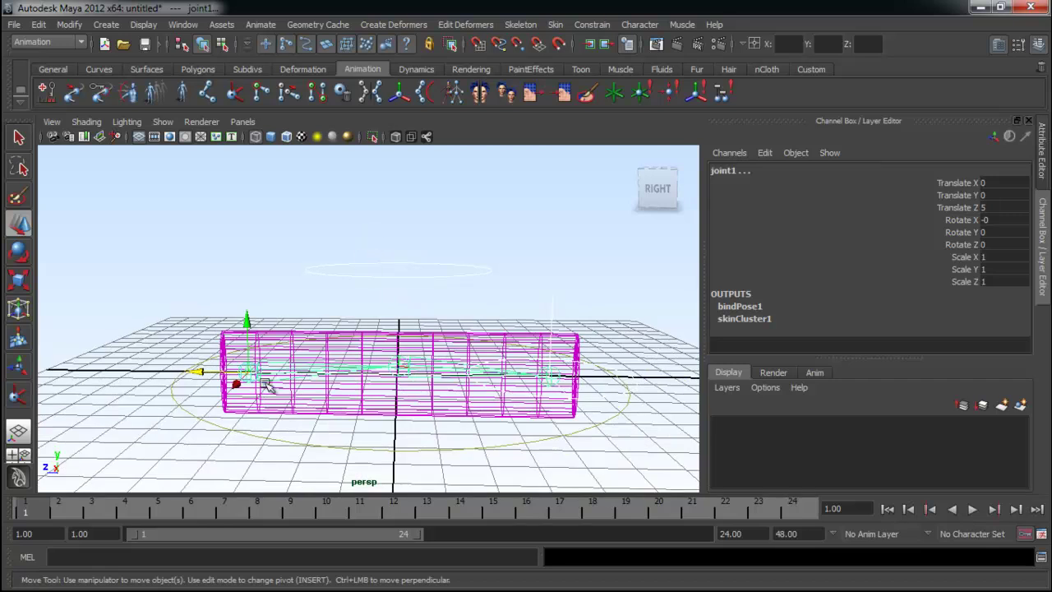
pyautogui.keyDown('alt'); pyautogui.moveTo(261, 374); pyautogui.dragTo(511, 356); pyautogui.keyUp('alt')
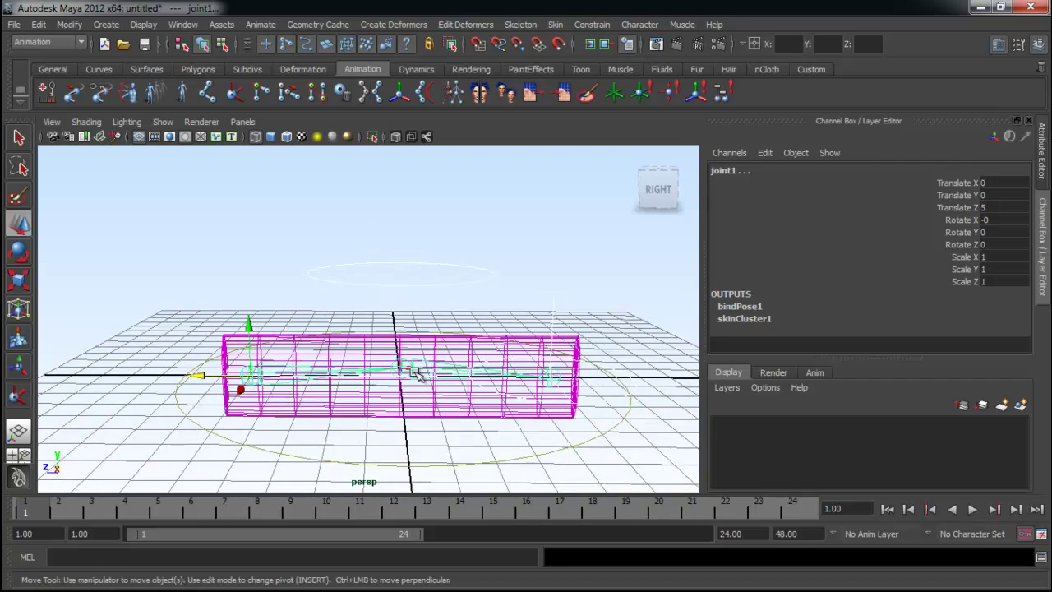
pyautogui.keyDown('alt'); pyautogui.moveTo(425, 384); pyautogui.dragTo(418, 423); pyautogui.keyUp('alt')
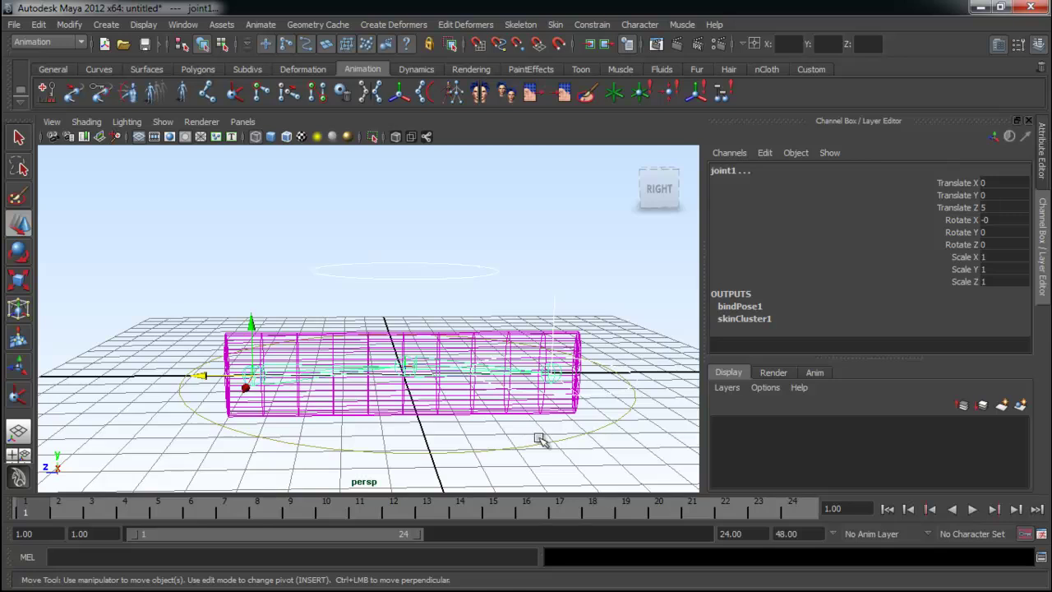
pyautogui.click(585, 434)
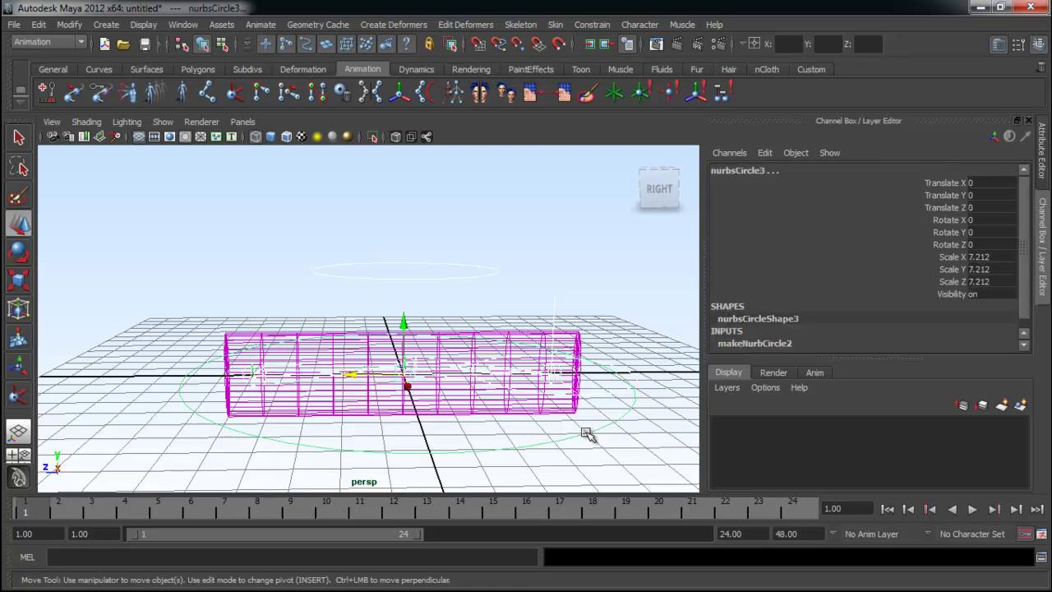
pyautogui.click(585, 431)
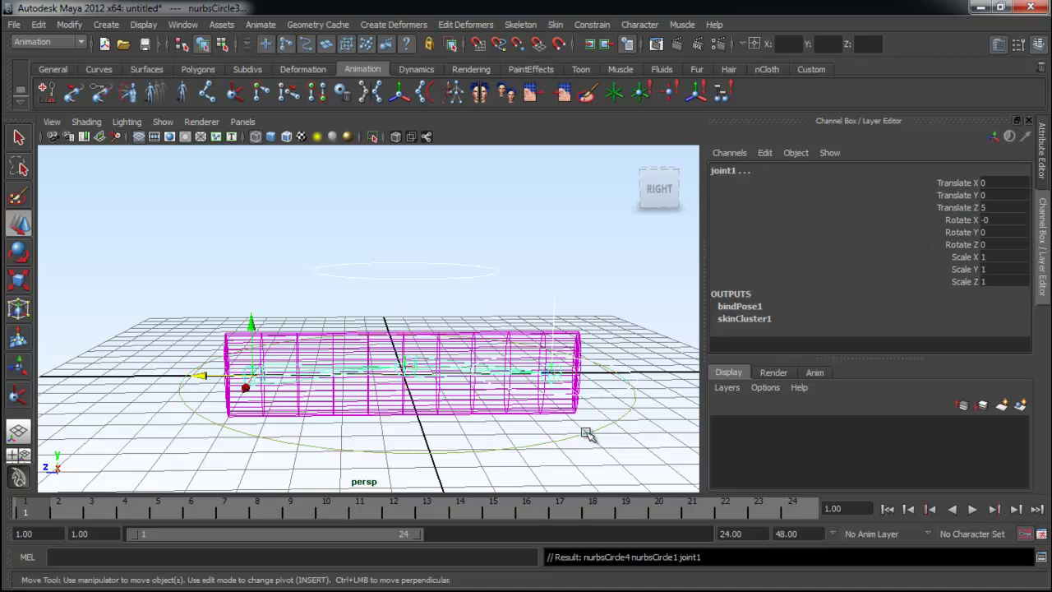
# Step: Try moving the large circle along the cylinder's length to test the parenting, and undo the move
pyautogui.click(595, 450)
pyautogui.click(590, 436)
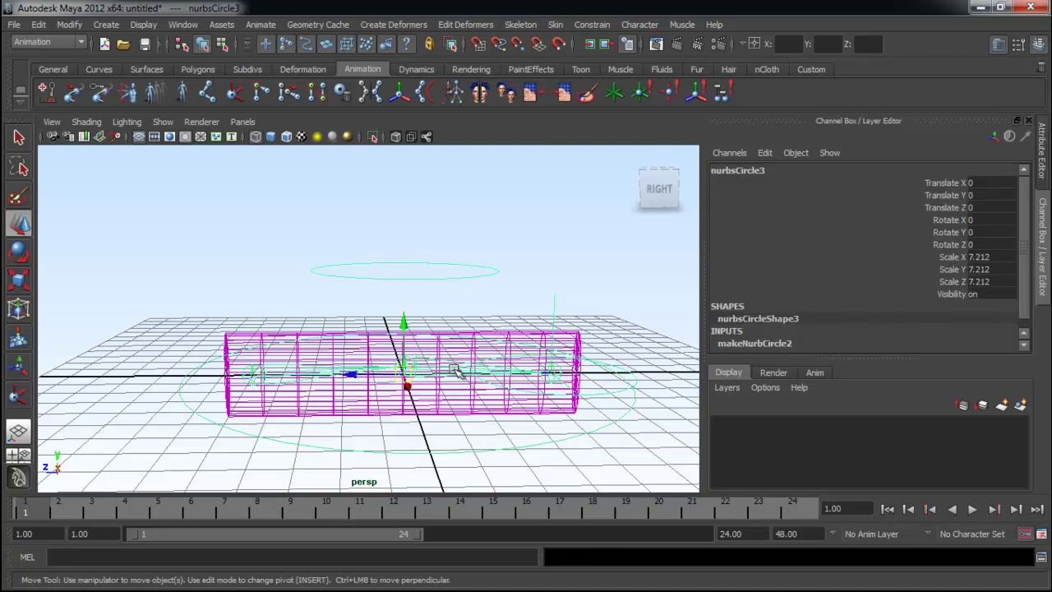
pyautogui.moveTo(359, 373); pyautogui.dragTo(413, 380)
pyautogui.hotkey('ctrl', 'z')
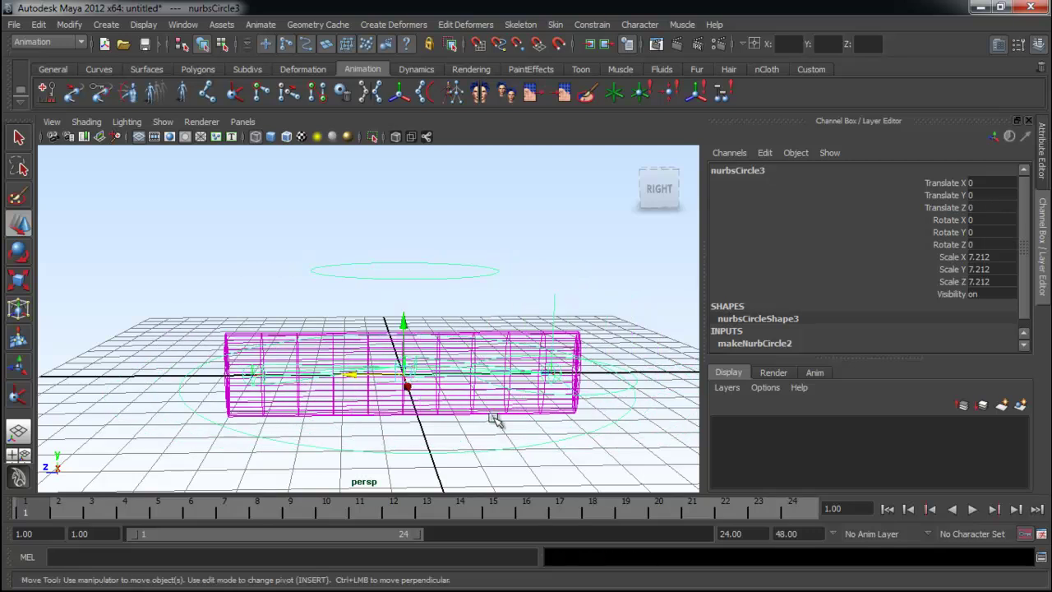
# Step: Change the 3D view background to a dark gray gradient, adjusting the Gradient Top color in the color settings
pyautogui.click(504, 211)
pyautogui.click(189, 25)
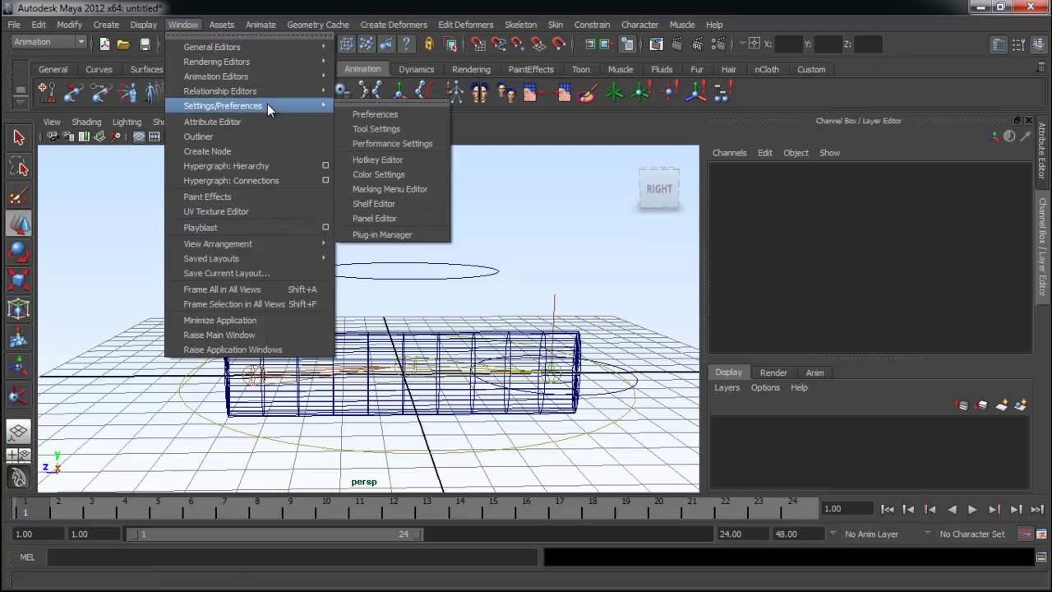
pyautogui.moveTo(273, 106)
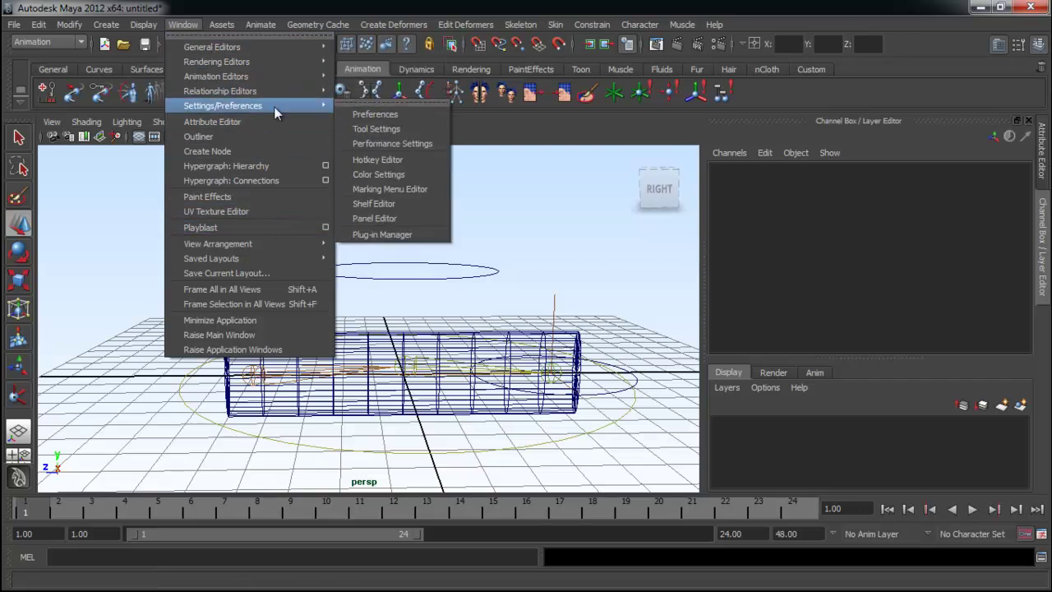
pyautogui.click(382, 173)
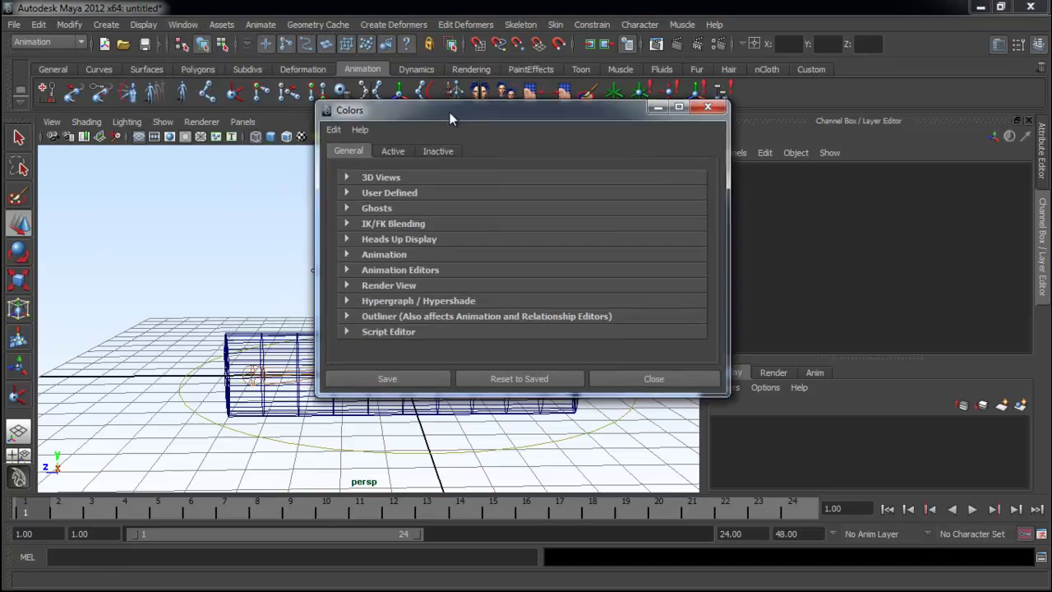
pyautogui.click(361, 177)
pyautogui.moveTo(594, 199); pyautogui.dragTo(605, 224)
pyautogui.click(597, 207)
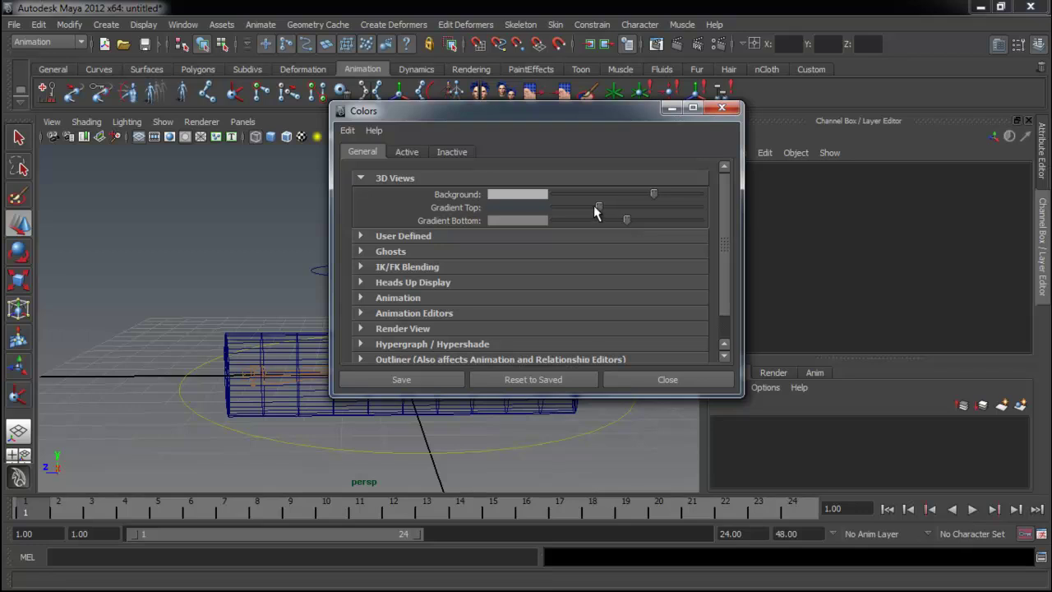
pyautogui.click(618, 207)
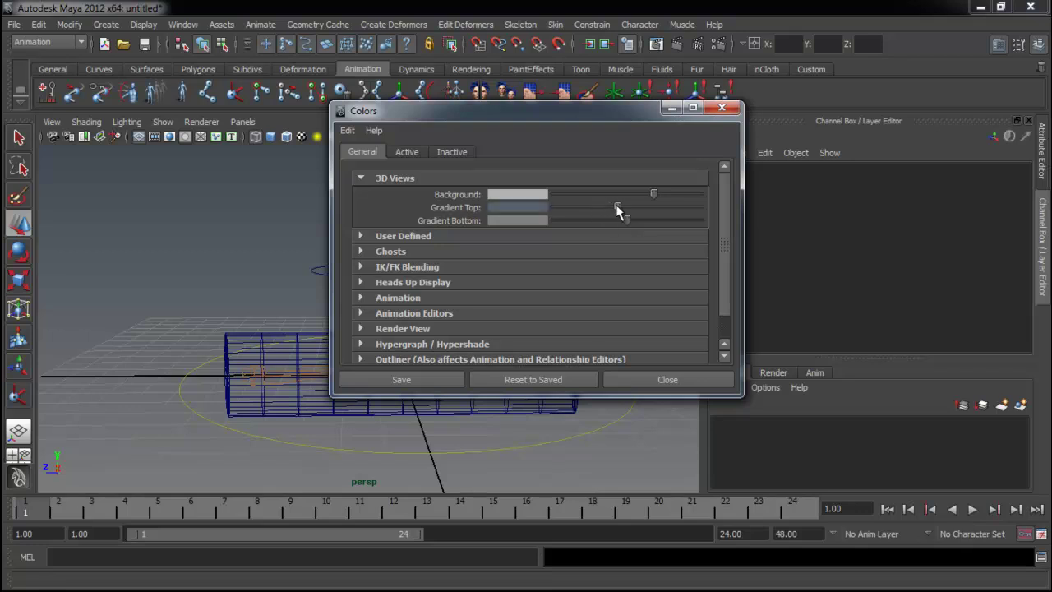
pyautogui.moveTo(618, 206)
pyautogui.mouseDown()
pyautogui.moveTo(589, 208)
pyautogui.moveTo(625, 206)
pyautogui.moveTo(598, 207)
pyautogui.mouseUp()
pyautogui.click(722, 108)
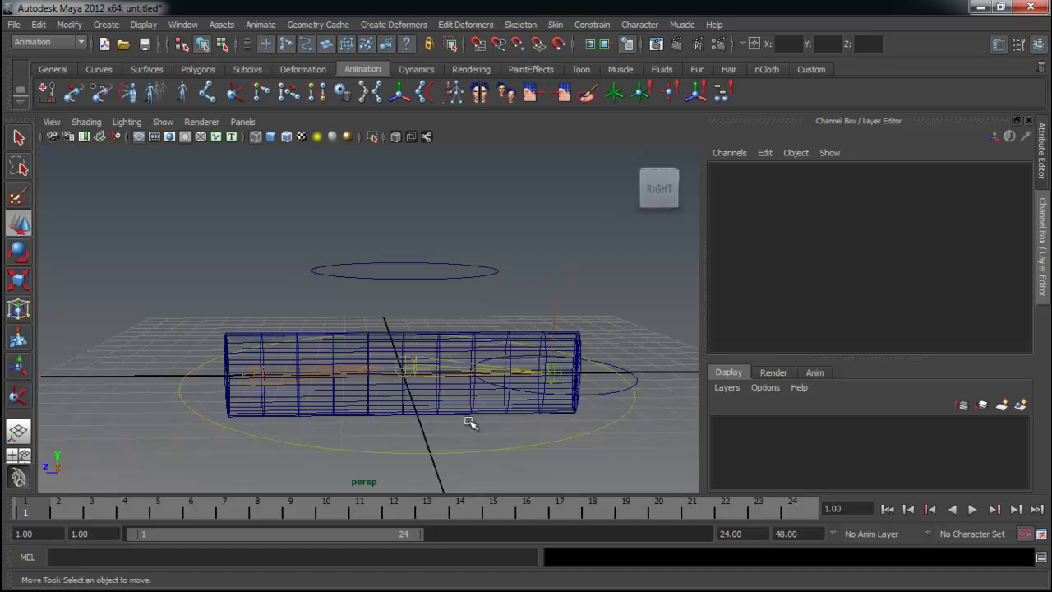
# Step: Try moving the whole rig with the large main circle again, undo the move and deselect everything
pyautogui.click(470, 445)
pyautogui.moveTo(350, 373); pyautogui.dragTo(388, 387)
pyautogui.keyDown('alt'); pyautogui.moveTo(481, 419); pyautogui.dragTo(381, 383); pyautogui.keyUp('alt')
pyautogui.keyDown('alt'); pyautogui.moveTo(399, 332); pyautogui.dragTo(415, 331); pyautogui.keyUp('alt')
pyautogui.keyDown('alt'); pyautogui.moveTo(443, 313); pyautogui.dragTo(336, 307, button='right'); pyautogui.keyUp('alt')
pyautogui.click(38, 25)
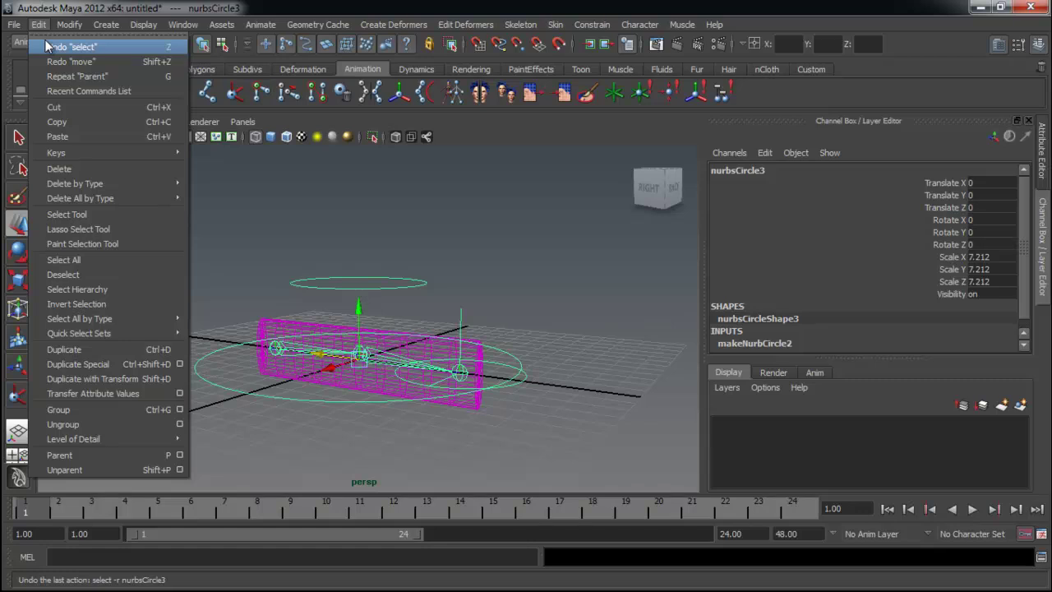
pyautogui.click(384, 242)
pyautogui.keyDown('alt'); pyautogui.moveTo(346, 335); pyautogui.dragTo(356, 342); pyautogui.keyUp('alt')
pyautogui.keyDown('alt'); pyautogui.moveTo(356, 343); pyautogui.dragTo(305, 364, button='right'); pyautogui.keyUp('alt')
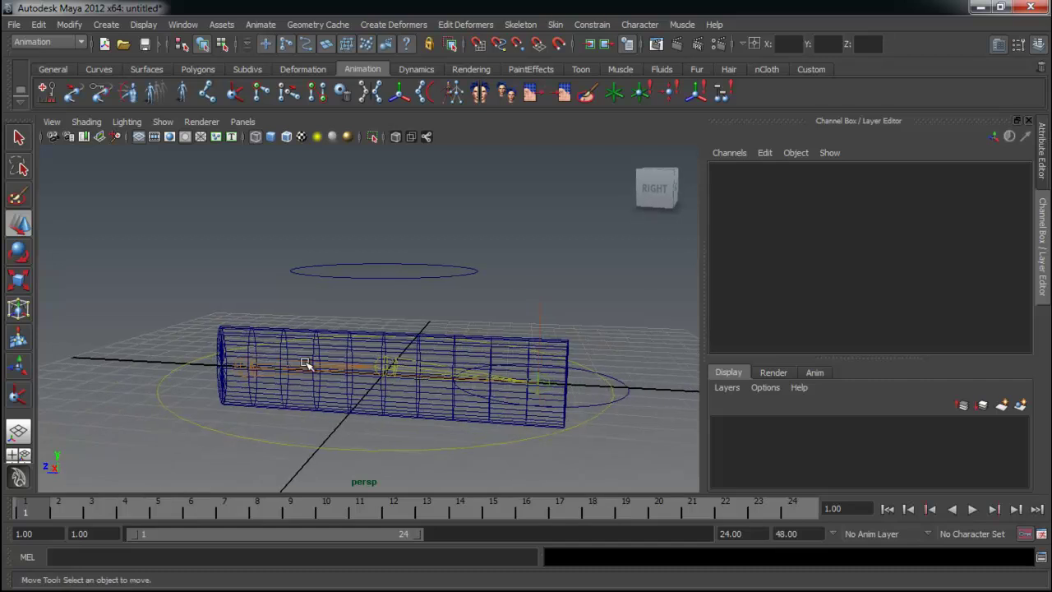
# Step: Review the parenting order by selecting the pole vector circle, end control circle, root joint and large circle, ending with nothing selected
pyautogui.click(418, 269)
pyautogui.click(617, 384)
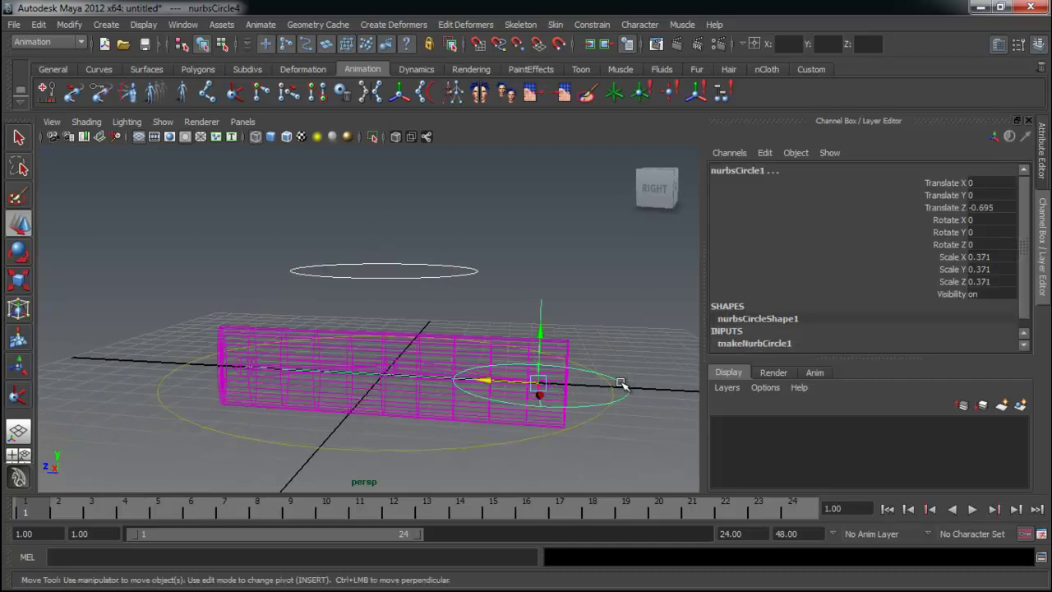
pyautogui.click(246, 364)
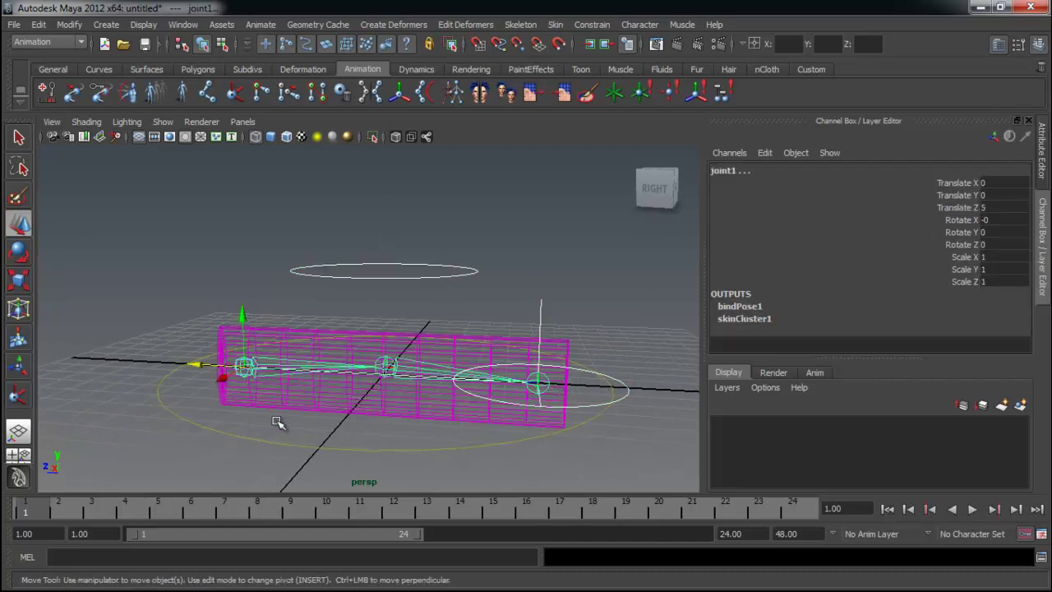
pyautogui.click(420, 449)
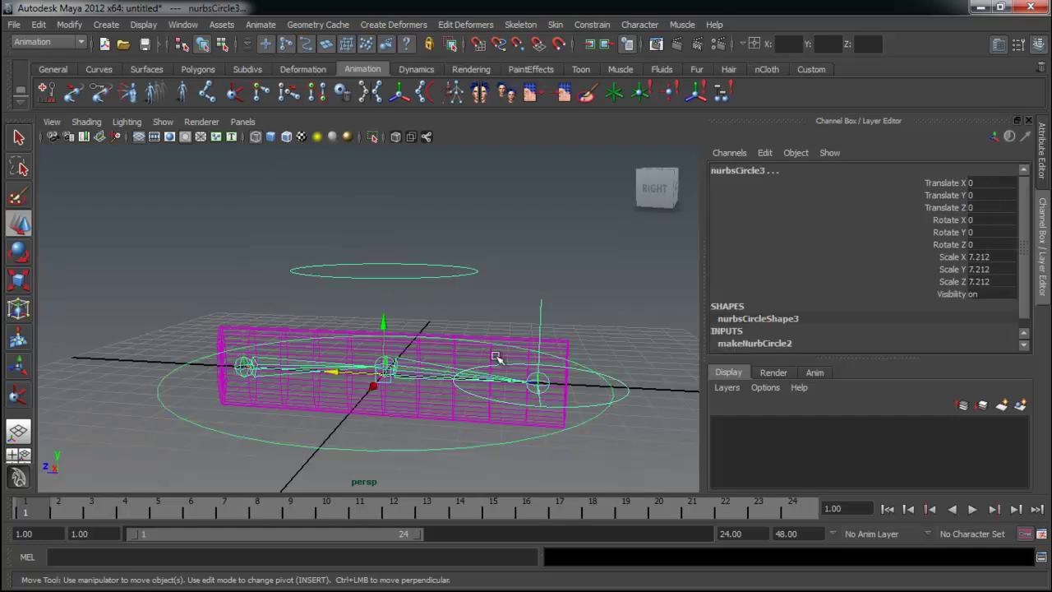
pyautogui.click(514, 272)
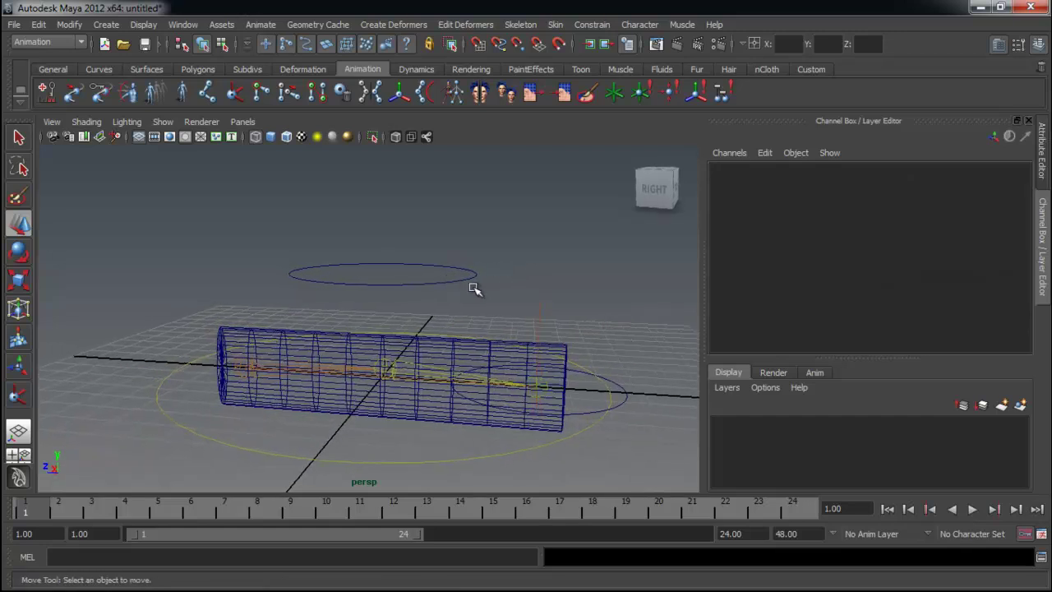
# Step: Reset the Duplicate Special options and enable Duplicate input graph, with the number of copies at 1
pyautogui.click(47, 21)
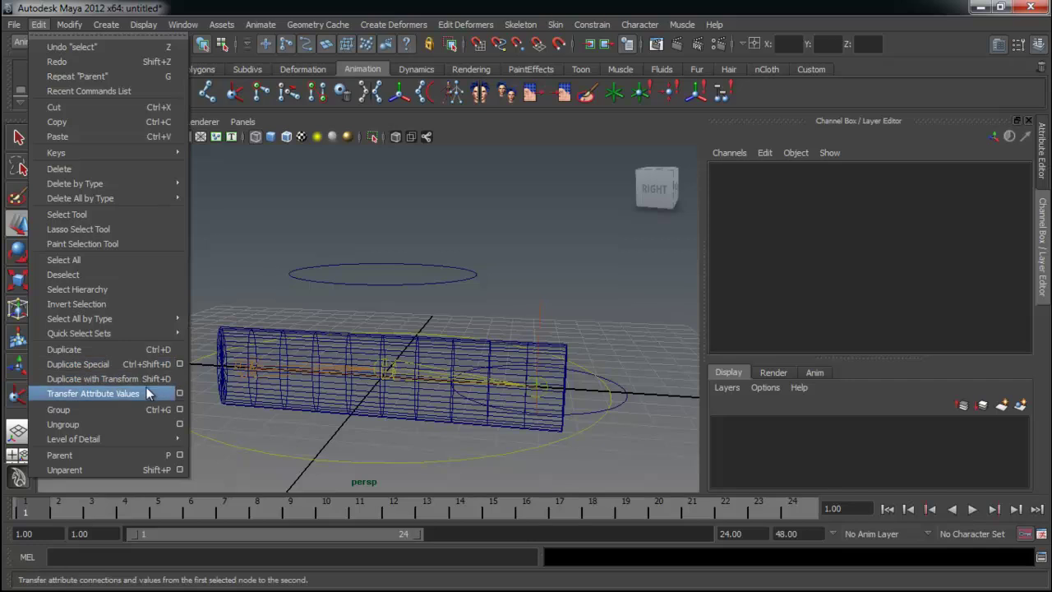
pyautogui.click(181, 364)
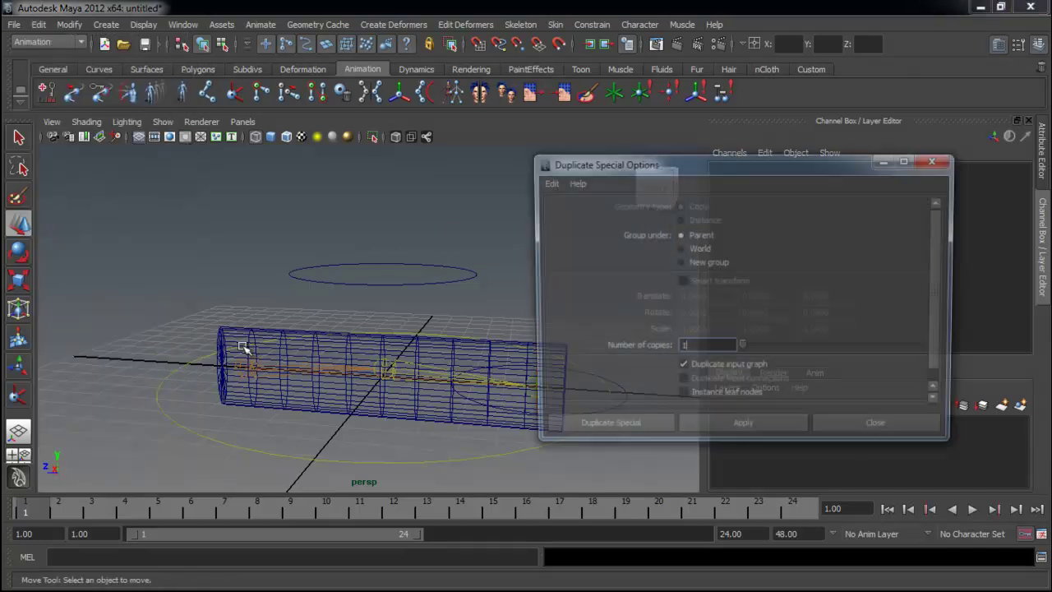
pyautogui.moveTo(644, 165); pyautogui.dragTo(727, 141)
pyautogui.click(633, 156)
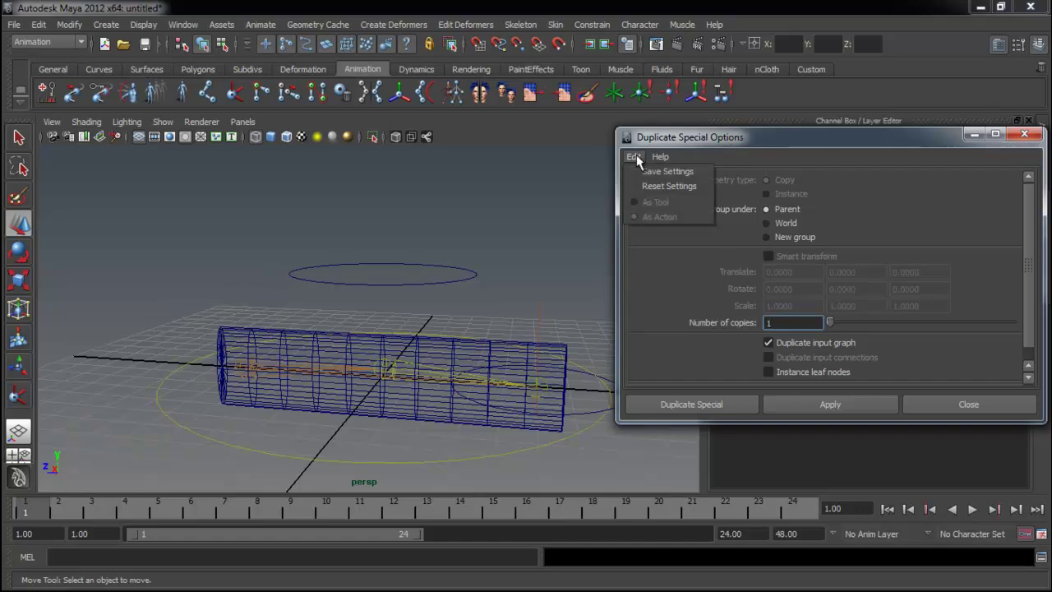
pyautogui.click(666, 186)
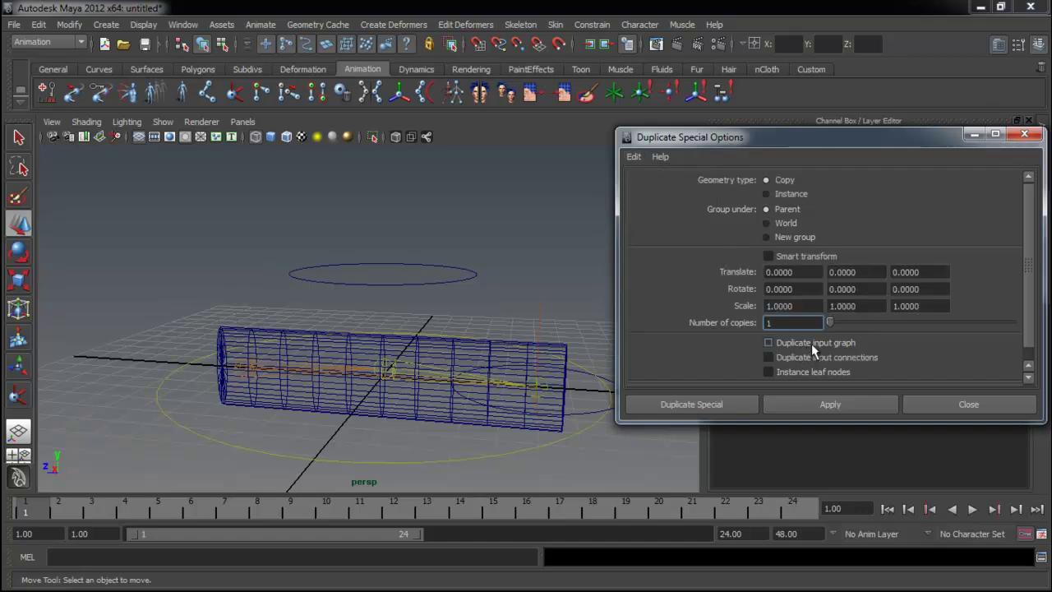
pyautogui.click(811, 343)
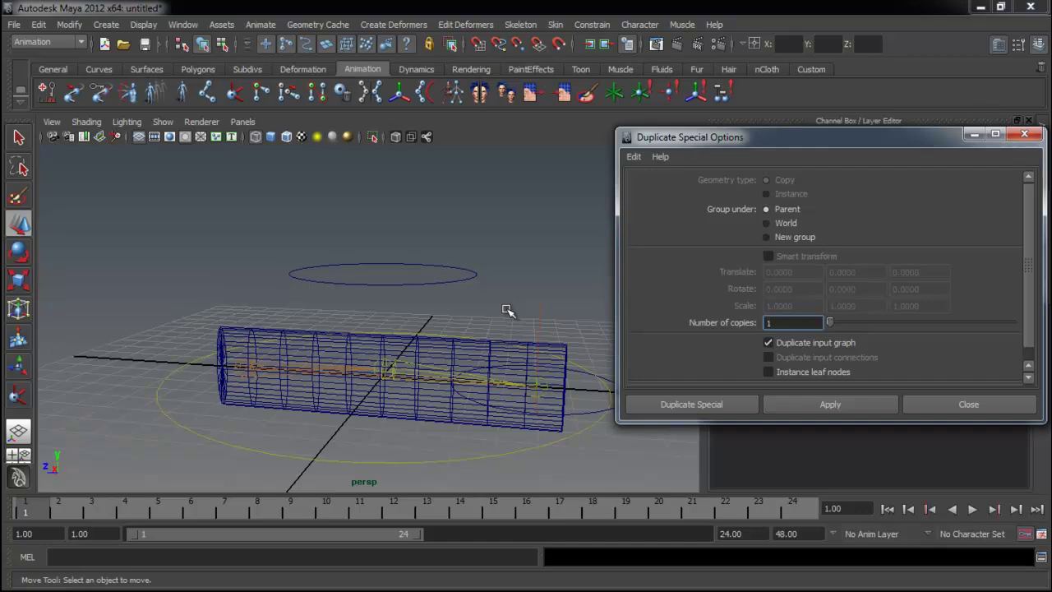
pyautogui.keyDown('alt'); pyautogui.moveTo(506, 309); pyautogui.dragTo(506, 304); pyautogui.keyUp('alt')
# Step: Duplicate the large main circle and its rig with Duplicate Special, and raise the copy above the original cylinder
pyautogui.moveTo(347, 429); pyautogui.dragTo(444, 460)
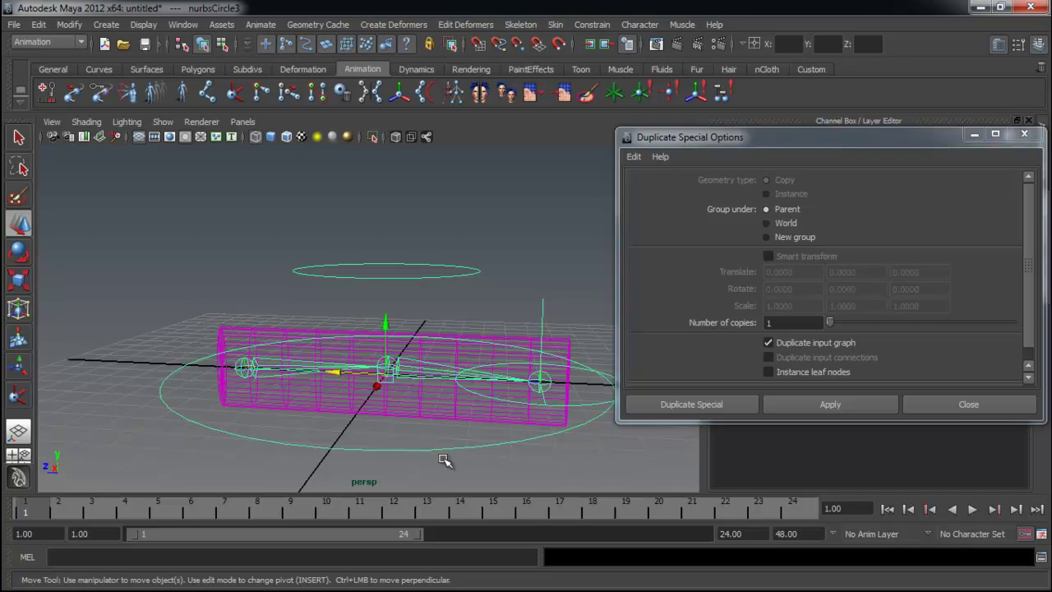
pyautogui.click(443, 460)
pyautogui.click(482, 447)
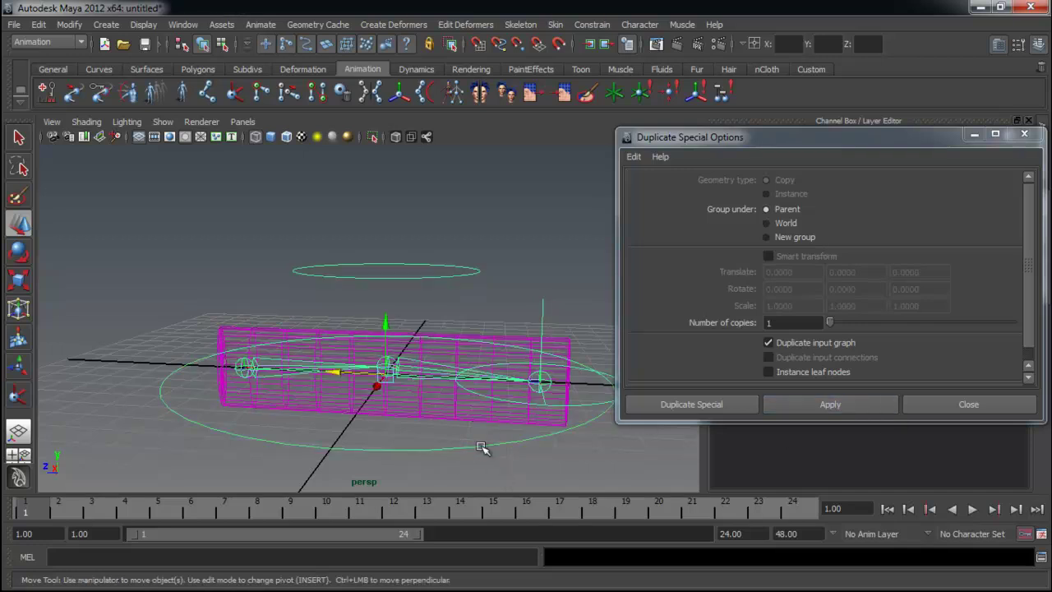
pyautogui.click(830, 403)
pyautogui.scroll(-5, 374, 329)
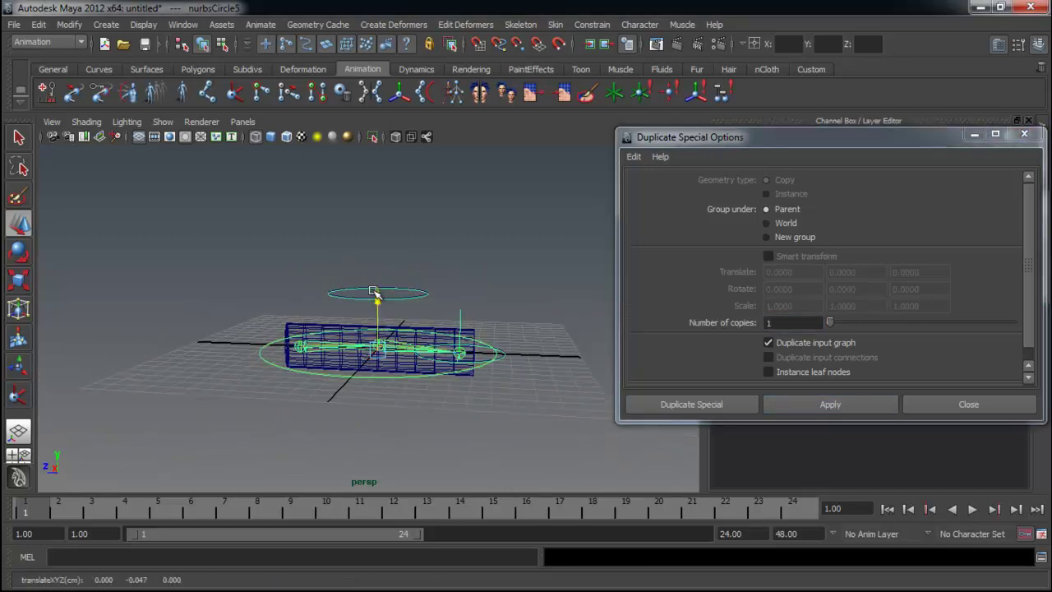
pyautogui.moveTo(374, 292); pyautogui.dragTo(377, 186)
# Step: Try moving the duplicated rig's end control circle to bend its joint chain, and undo the move
pyautogui.keyDown('alt'); pyautogui.moveTo(405, 300); pyautogui.dragTo(521, 293); pyautogui.keyUp('alt')
pyautogui.click(531, 294)
pyautogui.click(485, 315)
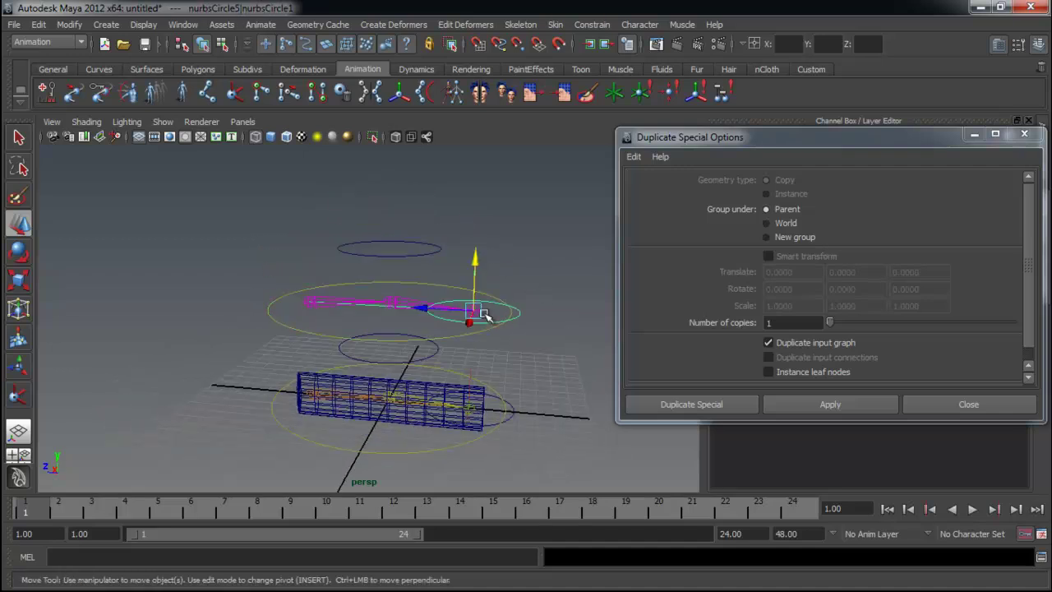
pyautogui.click(438, 304)
pyautogui.hotkey('ctrl', 'z')
pyautogui.moveTo(477, 310); pyautogui.dragTo(453, 315)
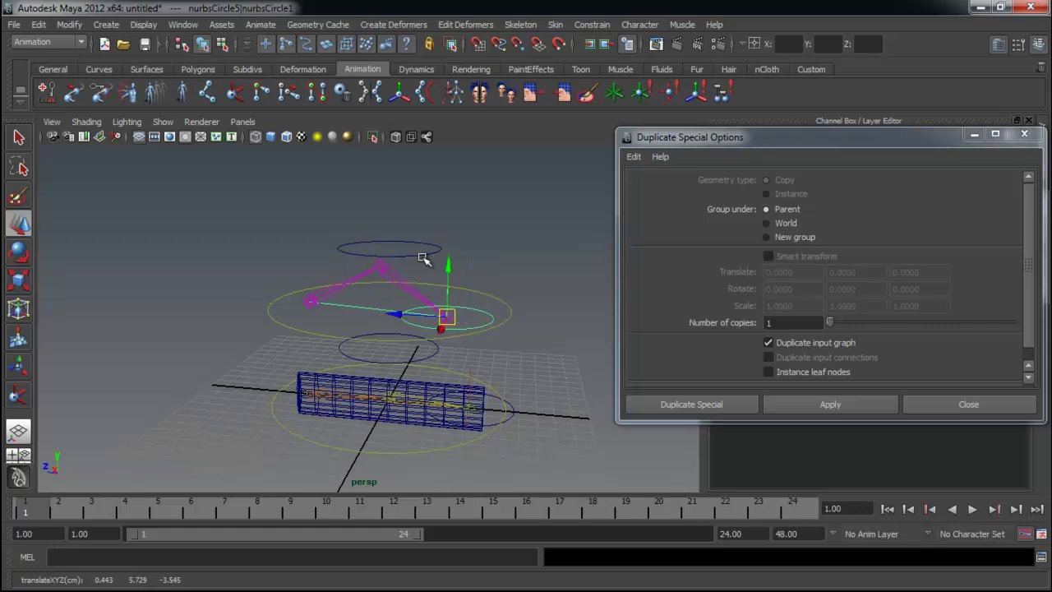
pyautogui.hotkey('ctrl', 'z')
# Step: Try moving the duplicated rig's pole vector circle, undo the move and deselect it
pyautogui.click(420, 257)
pyautogui.moveTo(390, 256); pyautogui.dragTo(402, 284)
pyautogui.hotkey('ctrl', 'z')
pyautogui.click(523, 278)
pyautogui.press('w')
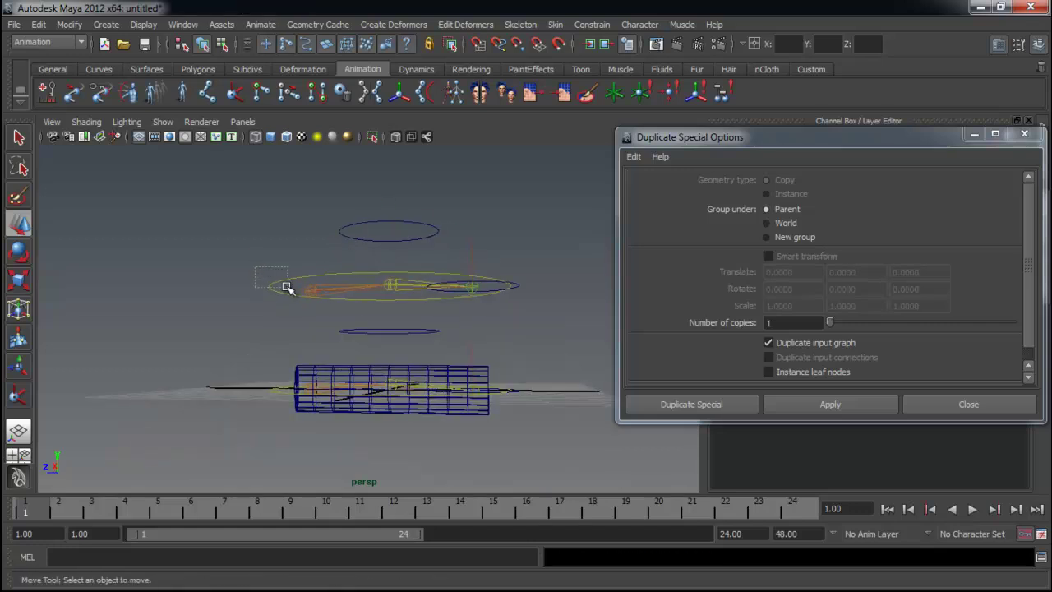
# Step: Delete the duplicated rig above the original cylinder
pyautogui.moveTo(286, 286); pyautogui.dragTo(287, 288)
pyautogui.press('Delete')
pyautogui.keyDown('alt'); pyautogui.moveTo(295, 367); pyautogui.dragTo(288, 404); pyautogui.keyUp('alt')
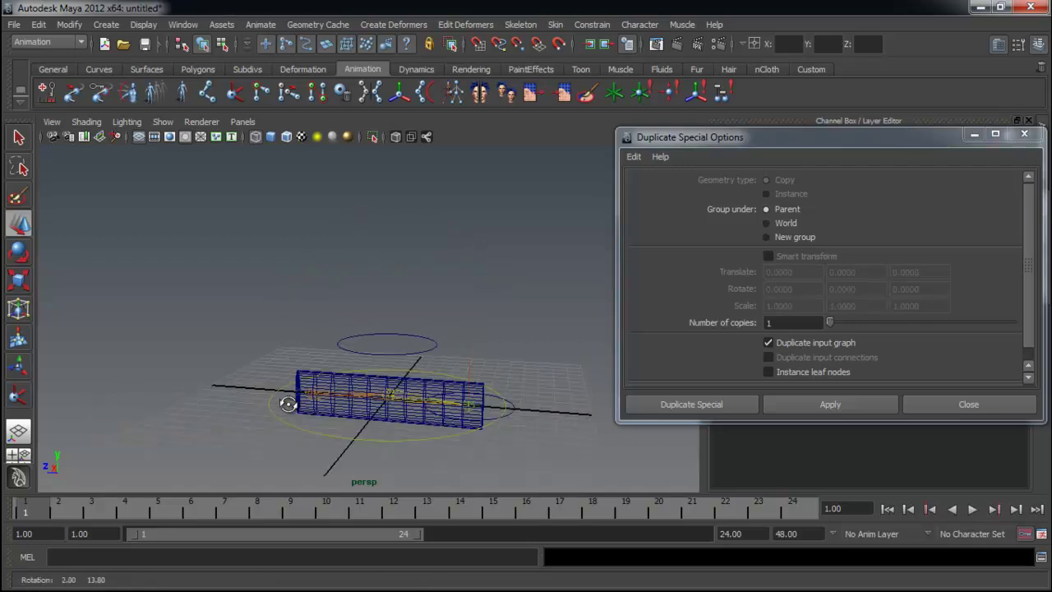
# Step: Select the cylinder together with the large main circle, duplicate them with Duplicate Special, and raise the copy above the original
pyautogui.keyDown('alt'); pyautogui.moveTo(288, 403); pyautogui.dragTo(469, 439, button='right'); pyautogui.keyUp('alt')
pyautogui.keyDown('alt'); pyautogui.moveTo(408, 393); pyautogui.dragTo(395, 283, button='middle'); pyautogui.keyUp('alt')
pyautogui.keyDown('alt'); pyautogui.moveTo(396, 283); pyautogui.dragTo(345, 309, button='right'); pyautogui.keyUp('alt')
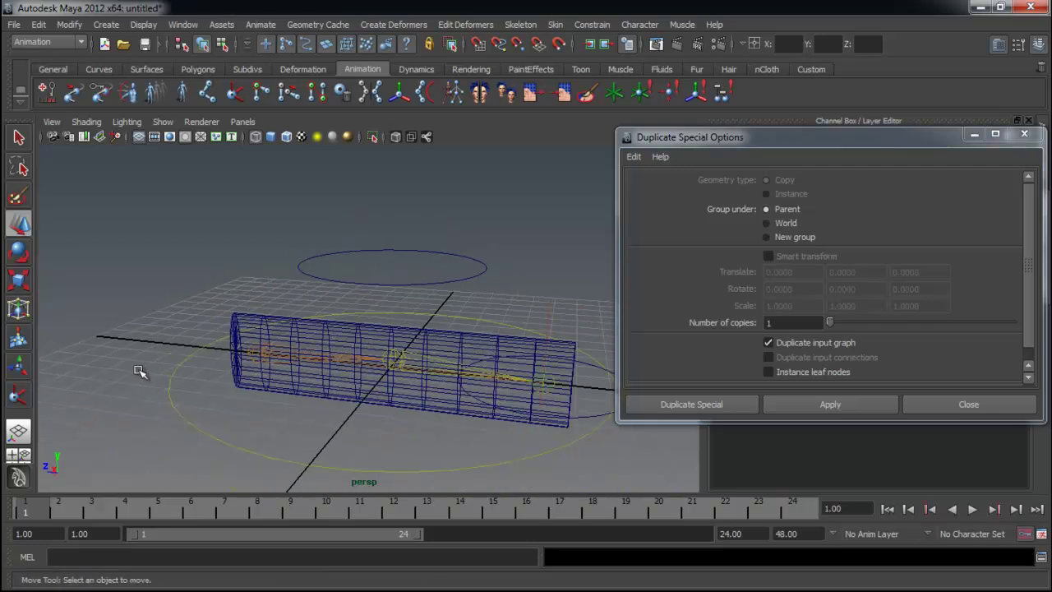
pyautogui.click(244, 319)
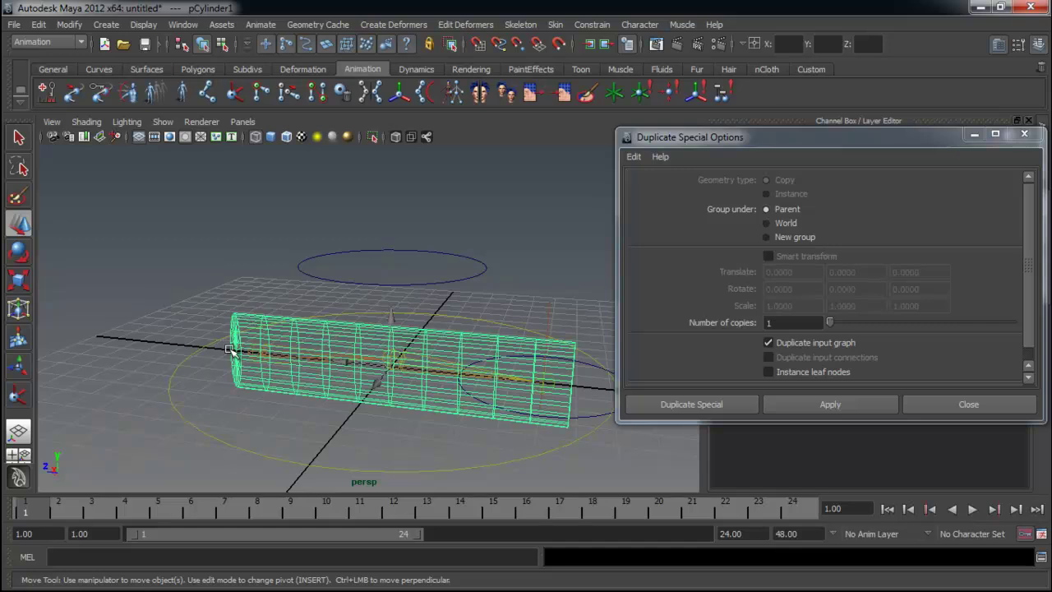
pyautogui.keyDown('shift'); pyautogui.click(199, 403); pyautogui.keyUp('shift')
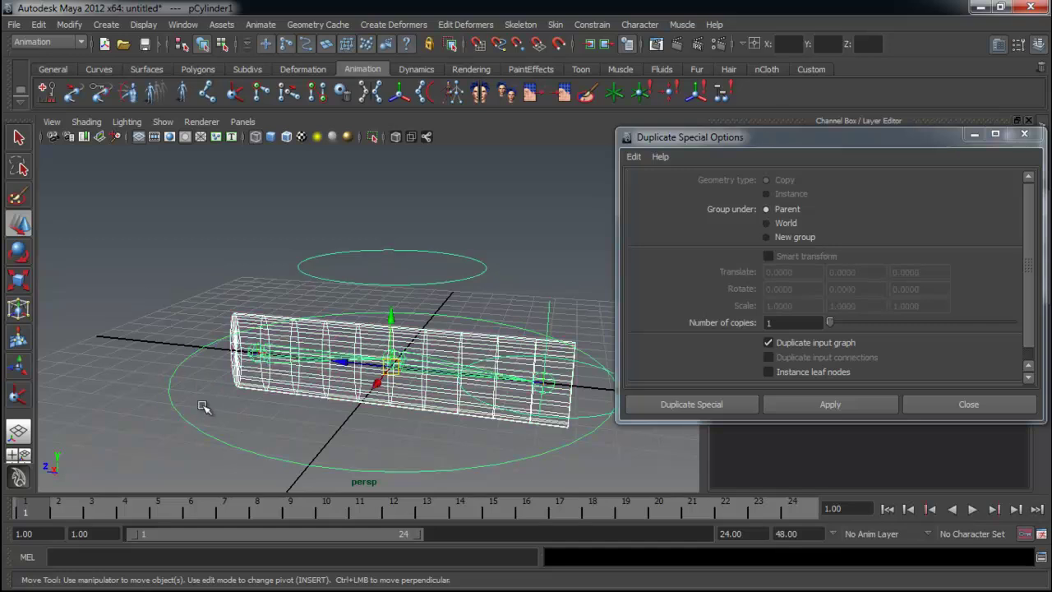
pyautogui.click(835, 404)
pyautogui.moveTo(390, 317); pyautogui.dragTo(437, 103)
pyautogui.keyDown('alt'); pyautogui.moveTo(437, 280); pyautogui.dragTo(362, 255, button='right'); pyautogui.keyUp('alt')
pyautogui.keyDown('alt'); pyautogui.moveTo(403, 207); pyautogui.dragTo(401, 279, button='middle'); pyautogui.keyUp('alt')
pyautogui.keyDown('alt'); pyautogui.moveTo(401, 279); pyautogui.dragTo(481, 274, button='right'); pyautogui.keyUp('alt')
pyautogui.moveTo(365, 229); pyautogui.dragTo(366, 219)
# Step: Try moving the duplicated rig's end control circle to bend the copied cylinder, and undo the move
pyautogui.keyDown('alt'); pyautogui.moveTo(485, 288); pyautogui.dragTo(455, 293); pyautogui.keyUp('alt')
pyautogui.click(521, 349)
pyautogui.click(520, 309)
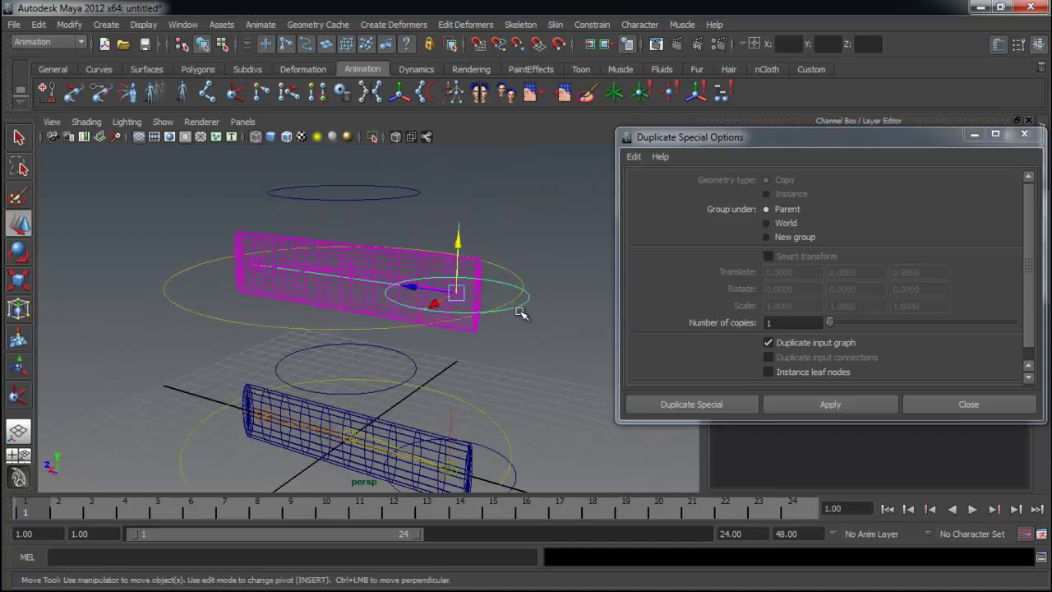
pyautogui.keyDown('alt'); pyautogui.moveTo(521, 312); pyautogui.dragTo(498, 337); pyautogui.keyUp('alt')
pyautogui.moveTo(428, 299); pyautogui.dragTo(381, 299)
pyautogui.hotkey('ctrl', 'z')
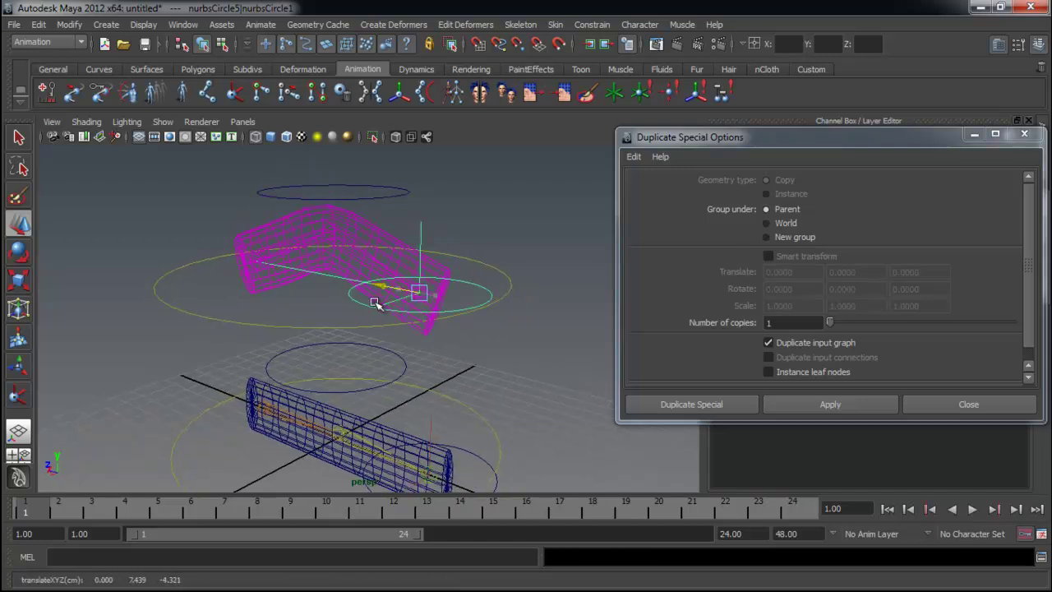
pyautogui.hotkey('ctrl', 'z')
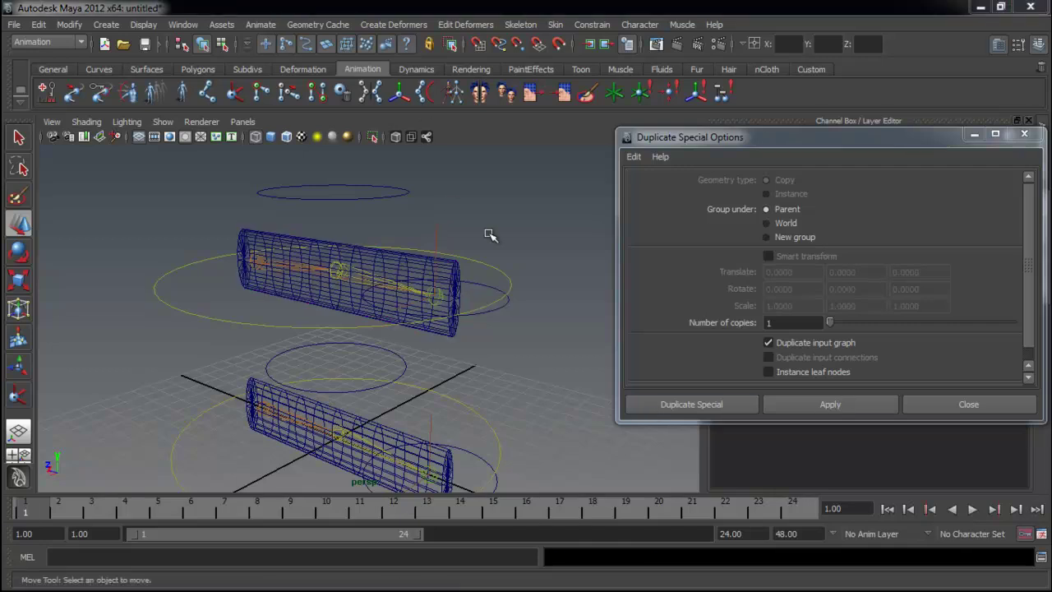
# Step: Bend the copied cylinder again by moving its end control circle, and view the result from another angle
pyautogui.keyDown('alt'); pyautogui.moveTo(411, 229); pyautogui.dragTo(427, 294); pyautogui.keyUp('alt')
pyautogui.click(503, 317)
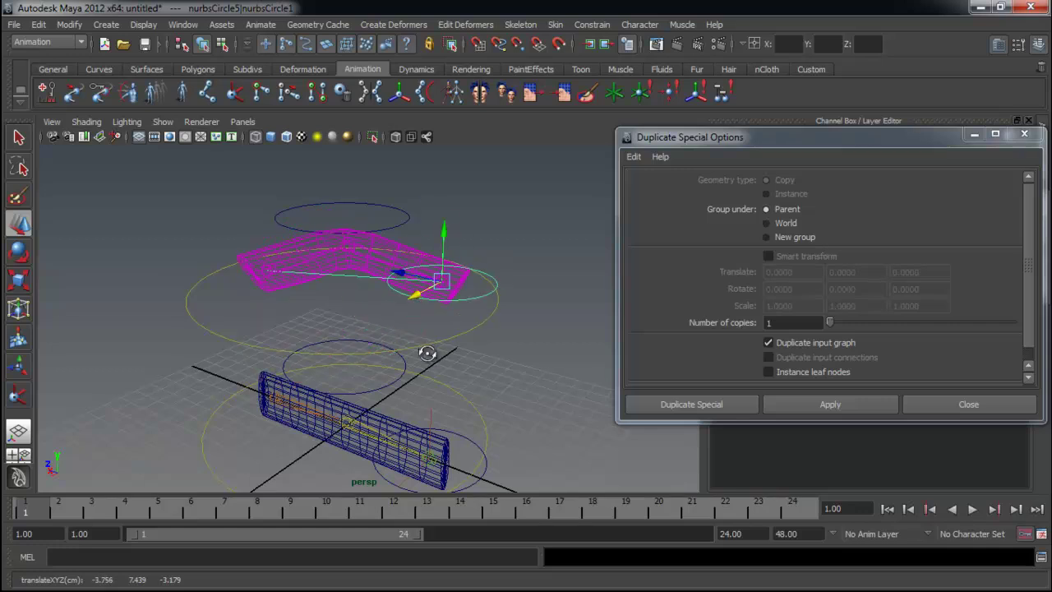
pyautogui.keyDown('alt'); pyautogui.moveTo(427, 353); pyautogui.dragTo(474, 319); pyautogui.keyUp('alt')
# Step: Delete the raised copy's large main circle along with the rig under it
pyautogui.click(370, 277)
pyautogui.keyDown('alt'); pyautogui.moveTo(371, 278); pyautogui.dragTo(365, 296); pyautogui.keyUp('alt')
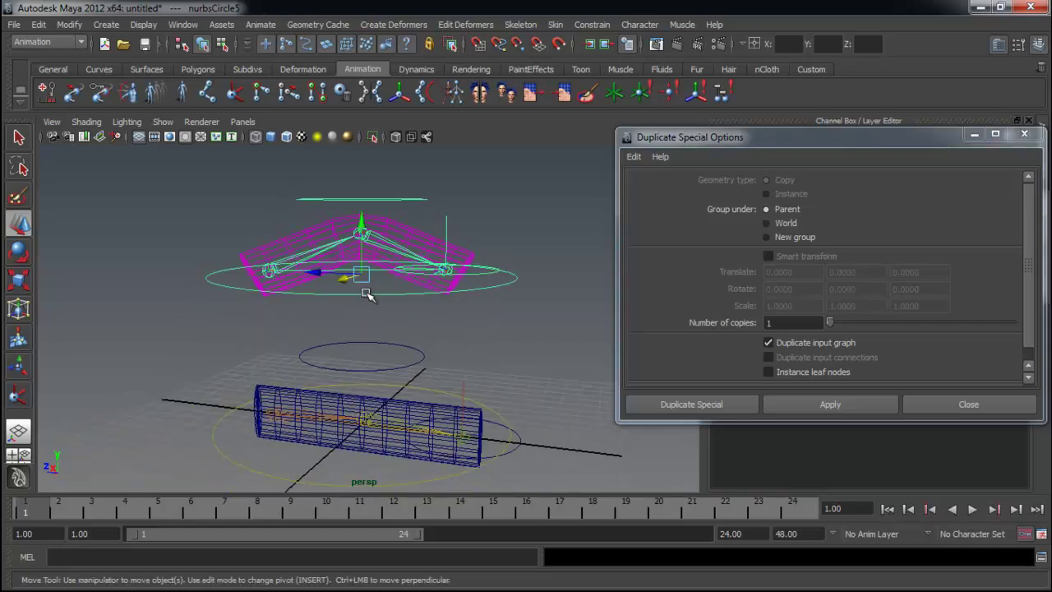
pyautogui.press('Delete')
# Step: Move the original rig's end control circle away from the leftover duplicate cylinder and delete that duplicate
pyautogui.keyDown('alt'); pyautogui.moveTo(458, 410); pyautogui.dragTo(382, 402); pyautogui.keyUp('alt')
pyautogui.click(440, 355)
pyautogui.keyDown('alt'); pyautogui.moveTo(445, 356); pyautogui.dragTo(430, 389); pyautogui.keyUp('alt')
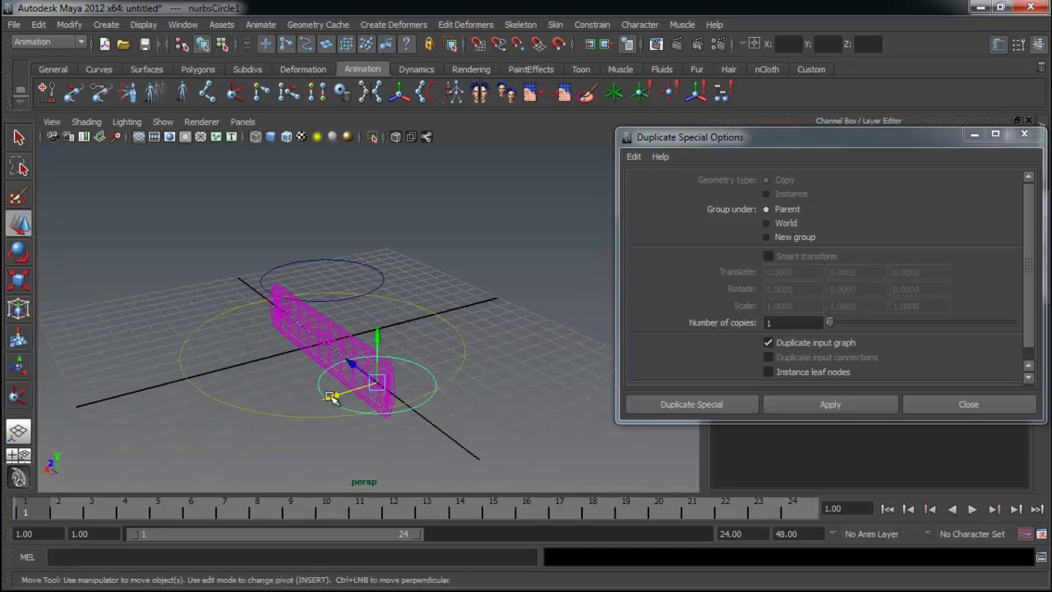
pyautogui.moveTo(331, 397); pyautogui.dragTo(238, 406)
pyautogui.click(359, 383)
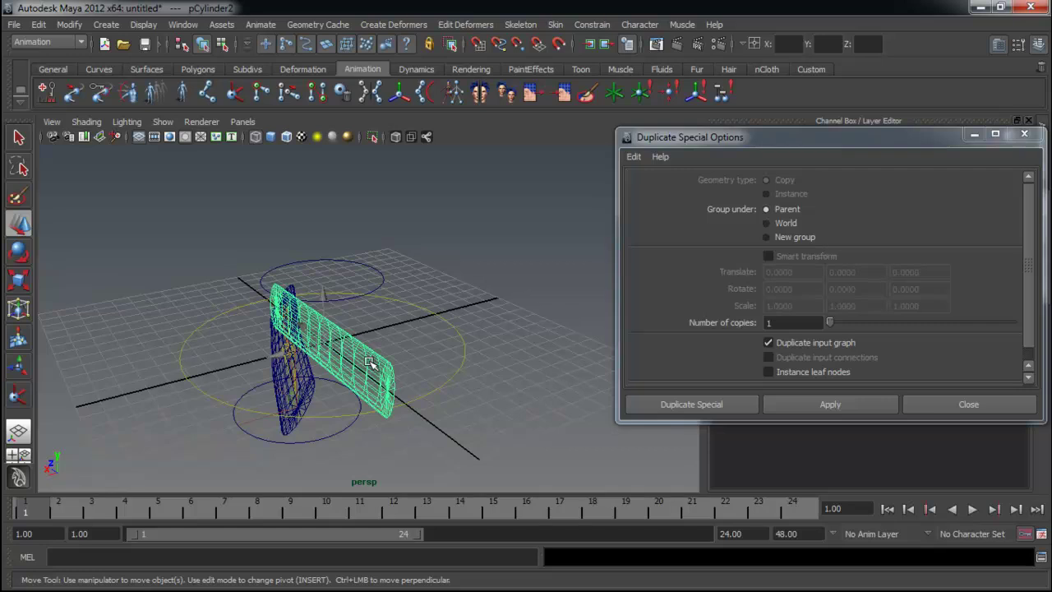
pyautogui.press('Delete')
# Step: Key the end control circle in a bent pose at frame 1, and move it across to a new pose at frame 10
pyautogui.click(359, 400)
pyautogui.moveTo(266, 384); pyautogui.dragTo(244, 359)
pyautogui.click(26, 498)
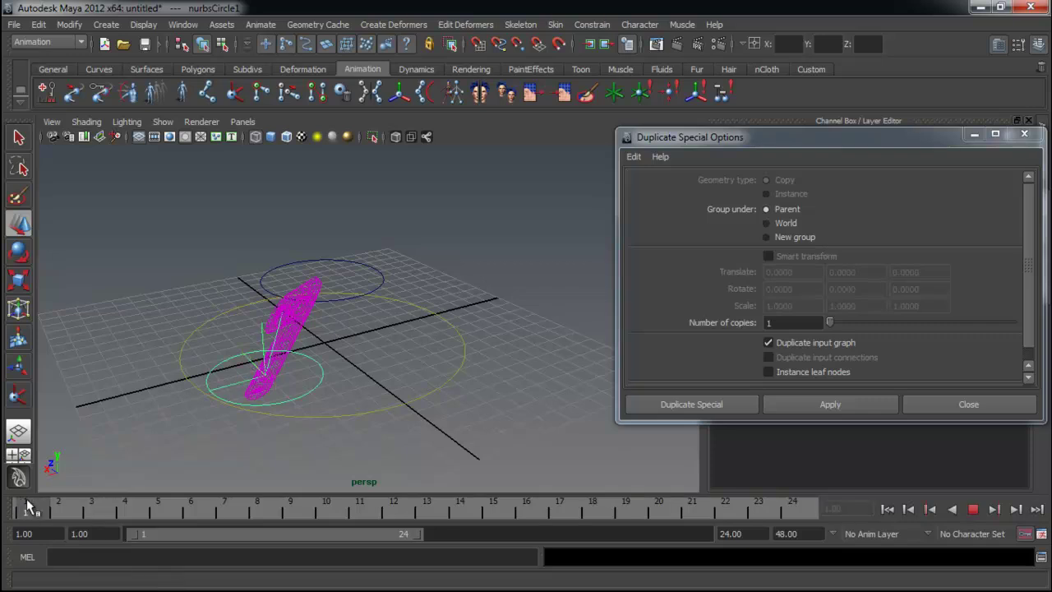
pyautogui.moveTo(48, 501)
pyautogui.mouseDown()
pyautogui.moveTo(354, 505)
pyautogui.moveTo(346, 509)
pyautogui.mouseUp()
pyautogui.moveTo(220, 383); pyautogui.dragTo(380, 342)
# Step: Position the pole vector circle to follow the bend at frames 10 and 1, keying it at both frames
pyautogui.click(331, 265)
pyautogui.keyDown('alt'); pyautogui.moveTo(332, 276); pyautogui.dragTo(317, 299); pyautogui.keyUp('alt')
pyautogui.moveTo(267, 277); pyautogui.dragTo(346, 270)
pyautogui.moveTo(238, 509); pyautogui.dragTo(5, 521)
pyautogui.moveTo(349, 268); pyautogui.dragTo(169, 268)
pyautogui.moveTo(213, 233); pyautogui.dragTo(208, 206)
pyautogui.moveTo(171, 263); pyautogui.dragTo(155, 266)
pyautogui.press('s')
# Step: Return to frame 10, move the end control circle outward until the cylinder straightens, and key the new position
pyautogui.moveTo(85, 506); pyautogui.dragTo(256, 505)
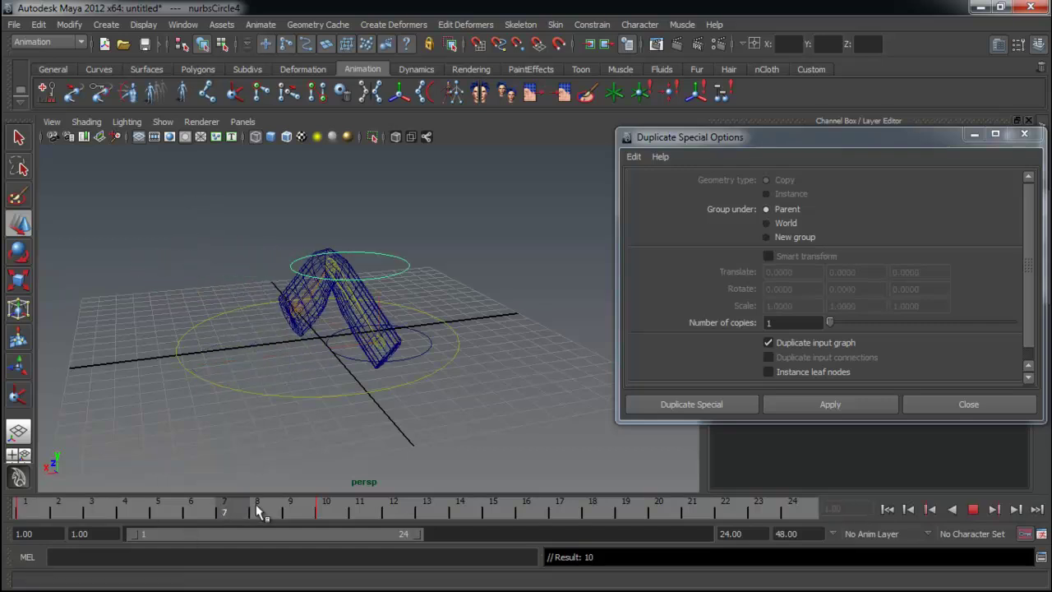
pyautogui.moveTo(182, 478); pyautogui.dragTo(347, 474)
pyautogui.keyDown('alt'); pyautogui.moveTo(488, 357); pyautogui.dragTo(462, 334); pyautogui.keyUp('alt')
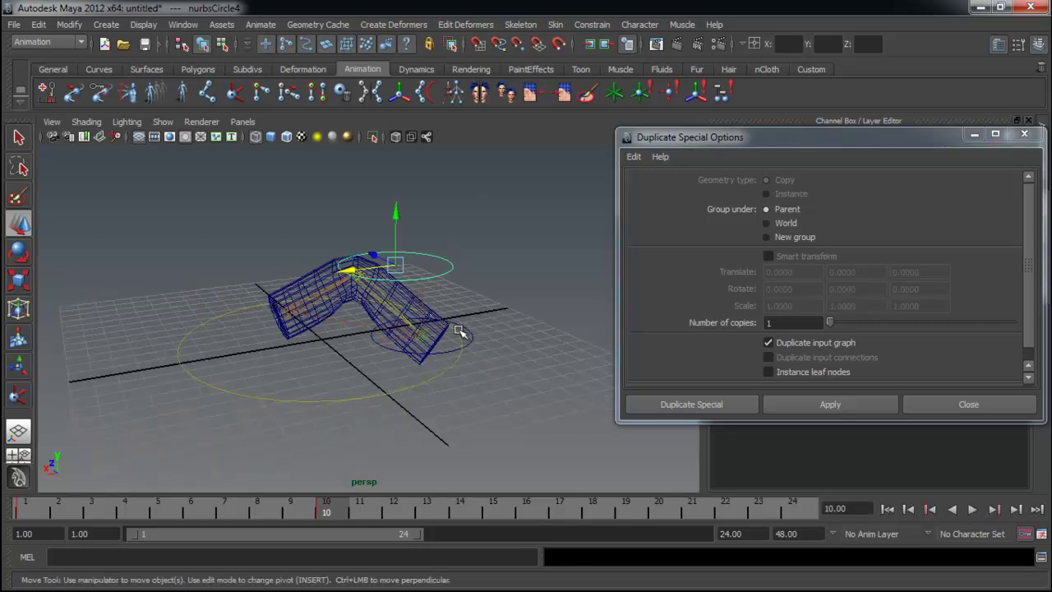
pyautogui.click(444, 328)
pyautogui.moveTo(403, 317); pyautogui.dragTo(493, 352)
pyautogui.press('s')
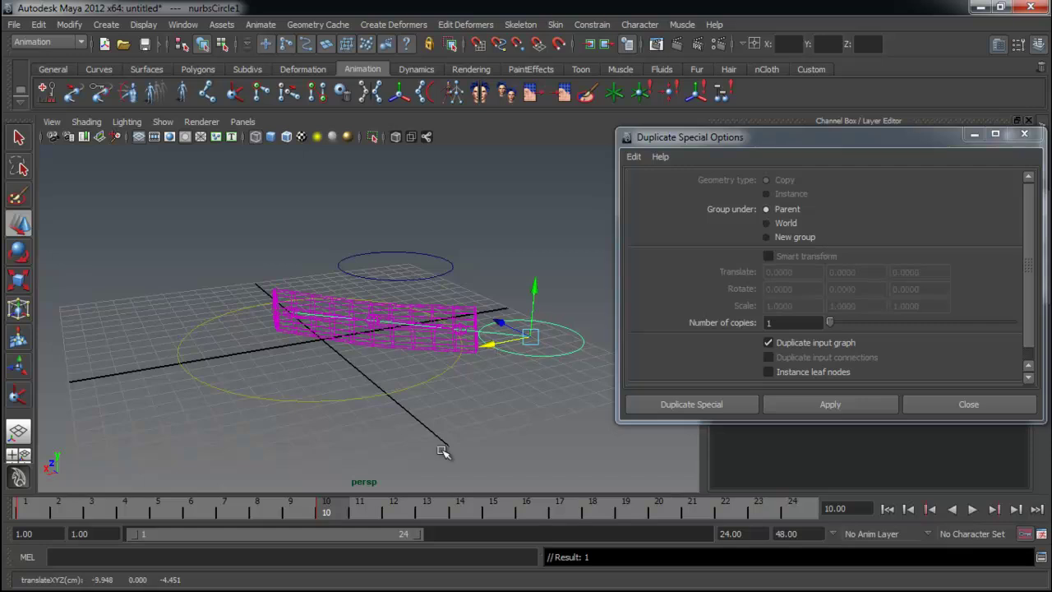
# Step: Scrub the animation back to frame 1 to check the motion, and deselect the control
pyautogui.hotkey('alt', 'v')
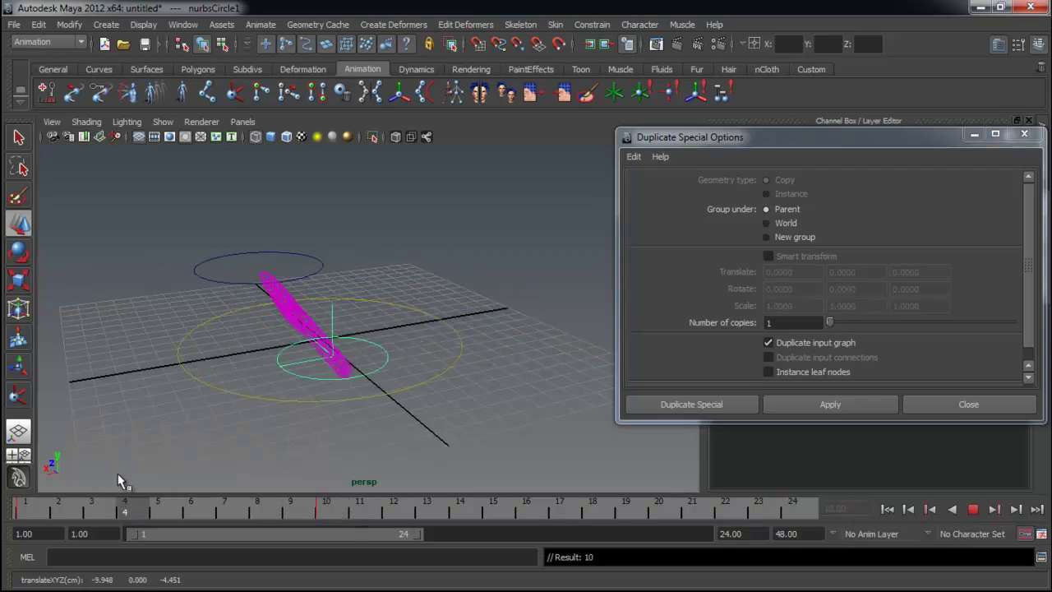
pyautogui.moveTo(207, 465); pyautogui.dragTo(20, 465)
pyautogui.click(434, 428)
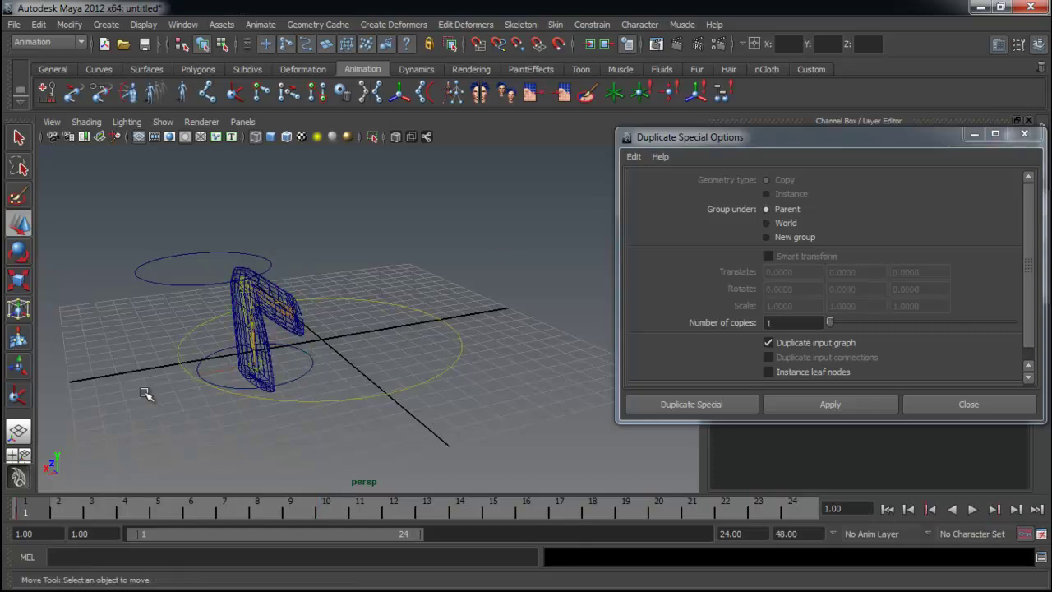
# Step: Open the Graph Editor and load the animation curves of both the end control and pole vector circles
pyautogui.click(182, 23)
pyautogui.moveTo(211, 64)
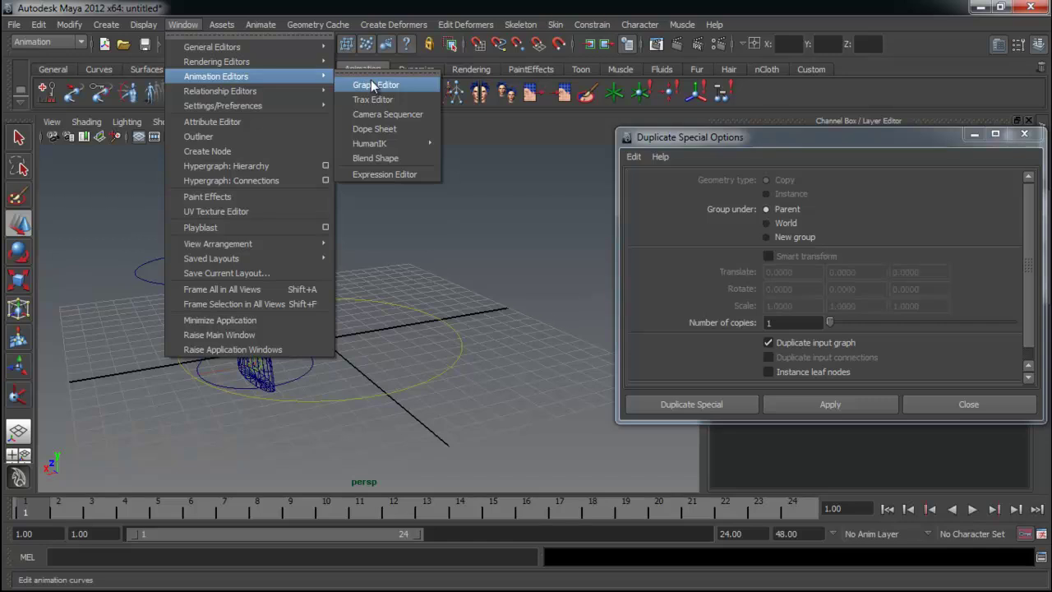
pyautogui.click(372, 84)
pyautogui.click(726, 140)
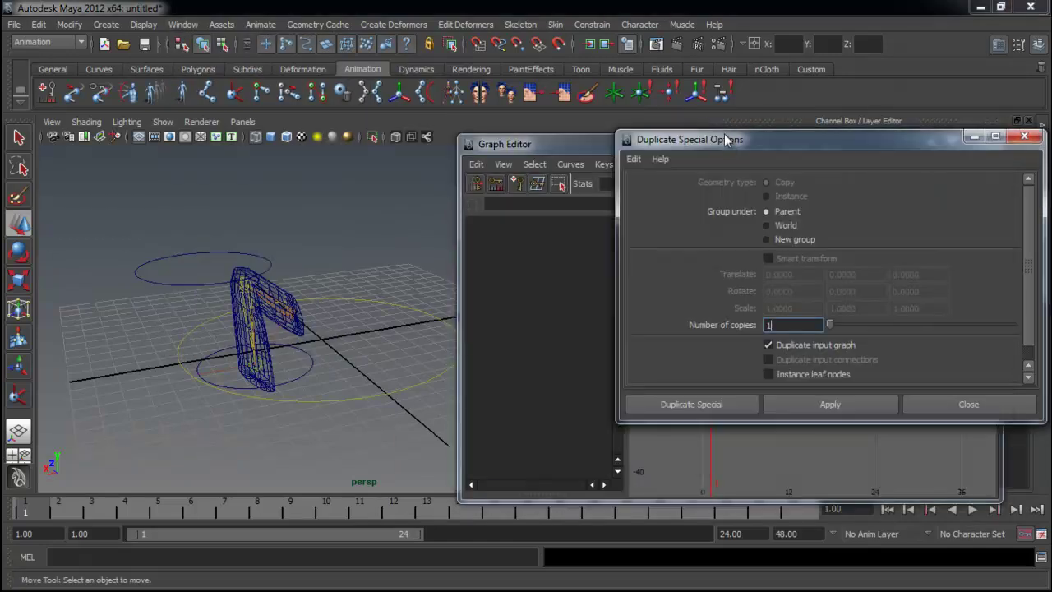
pyautogui.moveTo(616, 145); pyautogui.dragTo(591, 109)
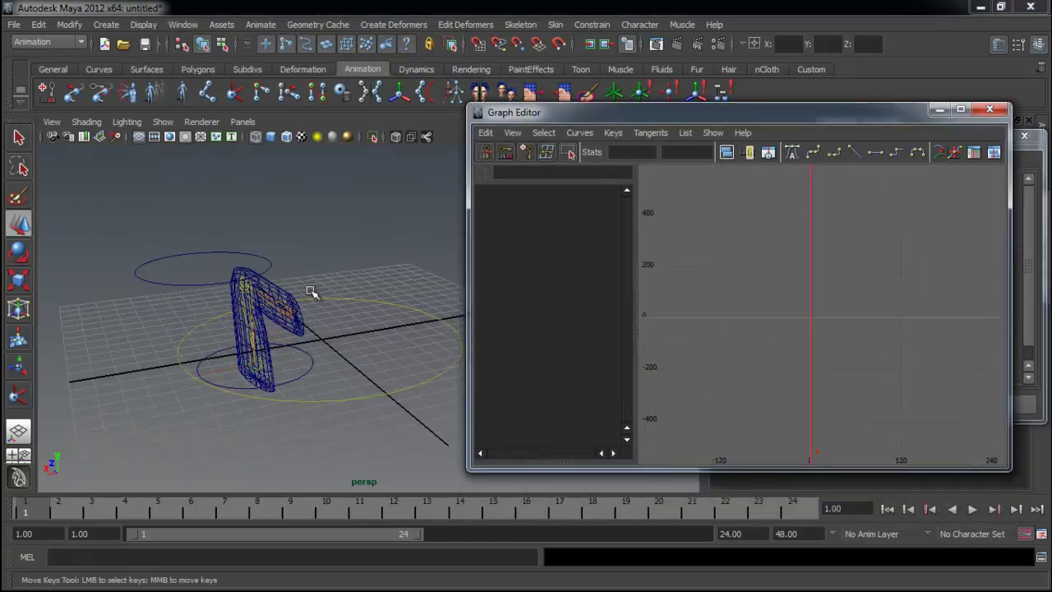
pyautogui.click(308, 364)
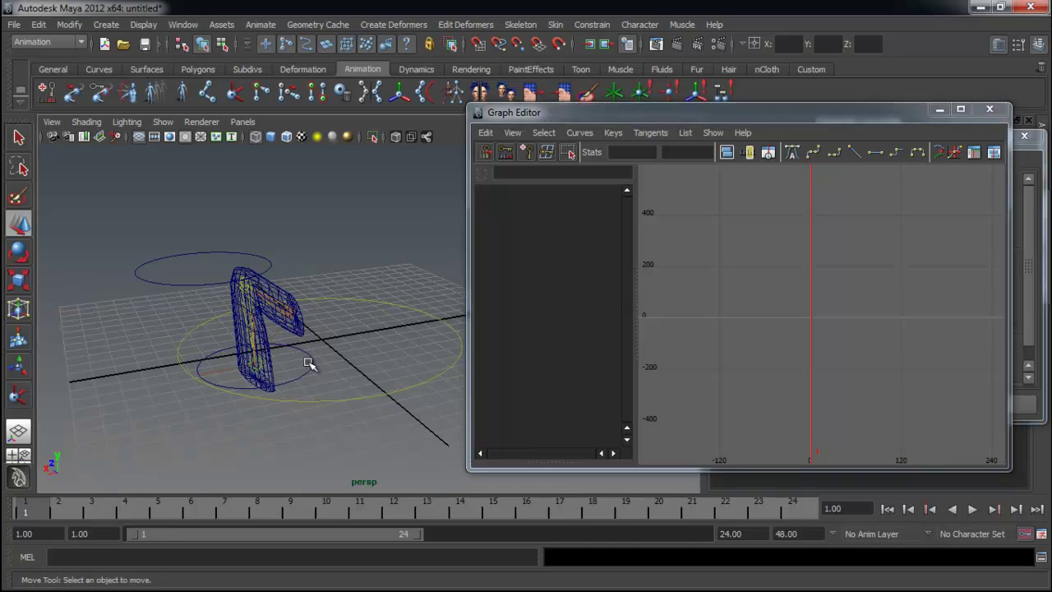
pyautogui.click(326, 379)
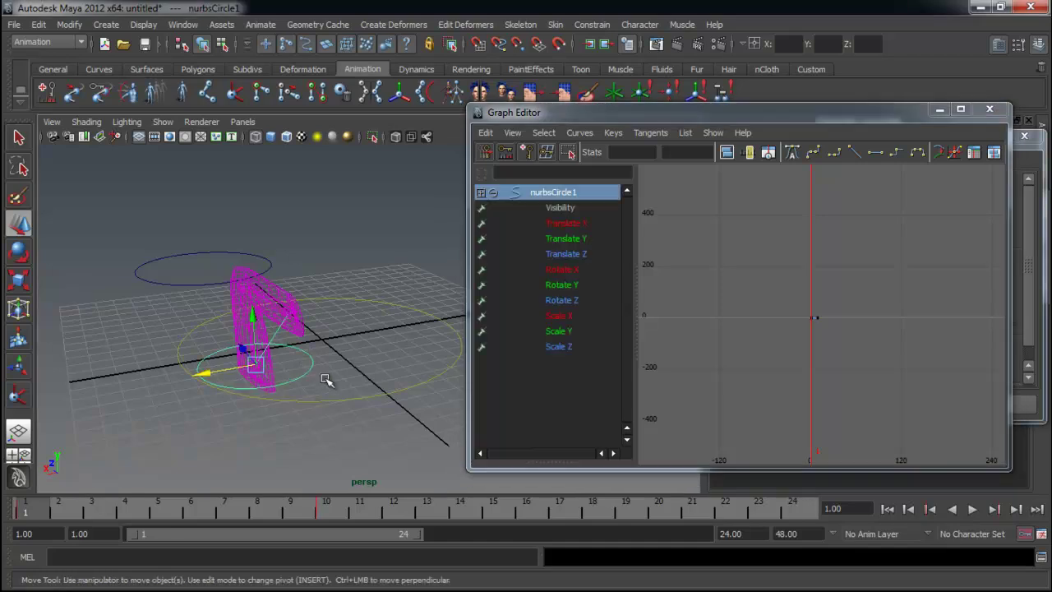
pyautogui.keyDown('shift'); pyautogui.click(171, 284); pyautogui.keyUp('shift')
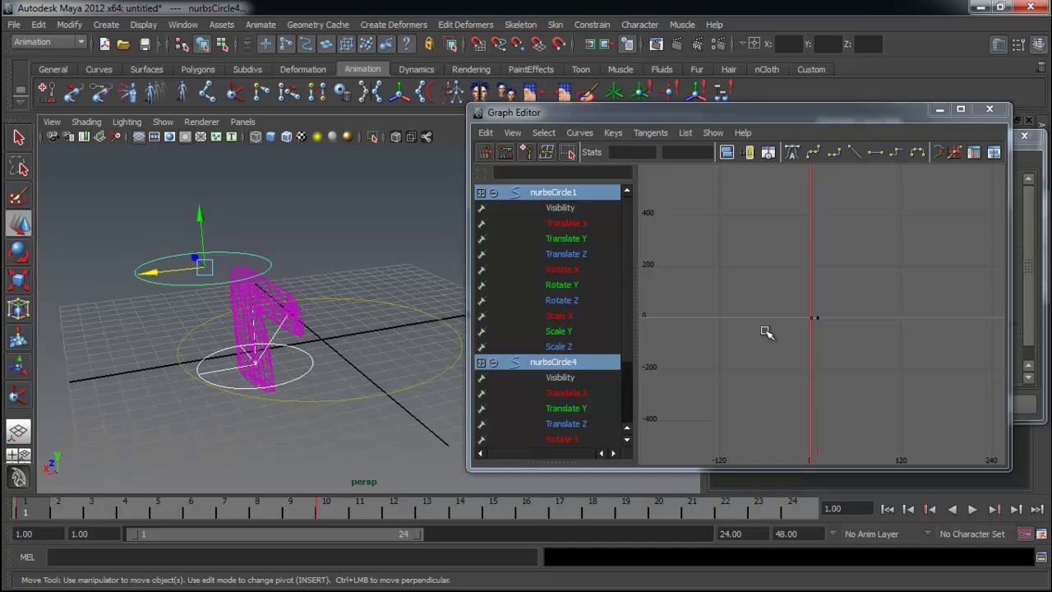
# Step: Select all keys of both circles' curves and set their Post Infinity to Oscillate
pyautogui.press('f')
pyautogui.keyDown('alt'); pyautogui.moveTo(879, 354); pyautogui.dragTo(885, 355, button='right'); pyautogui.keyUp('alt')
pyautogui.keyDown('alt'); pyautogui.moveTo(813, 357); pyautogui.dragTo(868, 364, button='middle'); pyautogui.keyUp('alt')
pyautogui.keyDown('alt'); pyautogui.moveTo(743, 347); pyautogui.dragTo(801, 347, button='right'); pyautogui.keyUp('alt')
pyautogui.keyDown('alt'); pyautogui.moveTo(871, 368); pyautogui.dragTo(876, 291, button='middle'); pyautogui.keyUp('alt')
pyautogui.moveTo(763, 286)
pyautogui.keyDown('alt'); pyautogui.mouseDown(button='right')
pyautogui.moveTo(784, 289)
pyautogui.moveTo(773, 286)
pyautogui.mouseUp(button='right'); pyautogui.keyUp('alt')
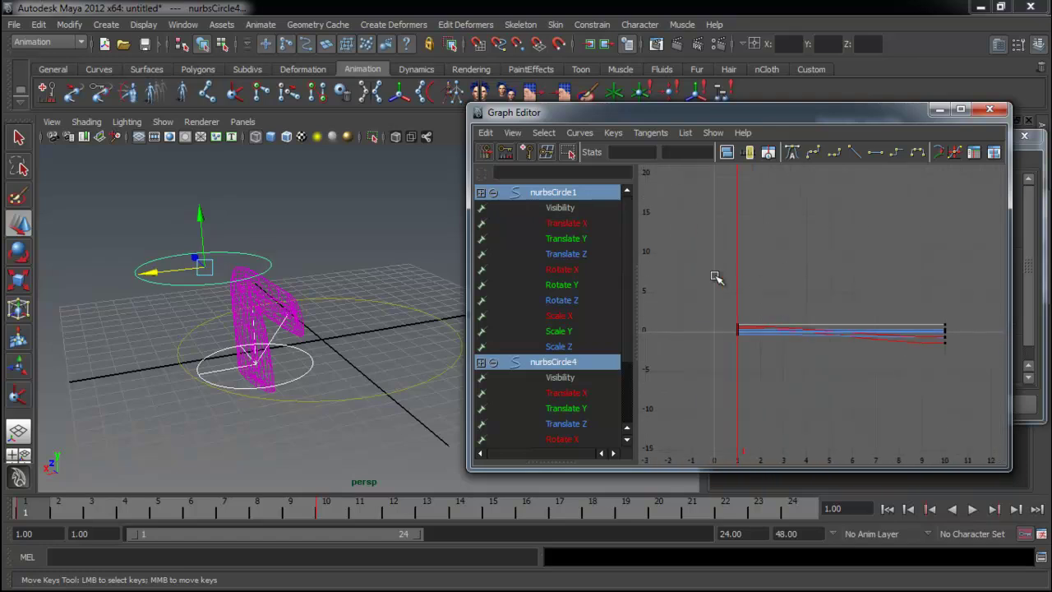
pyautogui.click(512, 135)
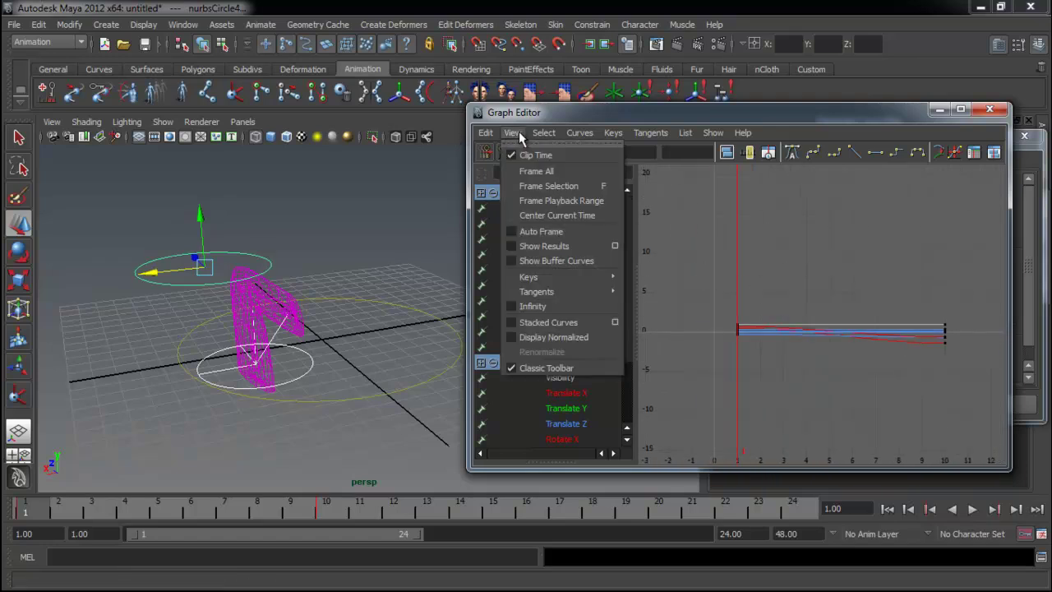
pyautogui.moveTo(730, 300); pyautogui.dragTo(982, 418)
pyautogui.click(580, 133)
pyautogui.moveTo(622, 173)
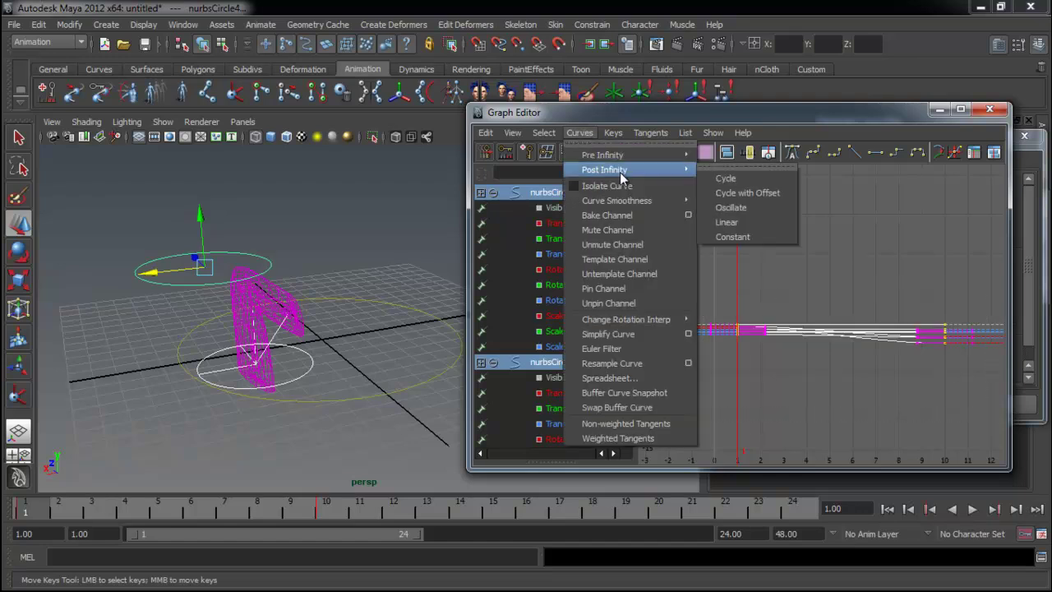
pyautogui.moveTo(636, 201)
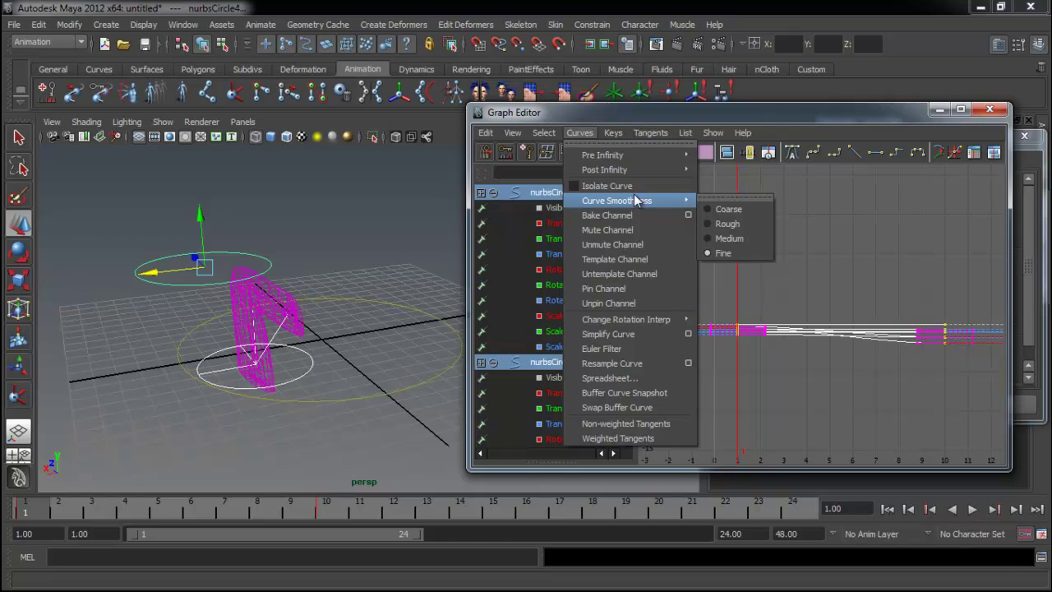
pyautogui.moveTo(654, 169)
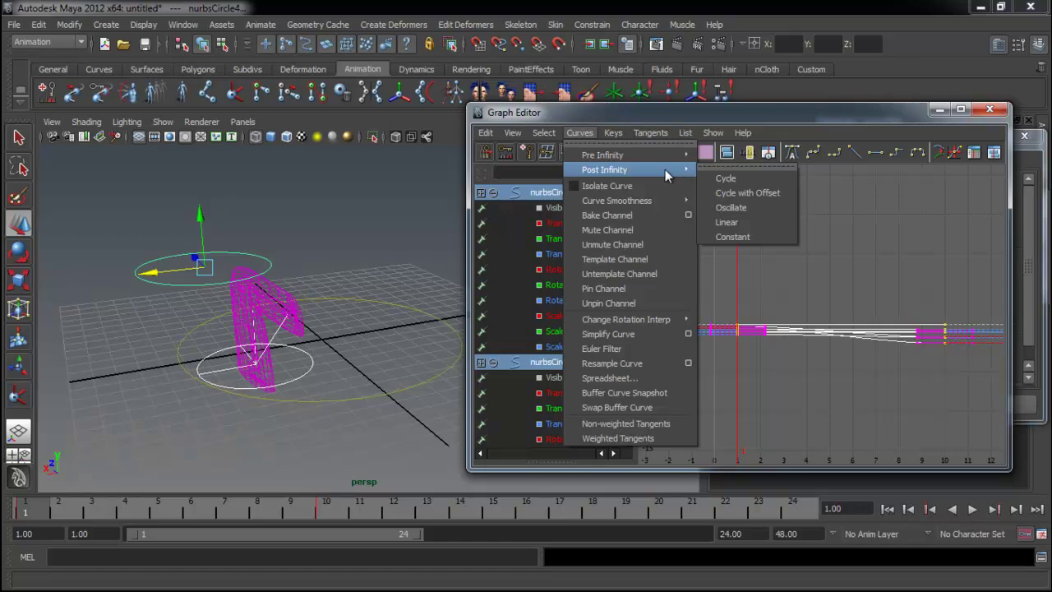
pyautogui.click(768, 207)
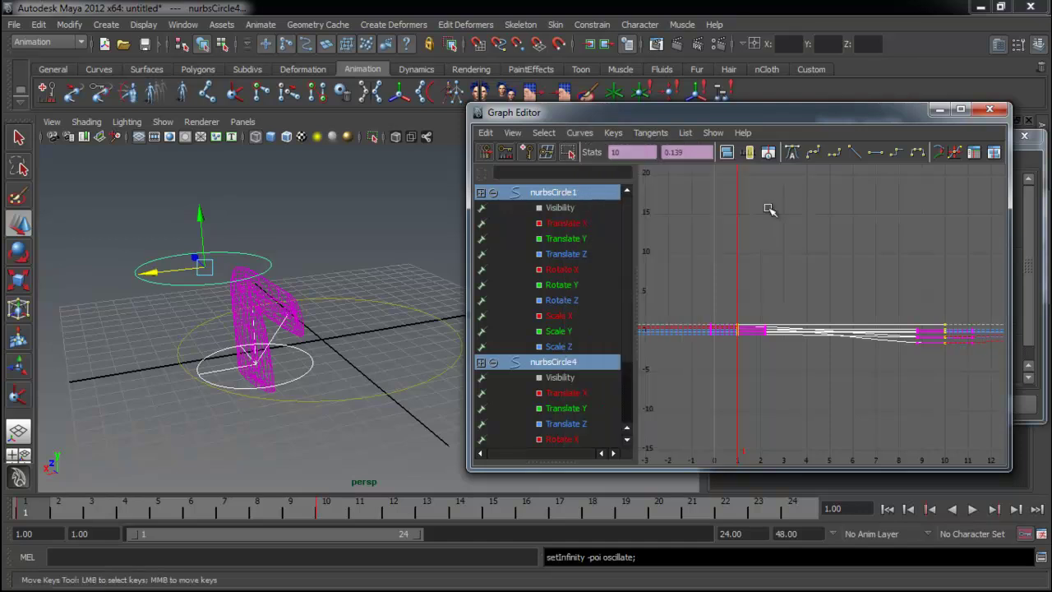
# Step: Close the Graph Editor, deselect the circles, and play the animation briefly
pyautogui.click(989, 108)
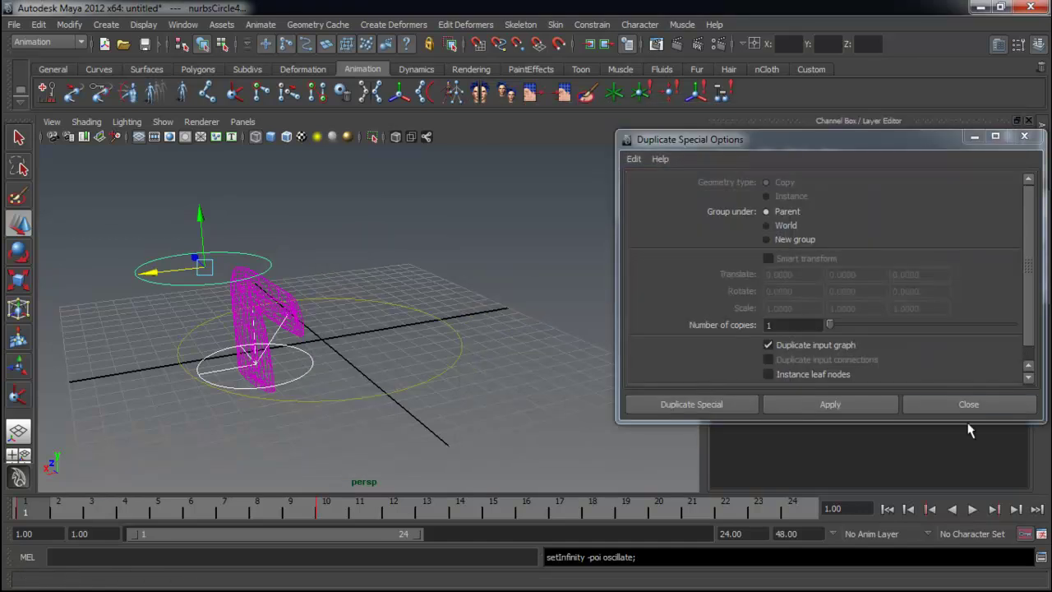
pyautogui.click(622, 444)
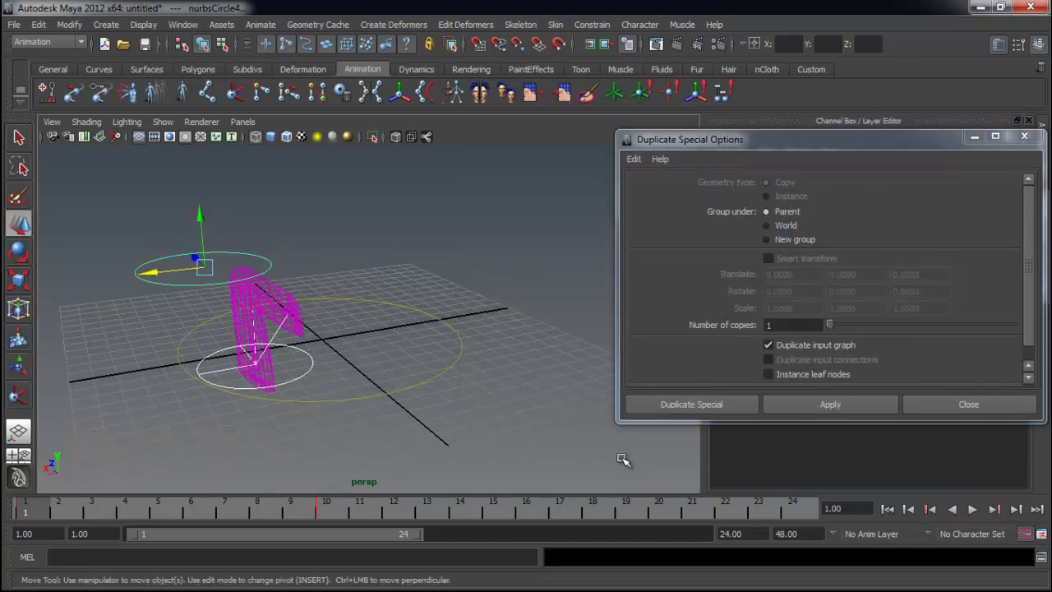
pyautogui.click(972, 510)
pyautogui.click(932, 509)
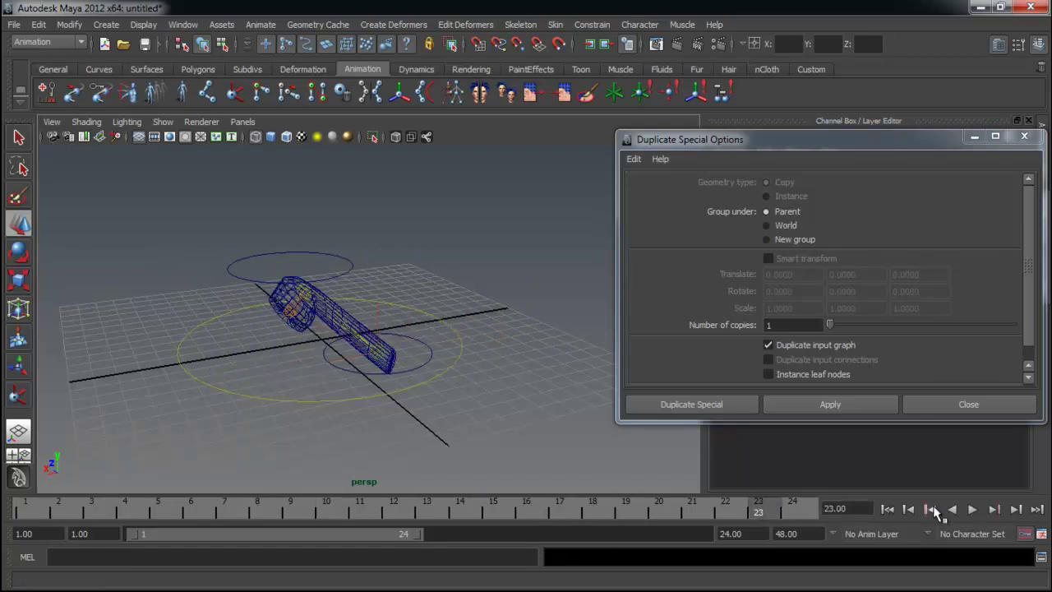
# Step: Set the playback end to frame 1000, and play the oscillating animation before stopping it
pyautogui.click(730, 533)
pyautogui.write('1000')
pyautogui.press('Return')
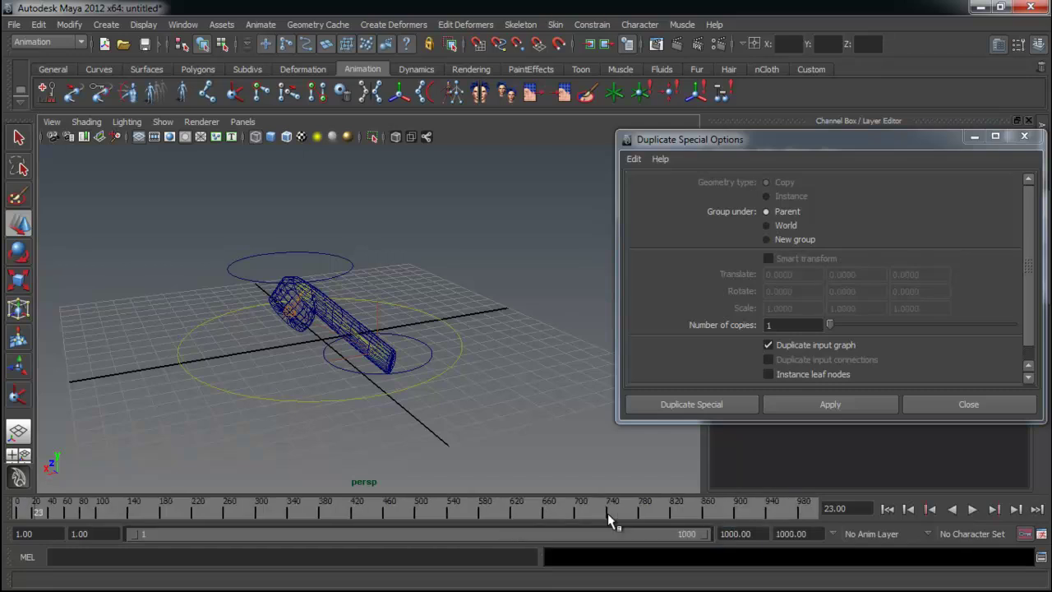
pyautogui.click(972, 510)
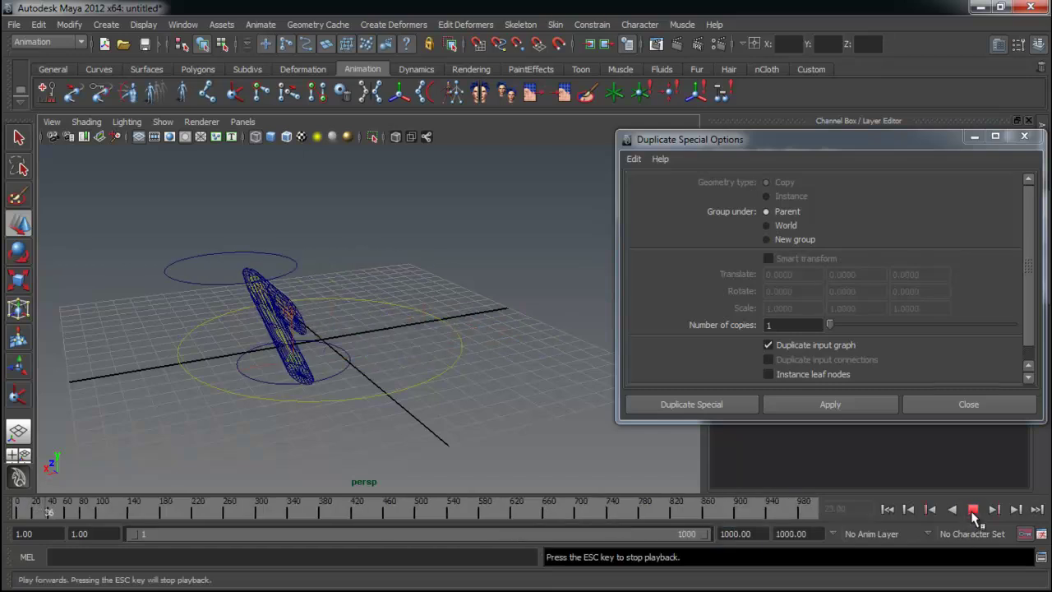
pyautogui.press('Escape')
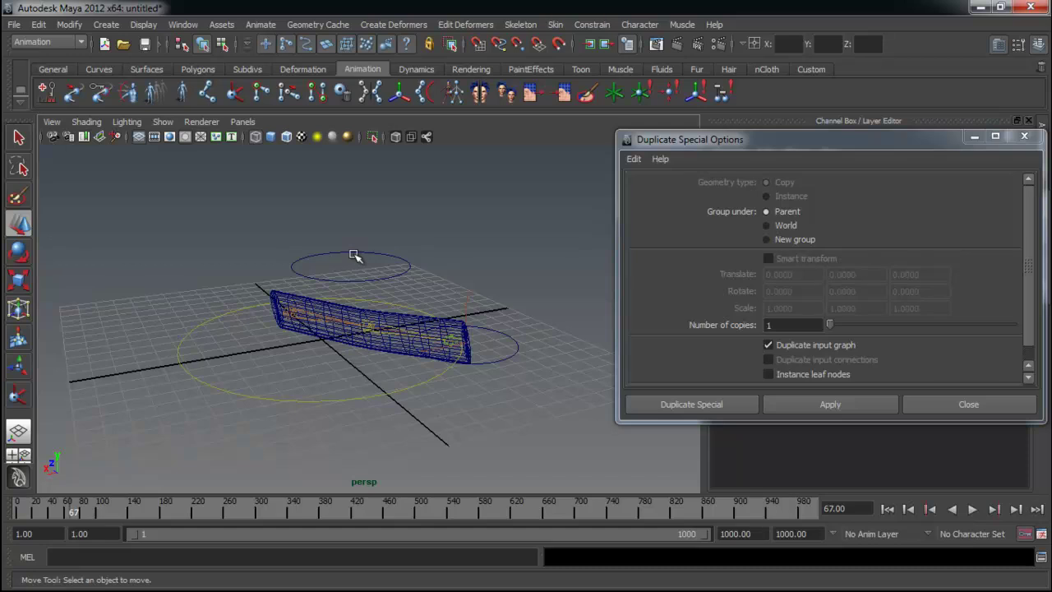
# Step: Duplicate the rig's main circle and cylinder with their input graph, and move the copy straight up above the original
pyautogui.moveTo(181, 414); pyautogui.dragTo(385, 458)
pyautogui.keyDown('alt'); pyautogui.moveTo(342, 396); pyautogui.dragTo(367, 415); pyautogui.keyUp('alt')
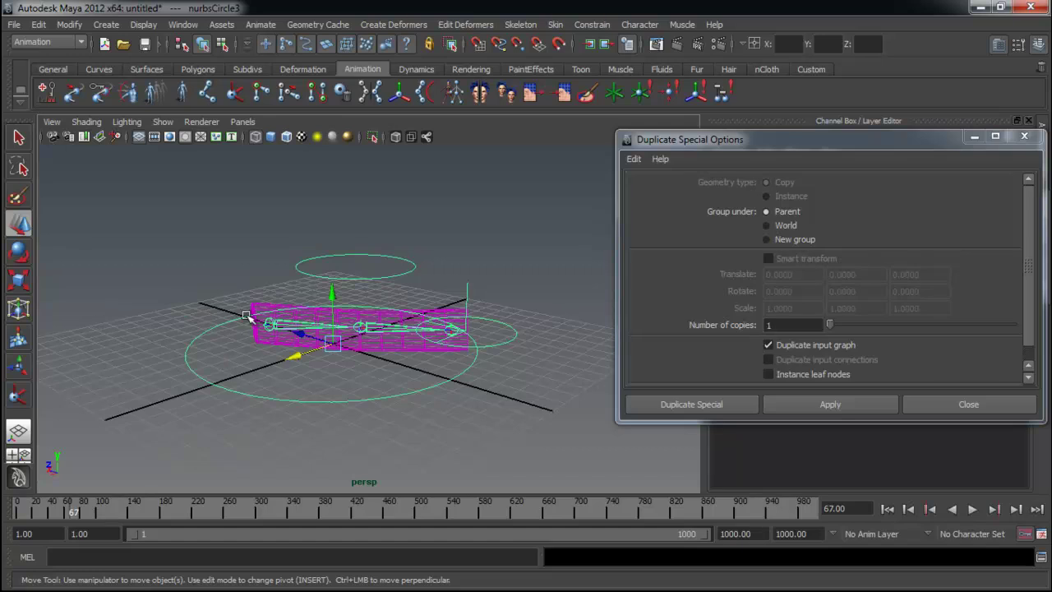
pyautogui.click(496, 431)
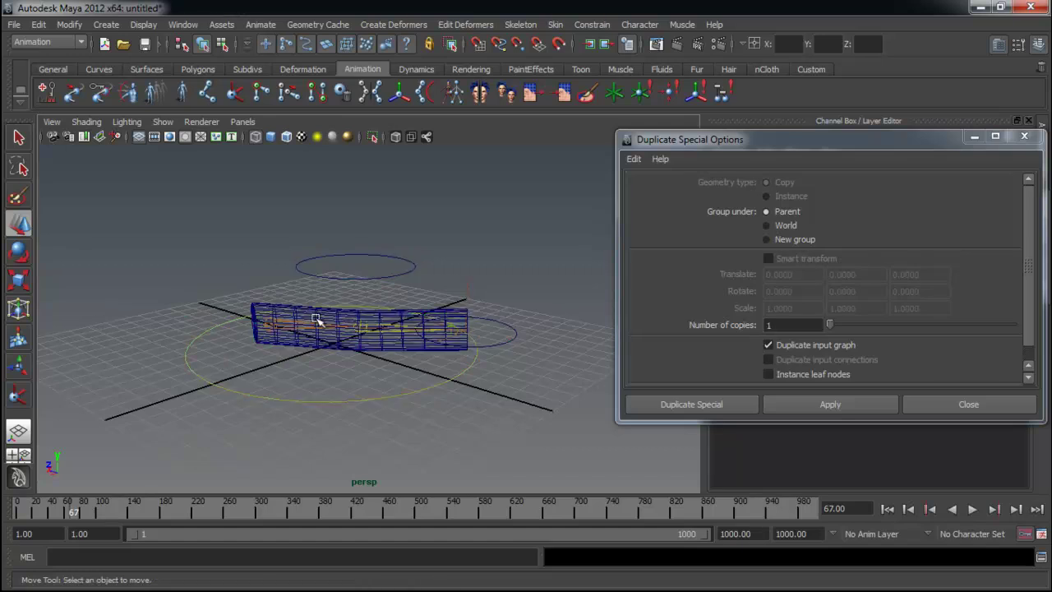
pyautogui.click(268, 309)
pyautogui.keyDown('shift'); pyautogui.moveTo(299, 378); pyautogui.dragTo(253, 417); pyautogui.keyUp('shift')
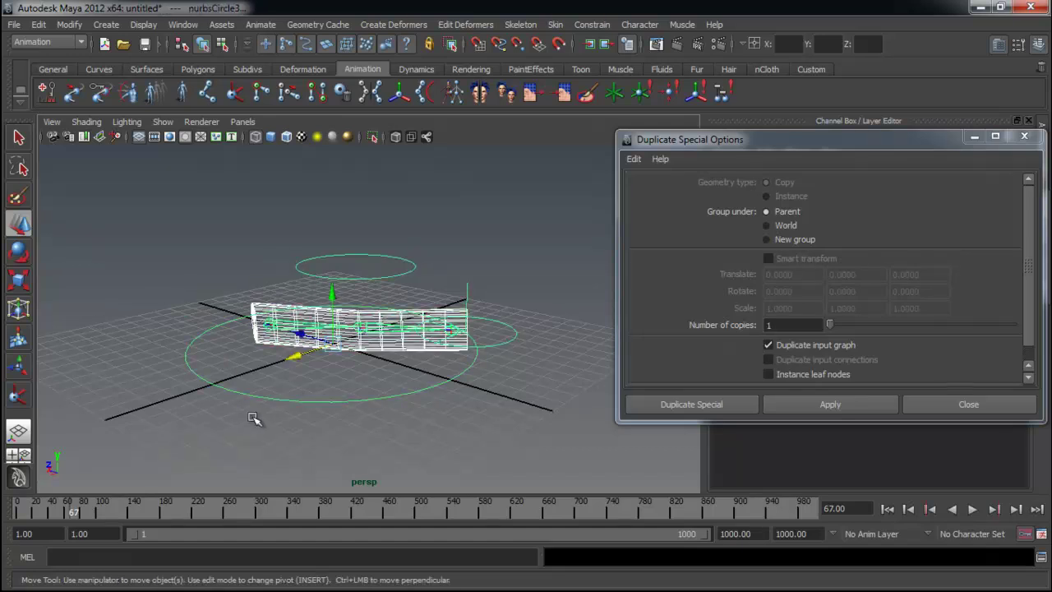
pyautogui.click(840, 405)
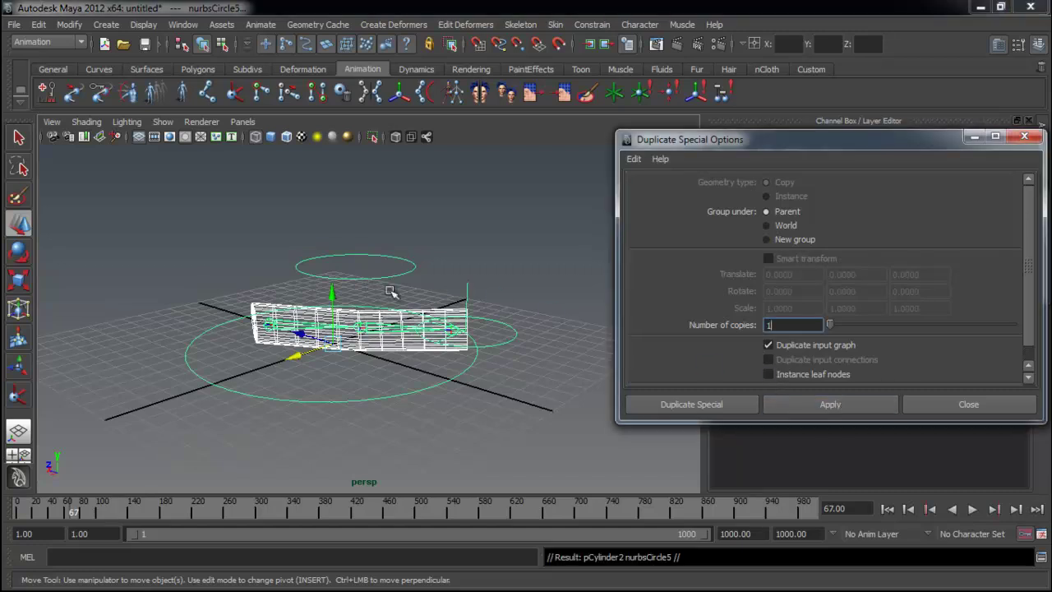
pyautogui.moveTo(331, 292); pyautogui.dragTo(343, 132)
# Step: Play the animation of both rigs from frame 1, and stop it
pyautogui.keyDown('alt'); pyautogui.moveTo(485, 244); pyautogui.dragTo(468, 247, button='right'); pyautogui.keyUp('alt')
pyautogui.keyDown('alt'); pyautogui.moveTo(470, 248); pyautogui.dragTo(481, 327, button='middle'); pyautogui.keyUp('alt')
pyautogui.keyDown('alt'); pyautogui.moveTo(481, 326); pyautogui.dragTo(468, 326, button='right'); pyautogui.keyUp('alt')
pyautogui.click(888, 509)
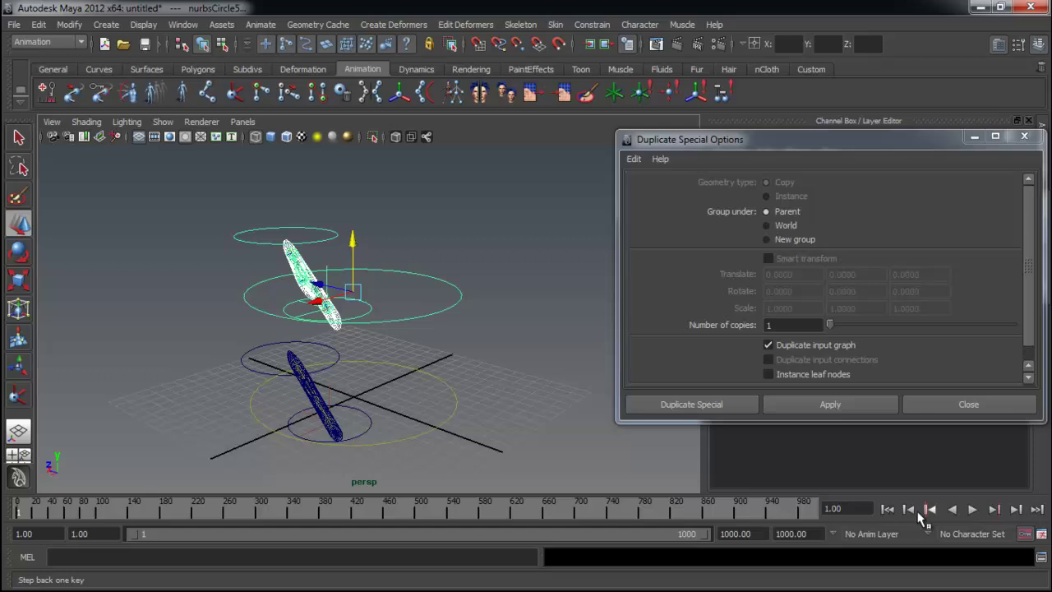
pyautogui.click(971, 510)
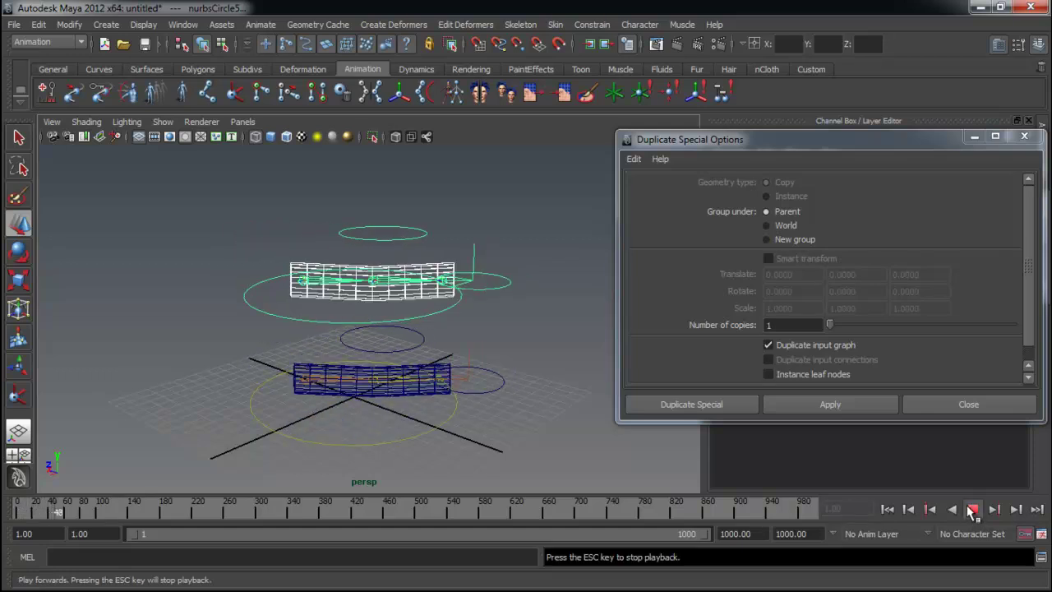
pyautogui.click(971, 509)
# Step: Select the upper copy's end control and pole vector circles, and shorten the playback range to frames 1 to 32
pyautogui.keyDown('alt'); pyautogui.moveTo(462, 328); pyautogui.dragTo(485, 334); pyautogui.keyUp('alt')
pyautogui.click(497, 324)
pyautogui.keyDown('alt'); pyautogui.moveTo(485, 333); pyautogui.dragTo(512, 333, button='right'); pyautogui.keyUp('alt')
pyautogui.moveTo(514, 274); pyautogui.dragTo(524, 282)
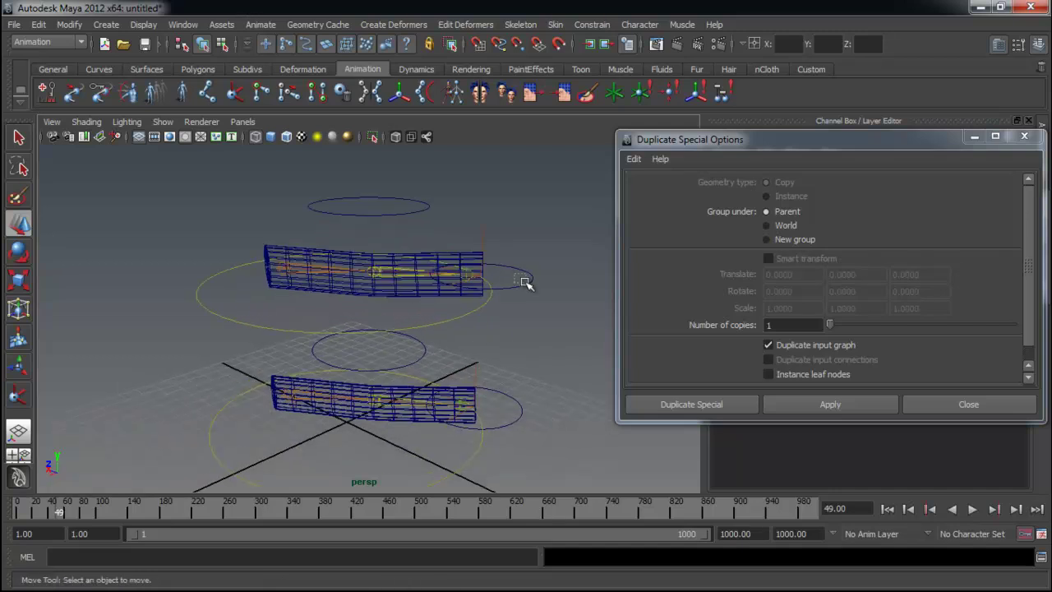
pyautogui.click(526, 283)
pyautogui.keyDown('shift'); pyautogui.click(403, 206); pyautogui.keyUp('shift')
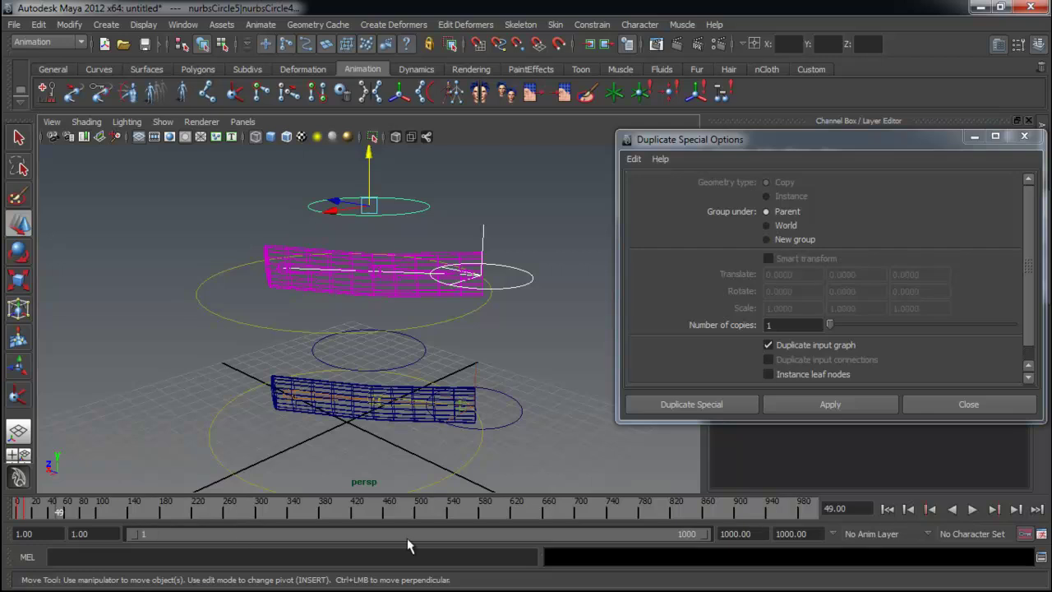
pyautogui.moveTo(698, 533); pyautogui.dragTo(134, 537)
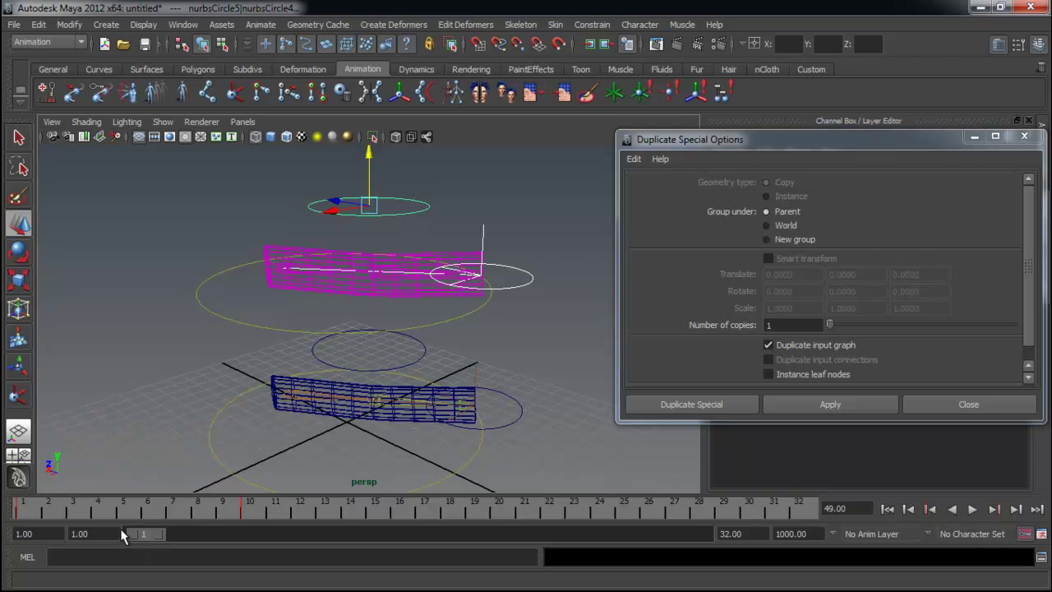
pyautogui.doubleClick(86, 534)
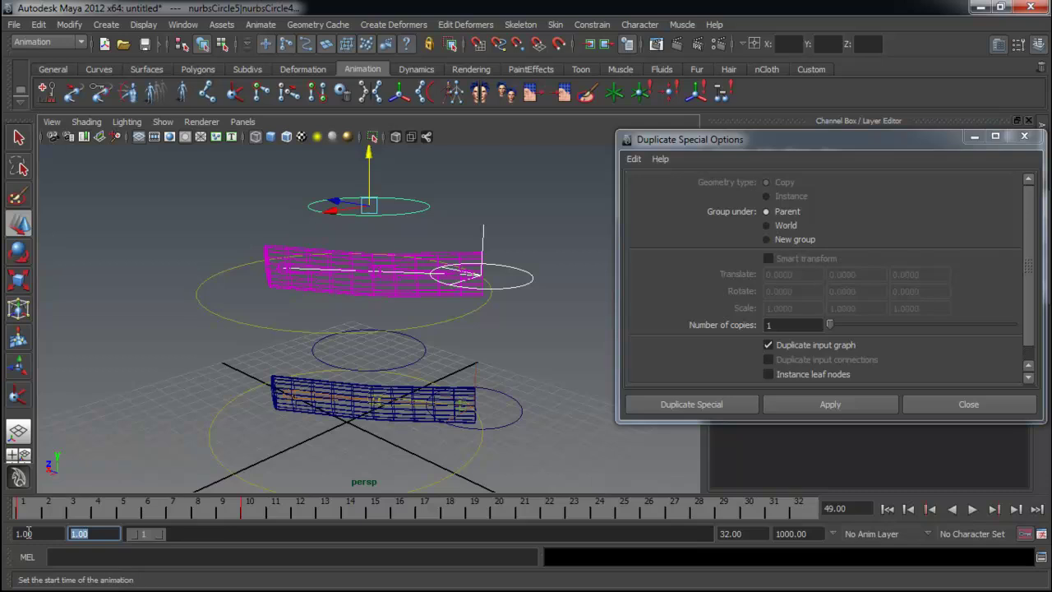
# Step: Shift the keys of the upper copy's end control and pole vector circles two frames earlier
pyautogui.keyDown('shift'); pyautogui.moveTo(259, 507); pyautogui.dragTo(5, 511); pyautogui.keyUp('shift')
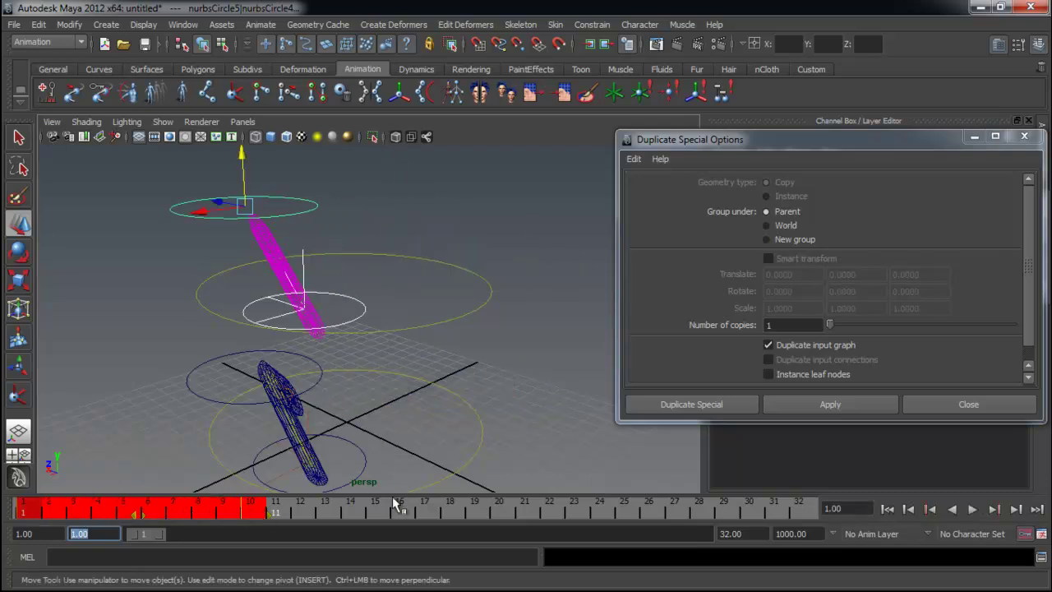
pyautogui.click(380, 506)
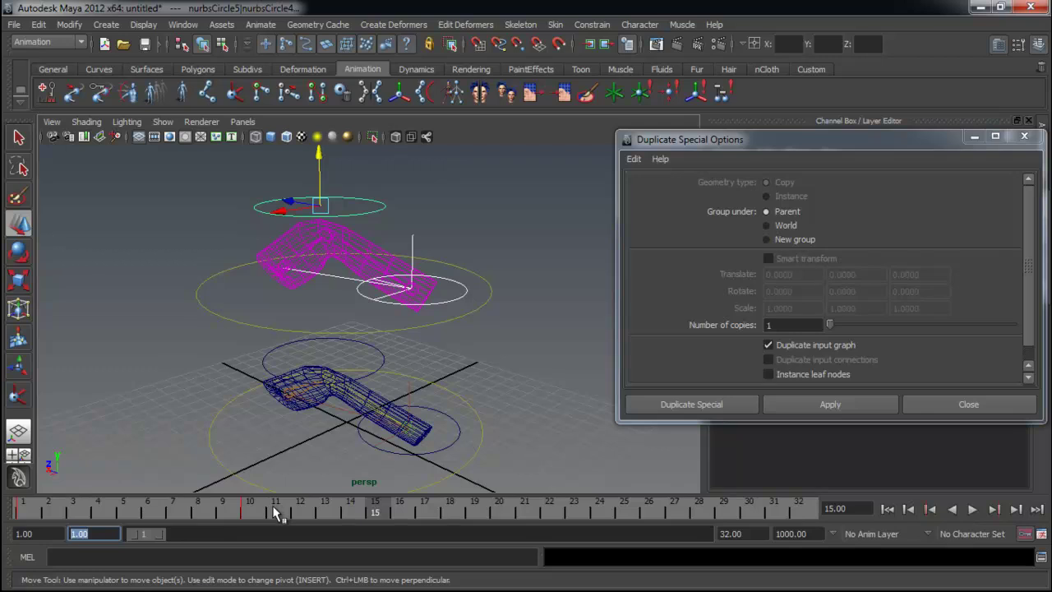
pyautogui.keyDown('shift'); pyautogui.moveTo(262, 511); pyautogui.dragTo(22, 509); pyautogui.keyUp('shift')
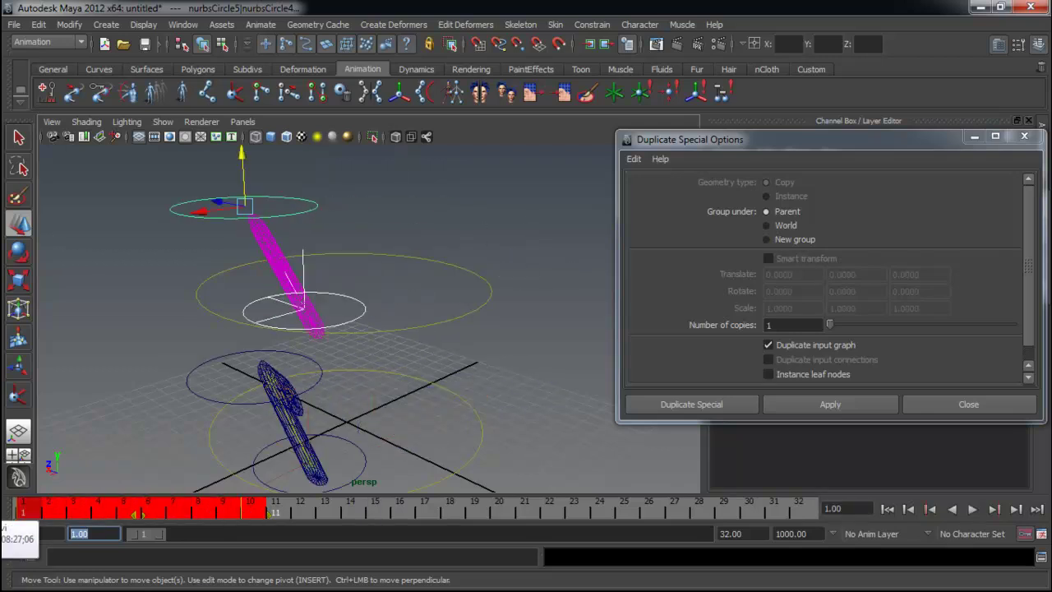
pyautogui.moveTo(142, 514); pyautogui.dragTo(94, 502)
pyautogui.press('Escape')
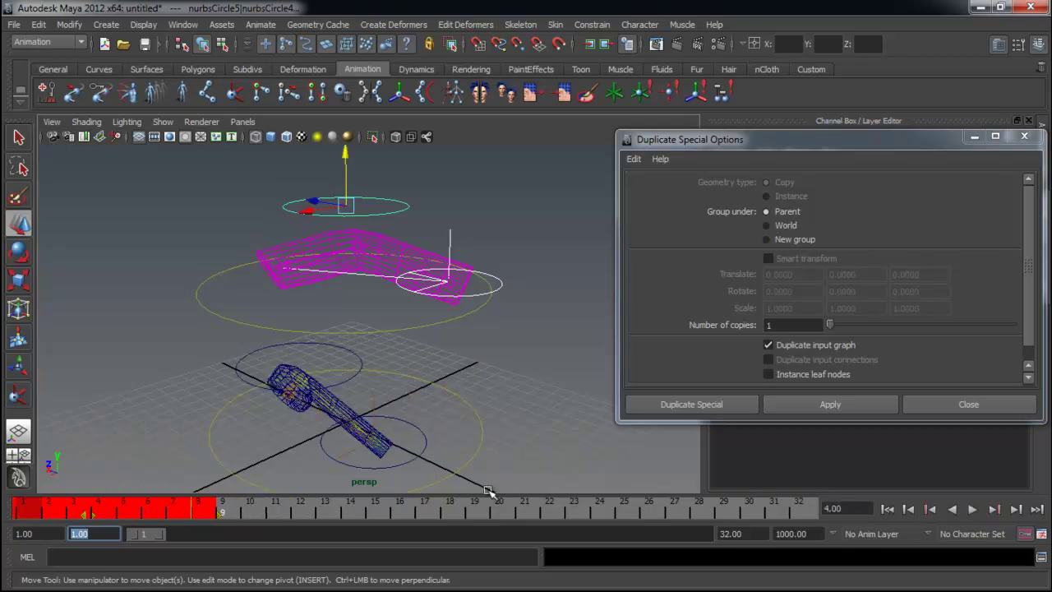
# Step: Play the offset animation of the two rigs, stop it, and clear the selection
pyautogui.click(972, 509)
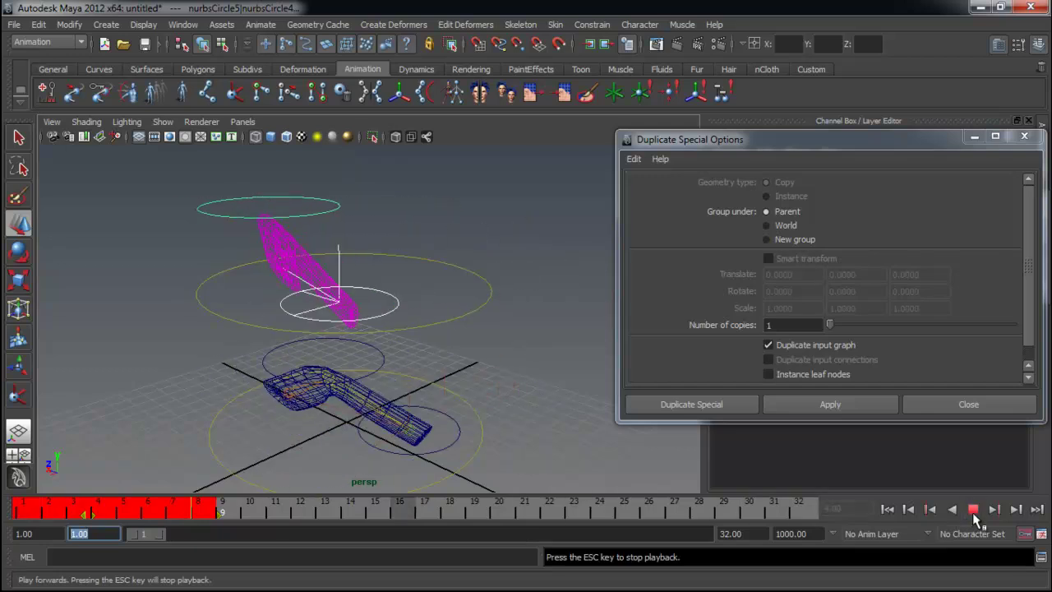
pyautogui.click(972, 512)
pyautogui.click(466, 341)
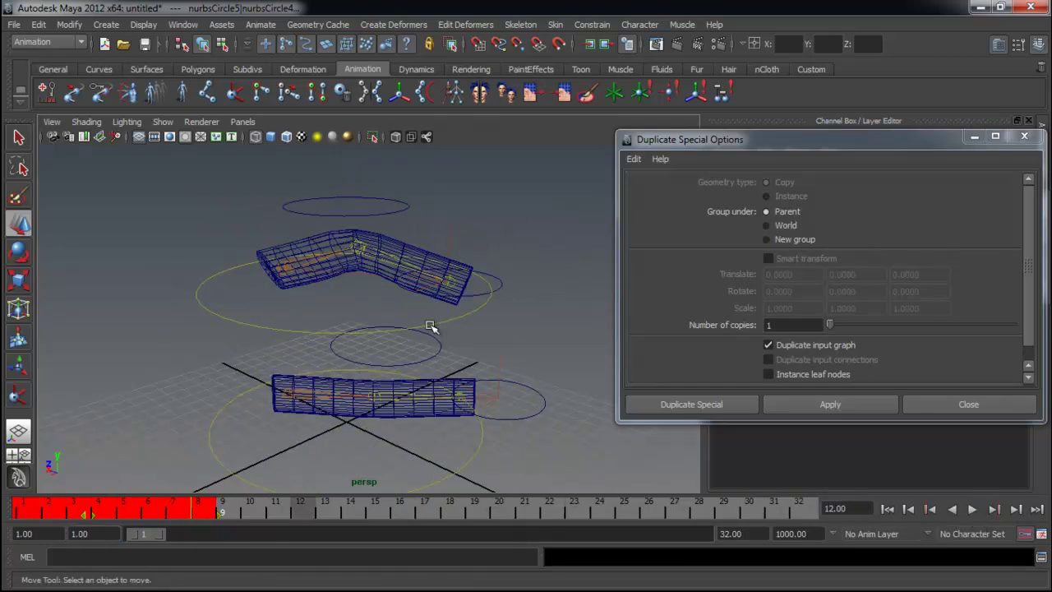
# Step: Duplicate the upper rig's main circle and cylinder with their input graph, and move the new copy up about 13 cm
pyautogui.click(437, 324)
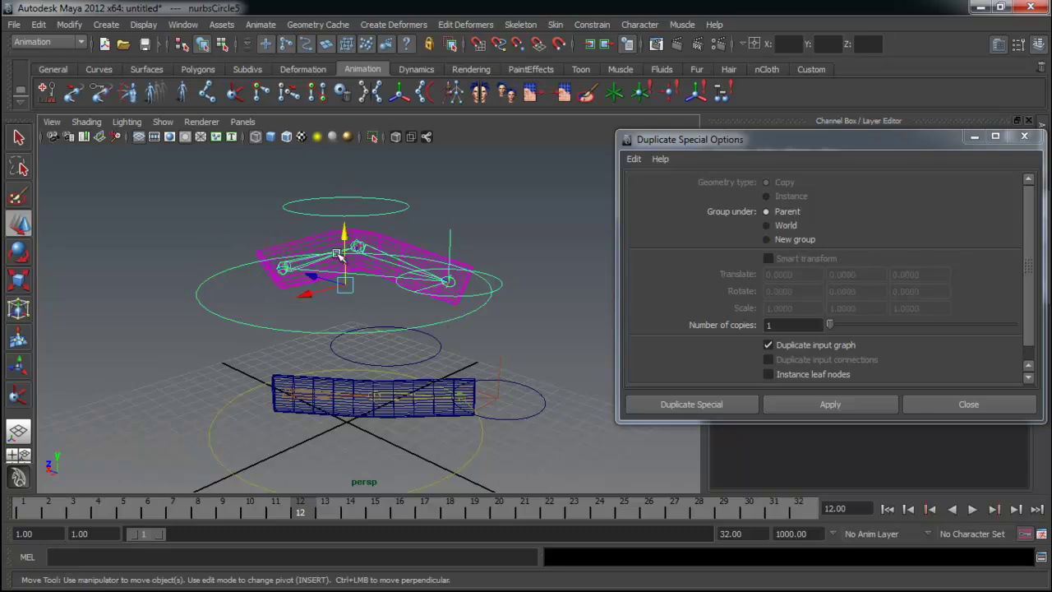
pyautogui.click(279, 246)
pyautogui.click(830, 405)
pyautogui.scroll(-2, 366, 279)
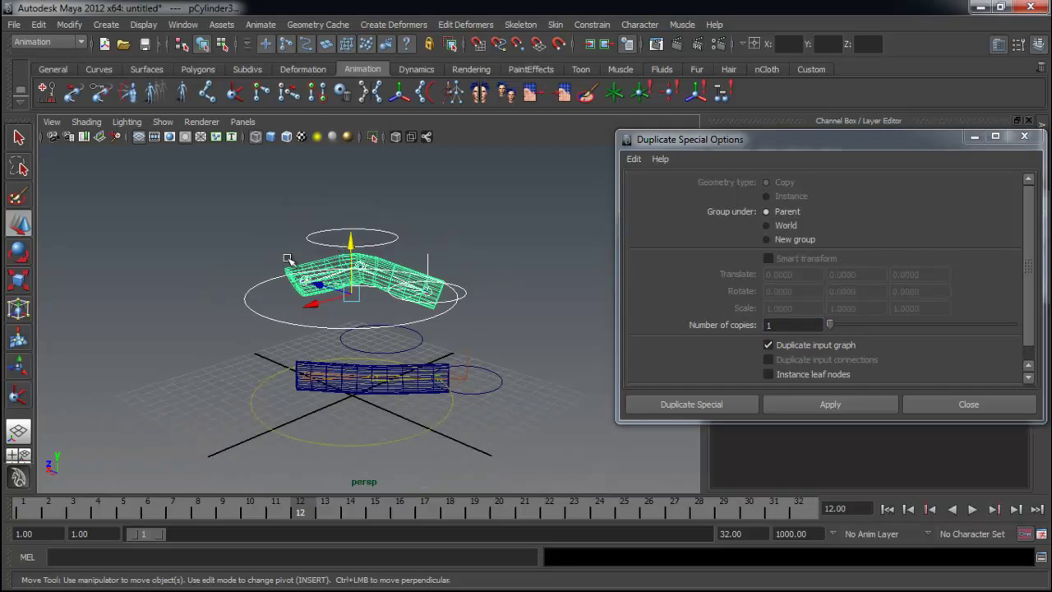
pyautogui.moveTo(355, 243); pyautogui.dragTo(359, 158)
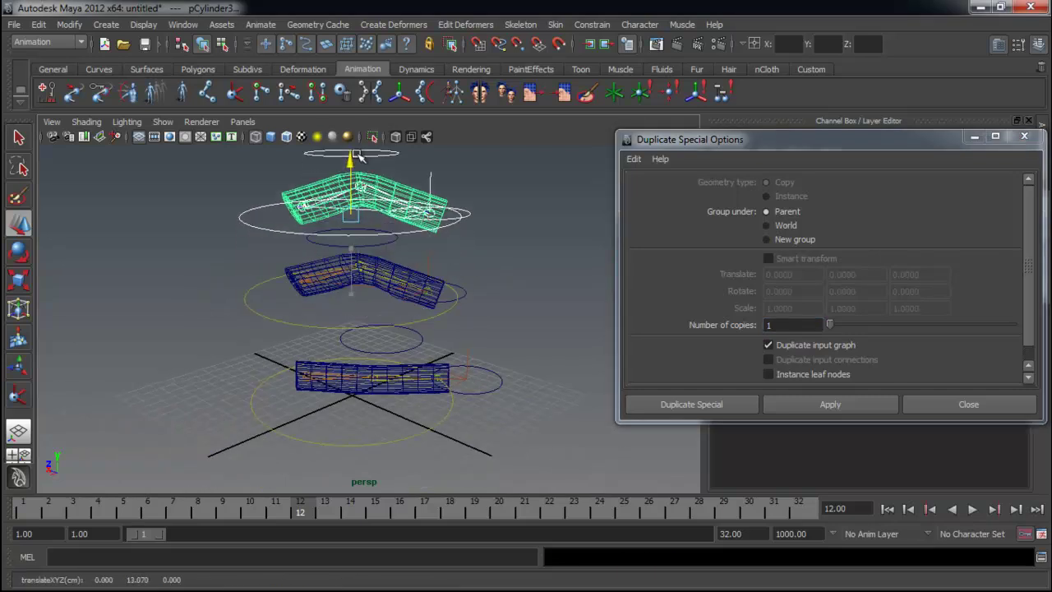
# Step: Set the timeline start to frame -50, and shift the keys of the top copy's end control and pole vector circles earlier
pyautogui.keyDown('alt'); pyautogui.moveTo(463, 228); pyautogui.dragTo(466, 267, button='middle'); pyautogui.keyUp('alt')
pyautogui.click(474, 248)
pyautogui.click(471, 248)
pyautogui.keyDown('shift'); pyautogui.click(366, 194); pyautogui.keyUp('shift')
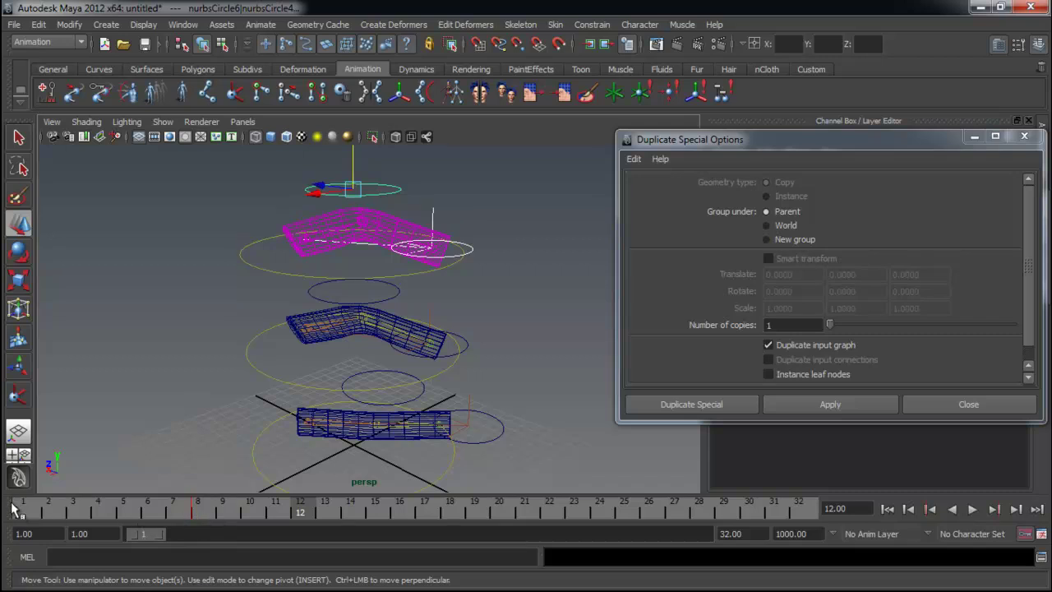
pyautogui.moveTo(106, 534); pyautogui.dragTo(69, 533)
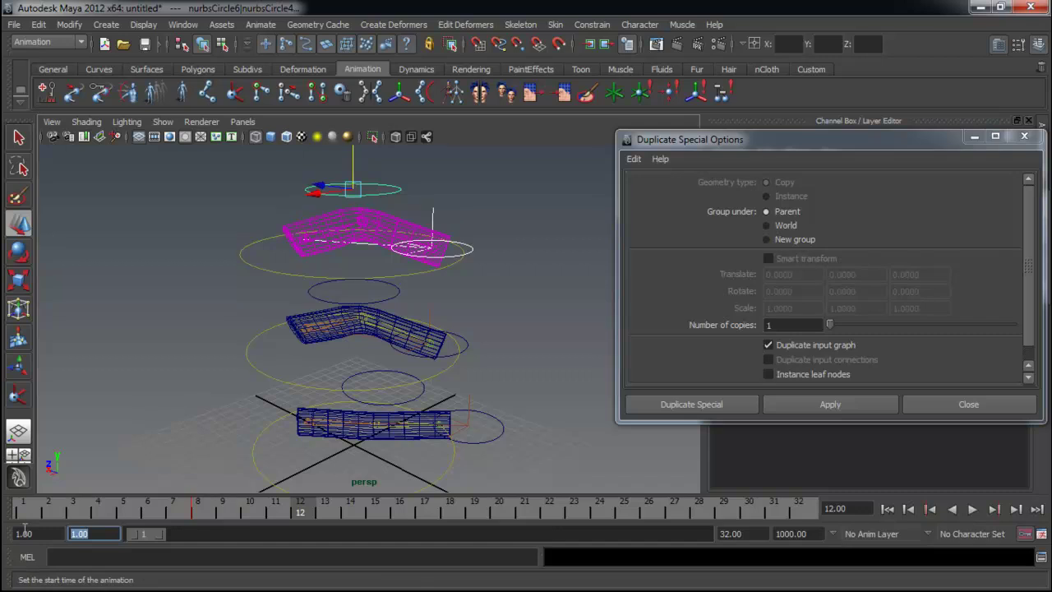
pyautogui.write('-')
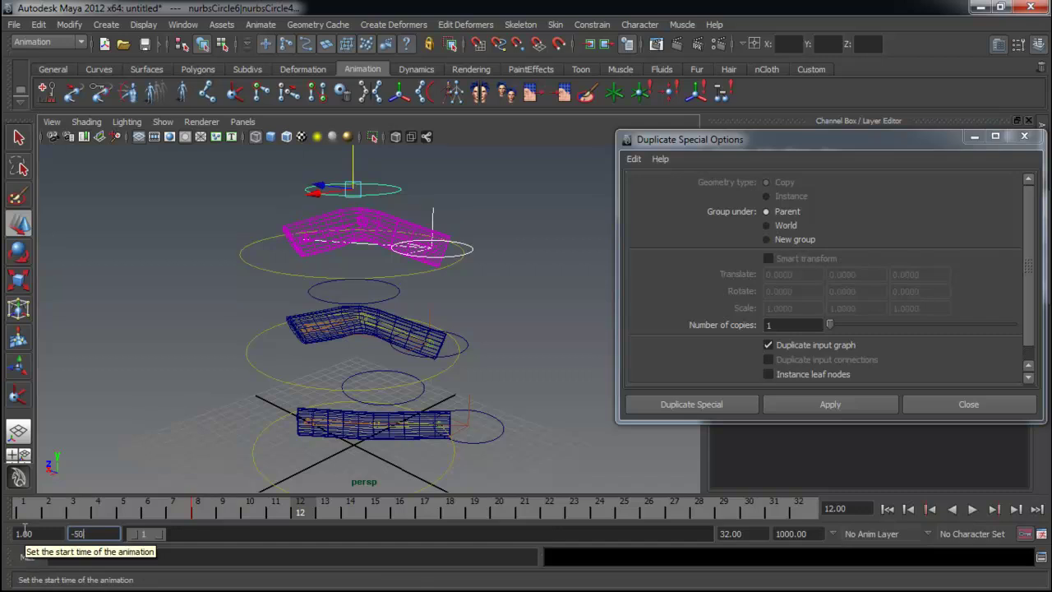
pyautogui.write('50')
pyautogui.press('Return')
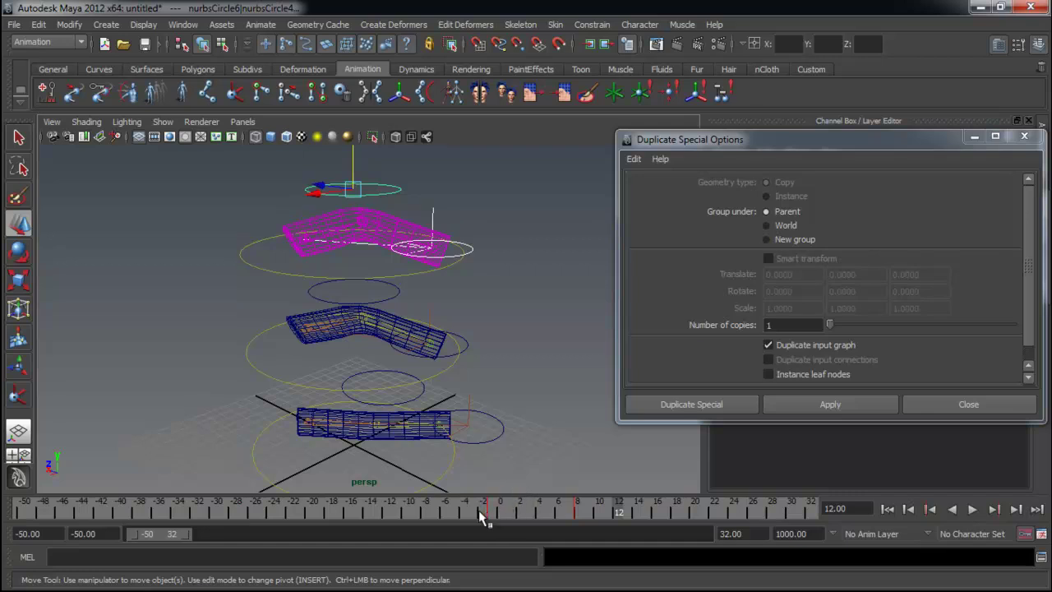
pyautogui.moveTo(481, 515)
pyautogui.keyDown('shift'); pyautogui.mouseDown()
pyautogui.moveTo(573, 518)
pyautogui.moveTo(493, 517)
pyautogui.mouseUp(); pyautogui.keyUp('shift')
pyautogui.click(361, 149)
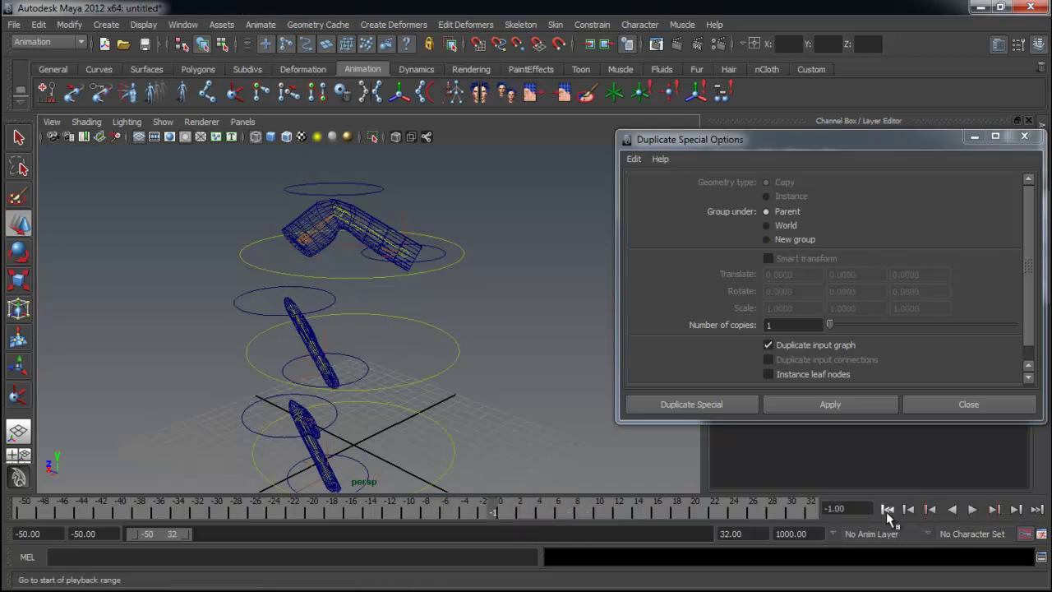
# Step: Play the three rigs' animation from the start of the range, and stop it
pyautogui.click(886, 511)
pyautogui.click(972, 509)
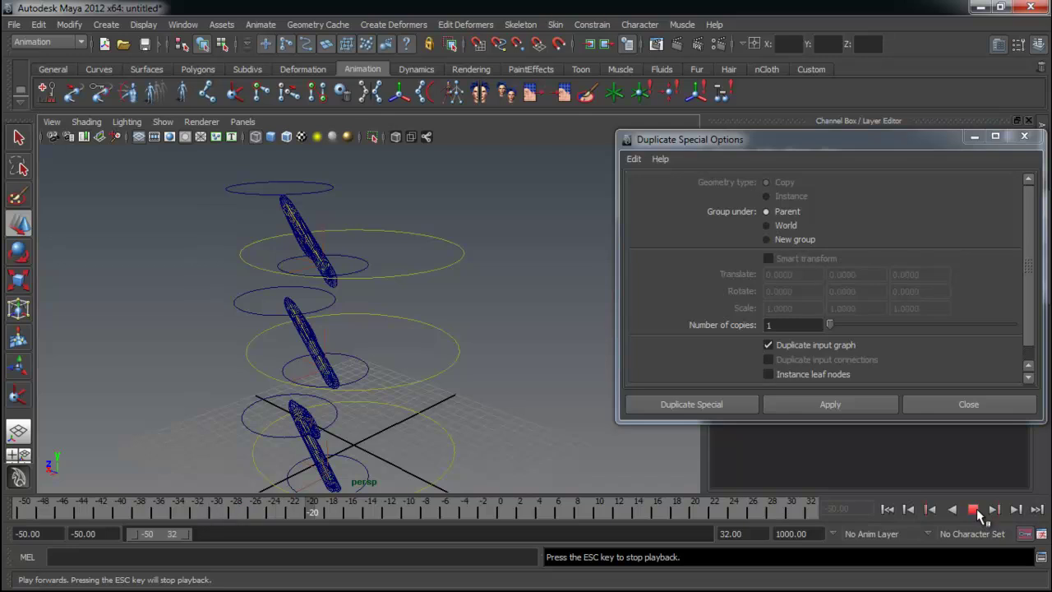
pyautogui.click(974, 508)
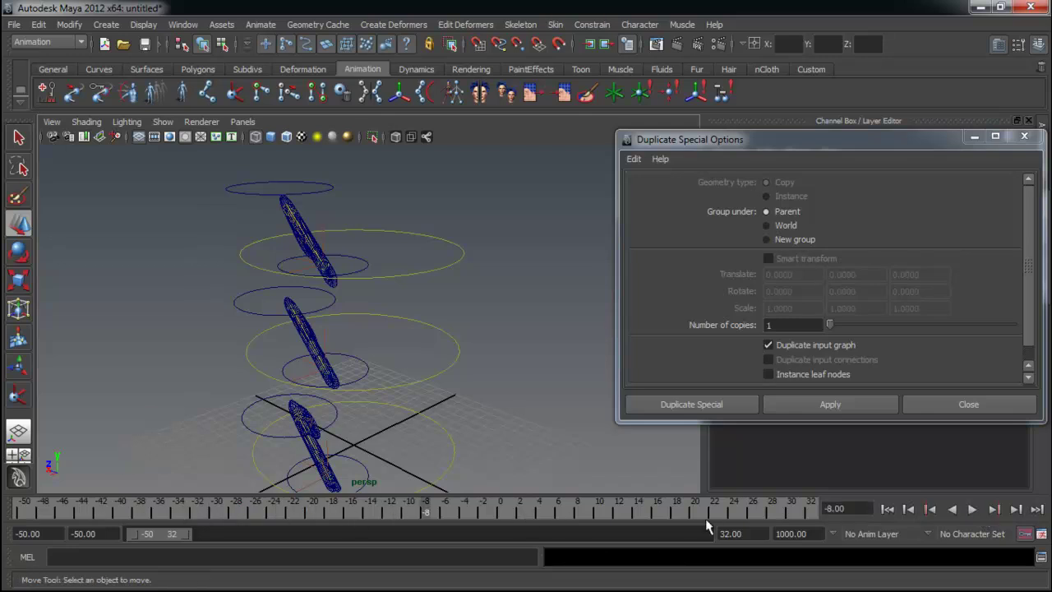
# Step: Set the playback range to frames 0 to 282, and play the three rigs' animation before stopping it
pyautogui.click(90, 533)
pyautogui.write('0')
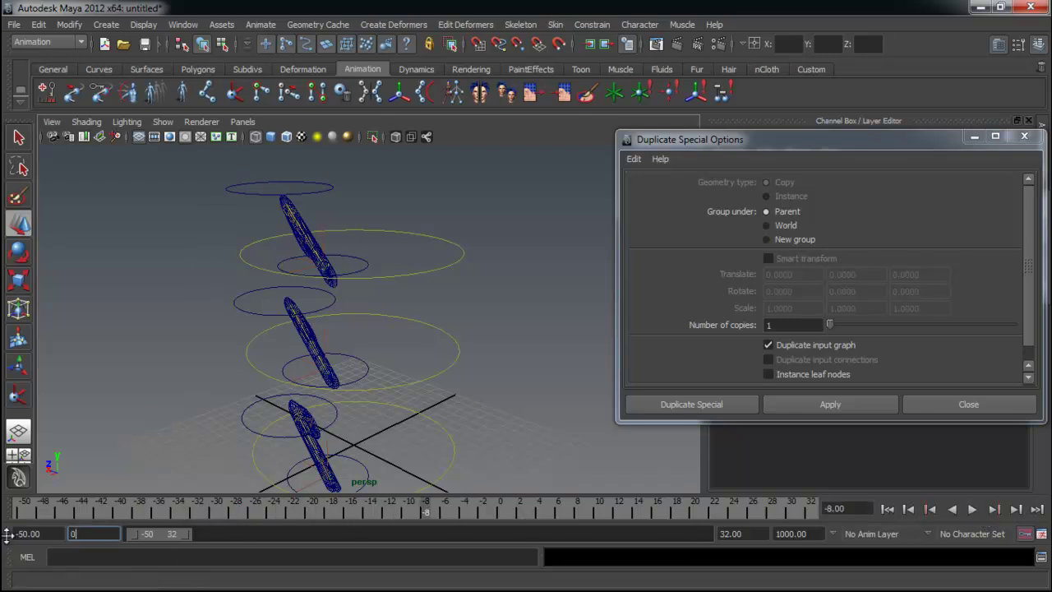
pyautogui.press('Return')
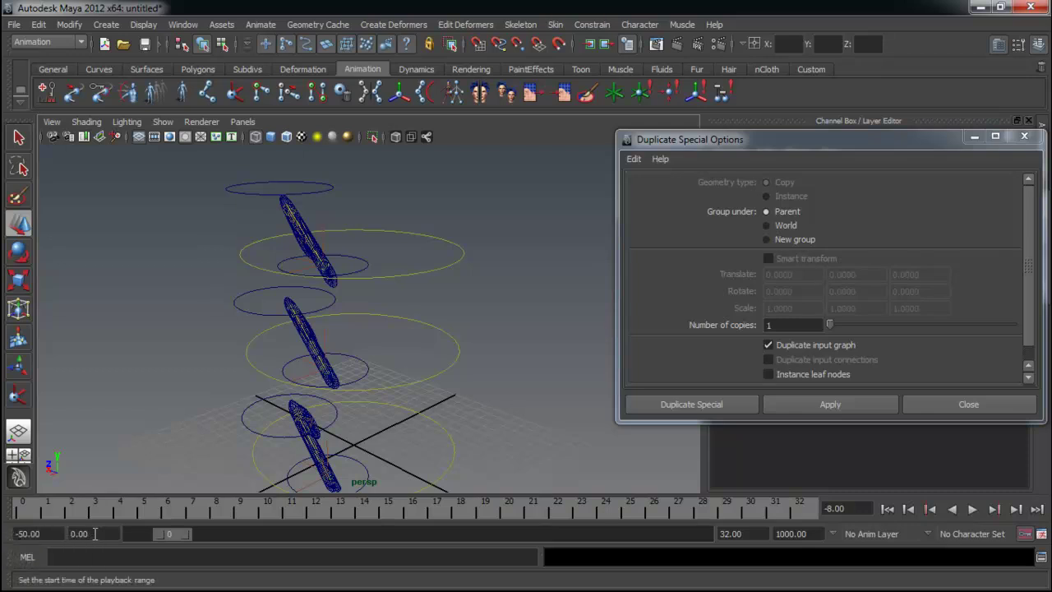
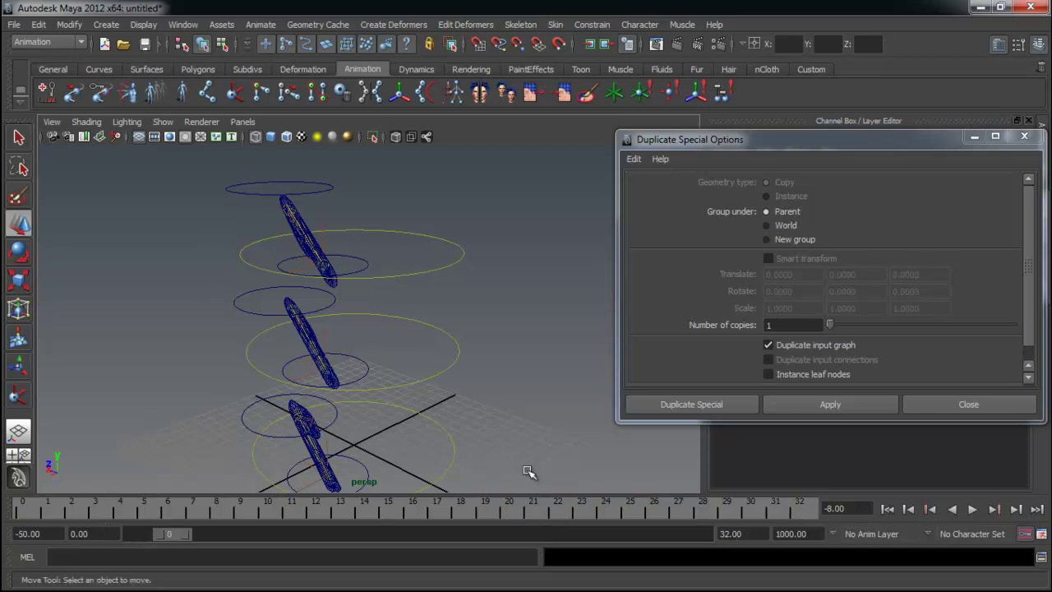
pyautogui.moveTo(190, 531); pyautogui.dragTo(270, 534)
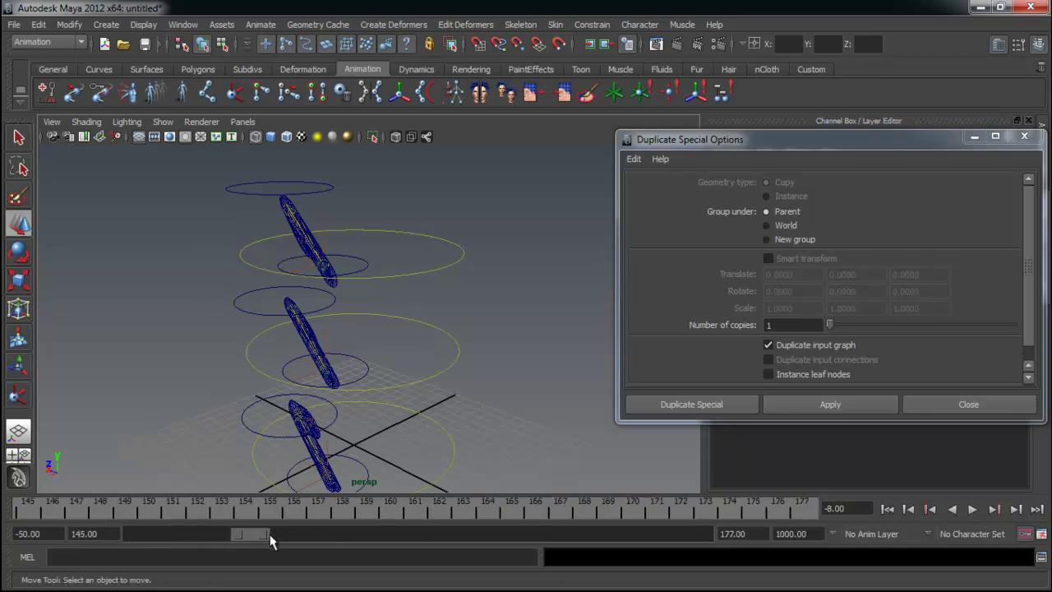
pyautogui.doubleClick(90, 533)
pyautogui.write('0')
pyautogui.press('Return')
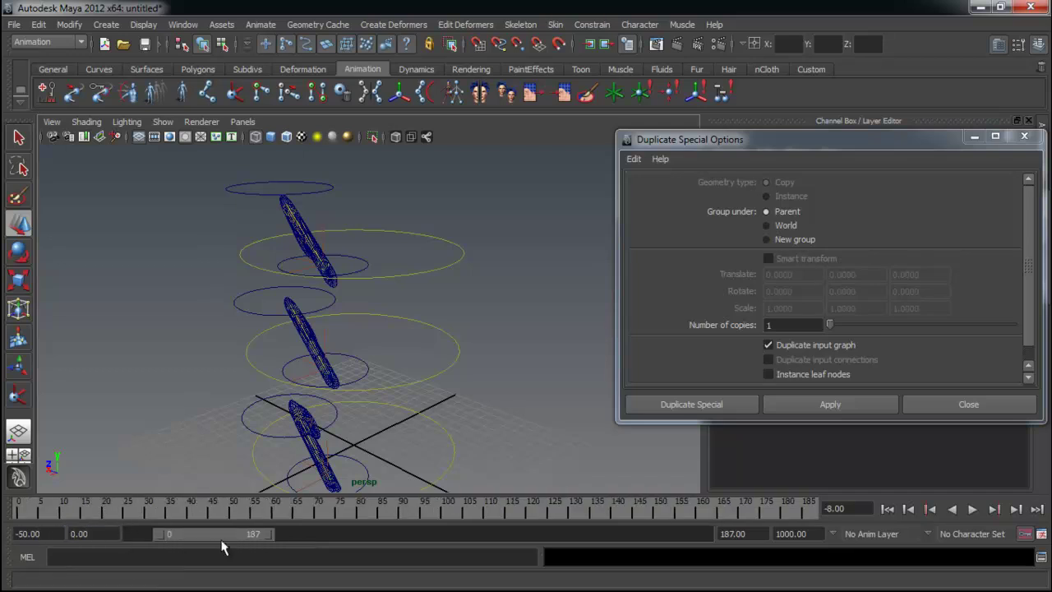
pyautogui.moveTo(269, 534); pyautogui.dragTo(322, 534)
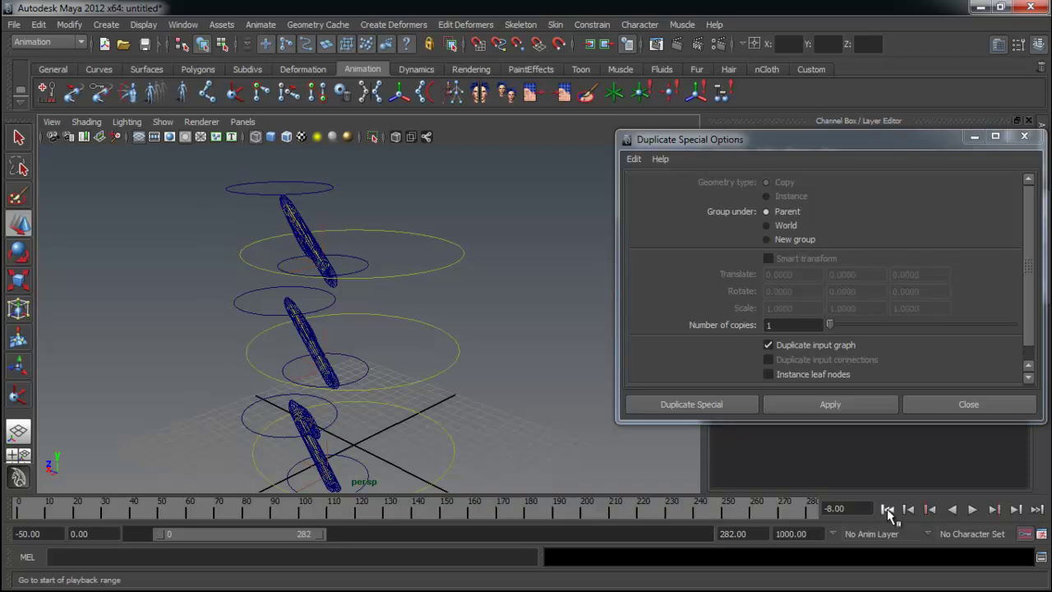
pyautogui.click(972, 509)
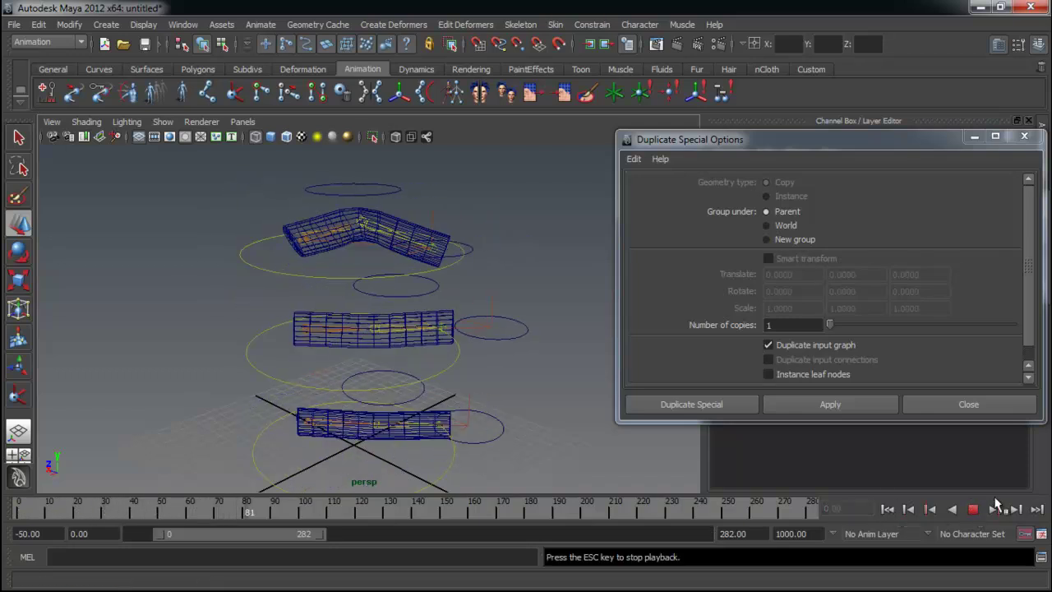
pyautogui.click(976, 508)
# Step: Select the main circles of all three rigs, and move them together along the Z axis away from the grid
pyautogui.keyDown('alt'); pyautogui.moveTo(517, 356); pyautogui.dragTo(321, 315, button='right'); pyautogui.keyUp('alt')
pyautogui.keyDown('alt'); pyautogui.moveTo(322, 315); pyautogui.dragTo(416, 283); pyautogui.keyUp('alt')
pyautogui.click(417, 283)
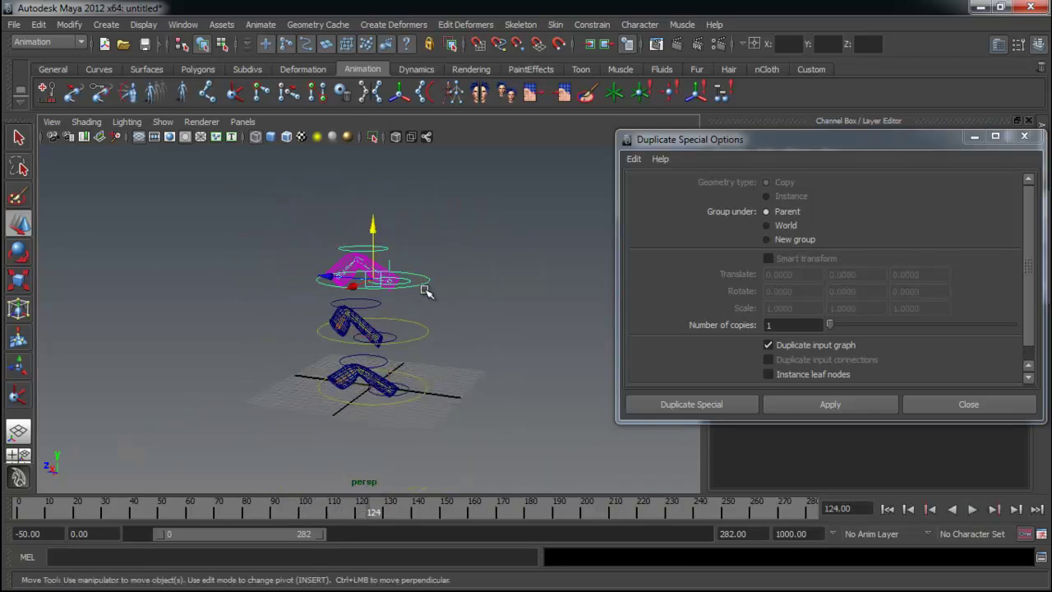
pyautogui.click(423, 331)
pyautogui.click(433, 280)
pyautogui.keyDown('shift'); pyautogui.click(427, 336); pyautogui.keyUp('shift')
pyautogui.keyDown('shift'); pyautogui.click(419, 384); pyautogui.keyUp('shift')
pyautogui.moveTo(329, 377); pyautogui.dragTo(605, 393)
pyautogui.keyDown('alt'); pyautogui.moveTo(518, 415); pyautogui.dragTo(437, 424, button='middle'); pyautogui.keyUp('alt')
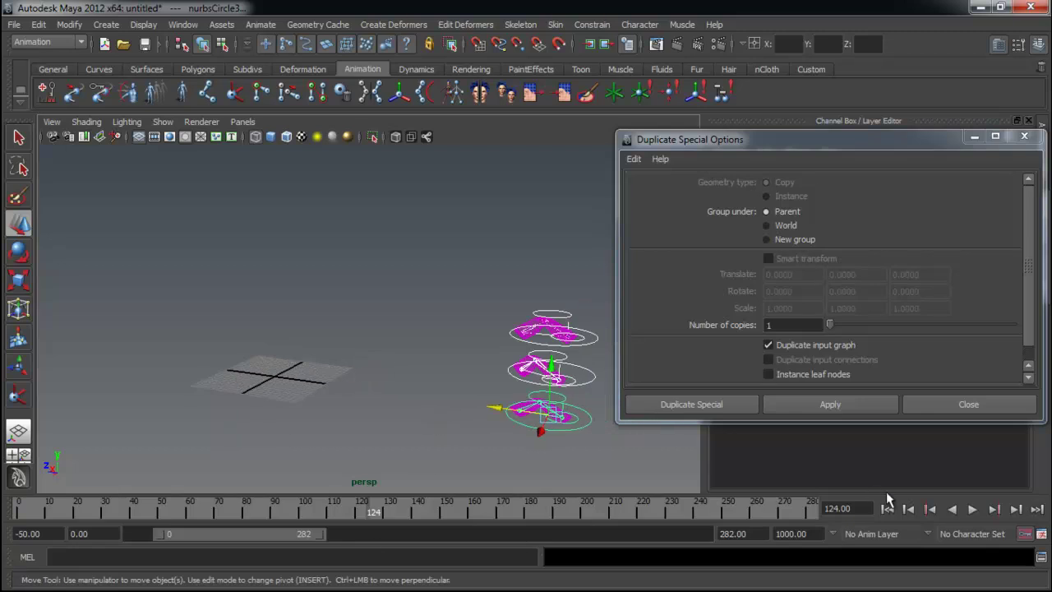
# Step: Key the three rigs' main circles at frame 0, and at frame 200 move them along Z past the grid's opposite side and key them
pyautogui.click(888, 508)
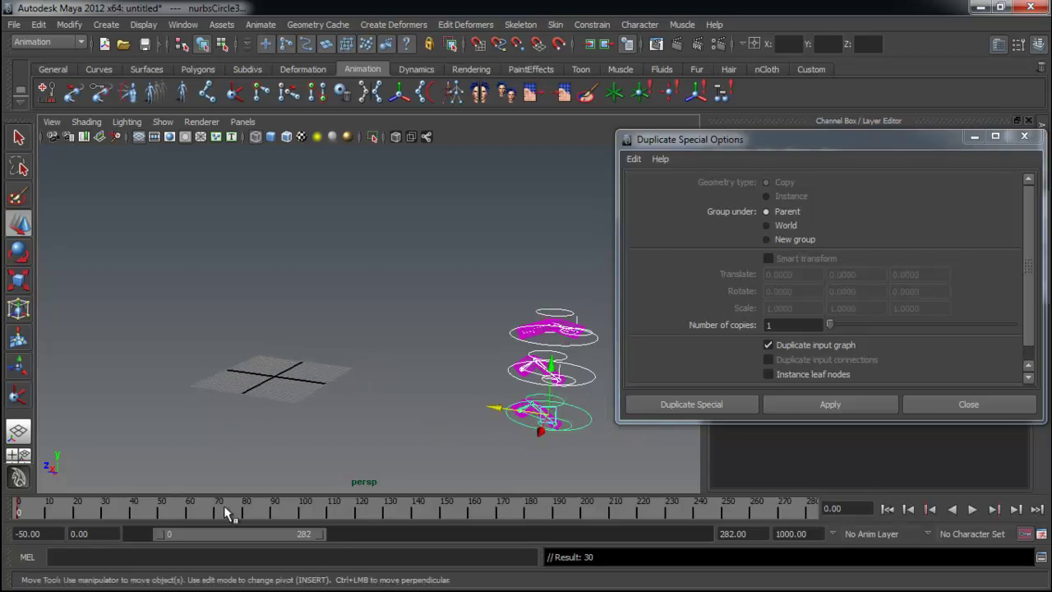
pyautogui.moveTo(227, 511); pyautogui.dragTo(578, 499)
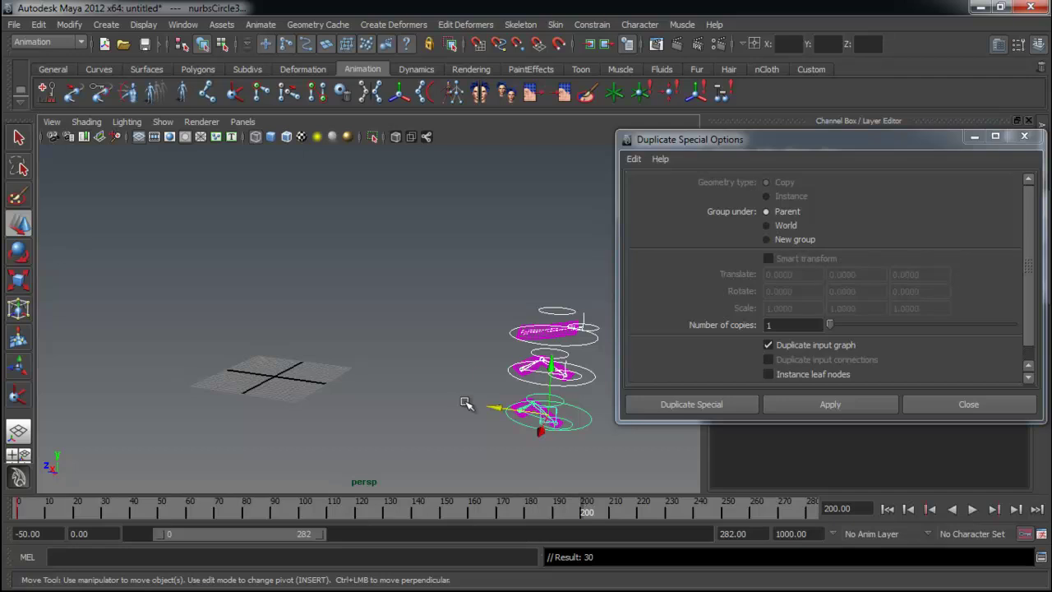
pyautogui.moveTo(498, 410); pyautogui.dragTo(45, 327)
pyautogui.keyDown('alt'); pyautogui.moveTo(238, 382); pyautogui.dragTo(331, 380); pyautogui.keyUp('alt')
pyautogui.keyDown('alt'); pyautogui.moveTo(332, 381); pyautogui.dragTo(364, 383, button='middle'); pyautogui.keyUp('alt')
pyautogui.keyDown('alt'); pyautogui.moveTo(364, 383); pyautogui.dragTo(359, 392); pyautogui.keyUp('alt')
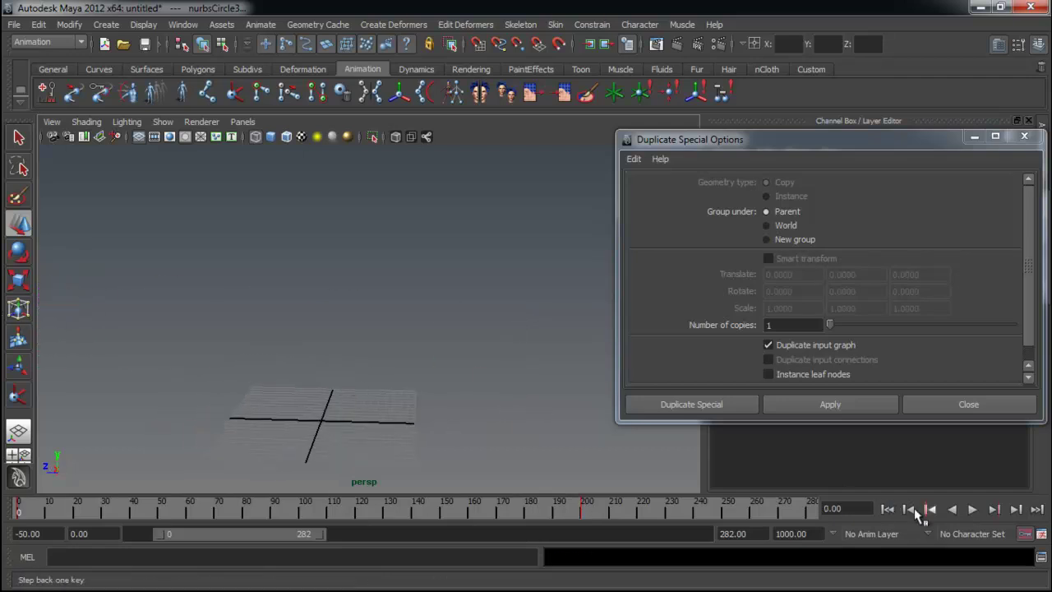
# Step: Play the three rigs' travel animation, stop it, and close the Duplicate Special options
pyautogui.click(972, 510)
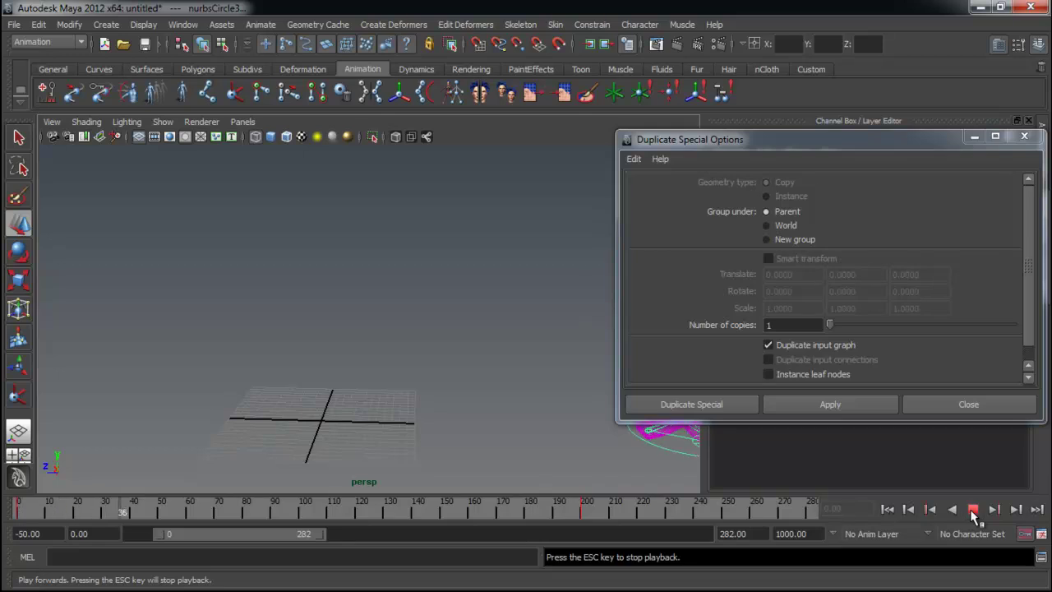
pyautogui.click(907, 136)
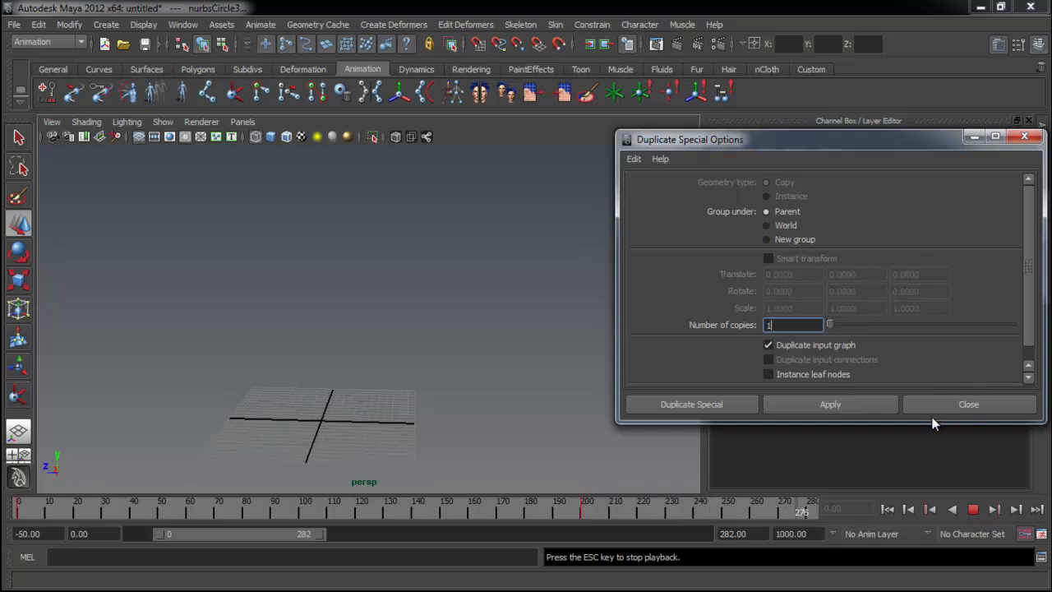
pyautogui.press('Escape')
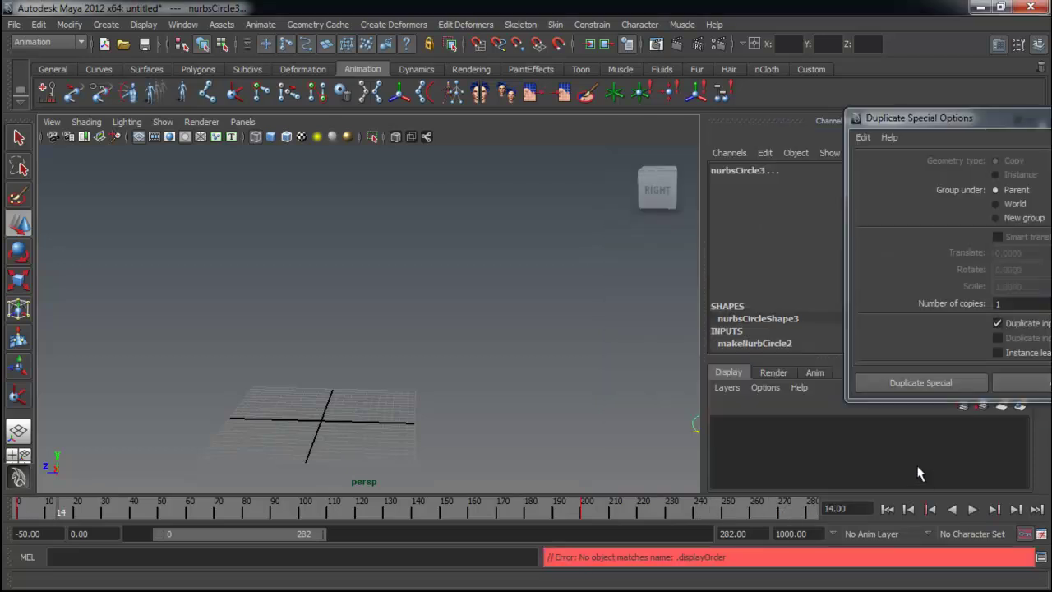
pyautogui.moveTo(989, 128); pyautogui.dragTo(606, 161)
pyautogui.click(884, 150)
# Step: Select the middle rig's main circle, and shift its keys from frames 0–200 about 15 frames later
pyautogui.keyDown('alt'); pyautogui.moveTo(444, 349); pyautogui.dragTo(386, 359, button='right'); pyautogui.keyUp('alt')
pyautogui.keyDown('alt'); pyautogui.moveTo(492, 364); pyautogui.dragTo(481, 364, button='right'); pyautogui.keyUp('alt')
pyautogui.keyDown('alt'); pyautogui.moveTo(478, 362); pyautogui.dragTo(454, 354, button='middle'); pyautogui.keyUp('alt')
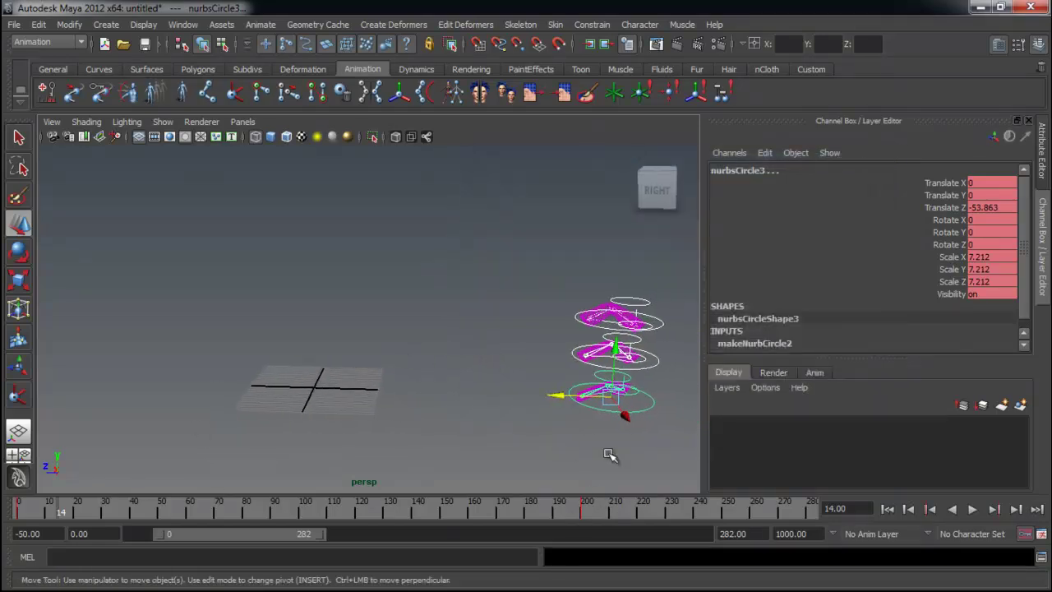
pyautogui.click(685, 350)
pyautogui.click(657, 359)
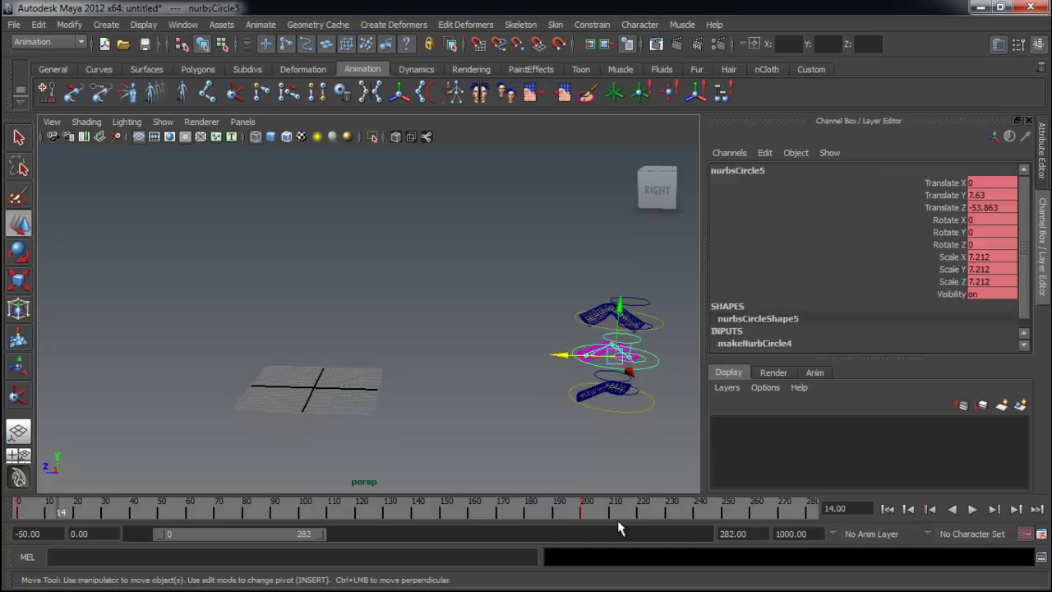
pyautogui.keyDown('shift'); pyautogui.moveTo(594, 506); pyautogui.dragTo(22, 523); pyautogui.keyUp('shift')
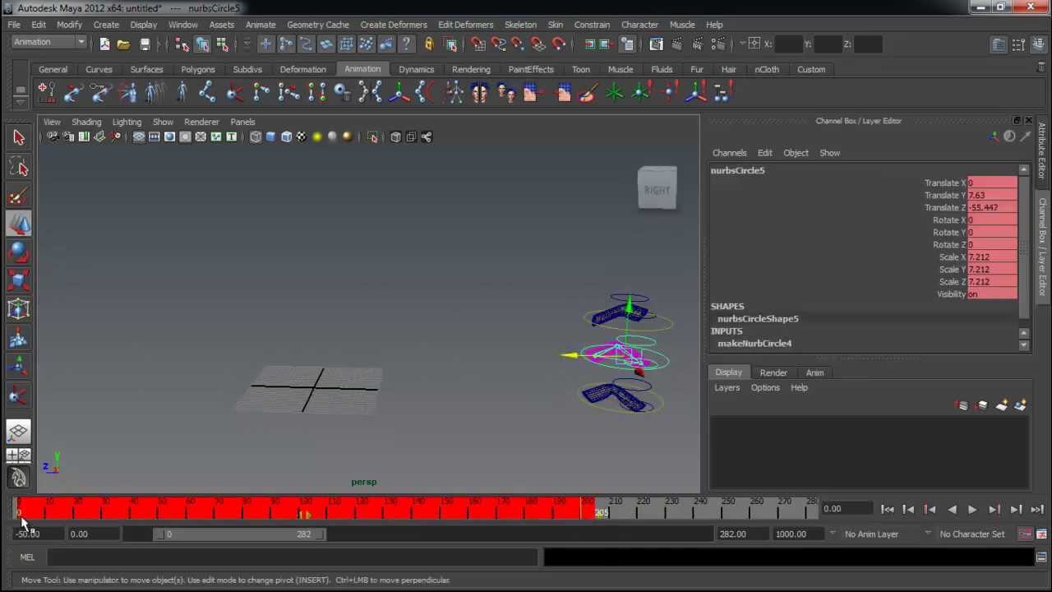
pyautogui.moveTo(309, 519); pyautogui.dragTo(351, 516)
pyautogui.click(344, 395)
# Step: Select the top rig's main circle, and shift its keys from frames 0–200 about 15 frames earlier
pyautogui.click(268, 311)
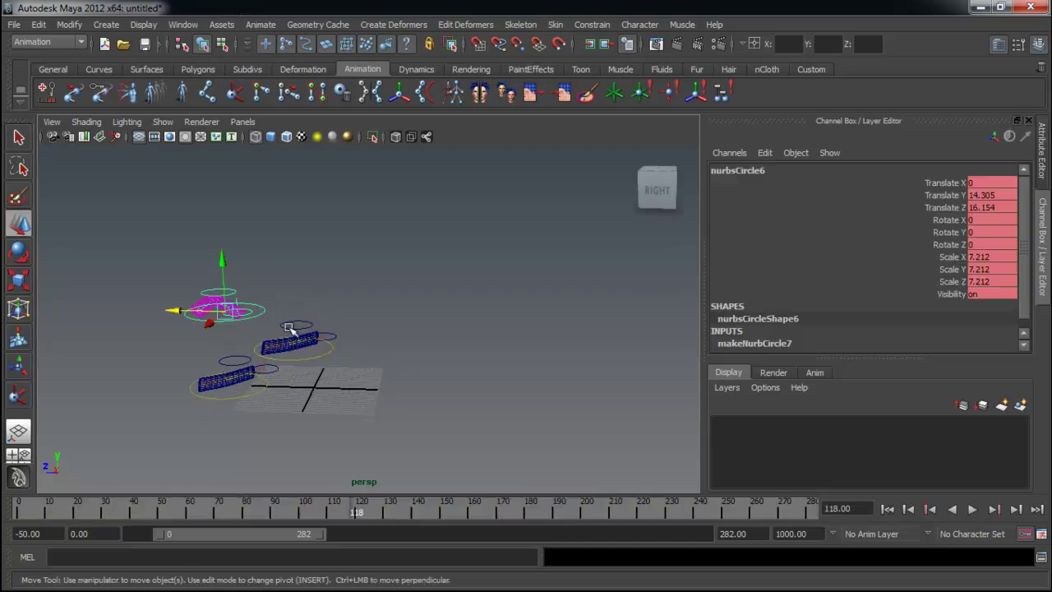
pyautogui.click(588, 514)
pyautogui.keyDown('shift'); pyautogui.moveTo(588, 516); pyautogui.dragTo(13, 511); pyautogui.keyUp('shift')
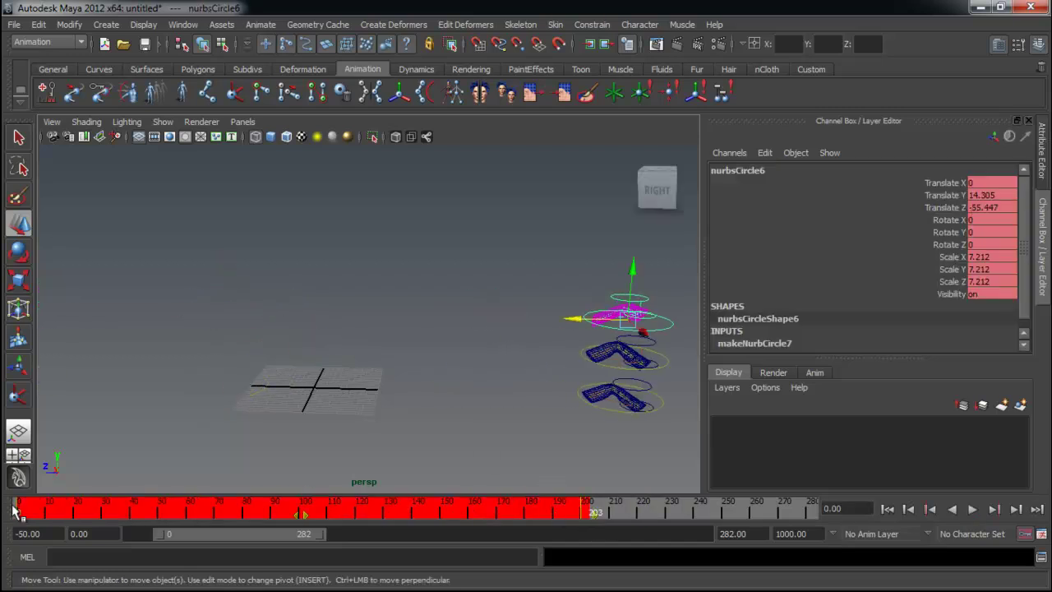
pyautogui.moveTo(291, 516); pyautogui.dragTo(256, 516)
pyautogui.click(659, 509)
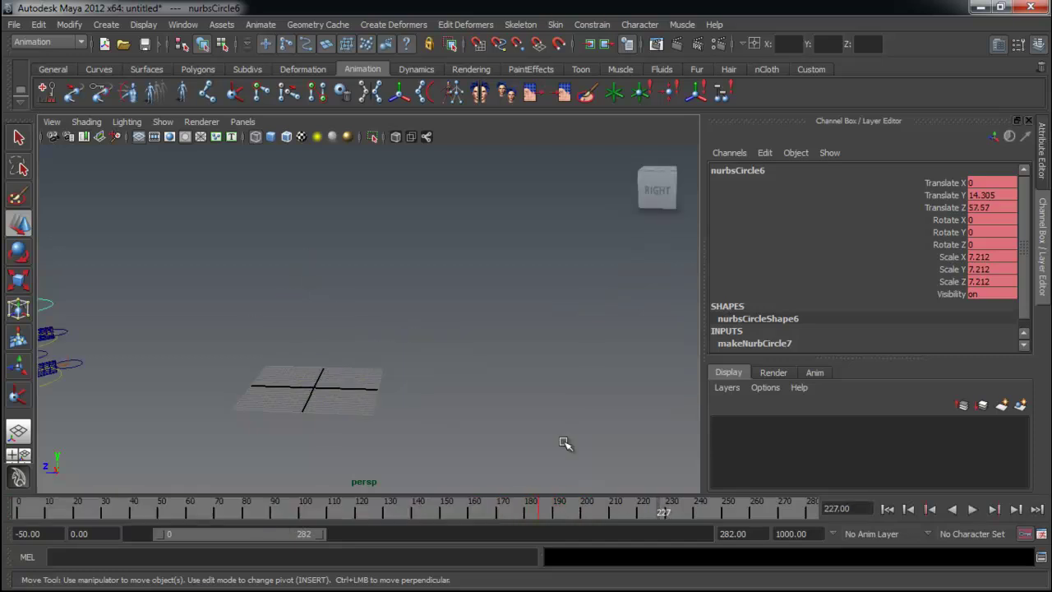
# Step: Move the last key of the top rig's main circle earlier, to about frame 160
pyautogui.click(184, 327)
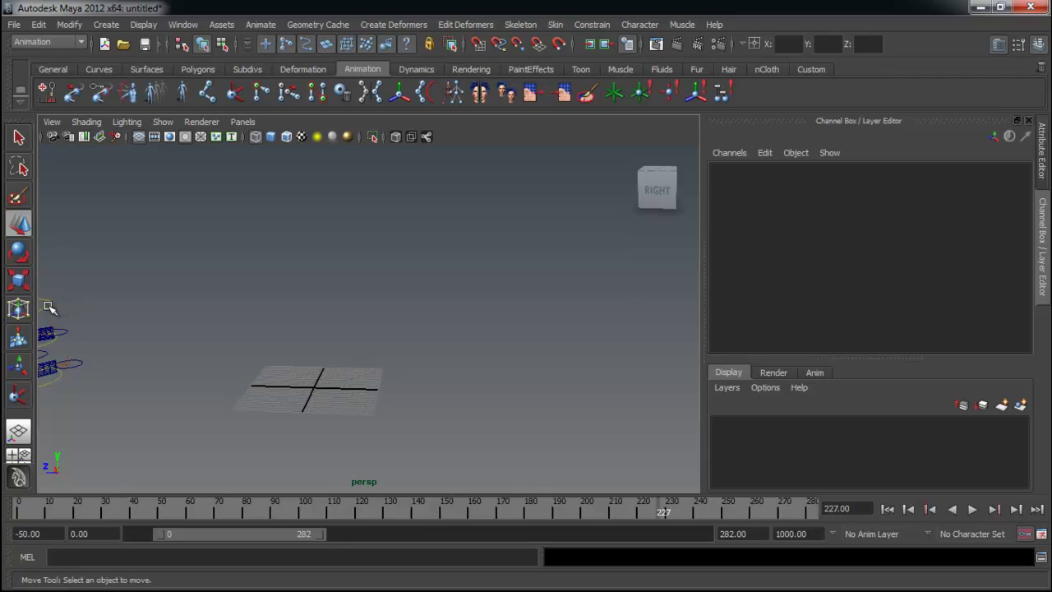
pyautogui.click(48, 307)
pyautogui.moveTo(528, 505)
pyautogui.keyDown('shift'); pyautogui.mouseDown()
pyautogui.moveTo(551, 508)
pyautogui.moveTo(487, 513)
pyautogui.moveTo(516, 518)
pyautogui.mouseUp(); pyautogui.keyUp('shift')
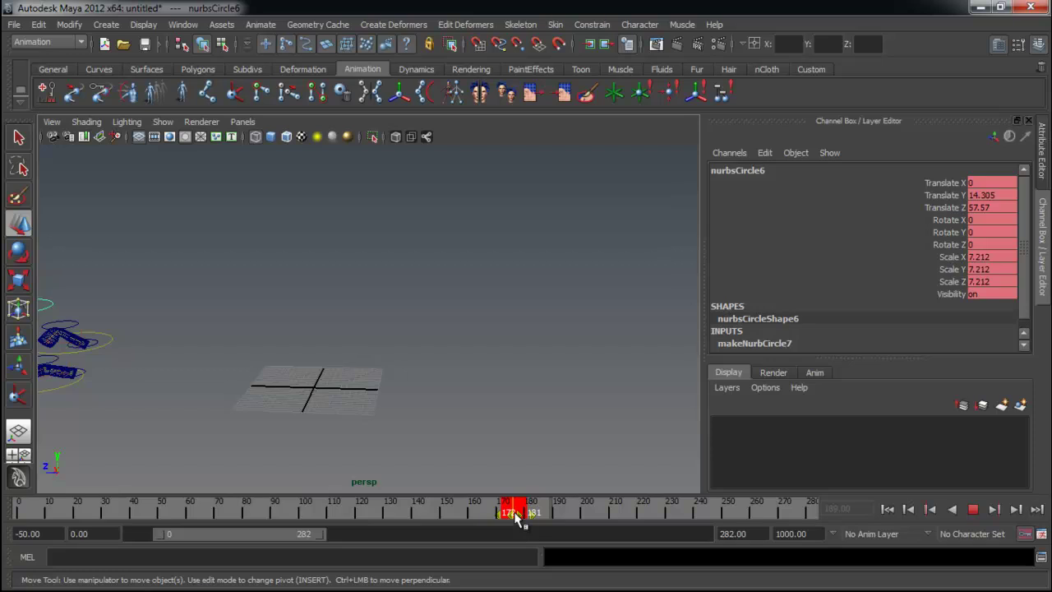
pyautogui.moveTo(516, 516); pyautogui.dragTo(472, 519)
pyautogui.hotkey('alt', 'v')
# Step: Move the last key of the middle rig's main circle later, to about frame 242
pyautogui.click(264, 387)
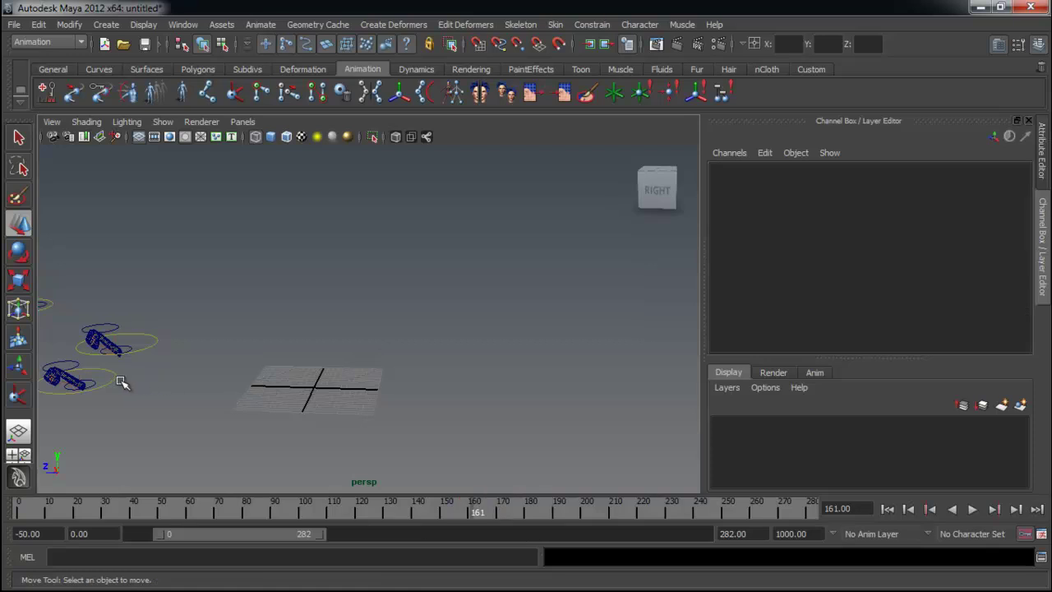
pyautogui.click(156, 341)
pyautogui.moveTo(629, 512); pyautogui.dragTo(715, 516)
pyautogui.click(690, 422)
# Step: Play the three rigs' offset animation from the start, stop it, and return to frame 0
pyautogui.keyDown('alt'); pyautogui.moveTo(374, 435); pyautogui.dragTo(393, 430, button='right'); pyautogui.keyUp('alt')
pyautogui.scroll(2, 395, 431)
pyautogui.click(887, 510)
pyautogui.click(972, 510)
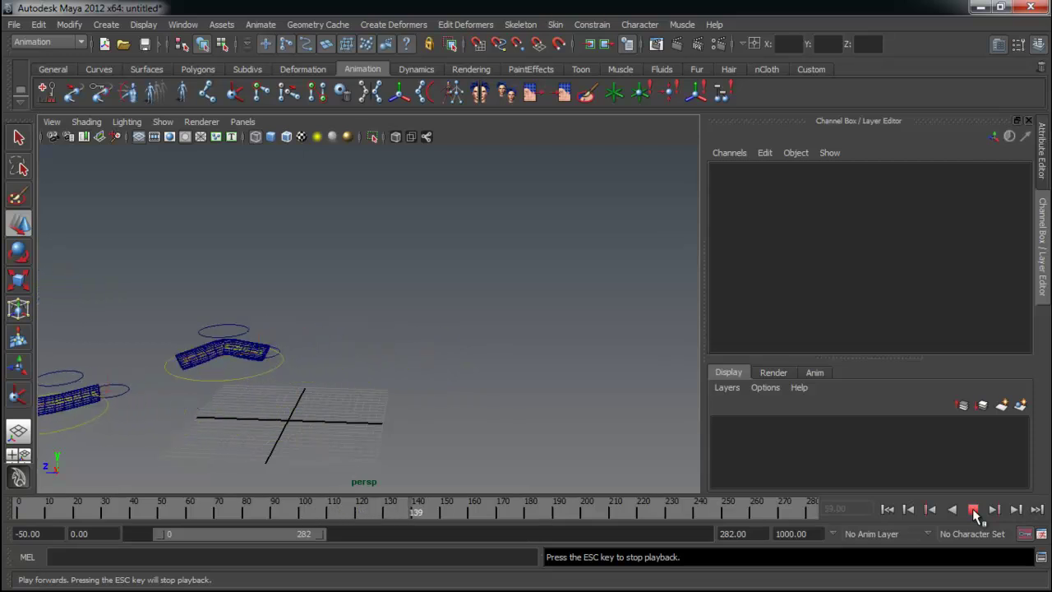
pyautogui.click(973, 510)
pyautogui.click(888, 509)
pyautogui.scroll(-3, 548, 394)
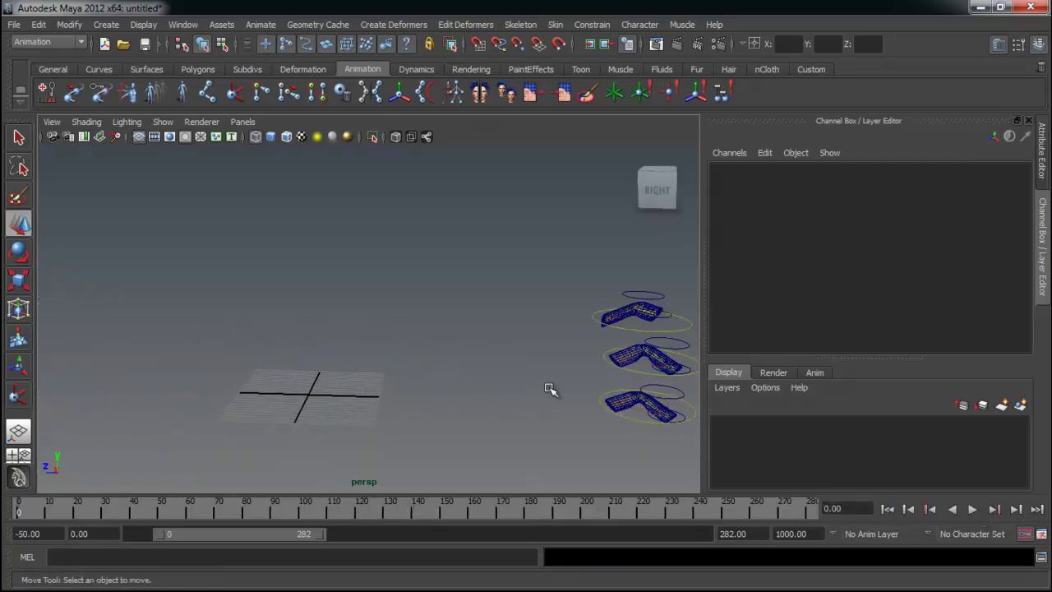
pyautogui.keyDown('alt'); pyautogui.moveTo(549, 390); pyautogui.dragTo(518, 381, button='middle'); pyautogui.keyUp('alt')
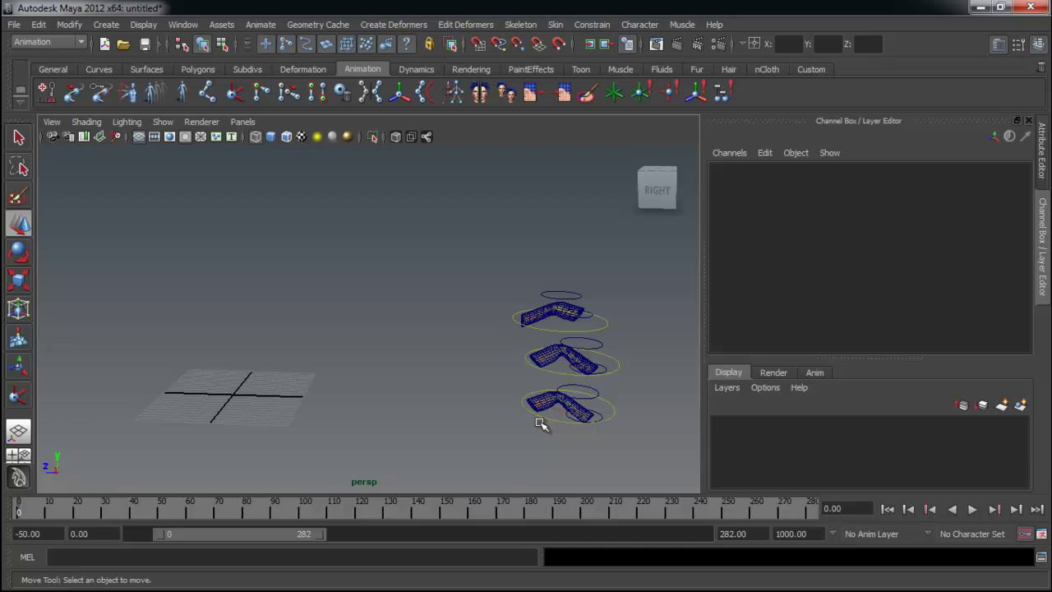
pyautogui.click(539, 421)
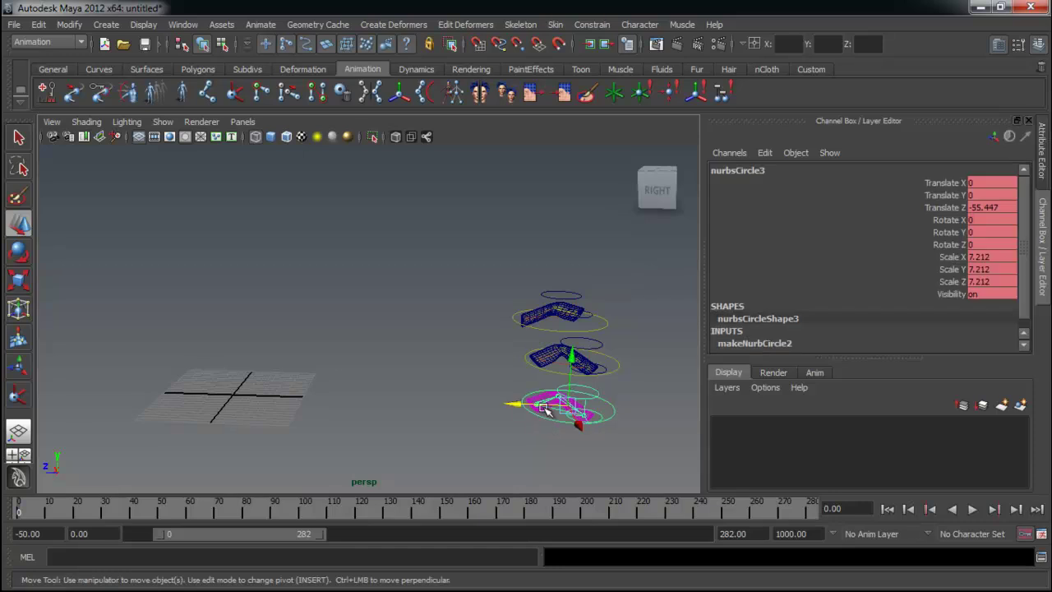
pyautogui.keyDown('shift'); pyautogui.click(551, 371); pyautogui.keyUp('shift')
pyautogui.keyDown('shift'); pyautogui.click(514, 320); pyautogui.keyUp('shift')
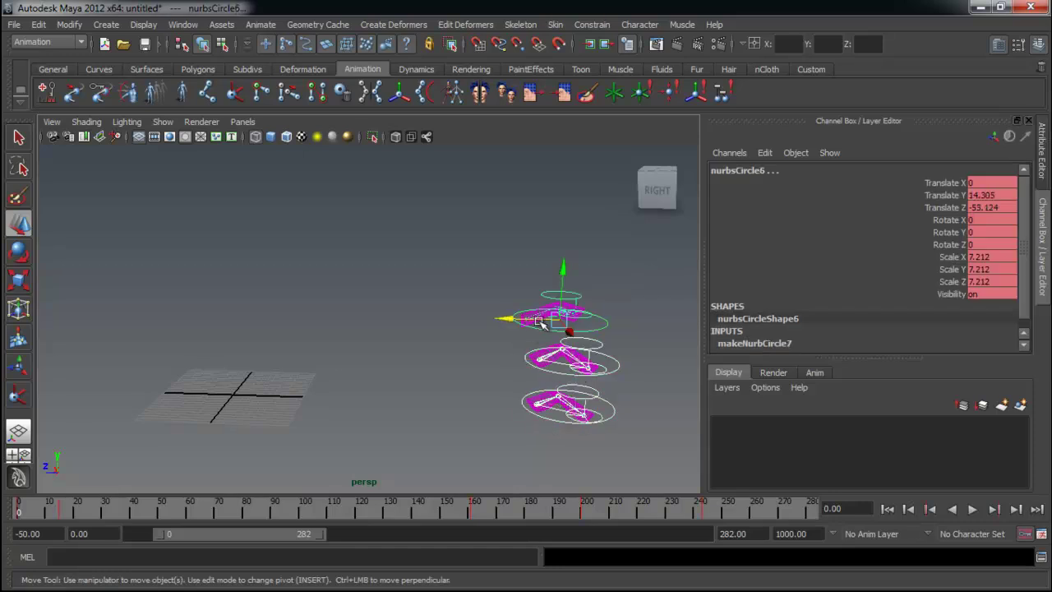
pyautogui.keyDown('shift'); pyautogui.click(538, 313); pyautogui.keyUp('shift')
pyautogui.keyDown('alt'); pyautogui.moveTo(490, 371); pyautogui.dragTo(582, 378, button='right'); pyautogui.keyUp('alt')
pyautogui.keyDown('alt'); pyautogui.moveTo(582, 379); pyautogui.dragTo(361, 332, button='middle'); pyautogui.keyUp('alt')
pyautogui.click(455, 338)
pyautogui.keyDown('alt'); pyautogui.moveTo(369, 339); pyautogui.dragTo(478, 419, button='right'); pyautogui.keyUp('alt')
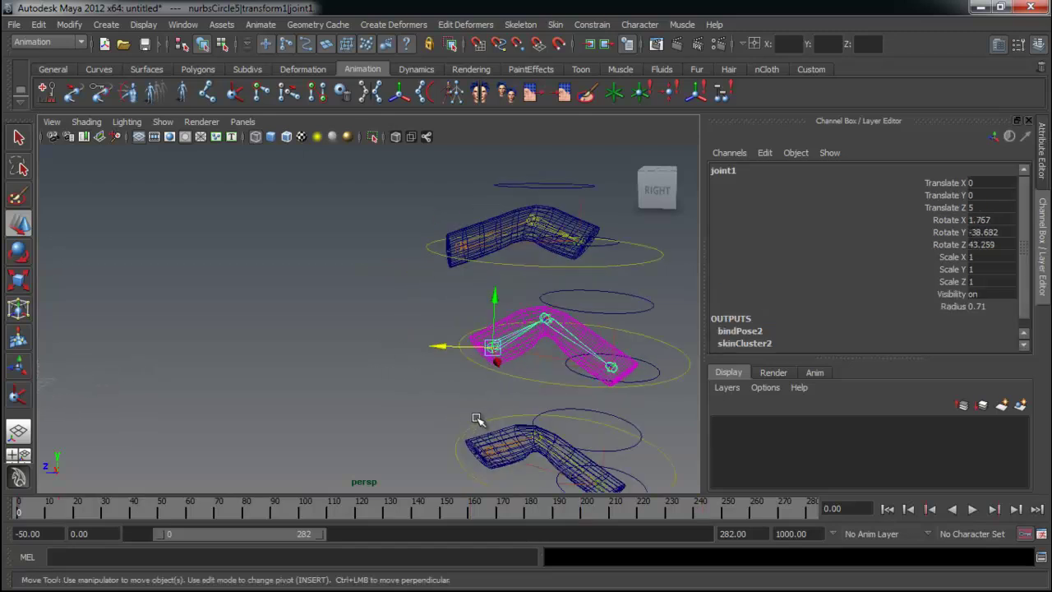
# Step: Select the main circles and cylinders of all three rigs together
pyautogui.click(491, 425)
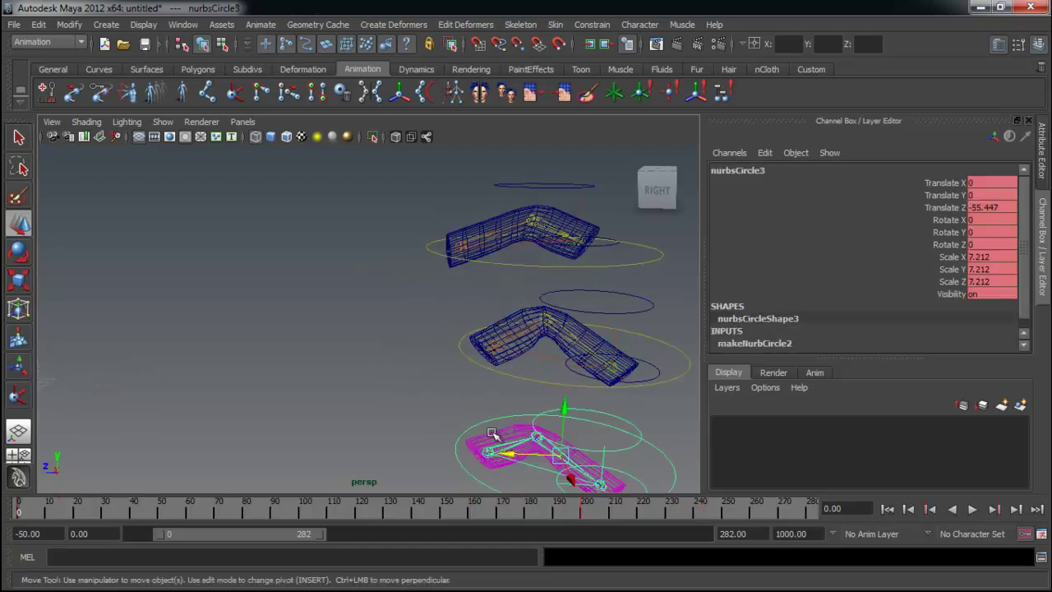
pyautogui.click(491, 433)
pyautogui.click(494, 338)
pyautogui.click(491, 328)
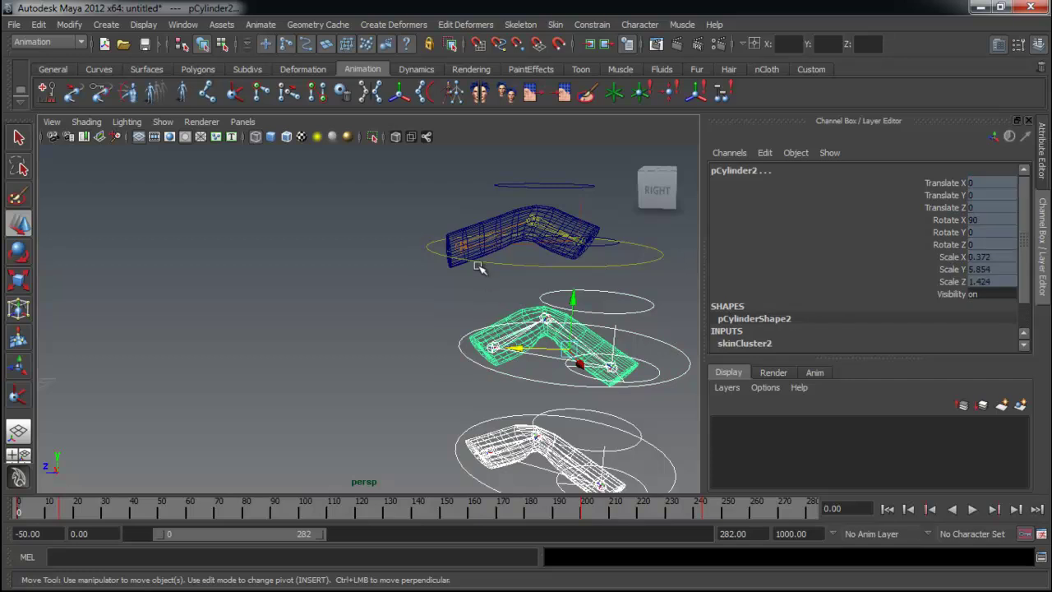
pyautogui.click(482, 263)
pyautogui.click(481, 233)
pyautogui.keyDown('alt'); pyautogui.moveTo(498, 258); pyautogui.dragTo(370, 230, button='right'); pyautogui.keyUp('alt')
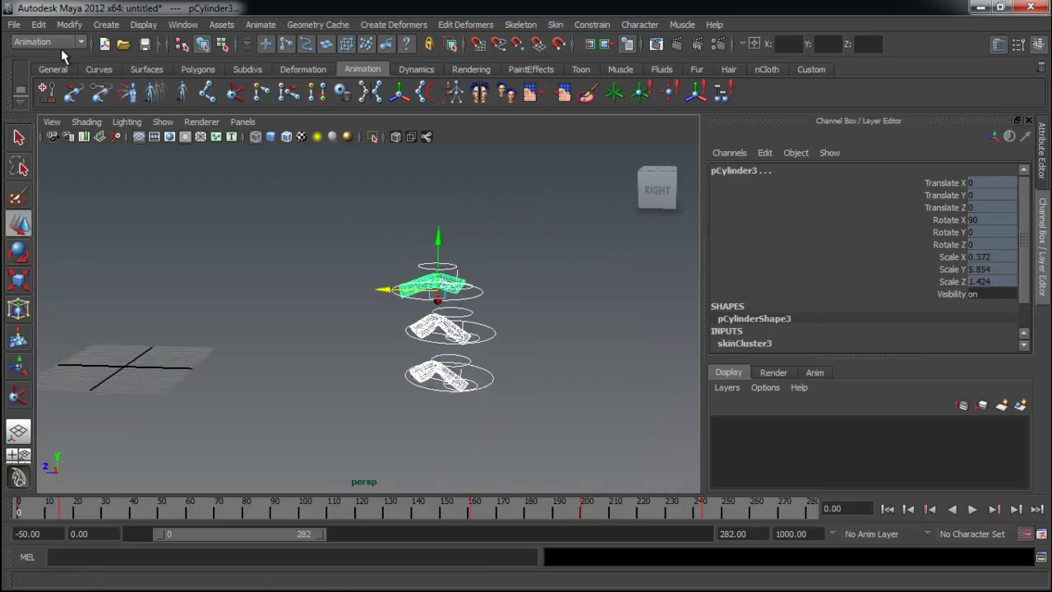
# Step: Duplicate the three rigs with Duplicate Special, one copy with Duplicate input graph enabled, and move the copies sideways along X
pyautogui.click(37, 24)
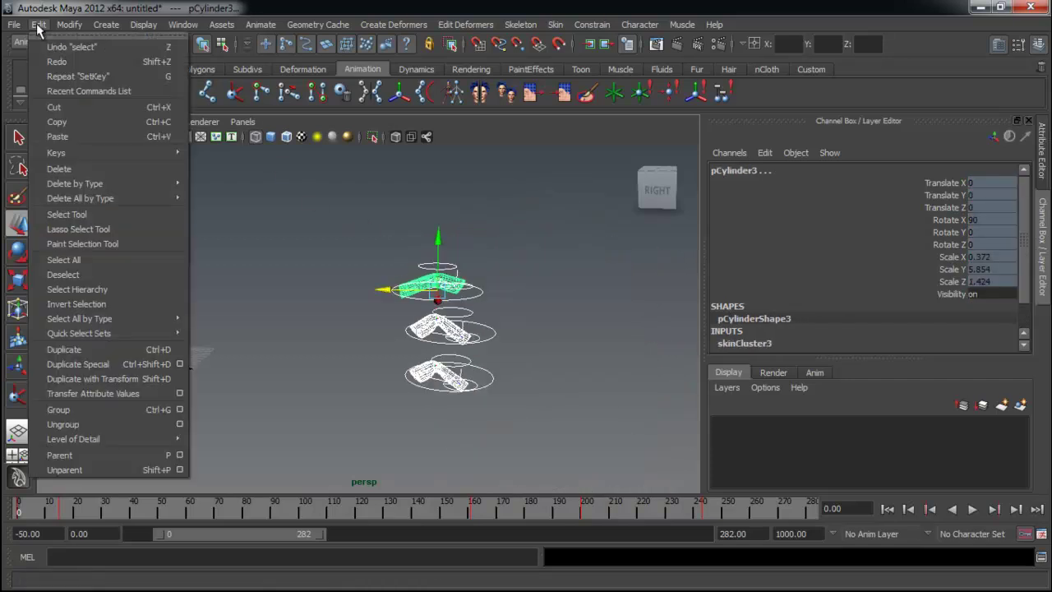
pyautogui.click(180, 364)
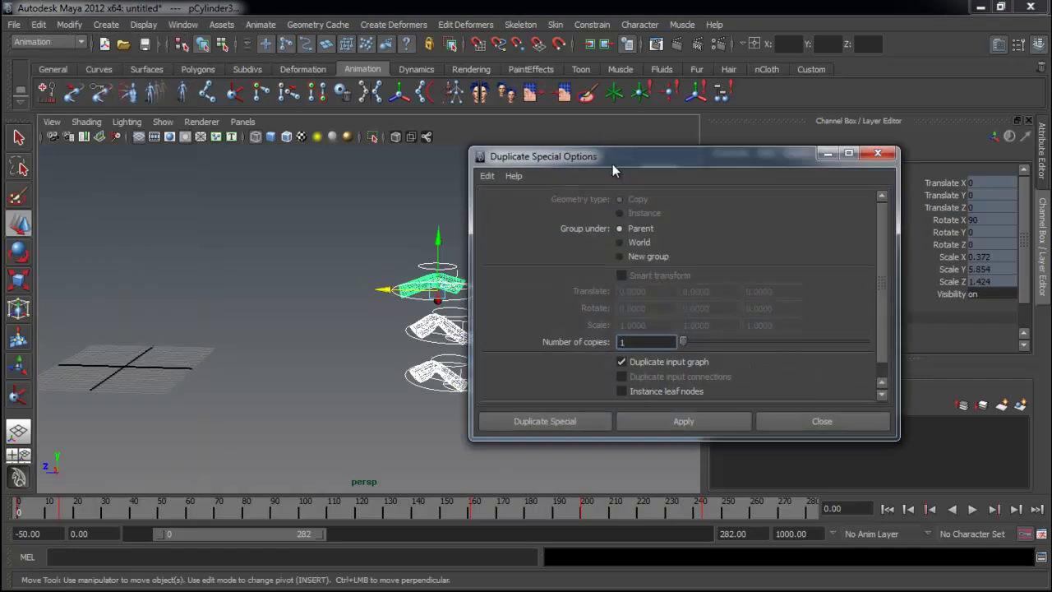
pyautogui.moveTo(613, 163); pyautogui.dragTo(759, 152)
pyautogui.click(801, 414)
pyautogui.keyDown('alt'); pyautogui.moveTo(341, 345); pyautogui.dragTo(421, 363, button='middle'); pyautogui.keyUp('alt')
pyautogui.moveTo(475, 301); pyautogui.dragTo(496, 287)
# Step: Duplicate the copied column of rigs again with the same settings, and move it along X to form a third column
pyautogui.click(838, 413)
pyautogui.keyDown('alt'); pyautogui.moveTo(469, 389); pyautogui.dragTo(346, 386); pyautogui.keyUp('alt')
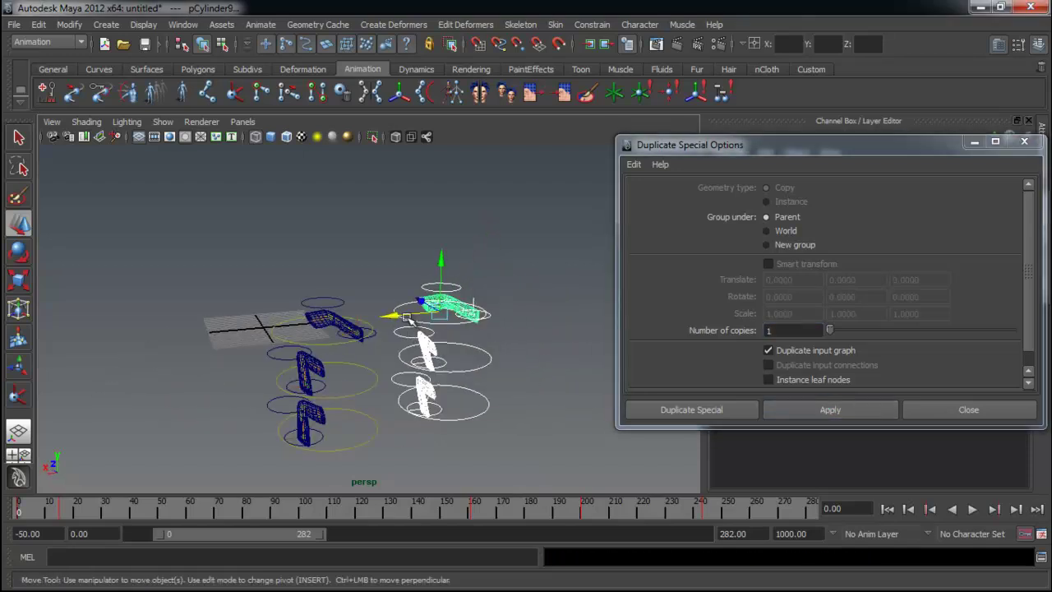
pyautogui.click(493, 314)
pyautogui.hotkey('ctrl', 'z')
pyautogui.moveTo(395, 314); pyautogui.dragTo(479, 399)
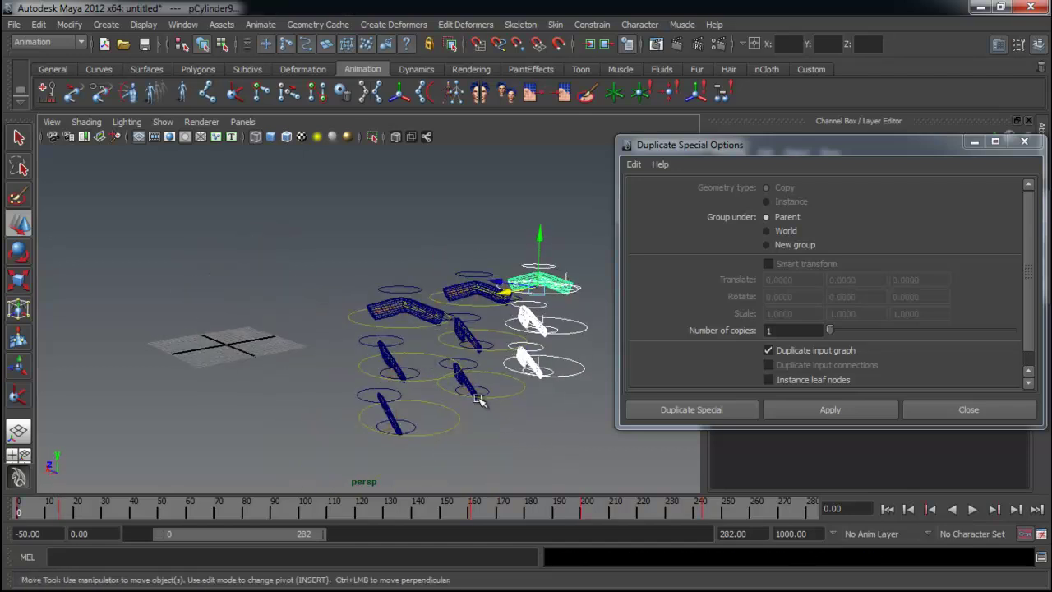
# Step: Play the nine rigs' animation, return to the start, and replay it from another viewing angle before stopping it
pyautogui.click(972, 509)
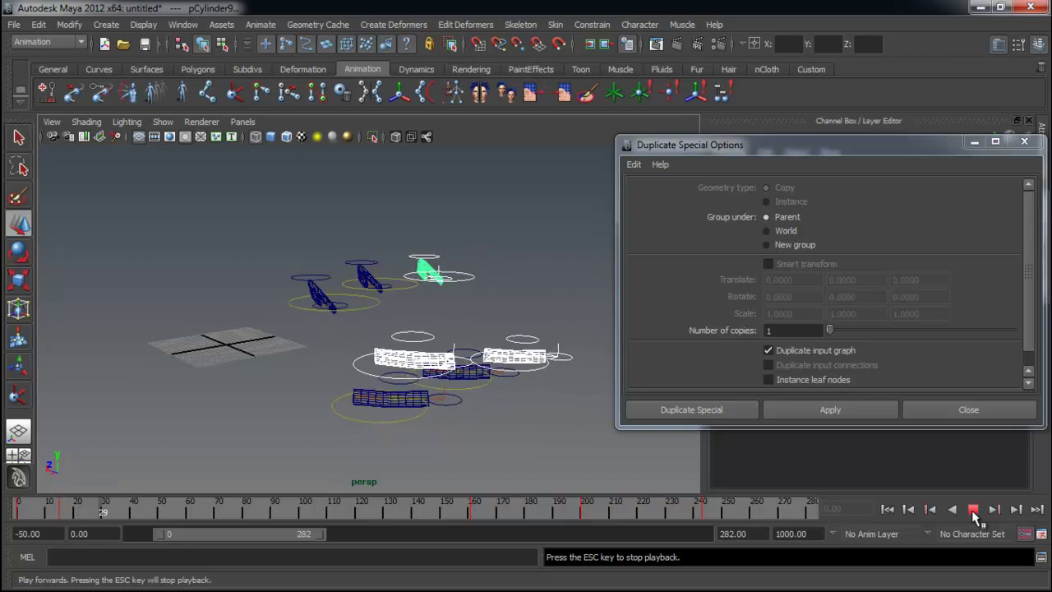
pyautogui.click(974, 510)
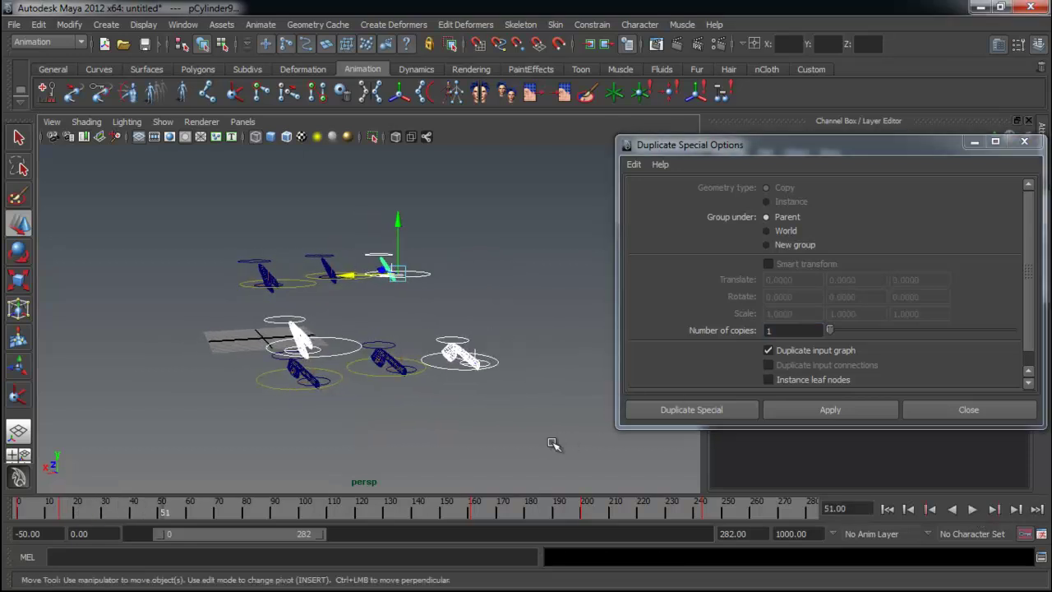
pyautogui.click(890, 509)
pyautogui.click(525, 438)
pyautogui.keyDown('alt'); pyautogui.moveTo(525, 439); pyautogui.dragTo(623, 447); pyautogui.keyUp('alt')
pyautogui.click(972, 509)
pyautogui.click(971, 509)
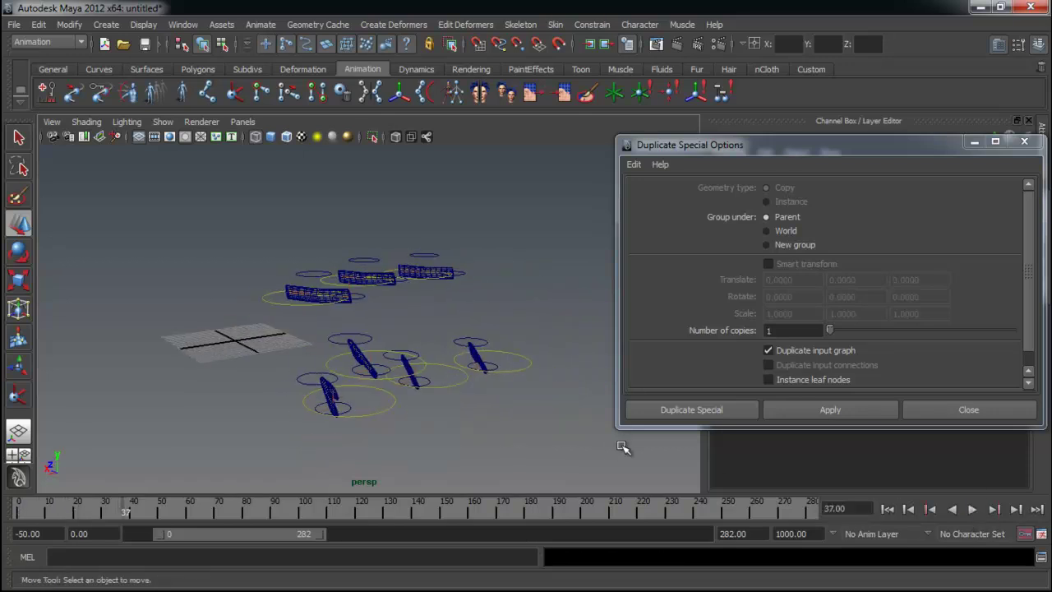
# Step: Return to frame 0, and delete the main circles of the middle-row rigs in the two duplicated columns
pyautogui.click(380, 348)
pyautogui.keyDown('alt'); pyautogui.moveTo(450, 393); pyautogui.dragTo(439, 430); pyautogui.keyUp('alt')
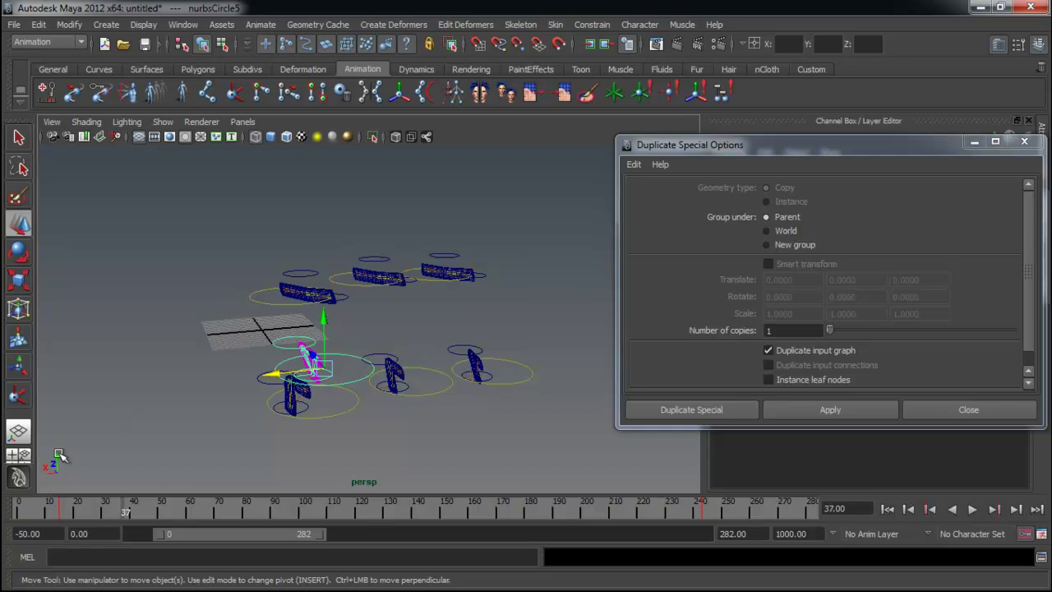
pyautogui.moveTo(67, 514); pyautogui.dragTo(6, 511)
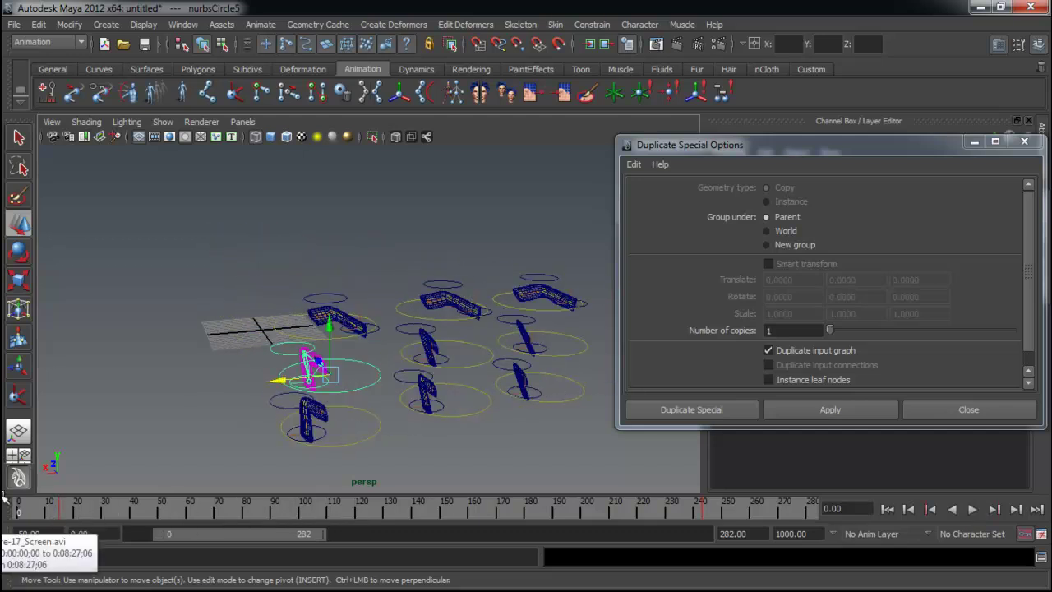
pyautogui.click(451, 341)
pyautogui.keyDown('shift'); pyautogui.click(555, 335); pyautogui.keyUp('shift')
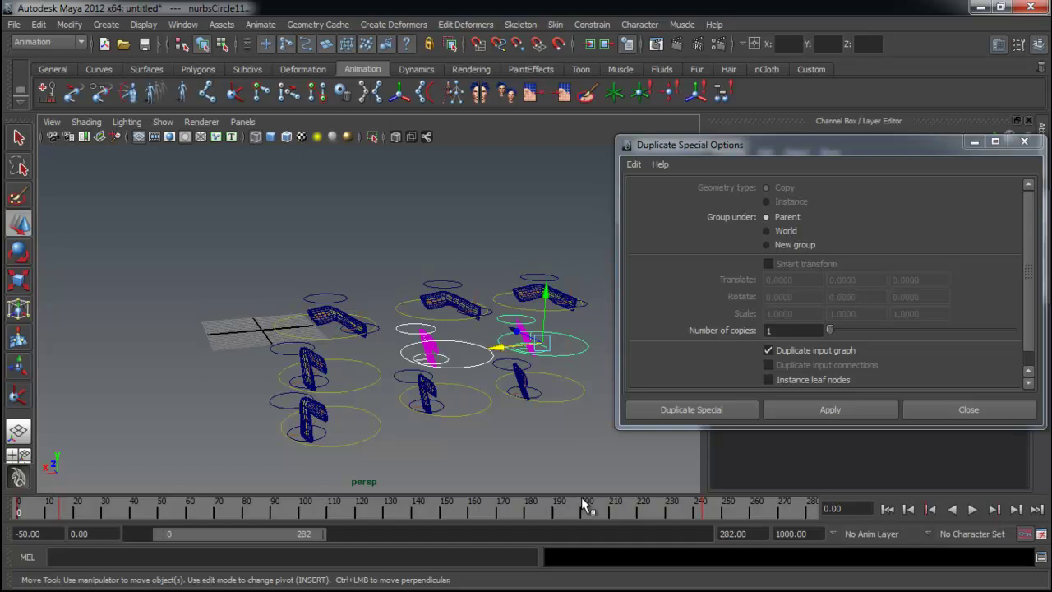
pyautogui.click(378, 345)
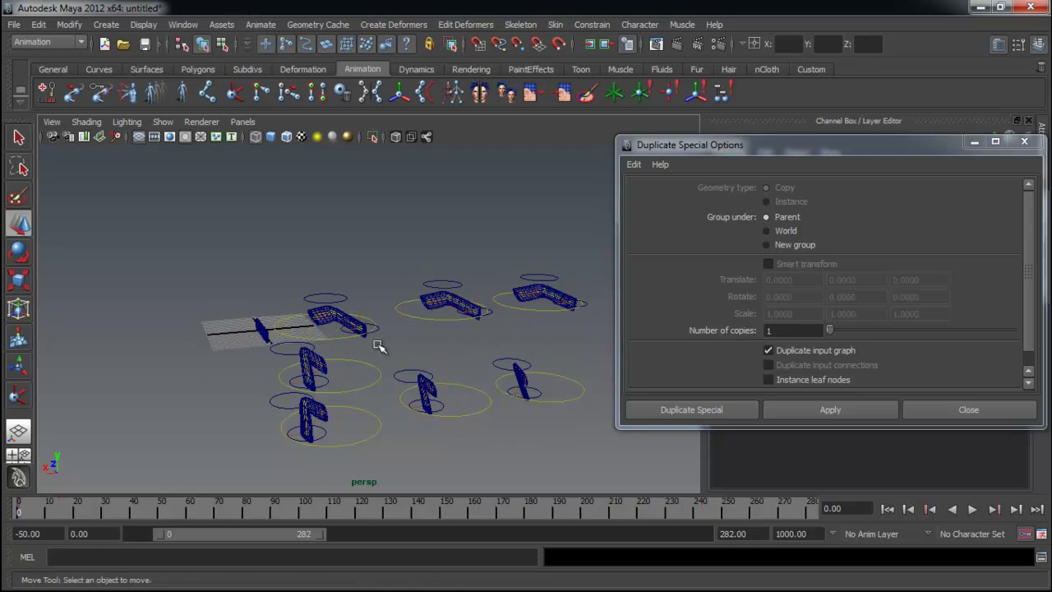
# Step: Delete the leftover cylinder at the grid origin
pyautogui.click(365, 364)
pyautogui.keyDown('alt'); pyautogui.moveTo(377, 378); pyautogui.dragTo(210, 317); pyautogui.keyUp('alt')
pyautogui.moveTo(259, 358); pyautogui.dragTo(260, 358)
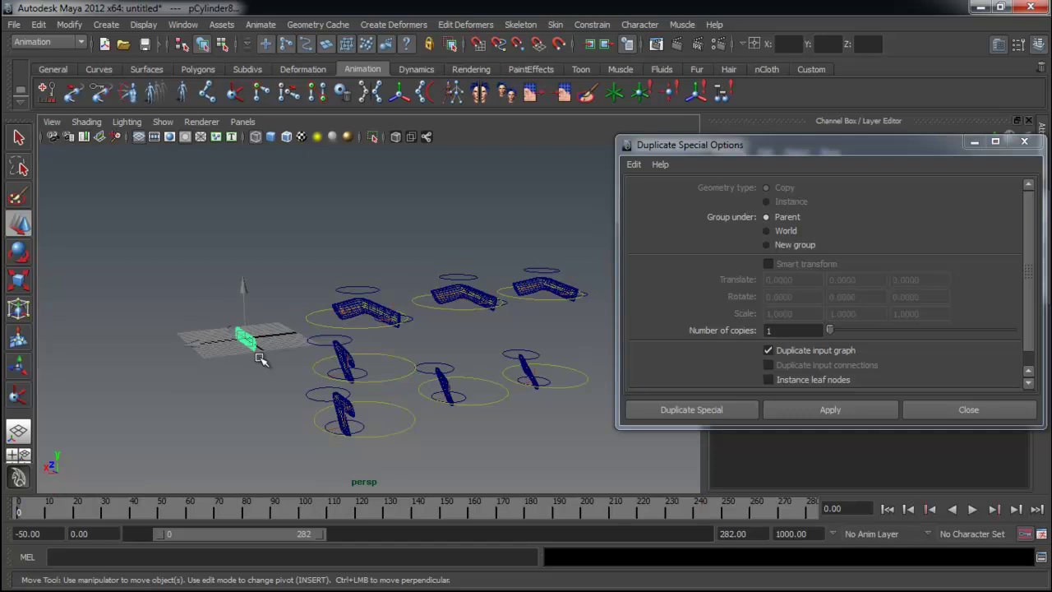
pyautogui.press('Delete')
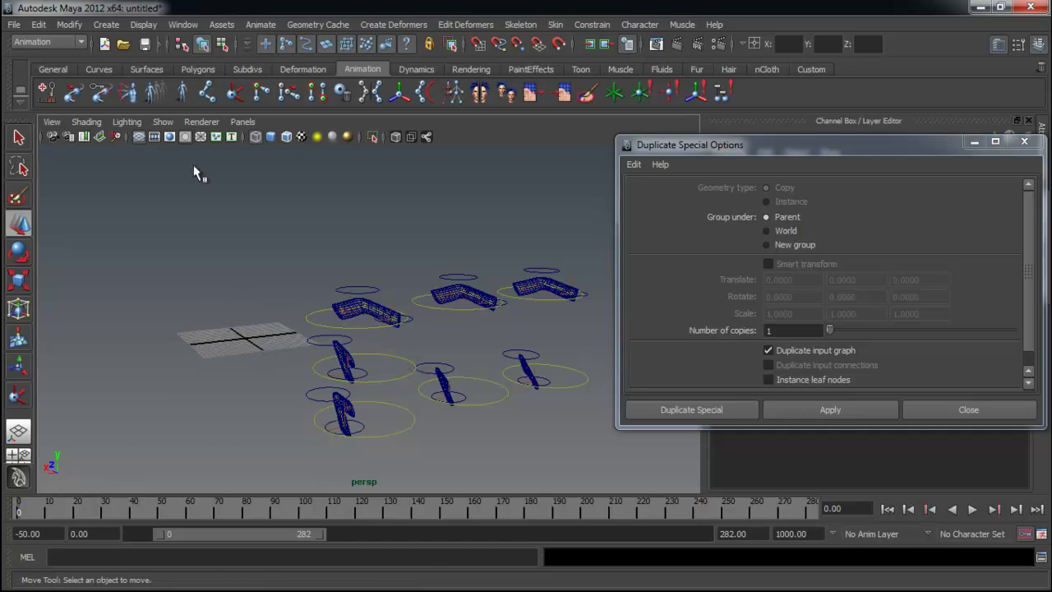
# Step: Create a NURBS circle at the origin and scale it uniformly by about 19.5 so it surrounds the grid
pyautogui.click(99, 69)
pyautogui.click(47, 92)
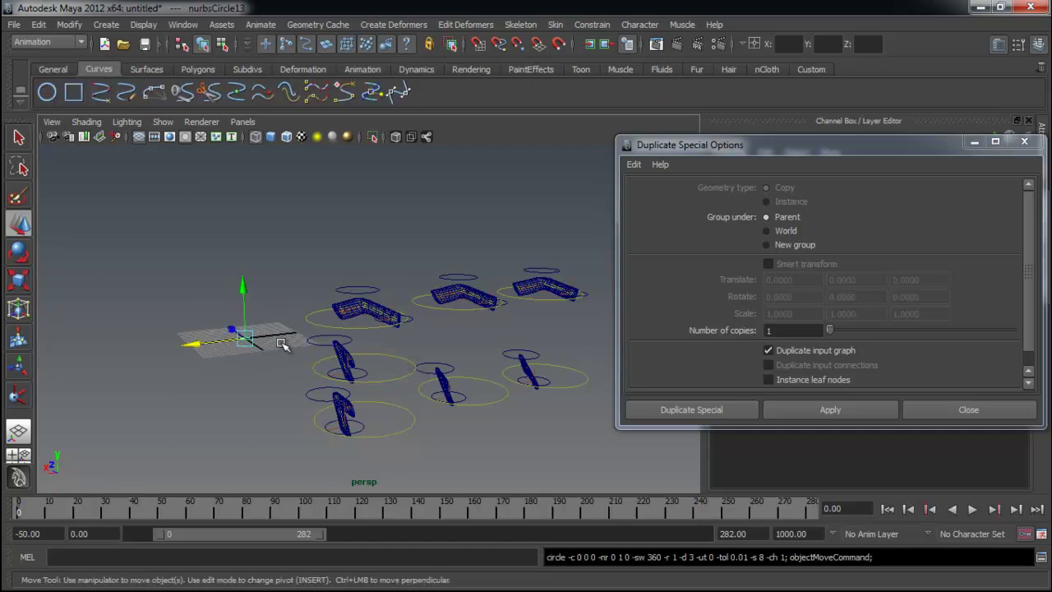
pyautogui.press('r')
pyautogui.moveTo(245, 338); pyautogui.dragTo(400, 373)
# Step: Parent the remaining middle-row rig's main circle to the large circle at the origin, and select the large circle
pyautogui.click(391, 375)
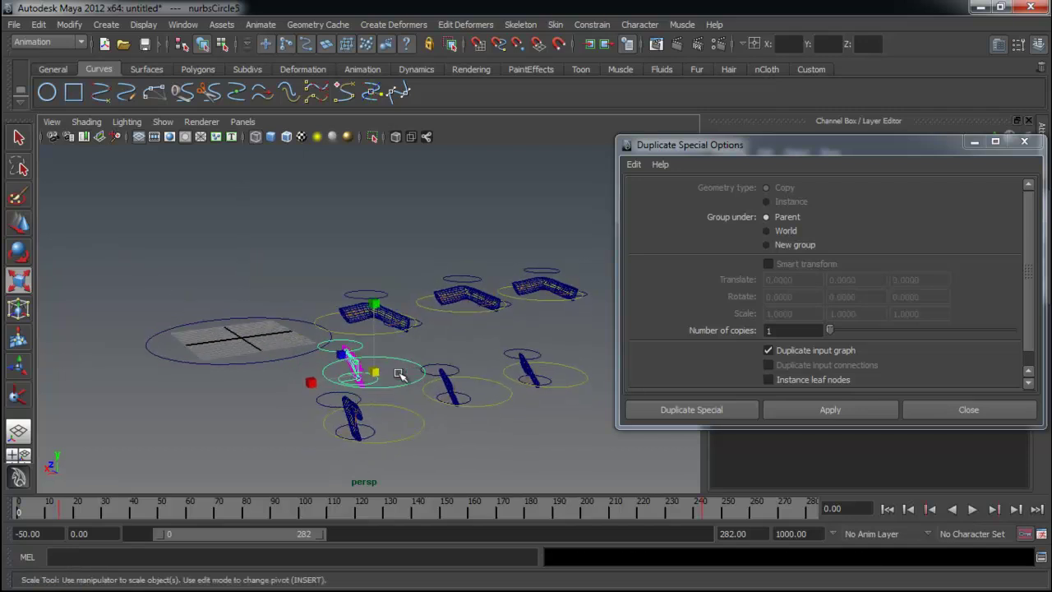
pyautogui.click(275, 360)
pyautogui.keyDown('alt'); pyautogui.moveTo(274, 371); pyautogui.dragTo(311, 372); pyautogui.keyUp('alt')
pyautogui.click(398, 362)
pyautogui.click(415, 358)
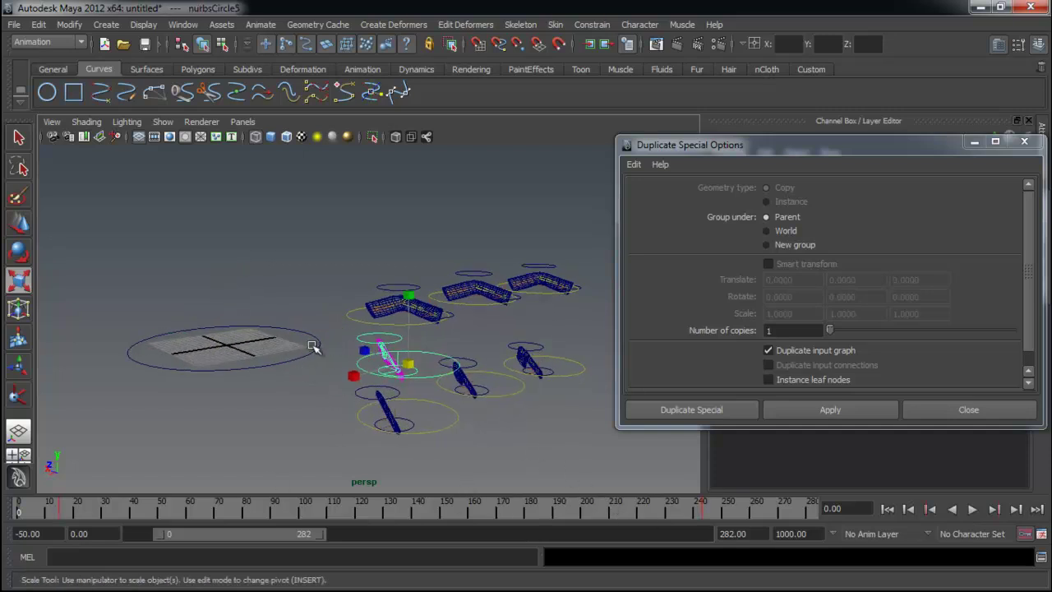
pyautogui.keyDown('shift'); pyautogui.click(315, 348); pyautogui.keyUp('shift')
pyautogui.press('p')
pyautogui.click(282, 395)
pyautogui.click(198, 370)
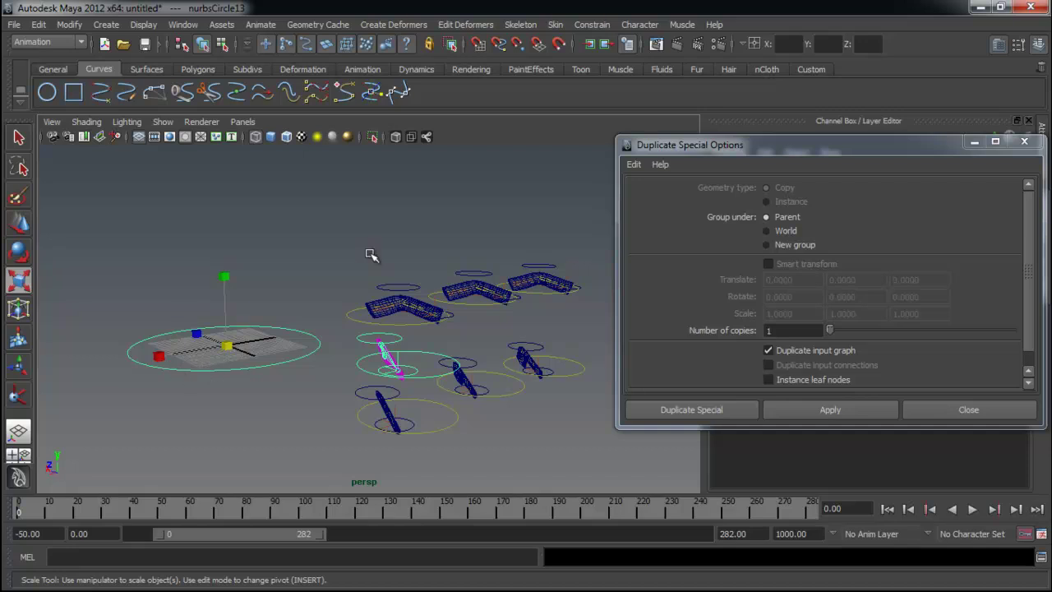
# Step: Duplicate the large circle with its rig and cylinder using Duplicate Special, and move the copy sideways along X
pyautogui.click(464, 335)
pyautogui.click(275, 361)
pyautogui.scroll(3, 448, 400)
pyautogui.click(403, 400)
pyautogui.click(810, 409)
pyautogui.scroll(-1, 351, 378)
pyautogui.scroll(-3, 351, 378)
pyautogui.press('w')
pyautogui.moveTo(205, 349); pyautogui.dragTo(260, 347)
# Step: Play the animation up to frame 52, and examine how the copied rig follows its circle from several angles
pyautogui.click(972, 510)
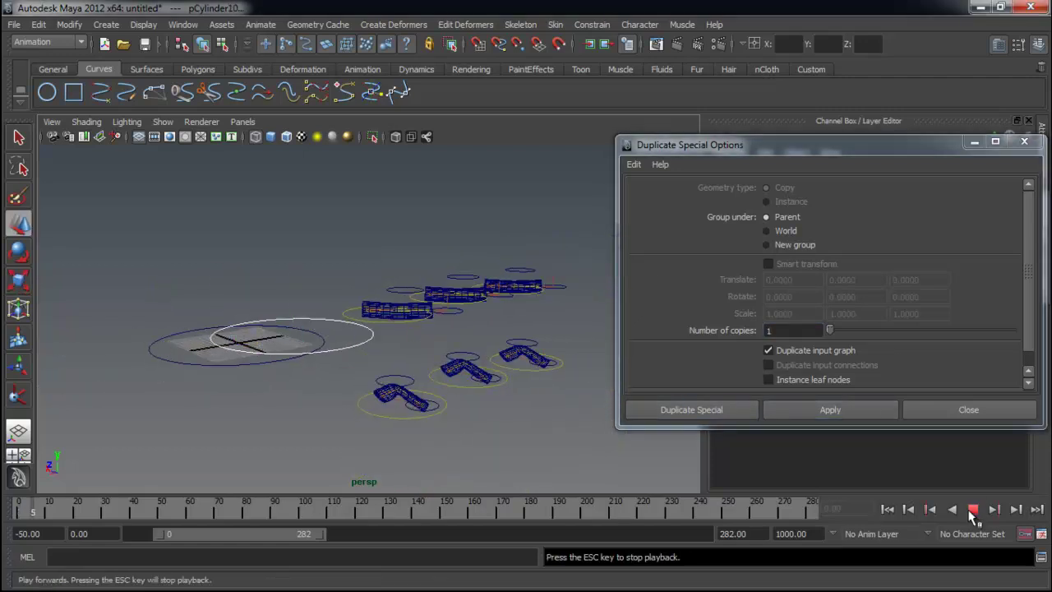
pyautogui.click(972, 509)
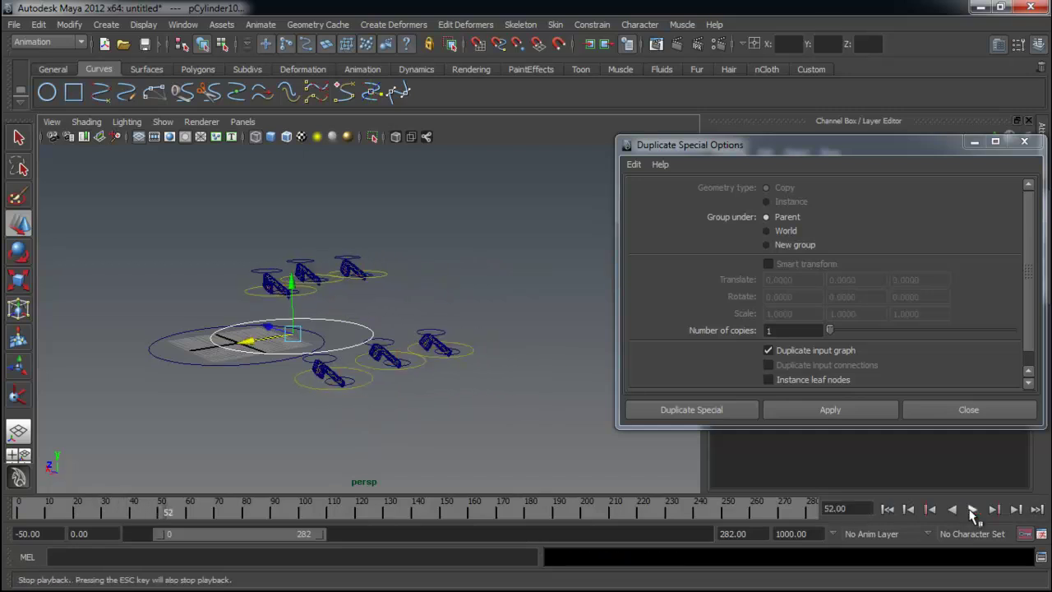
pyautogui.keyDown('alt'); pyautogui.moveTo(493, 387); pyautogui.dragTo(512, 350); pyautogui.keyUp('alt')
pyautogui.moveTo(849, 145); pyautogui.dragTo(990, 356)
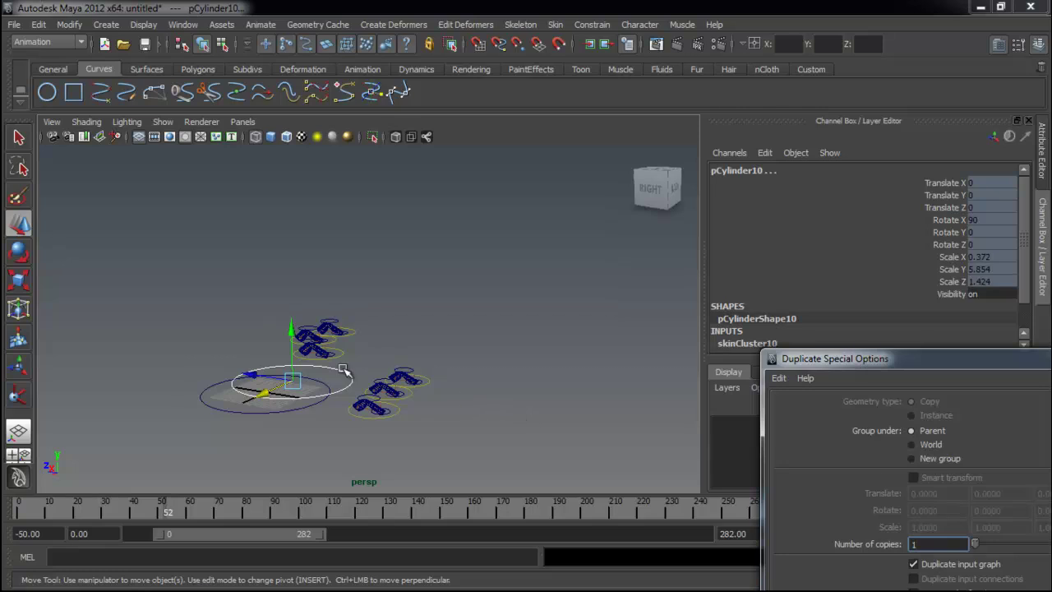
pyautogui.keyDown('alt'); pyautogui.moveTo(287, 435); pyautogui.dragTo(456, 410); pyautogui.keyUp('alt')
pyautogui.keyDown('alt'); pyautogui.moveTo(456, 410); pyautogui.dragTo(545, 384, button='right'); pyautogui.keyUp('alt')
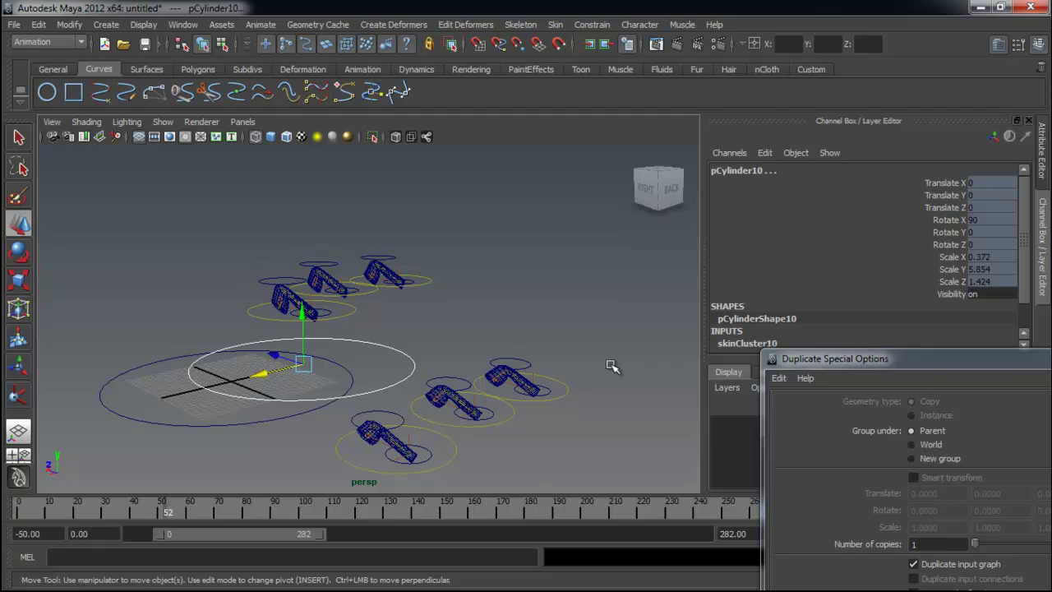
pyautogui.moveTo(933, 363); pyautogui.dragTo(939, 518)
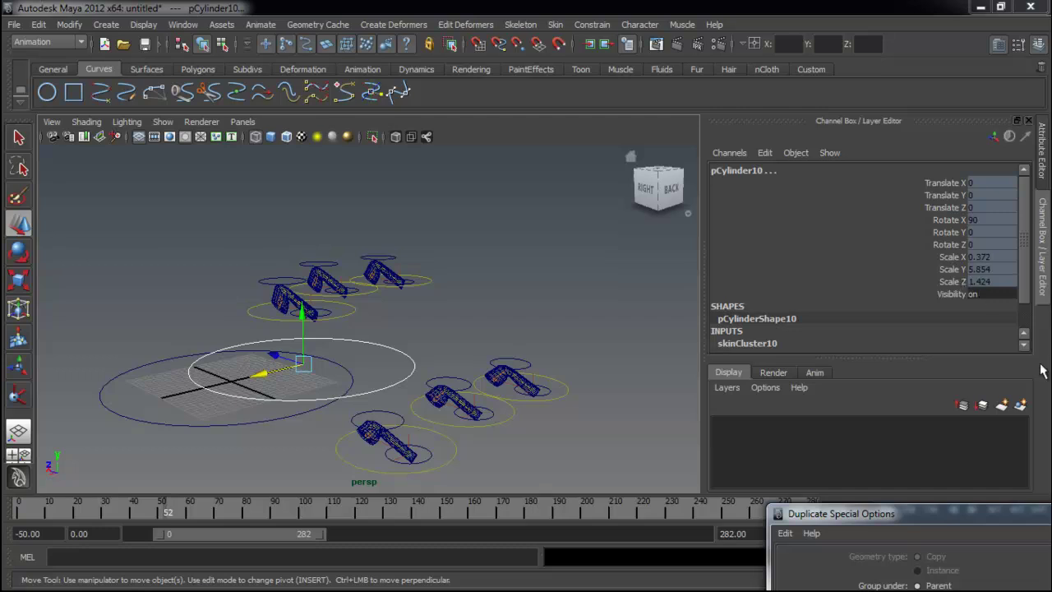
pyautogui.moveTo(925, 513); pyautogui.dragTo(905, 526)
# Step: Undo the rig duplication, the parenting and the scaling of the large circle
pyautogui.click(594, 378)
pyautogui.hotkey('ctrl', 'z')
pyautogui.hotkey('ctrl', 'z')
pyautogui.hotkey('ctrl', 'z')
pyautogui.hotkey('ctrl', 'z')
pyautogui.hotkey('ctrl', 'z')
pyautogui.hotkey('ctrl', 'z')
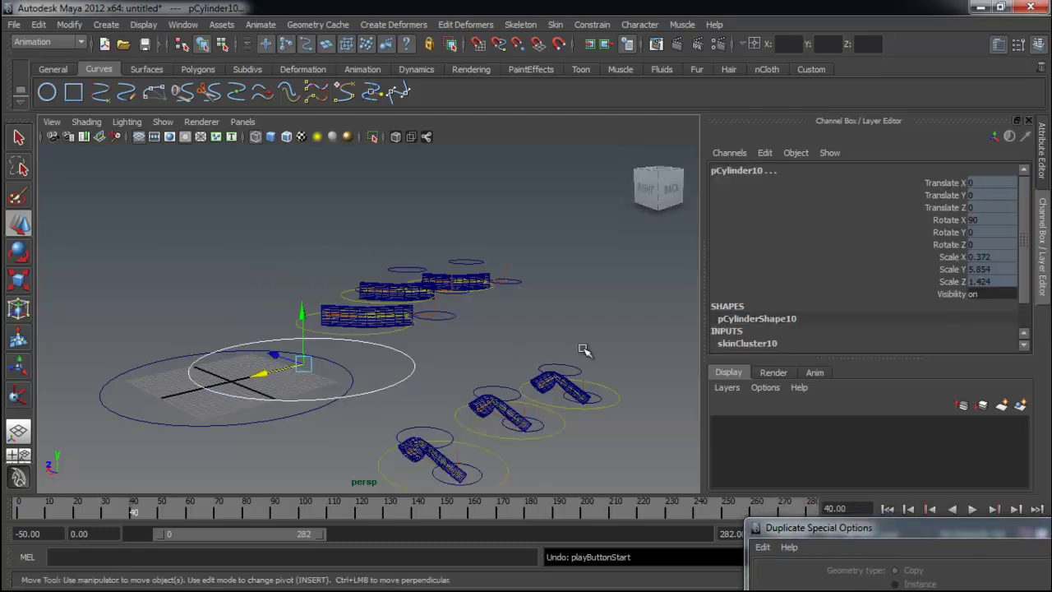
pyautogui.hotkey('ctrl', 'z')
pyautogui.hotkey('ctrl', 'z')
pyautogui.hotkey('ctrl', 'z')
pyautogui.hotkey('ctrl', 'z')
pyautogui.hotkey('ctrl', 'z')
pyautogui.hotkey('ctrl', 'z')
pyautogui.hotkey('ctrl', 'z')
pyautogui.hotkey('ctrl', 'z')
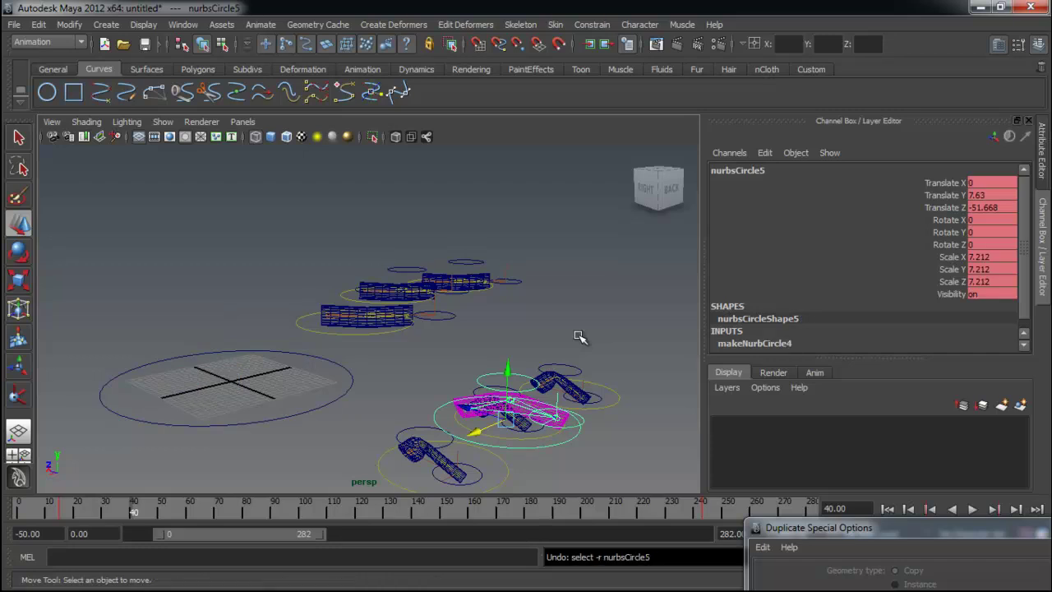
pyautogui.hotkey('ctrl', 'z')
pyautogui.hotkey('ctrl', 'z')
pyautogui.hotkey('ctrl', 'z')
pyautogui.hotkey('ctrl', 'z')
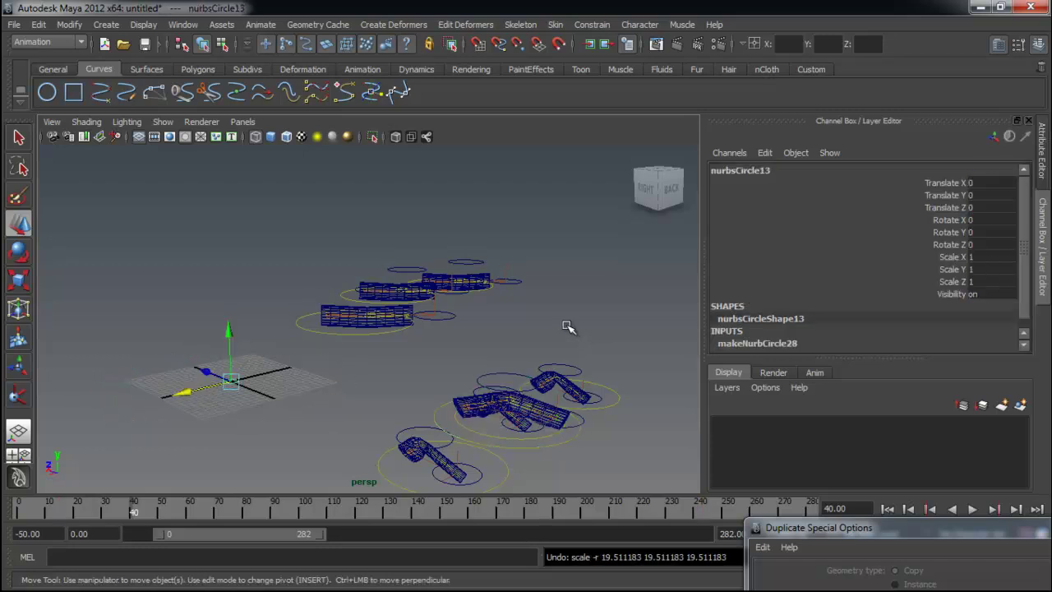
# Step: Create another NURBS circle at the origin, scale it uniformly to 11.17, and freeze its transformations
pyautogui.click(47, 92)
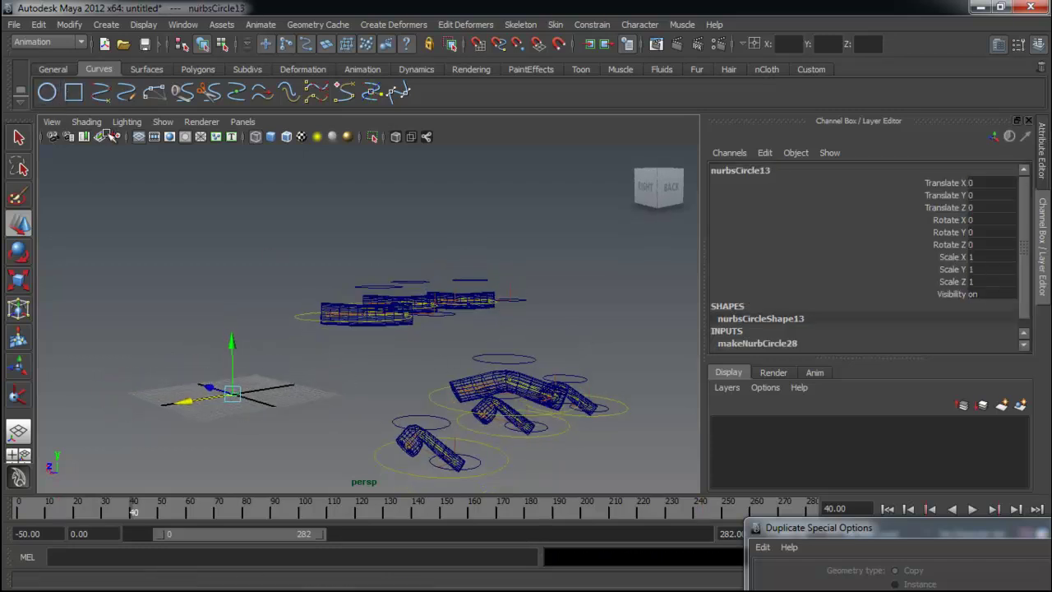
pyautogui.press('r')
pyautogui.moveTo(234, 398); pyautogui.dragTo(346, 369)
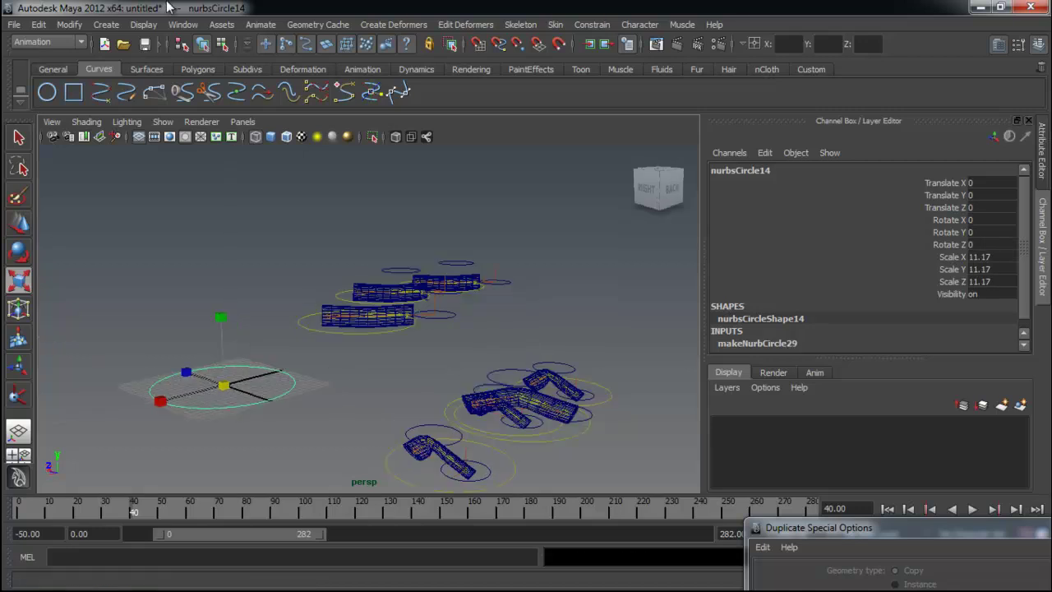
pyautogui.click(164, 26)
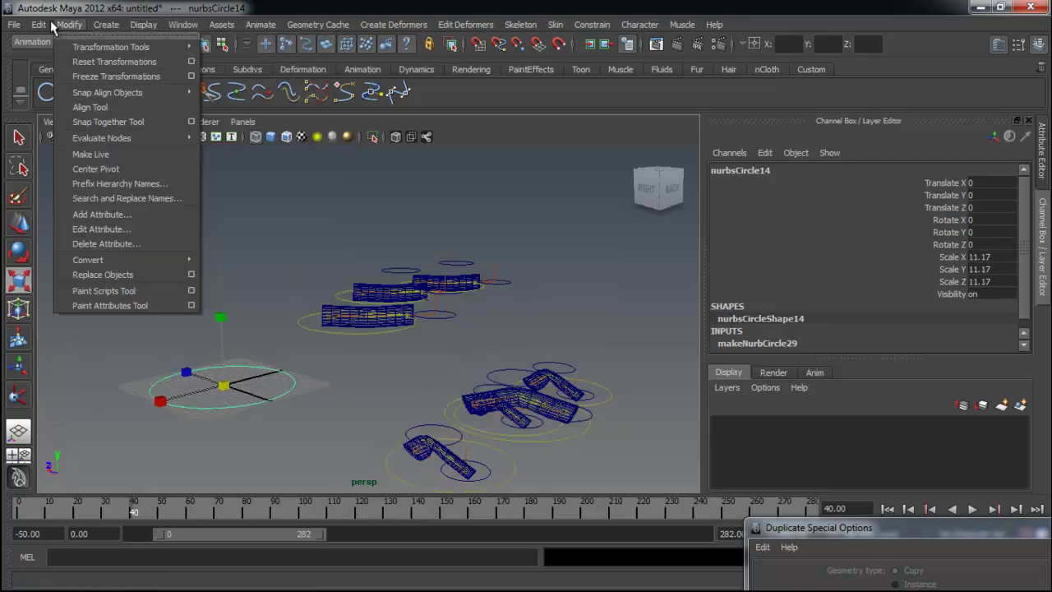
pyautogui.click(105, 73)
# Step: Parent the middle-row rig's main circle to the new circle, and test the link with an X move that is undone
pyautogui.keyDown('alt'); pyautogui.moveTo(439, 376); pyautogui.dragTo(391, 387); pyautogui.keyUp('alt')
pyautogui.click(382, 386)
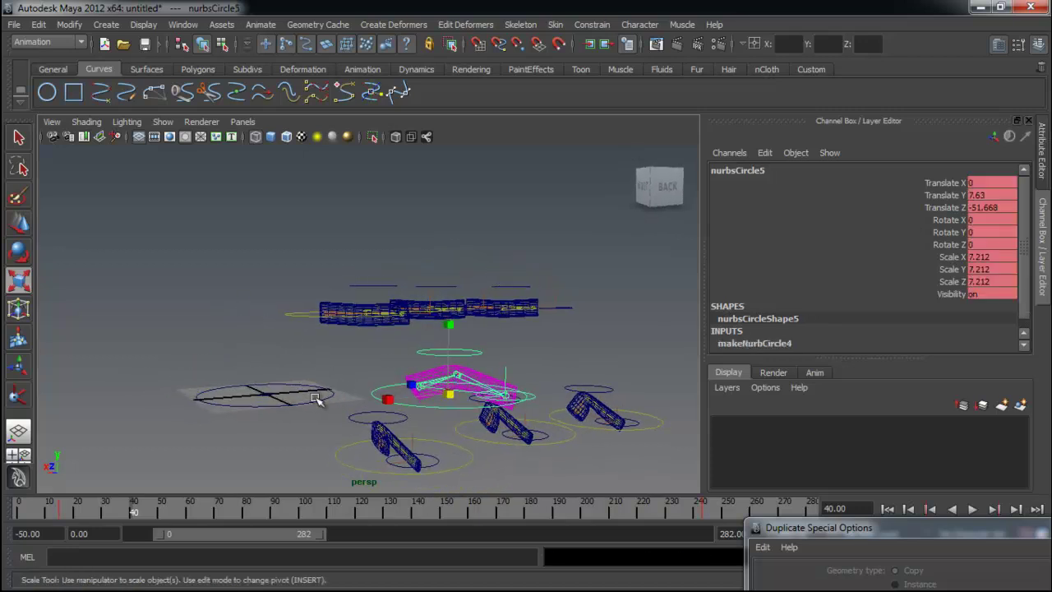
pyautogui.keyDown('shift'); pyautogui.click(278, 385); pyautogui.keyUp('shift')
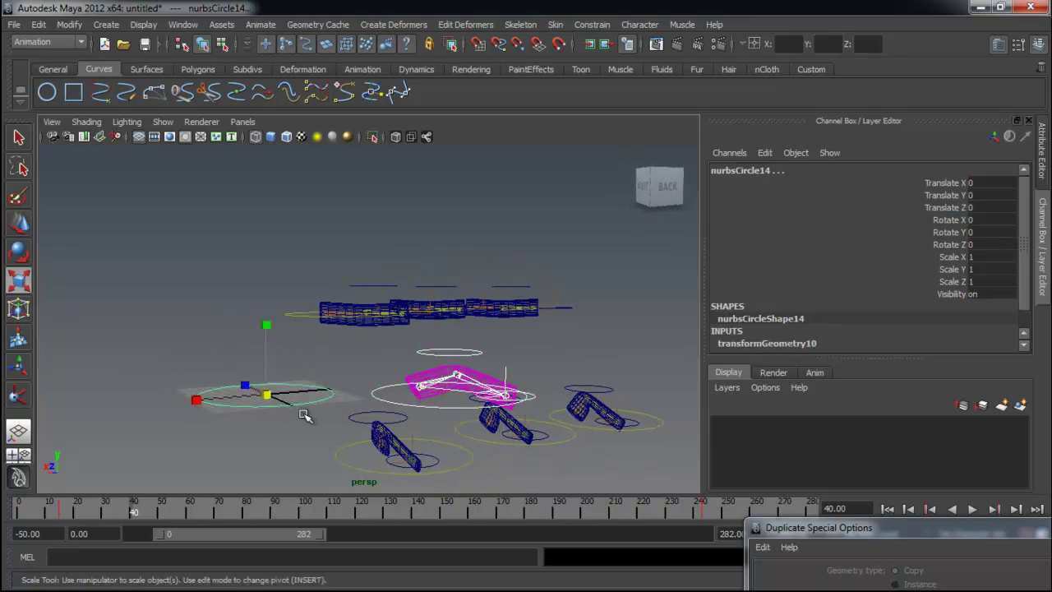
pyautogui.press('p')
pyautogui.click(303, 413)
pyautogui.click(287, 402)
pyautogui.press('w')
pyautogui.moveTo(239, 398); pyautogui.dragTo(160, 399)
pyautogui.hotkey('ctrl', 'z')
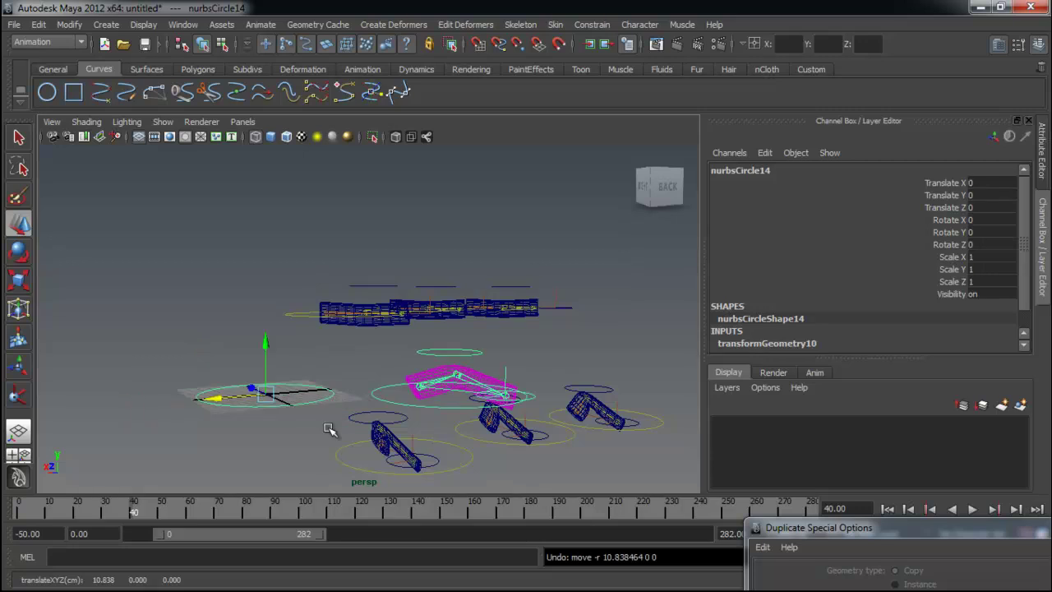
# Step: Play the animation to check the parented rig's motion, stop it, and return to frame 0
pyautogui.click(971, 509)
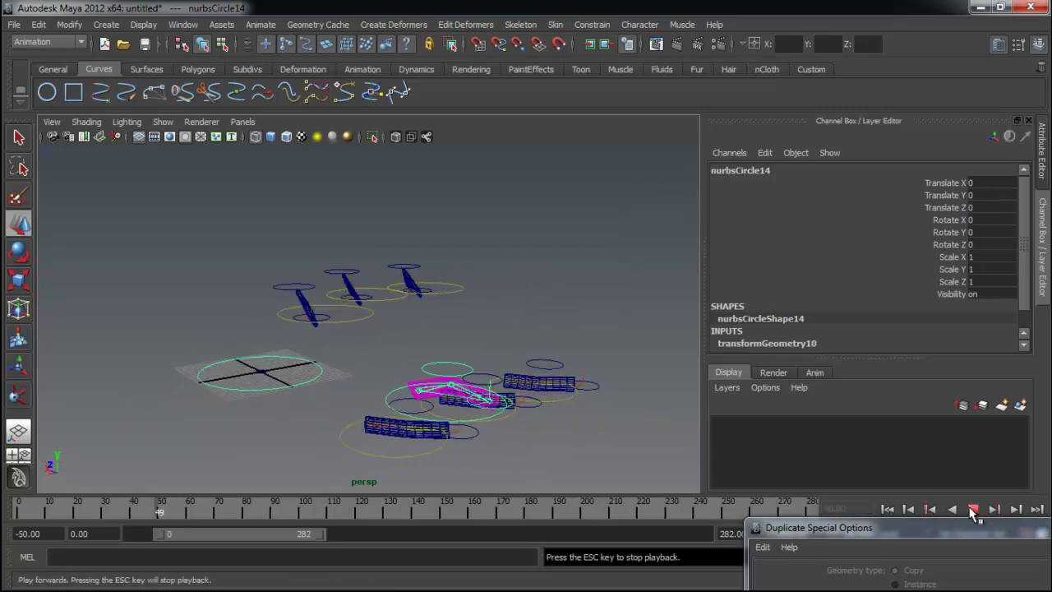
pyautogui.click(972, 509)
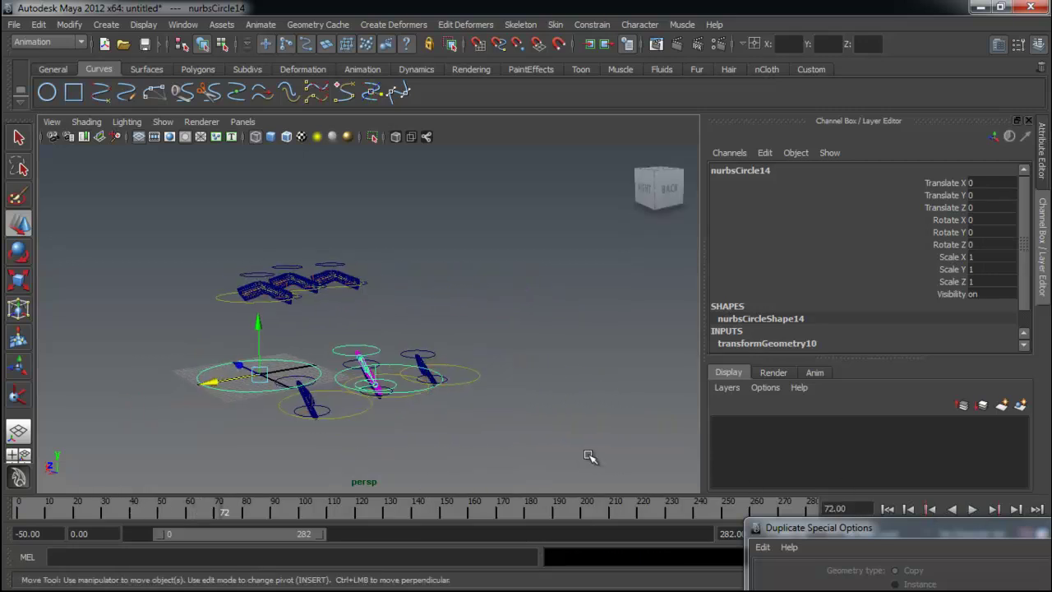
pyautogui.click(888, 509)
# Step: Duplicate the new circle together with its rig and cylinder using Duplicate Special, one copy with Duplicate input graph enabled
pyautogui.keyDown('alt'); pyautogui.moveTo(327, 389); pyautogui.dragTo(322, 389); pyautogui.keyUp('alt')
pyautogui.moveTo(790, 529); pyautogui.dragTo(713, 286)
pyautogui.keyDown('alt'); pyautogui.moveTo(472, 374); pyautogui.dragTo(475, 365); pyautogui.keyUp('alt')
pyautogui.keyDown('alt'); pyautogui.moveTo(479, 366); pyautogui.dragTo(534, 376, button='right'); pyautogui.keyUp('alt')
pyautogui.click(398, 431)
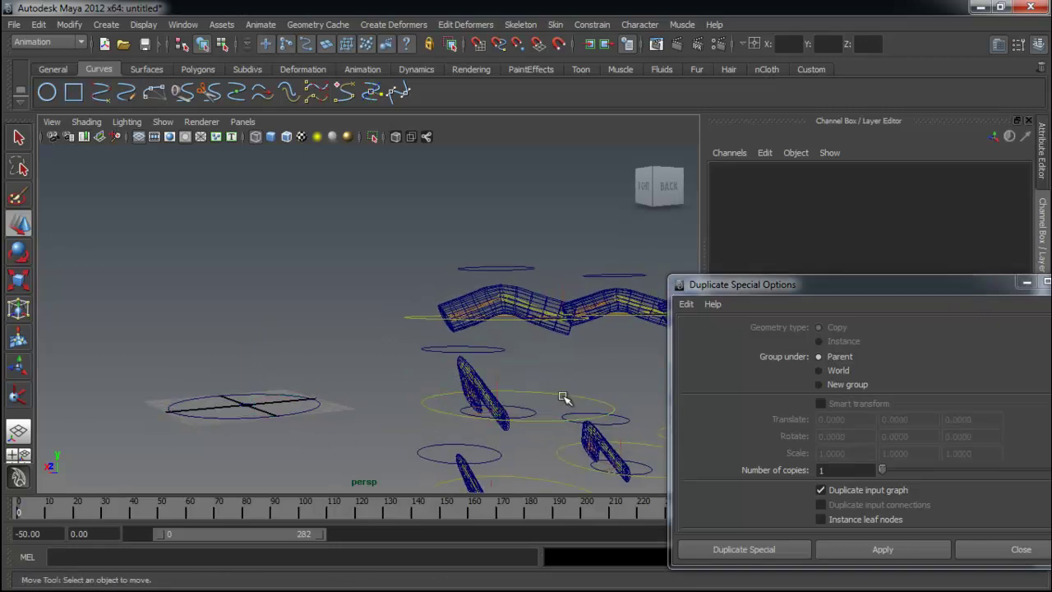
pyautogui.click(202, 425)
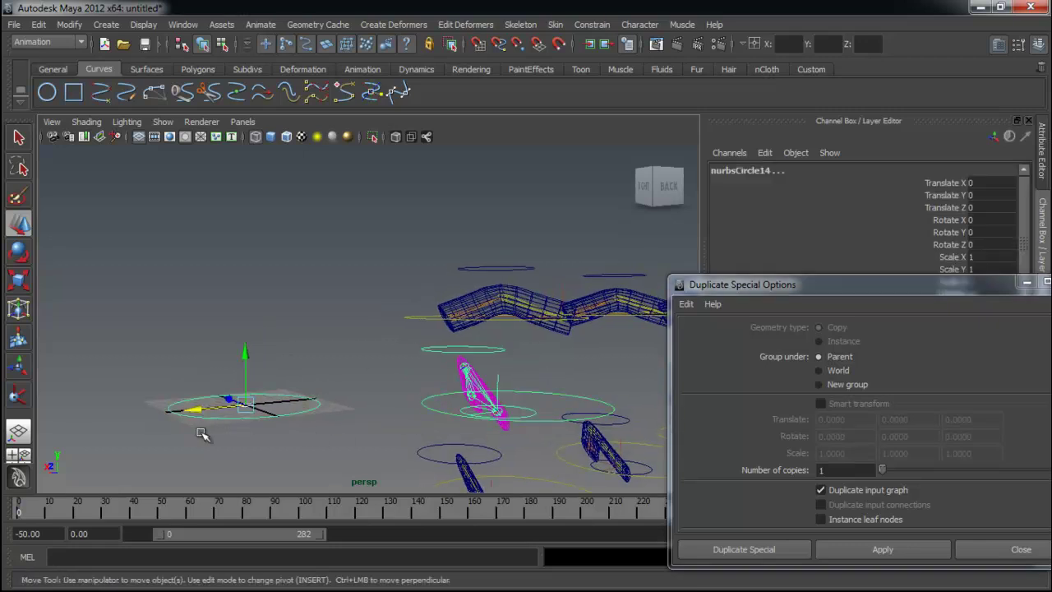
pyautogui.keyDown('alt'); pyautogui.moveTo(207, 431); pyautogui.dragTo(386, 403, button='right'); pyautogui.keyUp('alt')
pyautogui.keyDown('shift'); pyautogui.click(605, 444); pyautogui.keyUp('shift')
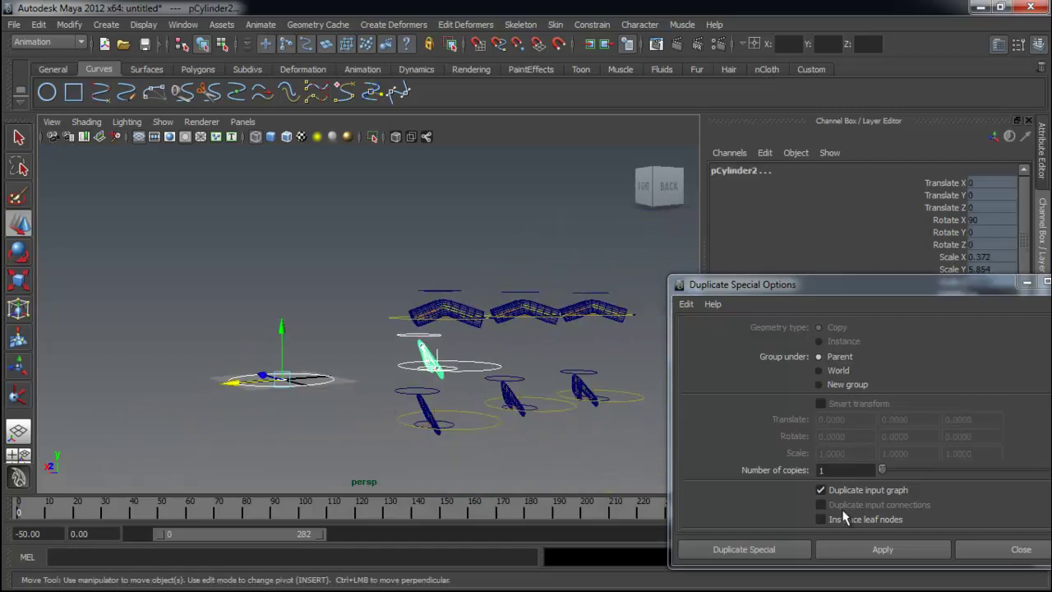
pyautogui.click(877, 547)
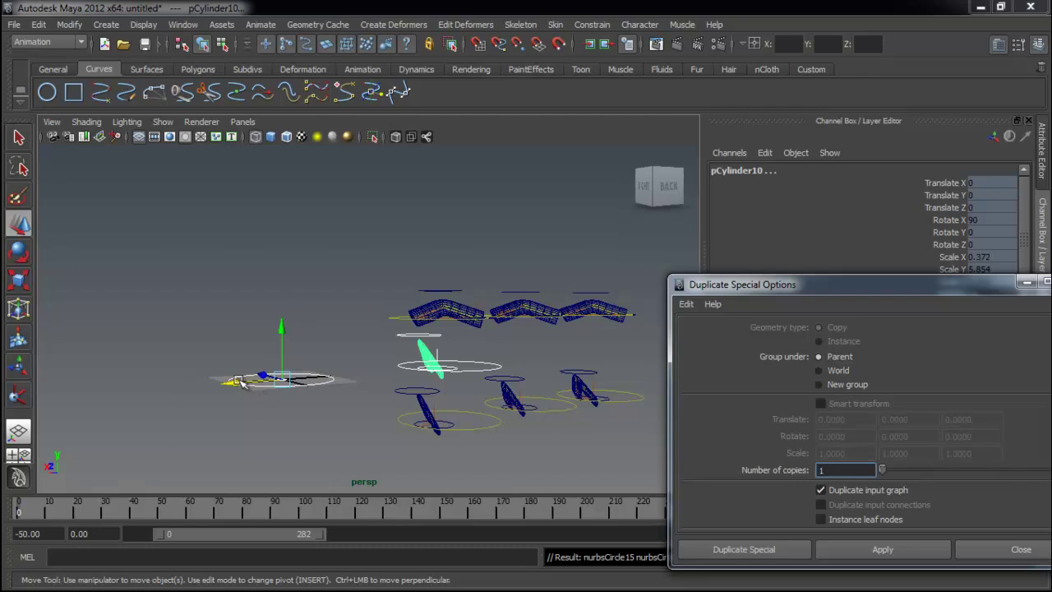
# Step: Move one of the two parent circles with its rig to about Translate X -12.431 and Translate Z -12.276
pyautogui.click(255, 398)
pyautogui.click(262, 384)
pyautogui.moveTo(236, 380); pyautogui.dragTo(346, 398)
pyautogui.moveTo(268, 341); pyautogui.dragTo(287, 376)
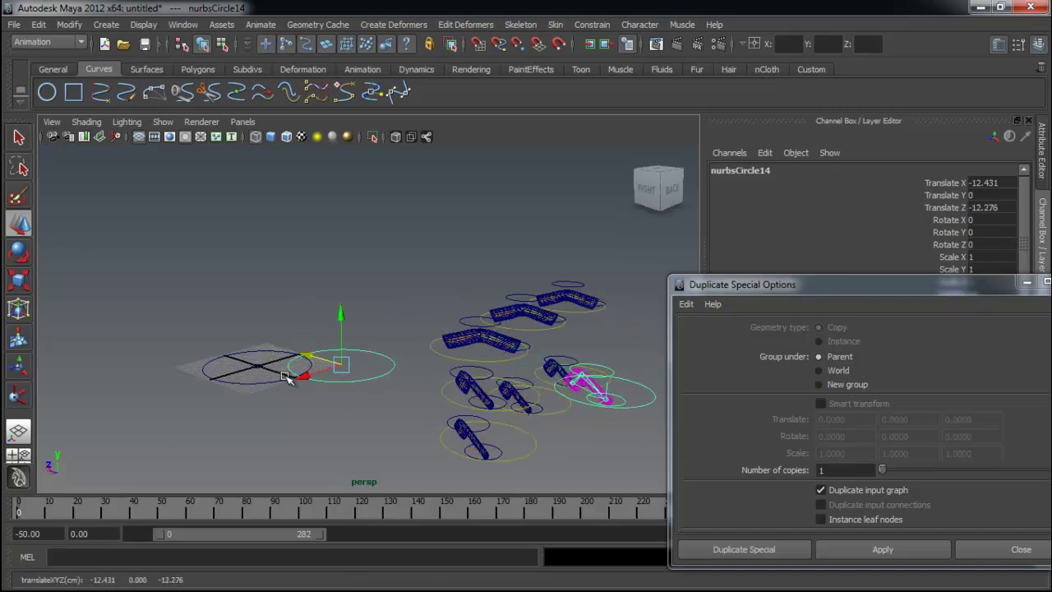
# Step: Make another copy of the parented rig with its parent circle, and move the circle away from the other two
pyautogui.keyDown('alt'); pyautogui.moveTo(348, 402); pyautogui.dragTo(334, 399); pyautogui.keyUp('alt')
pyautogui.keyDown('alt'); pyautogui.moveTo(419, 364); pyautogui.dragTo(502, 425, button='right'); pyautogui.keyUp('alt')
pyautogui.keyDown('alt'); pyautogui.moveTo(502, 425); pyautogui.dragTo(326, 343, button='middle'); pyautogui.keyUp('alt')
pyautogui.scroll(-2, 442, 348)
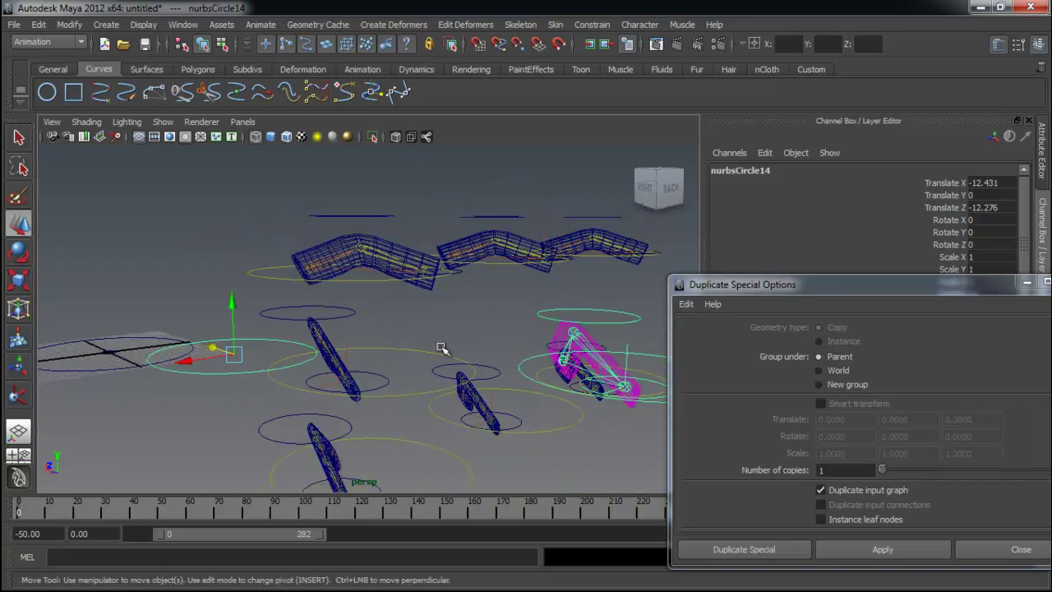
pyautogui.click(547, 345)
pyautogui.scroll(-2, 428, 396)
pyautogui.scroll(-1, 429, 396)
pyautogui.click(424, 330)
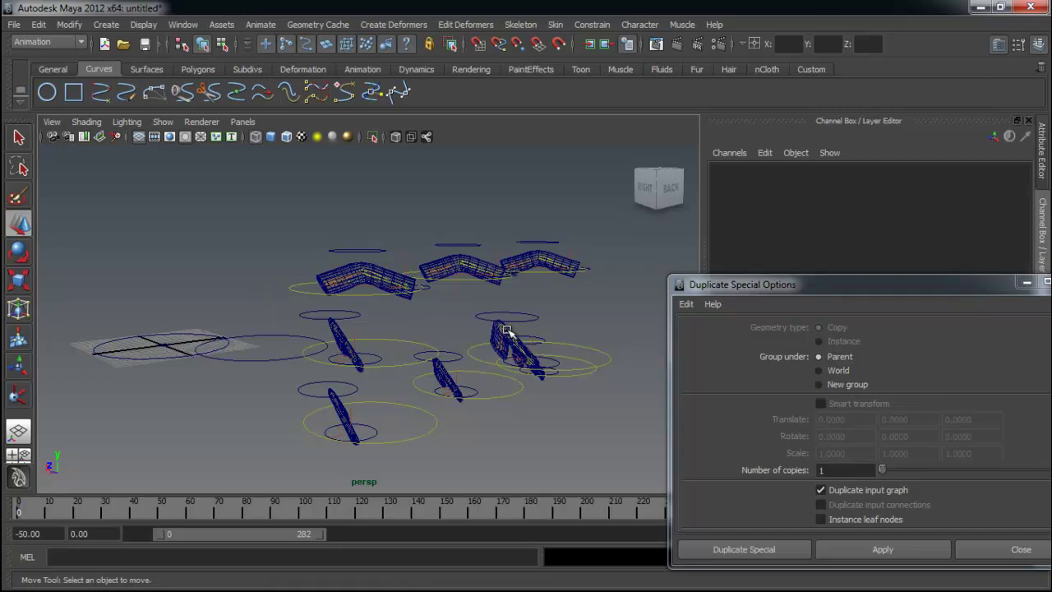
pyautogui.click(309, 337)
pyautogui.moveTo(228, 352); pyautogui.dragTo(207, 287)
pyautogui.keyDown('alt'); pyautogui.moveTo(207, 287); pyautogui.dragTo(481, 251); pyautogui.keyUp('alt')
# Step: Move main circle nurbsCircle9 to Translate Z -77.559 at frame 0, and key a shifted position for it at frame 20
pyautogui.click(497, 255)
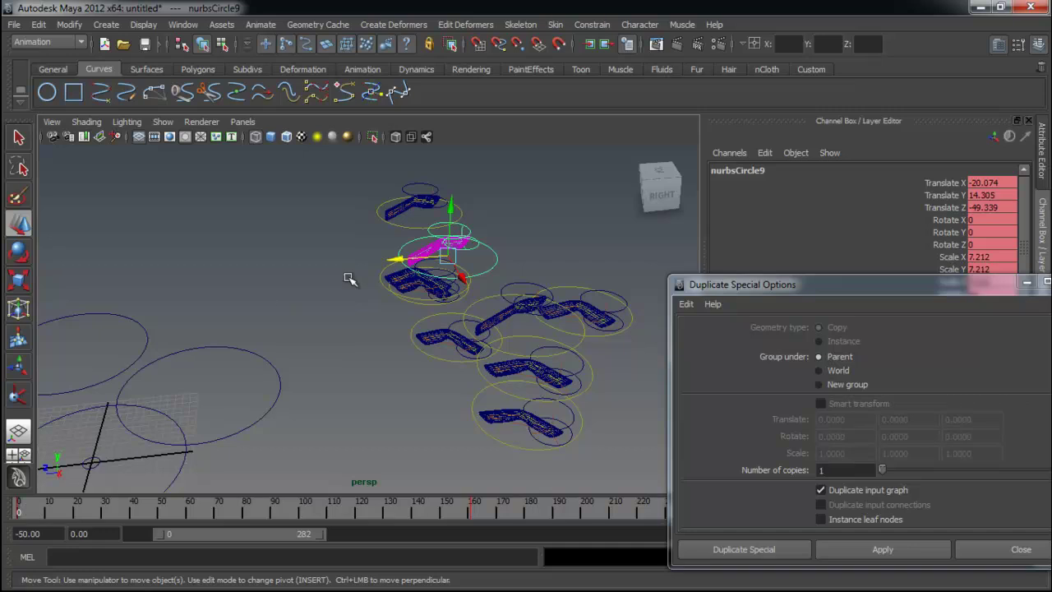
pyautogui.moveTo(400, 258); pyautogui.dragTo(587, 252)
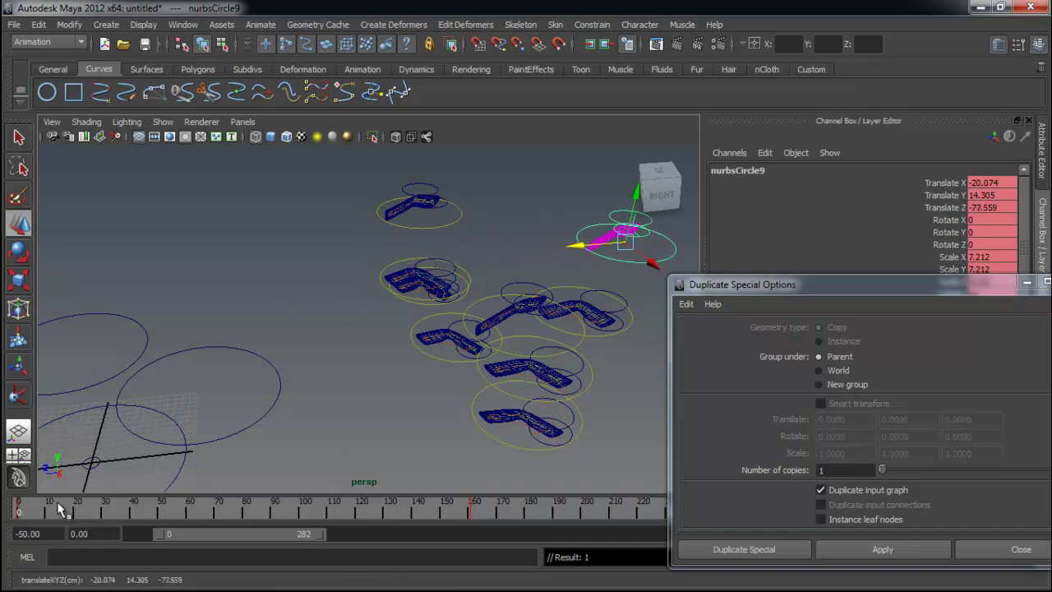
pyautogui.moveTo(57, 508); pyautogui.dragTo(78, 508)
pyautogui.moveTo(614, 269); pyautogui.dragTo(533, 193)
pyautogui.moveTo(78, 499); pyautogui.dragTo(24, 512)
# Step: Play the animation to check the rigs' varied travel, and stop at frame 73
pyautogui.scroll(-5, 354, 303)
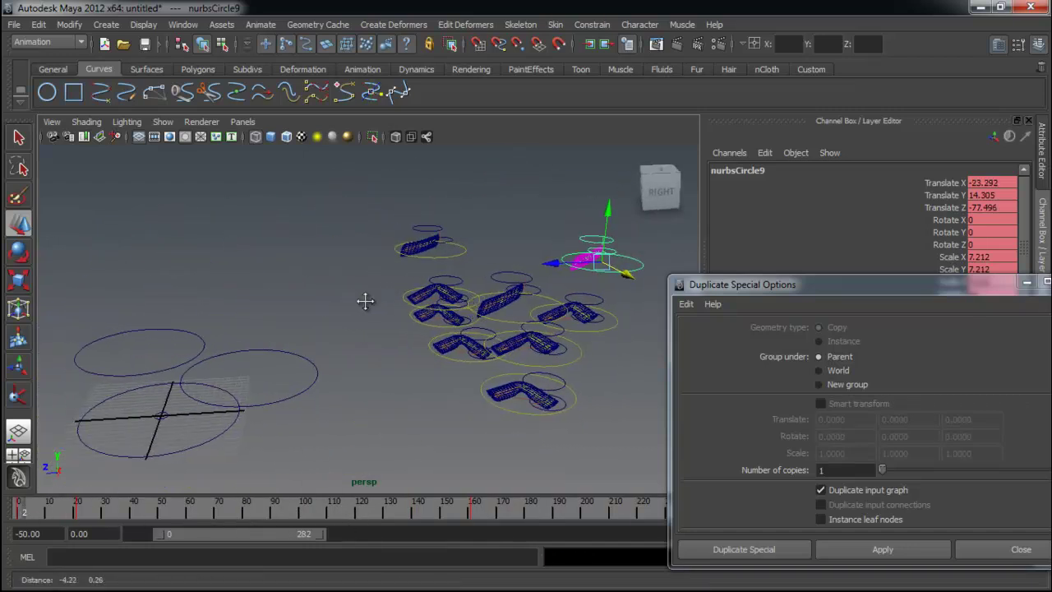
pyautogui.moveTo(964, 284); pyautogui.dragTo(819, 553)
pyautogui.click(973, 509)
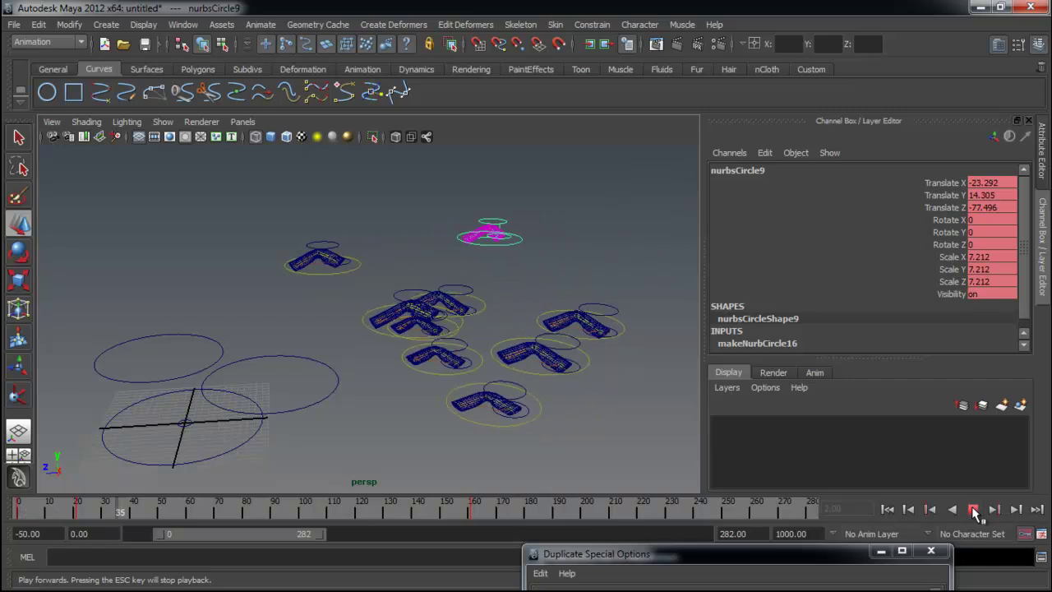
pyautogui.click(973, 509)
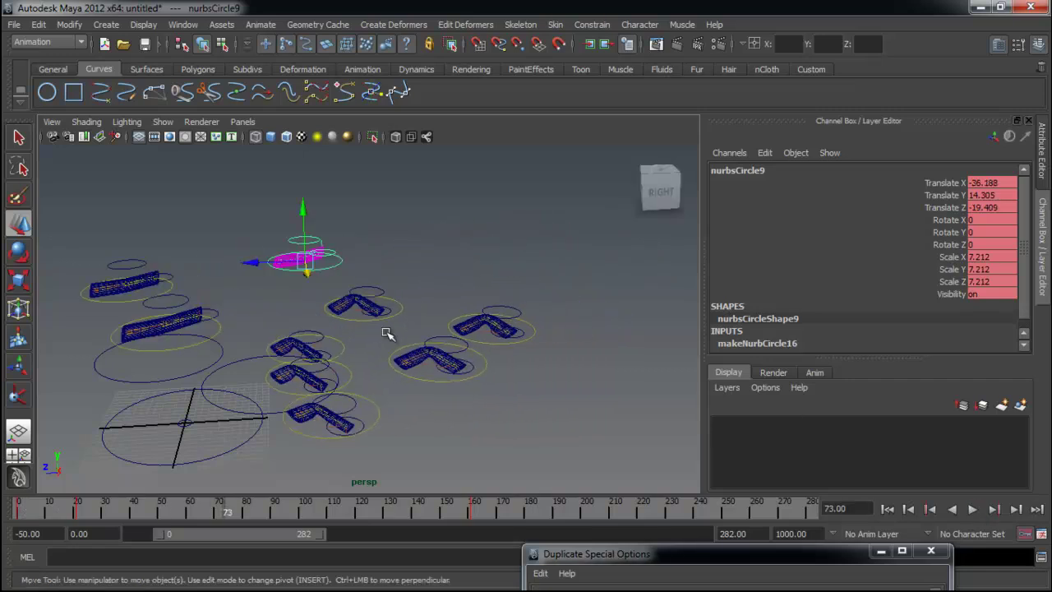
# Step: At frame 60, shift main circle nurbsCircle7 to about Translate X -11.184 and Translate Z -19.234
pyautogui.click(349, 372)
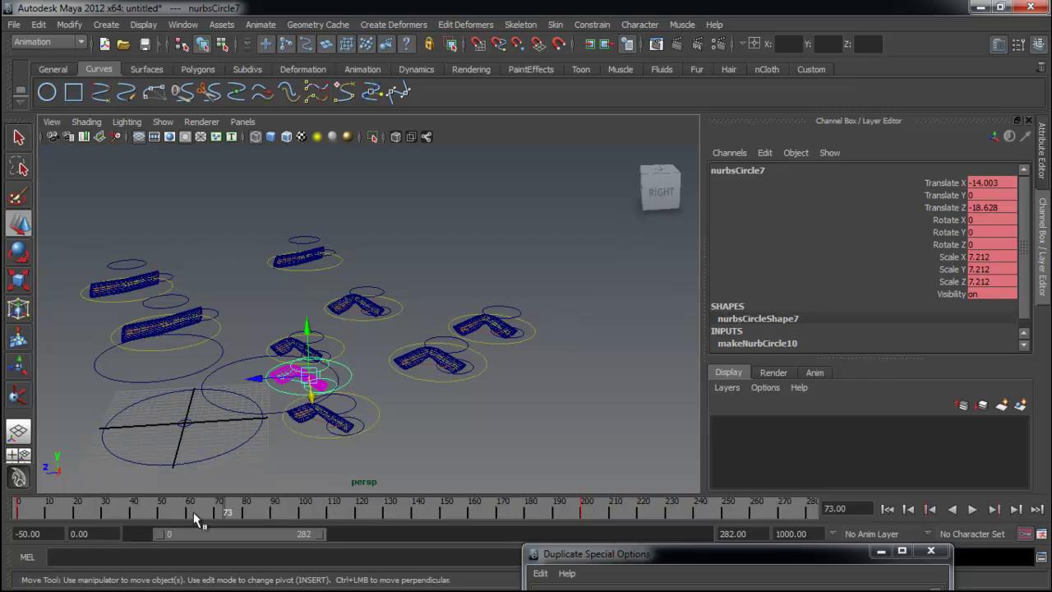
pyautogui.moveTo(193, 511); pyautogui.dragTo(189, 512)
pyautogui.moveTo(367, 386); pyautogui.dragTo(275, 384)
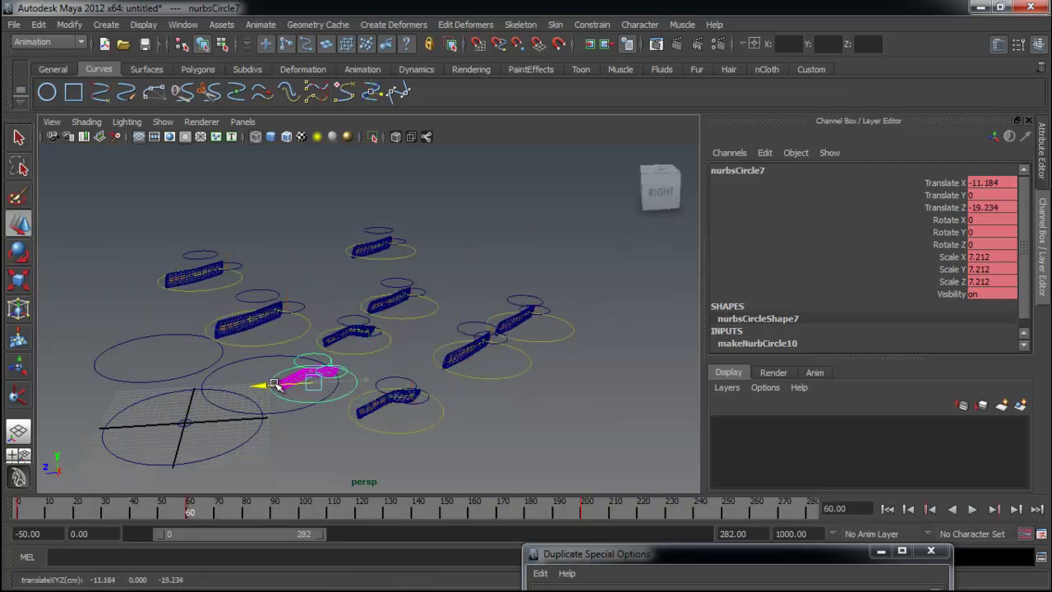
# Step: Shift the main circle of a rig farther back than nurbsCircle7 forward along its travel direction at frame 60
pyautogui.click(417, 316)
pyautogui.click(417, 319)
pyautogui.moveTo(368, 308); pyautogui.dragTo(290, 309)
# Step: At frame 92, move main circle nurbsCircle5 under nurbsCircle14 toward the rigs farther back, and deselect it
pyautogui.moveTo(190, 512); pyautogui.dragTo(280, 511)
pyautogui.click(392, 380)
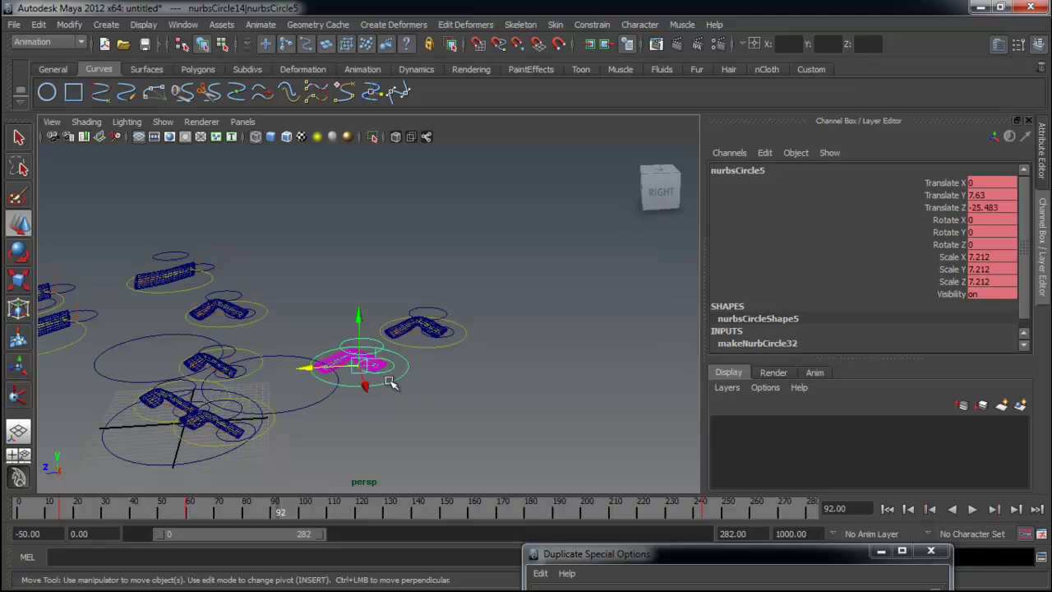
pyautogui.moveTo(369, 388); pyautogui.dragTo(301, 350)
pyautogui.click(399, 340)
pyautogui.click(426, 378)
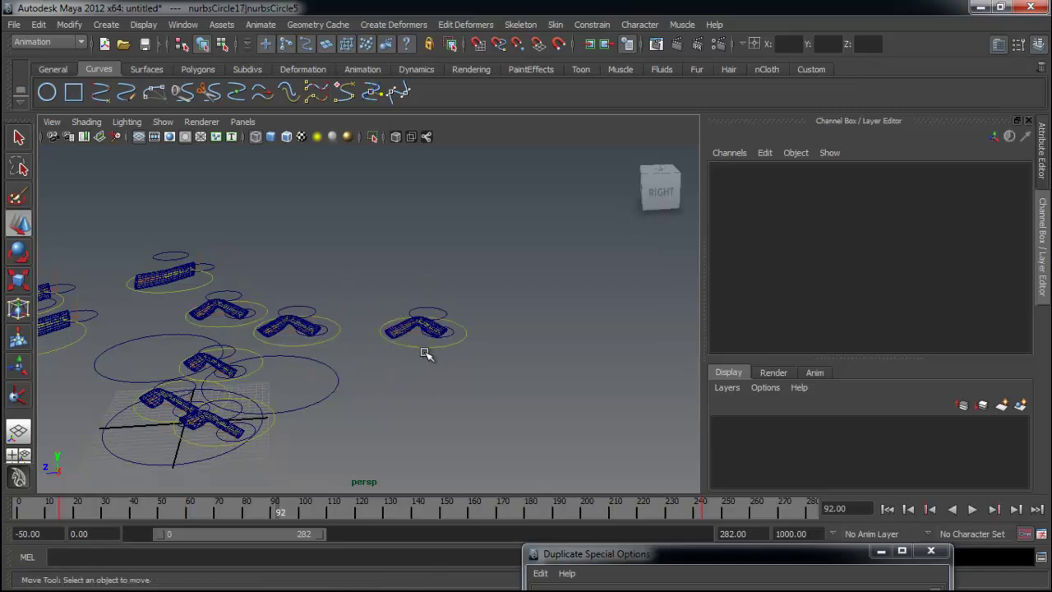
# Step: Scrub and play the animation to check the rigs' shifted travel, stopping at frame 112
pyautogui.moveTo(235, 507); pyautogui.dragTo(652, 509)
pyautogui.keyDown('alt'); pyautogui.moveTo(386, 409); pyautogui.dragTo(509, 402); pyautogui.keyUp('alt')
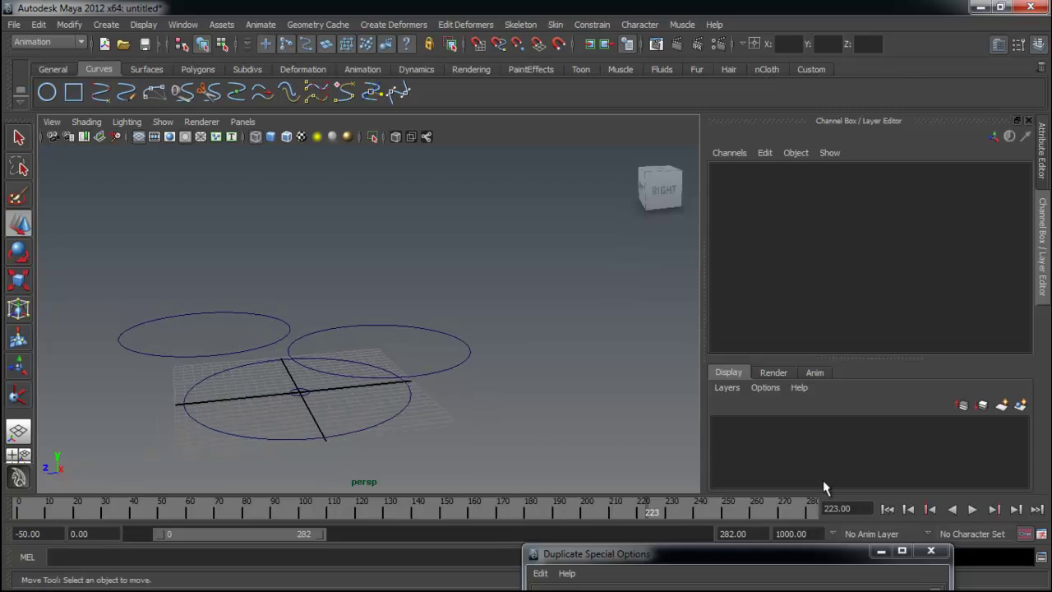
pyautogui.click(972, 509)
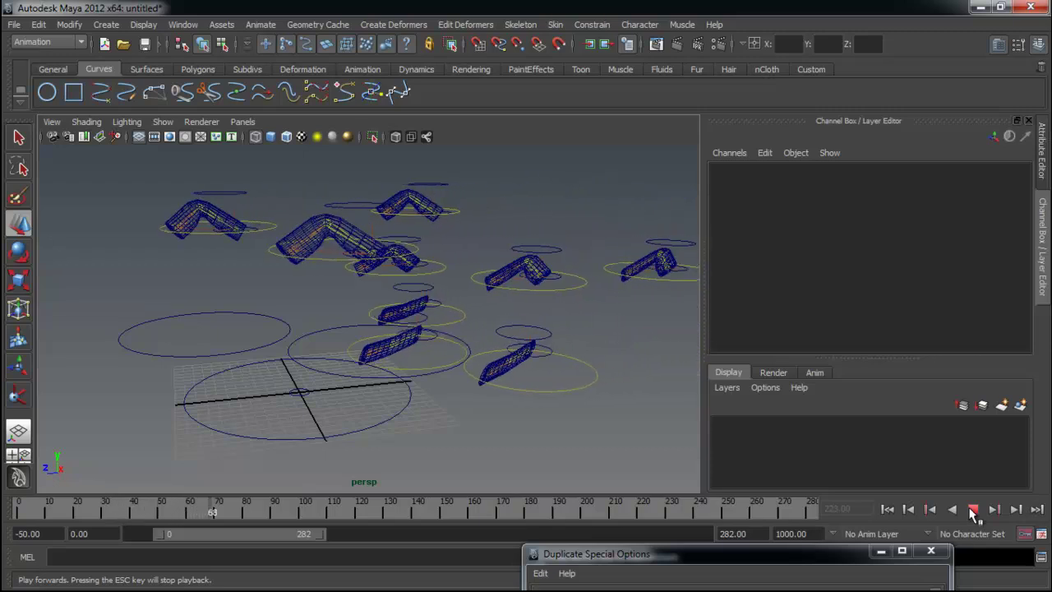
pyautogui.press('Escape')
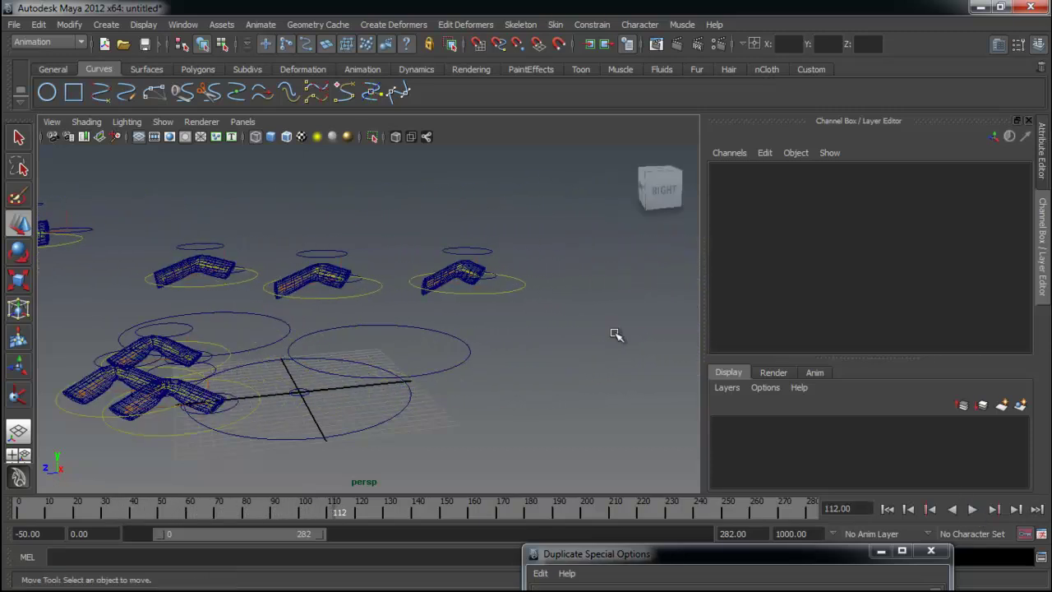
pyautogui.click(474, 249)
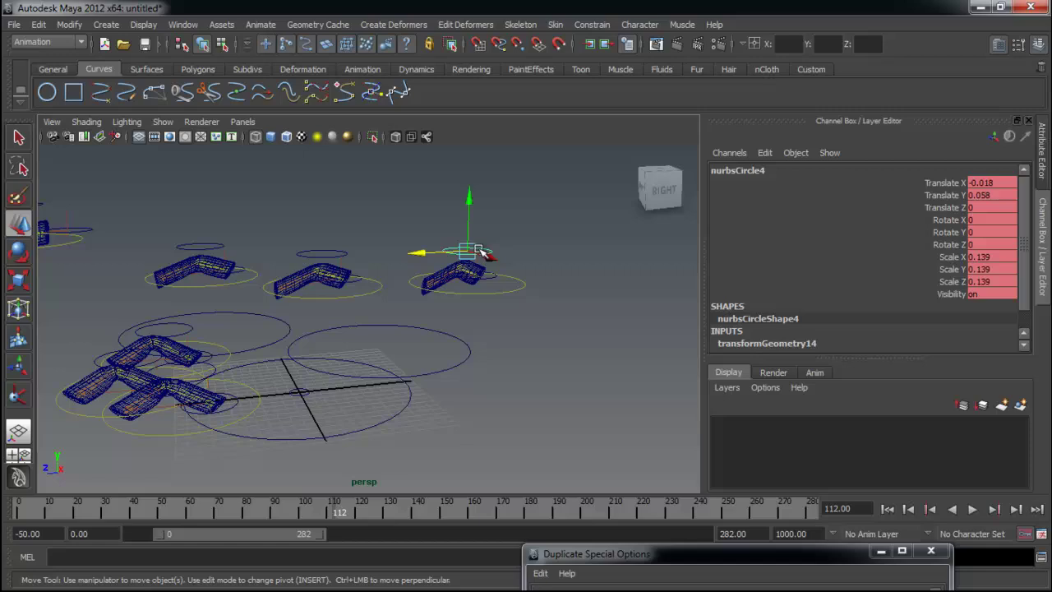
pyautogui.click(496, 291)
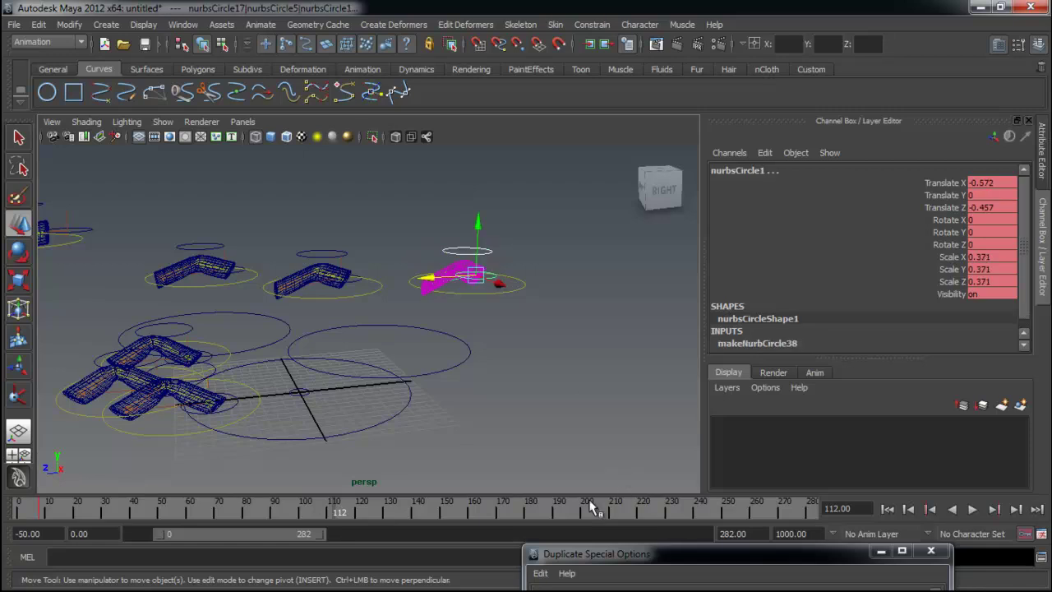
pyautogui.click(197, 26)
pyautogui.moveTo(230, 62)
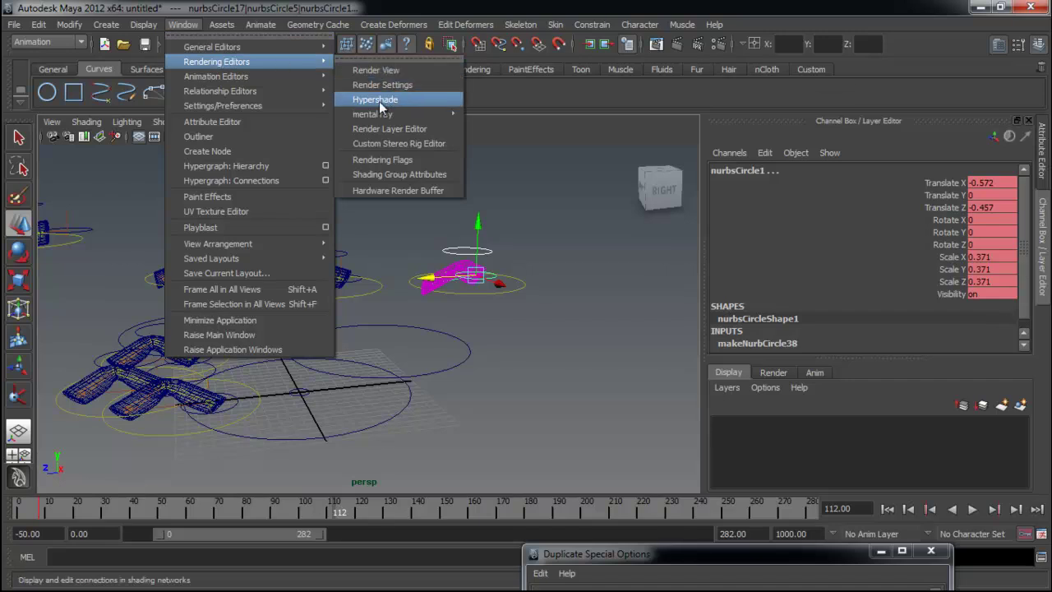
pyautogui.click(536, 309)
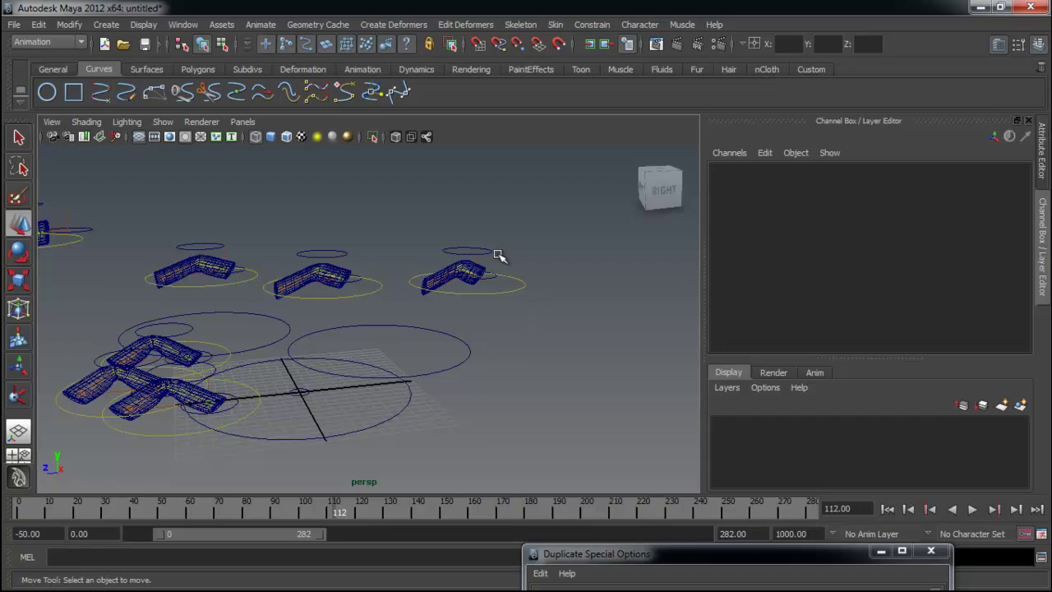
# Step: At frame 74, select control circles nurbsCircle1 and nurbsCircle4 of nurbsCircle6's rig and open their curves in the Graph Editor
pyautogui.moveTo(469, 511); pyautogui.dragTo(231, 534)
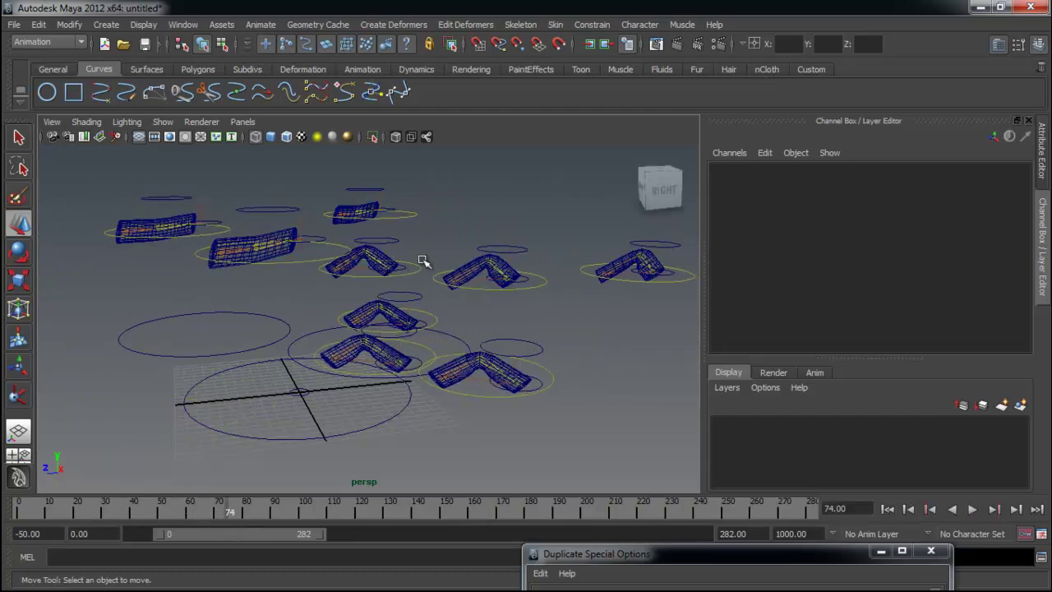
pyautogui.click(321, 239)
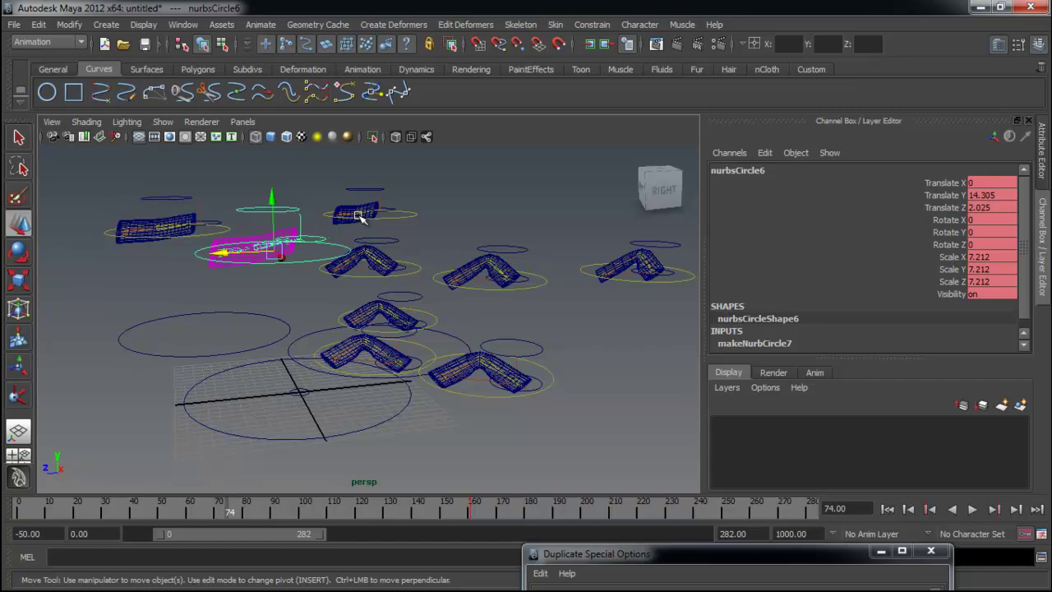
pyautogui.keyDown('alt'); pyautogui.moveTo(358, 215); pyautogui.dragTo(446, 221, button='right'); pyautogui.keyUp('alt')
pyautogui.click(446, 201)
pyautogui.keyDown('alt'); pyautogui.moveTo(446, 202); pyautogui.dragTo(344, 228); pyautogui.keyUp('alt')
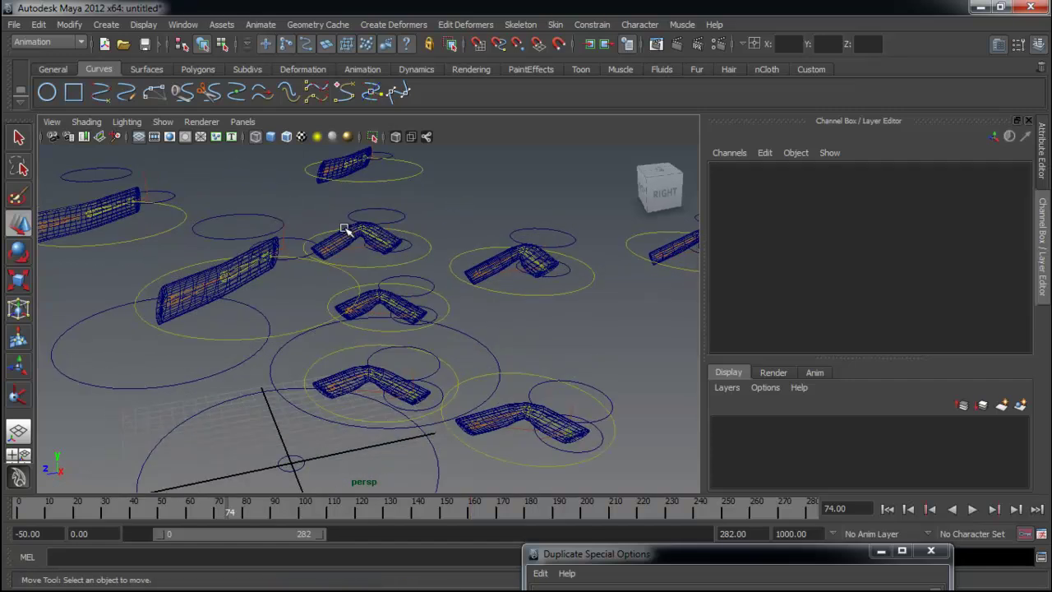
pyautogui.click(302, 239)
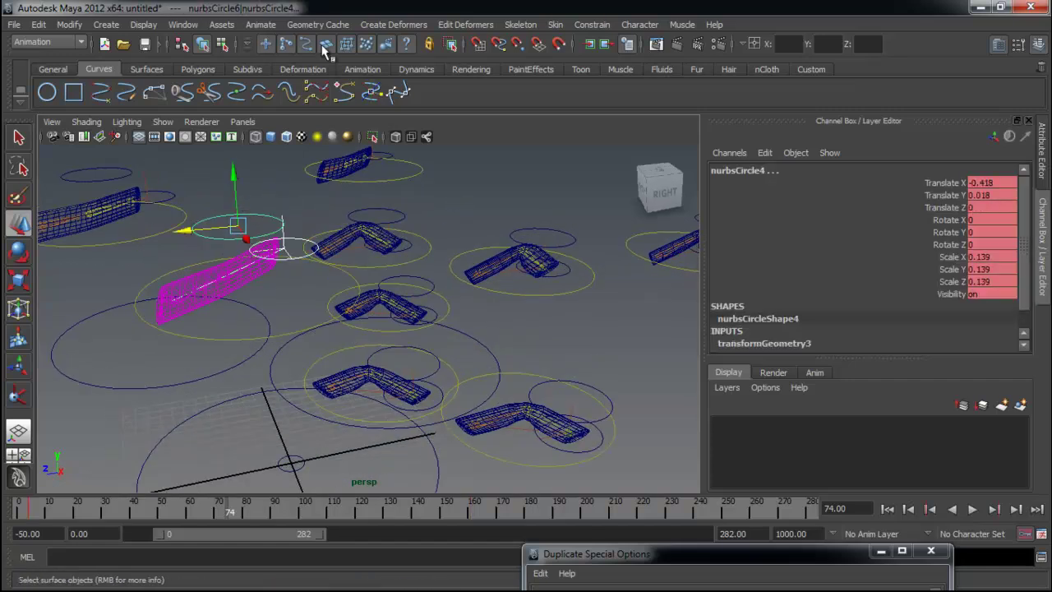
pyautogui.click(182, 24)
pyautogui.moveTo(236, 76)
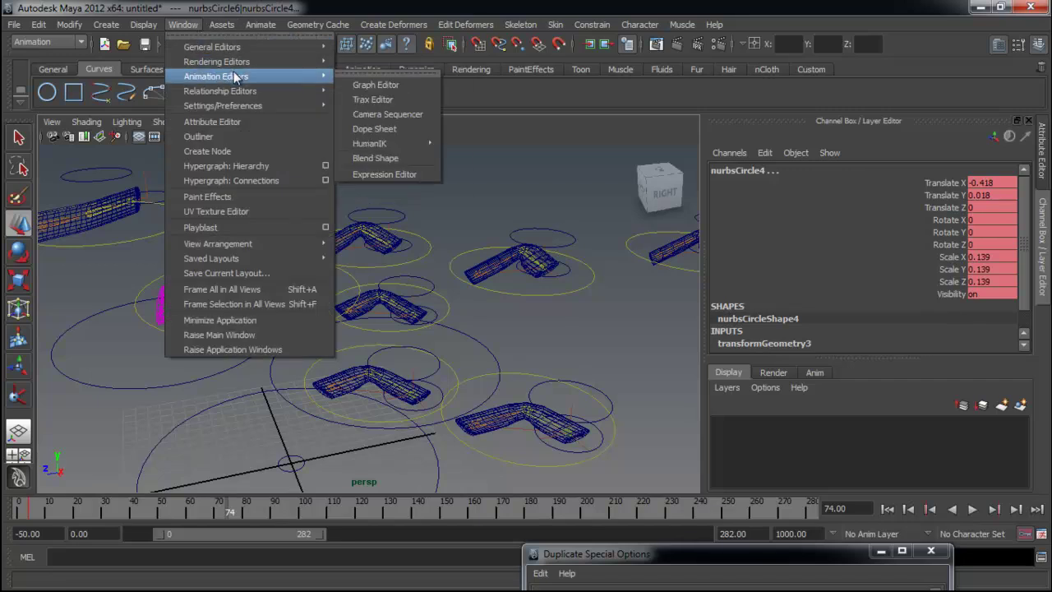
pyautogui.click(363, 85)
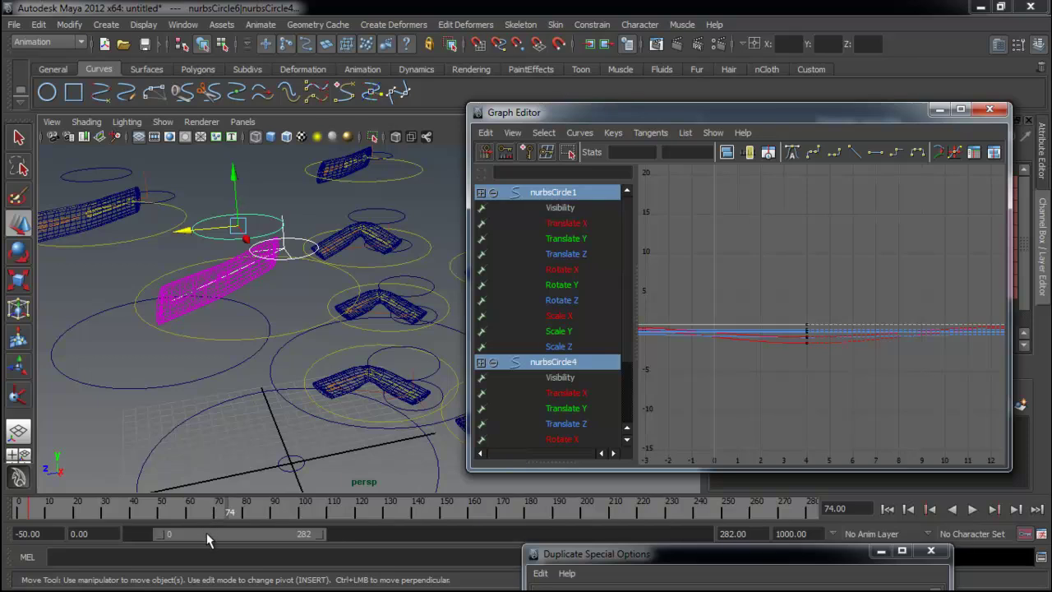
# Step: Change the visible time range to frames -50 to 56 so the earlier keys of the selected circles can be reached
pyautogui.moveTo(206, 532); pyautogui.dragTo(159, 545)
pyautogui.hotkey('alt', 'v')
pyautogui.keyDown('shift'); pyautogui.moveTo(180, 506); pyautogui.dragTo(181, 506); pyautogui.keyUp('shift')
pyautogui.moveTo(289, 534); pyautogui.dragTo(195, 544)
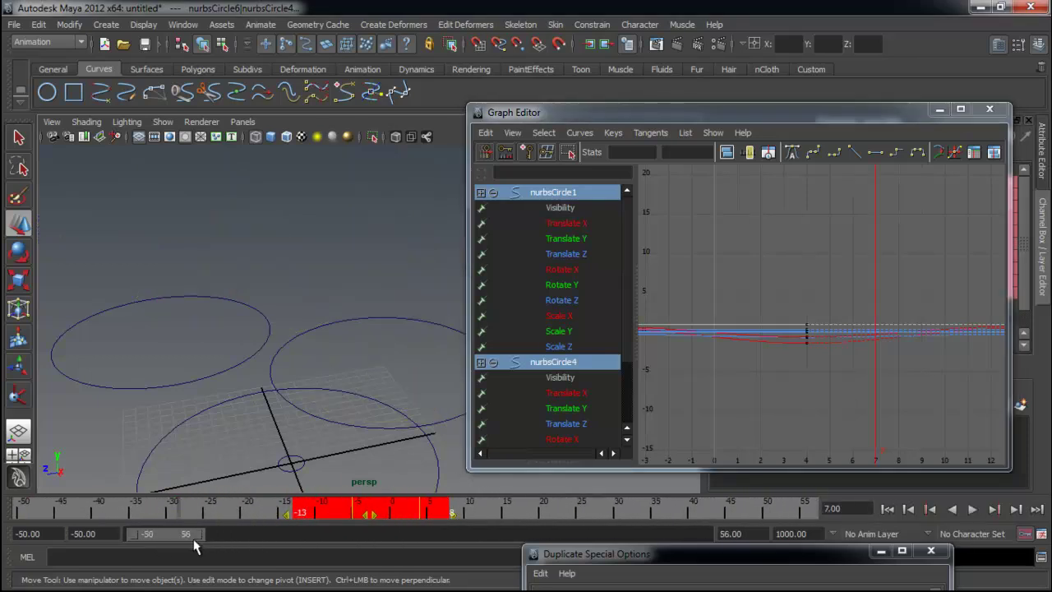
# Step: Compress the selected circles' keys so the range starting at frame -6 ends at about frame 3, and put the Graph Editor away
pyautogui.click(485, 511)
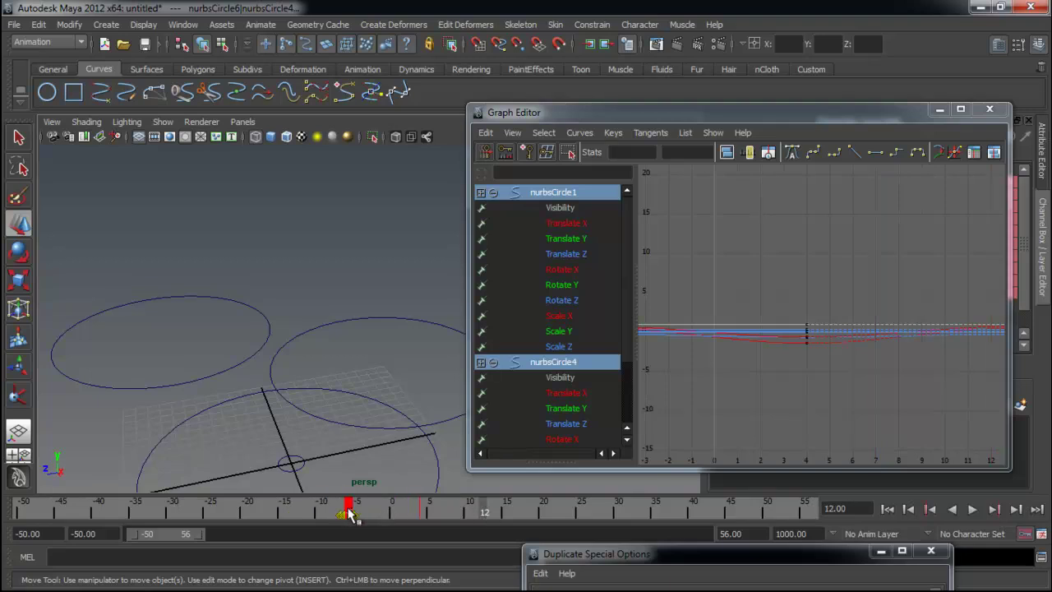
pyautogui.keyDown('shift'); pyautogui.moveTo(351, 514); pyautogui.dragTo(451, 515); pyautogui.keyUp('shift')
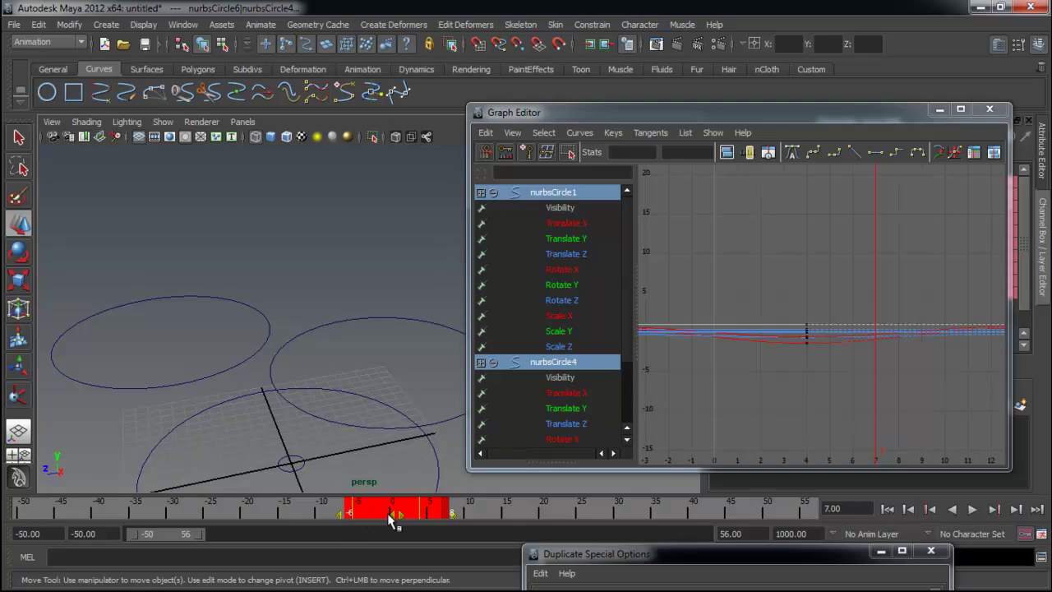
pyautogui.keyDown('shift'); pyautogui.moveTo(453, 518); pyautogui.dragTo(415, 515); pyautogui.keyUp('shift')
pyautogui.moveTo(821, 120); pyautogui.dragTo(0, 165)
# Step: Play the animation to check the changed timing, extend the playback range to frame 170, and stop at frame 103
pyautogui.click(972, 509)
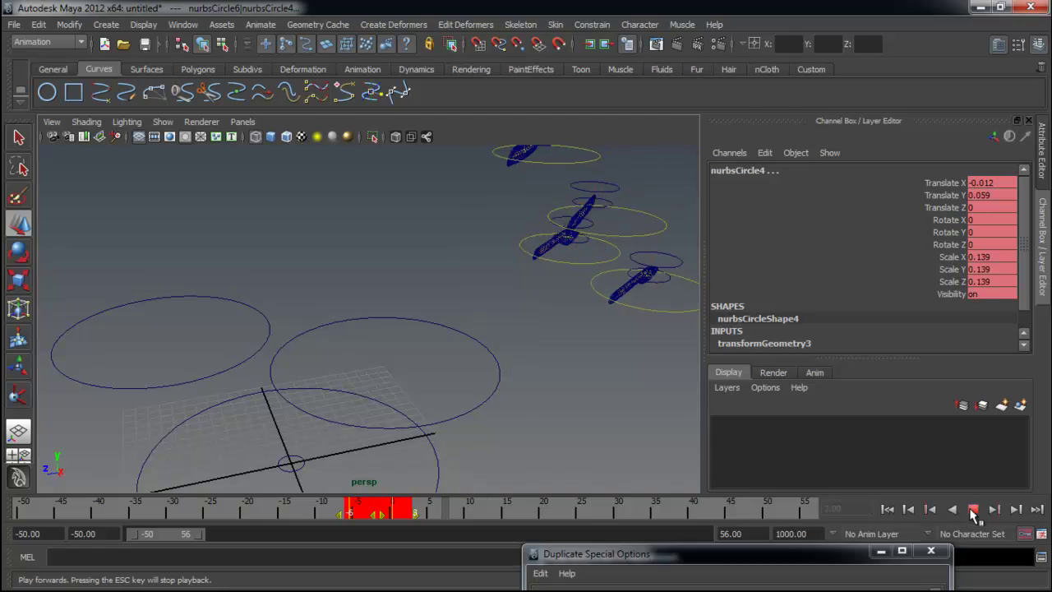
pyautogui.keyDown('alt'); pyautogui.moveTo(463, 293); pyautogui.dragTo(437, 282); pyautogui.keyUp('alt')
pyautogui.keyDown('alt'); pyautogui.moveTo(436, 281); pyautogui.dragTo(484, 327, button='middle'); pyautogui.keyUp('alt')
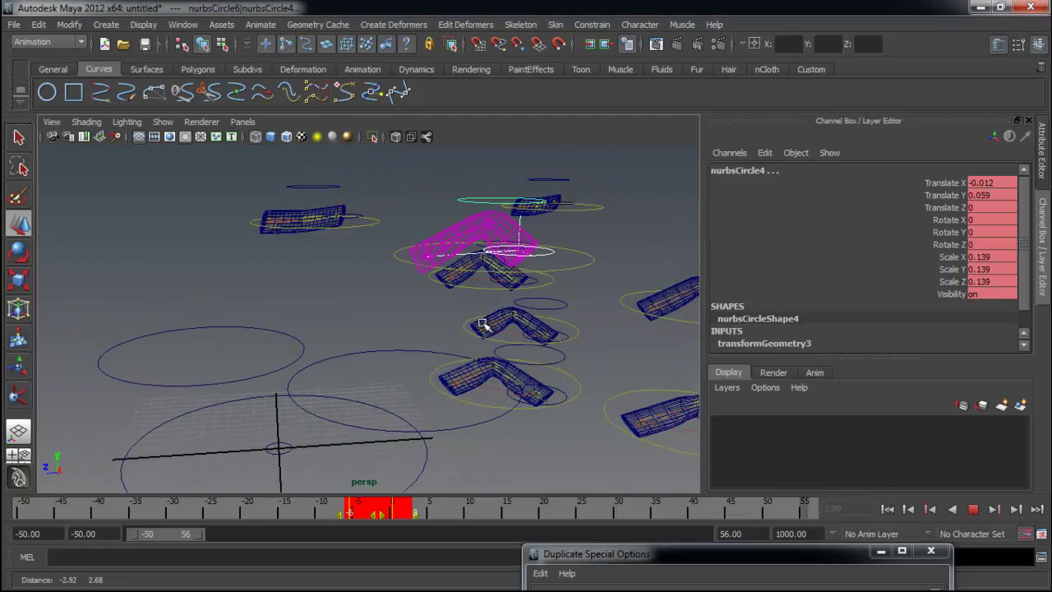
pyautogui.keyDown('alt'); pyautogui.moveTo(537, 347); pyautogui.dragTo(504, 401); pyautogui.keyUp('alt')
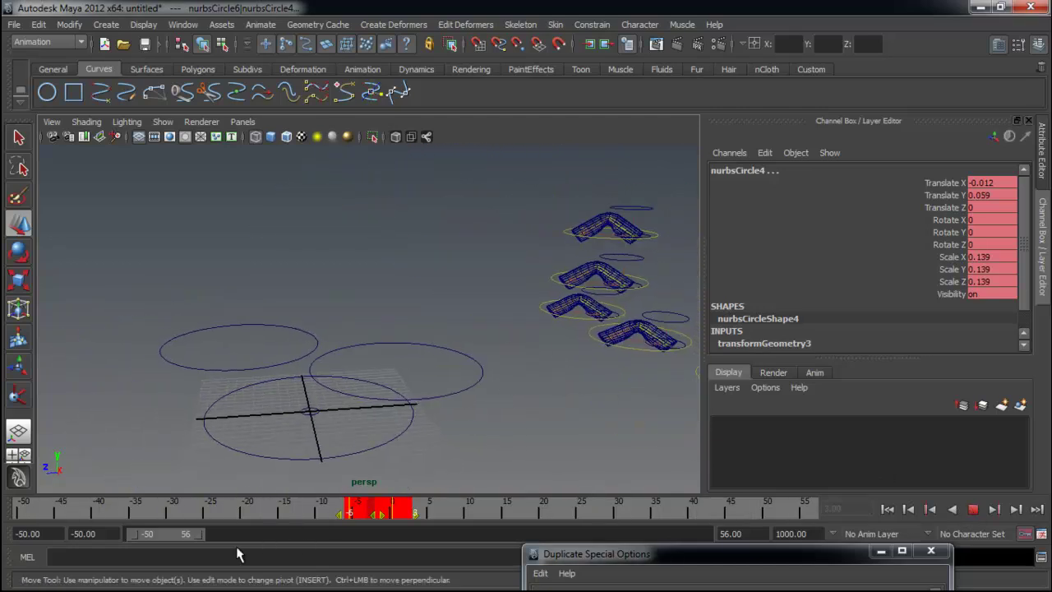
pyautogui.moveTo(200, 531); pyautogui.dragTo(265, 534)
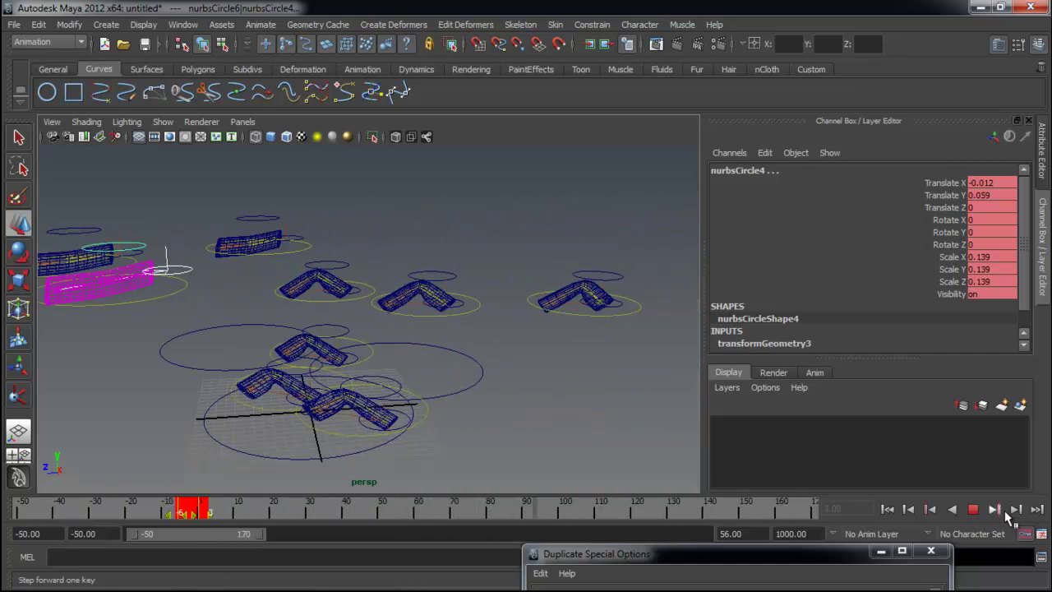
pyautogui.click(973, 508)
pyautogui.click(504, 406)
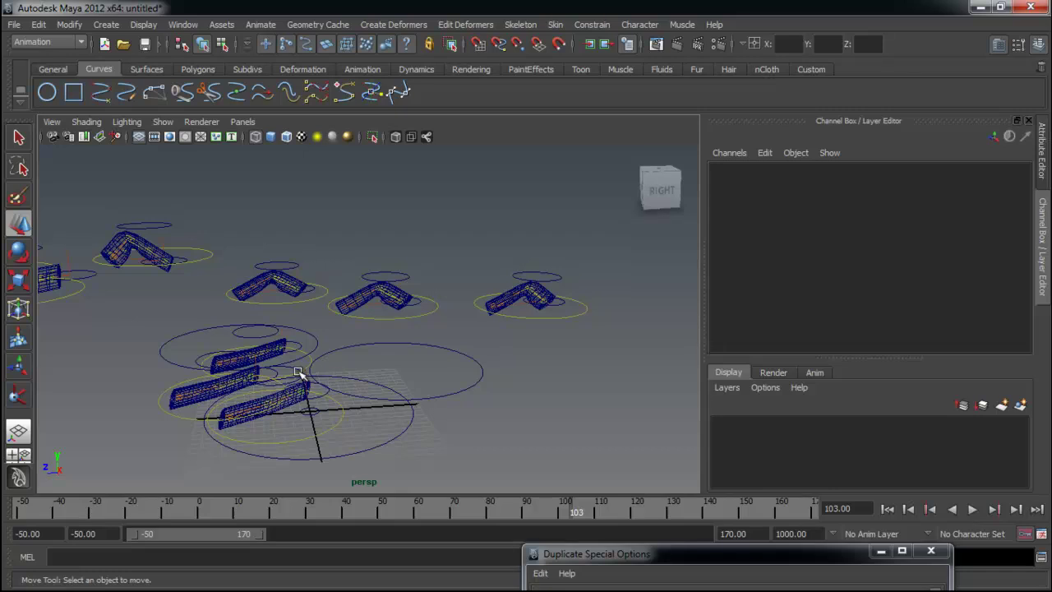
# Step: Shift a key of nurbsCircle3's control circle nurbsCircle4 to about frame 22, and play the animation to check it
pyautogui.click(299, 373)
pyautogui.keyDown('shift'); pyautogui.moveTo(230, 515); pyautogui.dragTo(280, 515); pyautogui.keyUp('shift')
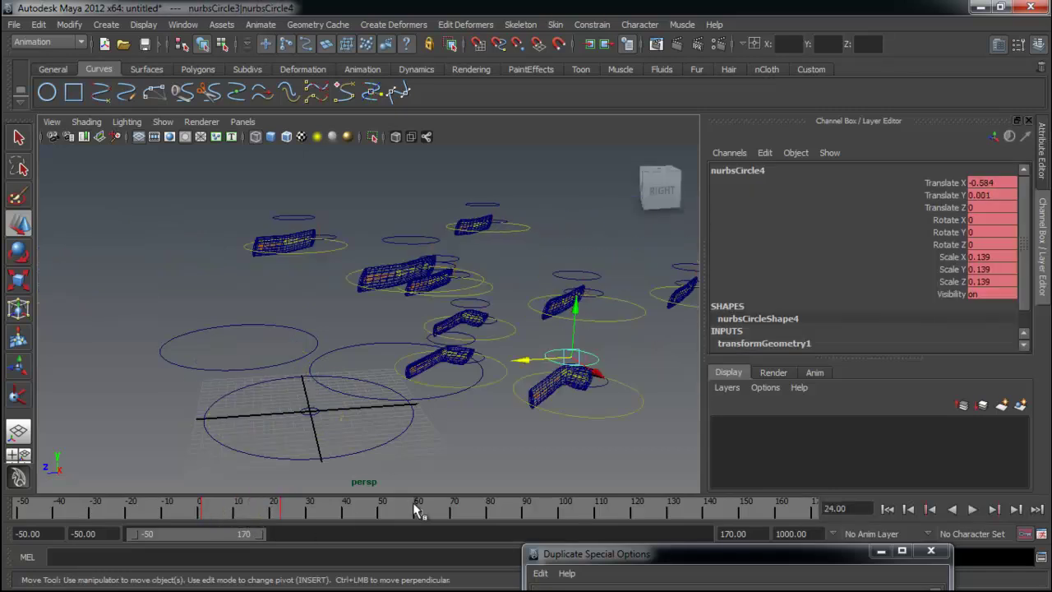
pyautogui.click(887, 509)
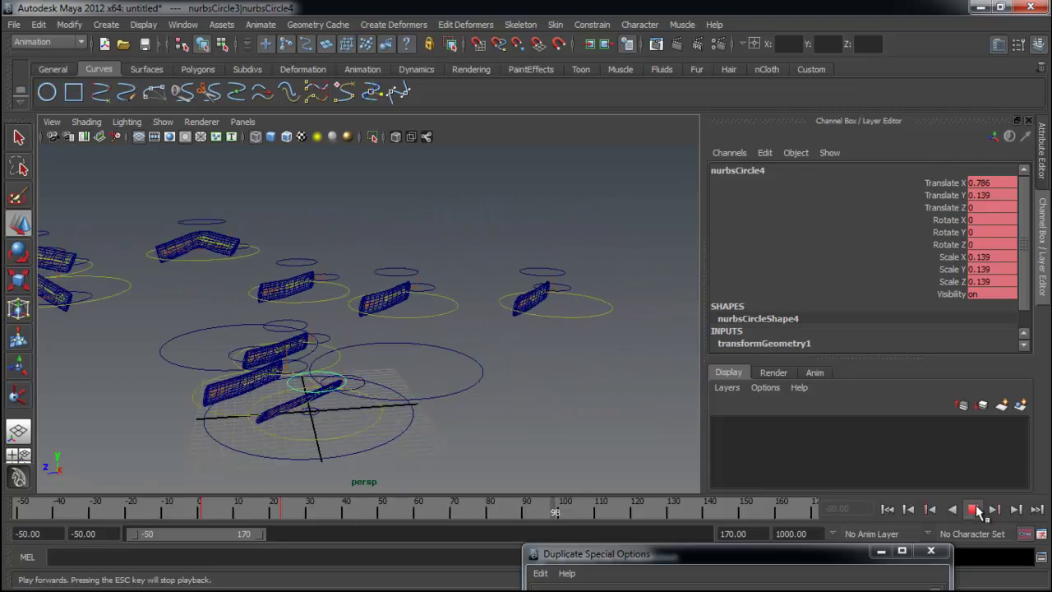
pyautogui.click(975, 509)
pyautogui.click(330, 333)
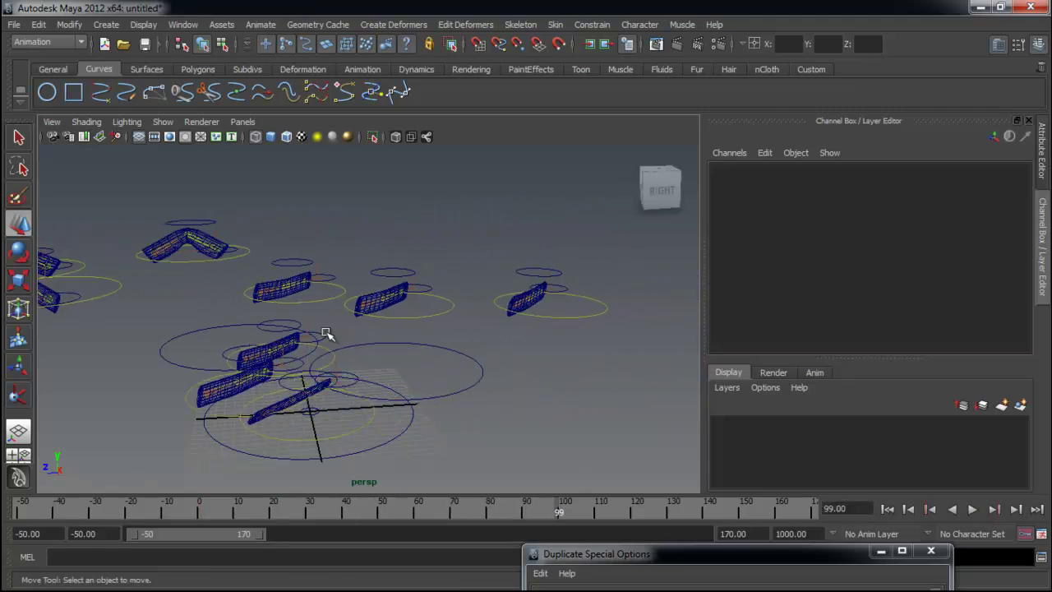
# Step: Shift a key of a small control circle on a rig farther back to about frame 17, and replay the animation
pyautogui.click(326, 334)
pyautogui.keyDown('shift'); pyautogui.moveTo(230, 512); pyautogui.dragTo(262, 516); pyautogui.keyUp('shift')
pyautogui.click(462, 439)
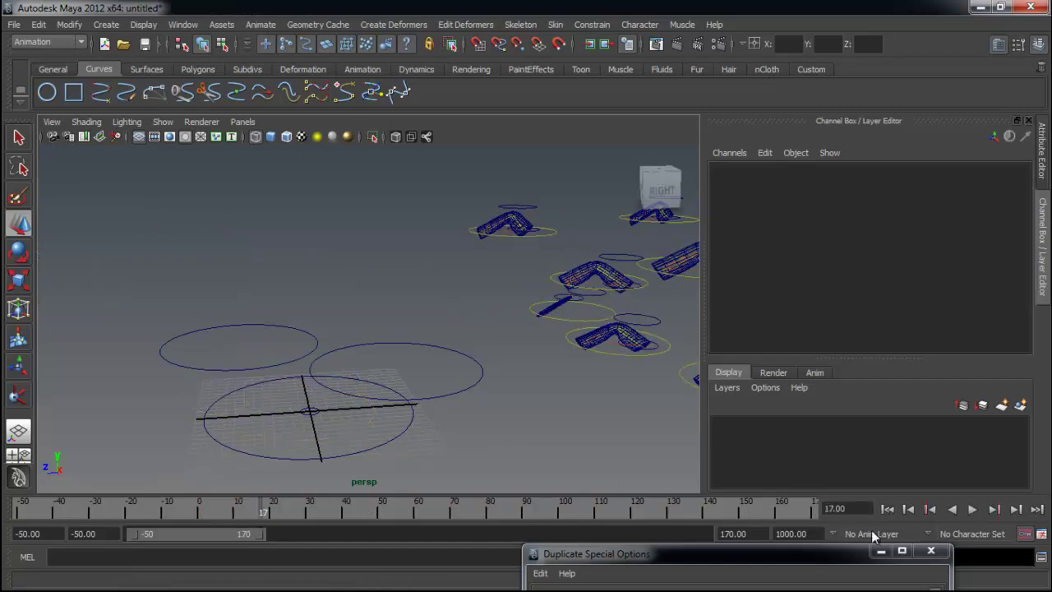
pyautogui.click(922, 511)
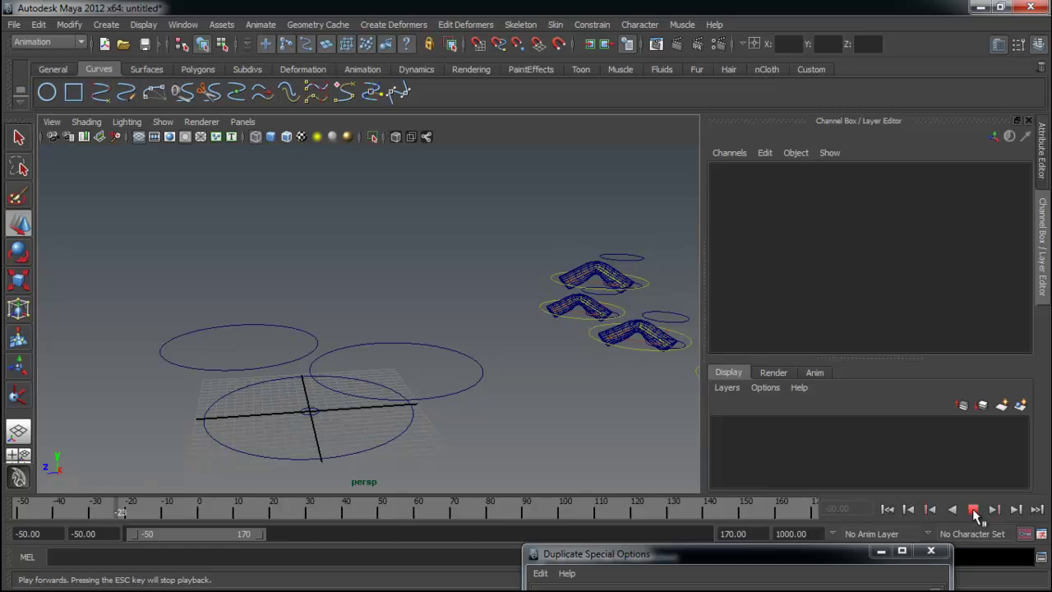